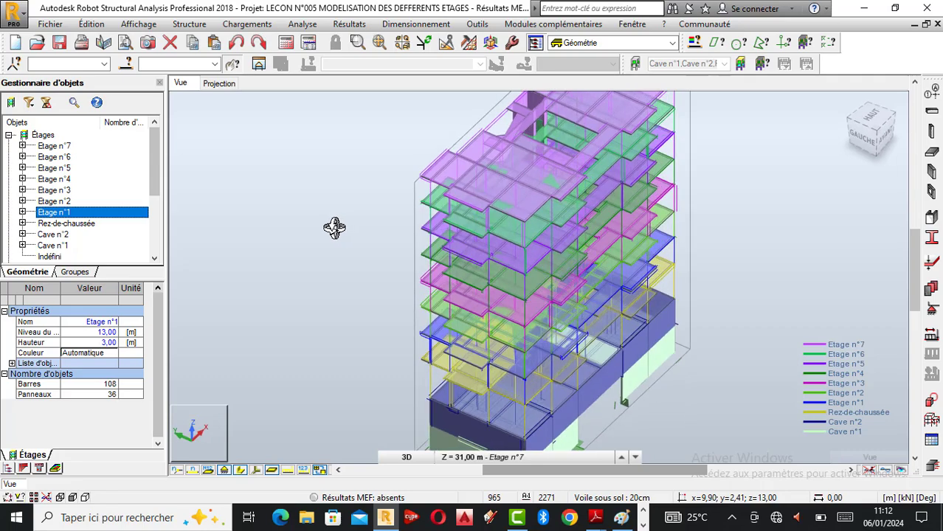
Step: Examine the whole building model from its front-left corner, from the Cave n°1 foundations up to Etage n°7
{"action": "left_click_drag", "start_coordinate": [423, 255], "coordinate": [505, 276]}
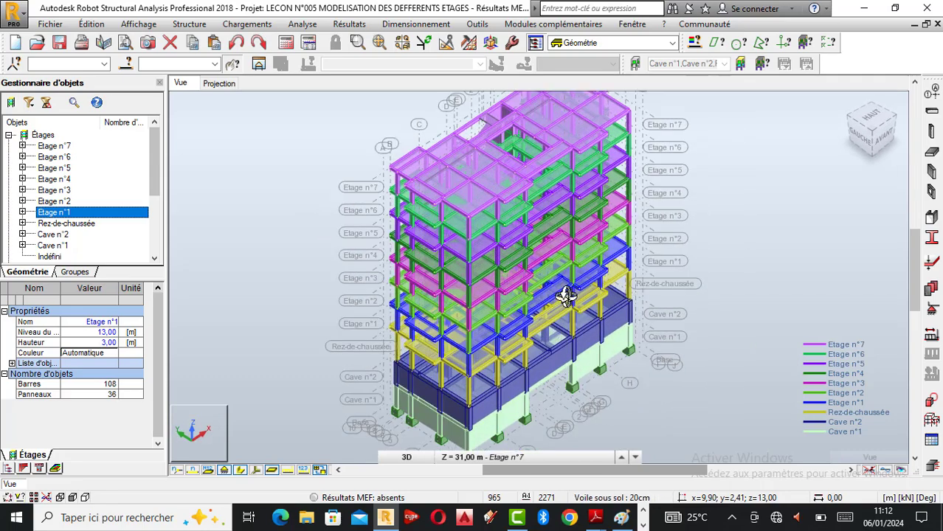
{"action": "scroll", "coordinate": [485, 240], "scroll_direction": "up", "scroll_amount": 1}
{"action": "scroll", "coordinate": [487, 240], "scroll_direction": "up", "scroll_amount": 1}
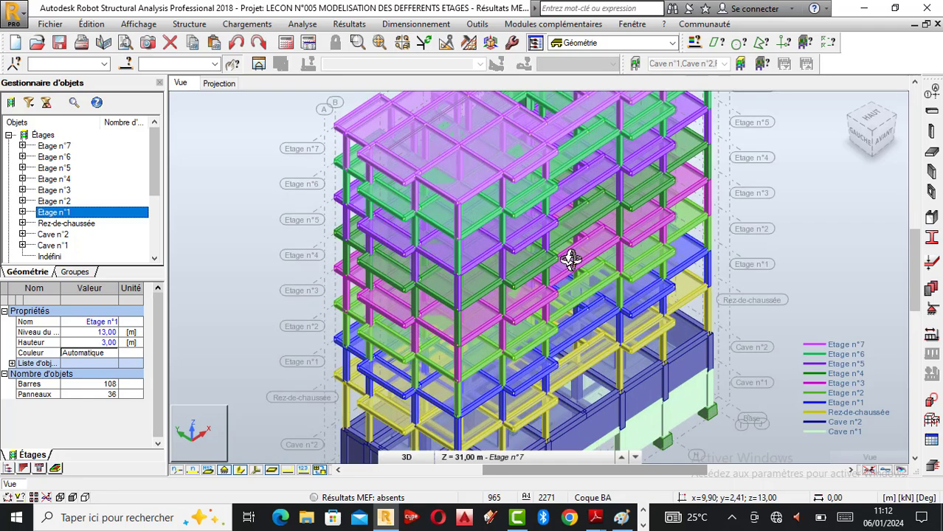
{"action": "scroll", "coordinate": [561, 262], "scroll_direction": "down", "scroll_amount": 4}
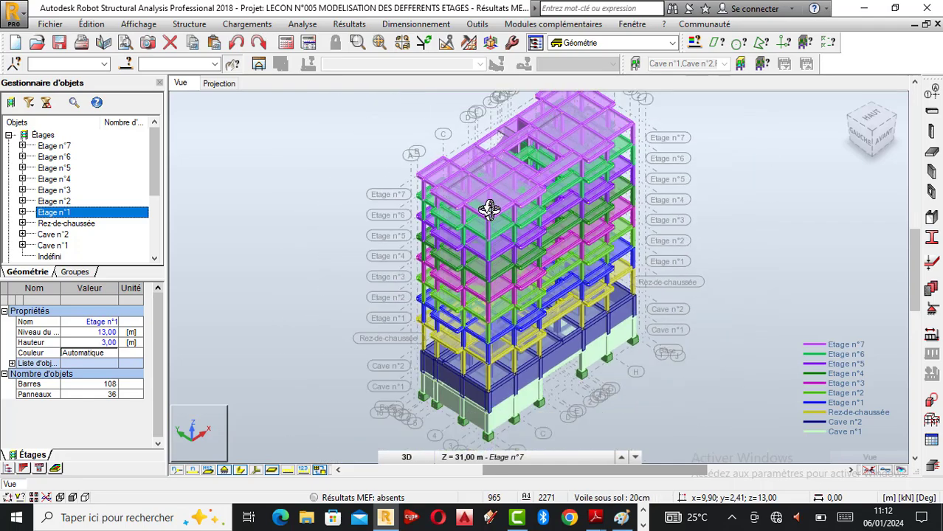
{"action": "scroll", "coordinate": [527, 220], "scroll_direction": "up", "scroll_amount": 1}
{"action": "scroll", "coordinate": [517, 212], "scroll_direction": "up", "scroll_amount": 1}
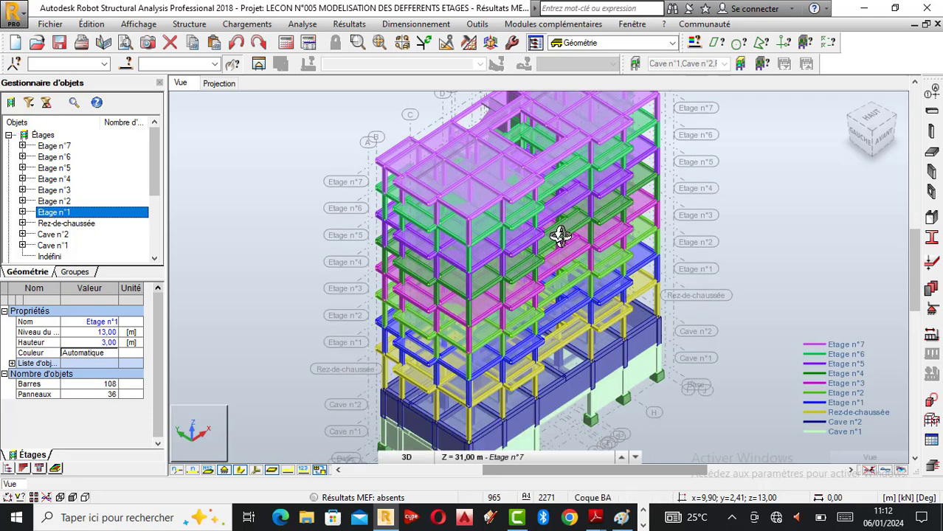
{"action": "scroll", "coordinate": [548, 244], "scroll_direction": "up", "scroll_amount": 1}
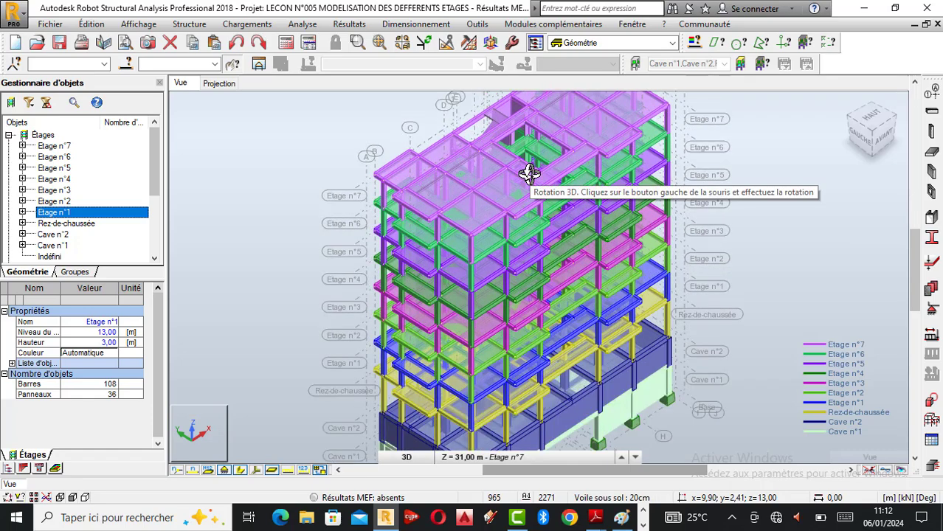
Step: Examine the building's rear facade, with the staircase flights and shaft walls running through all storeys
{"action": "left_click_drag", "start_coordinate": [493, 199], "coordinate": [519, 236]}
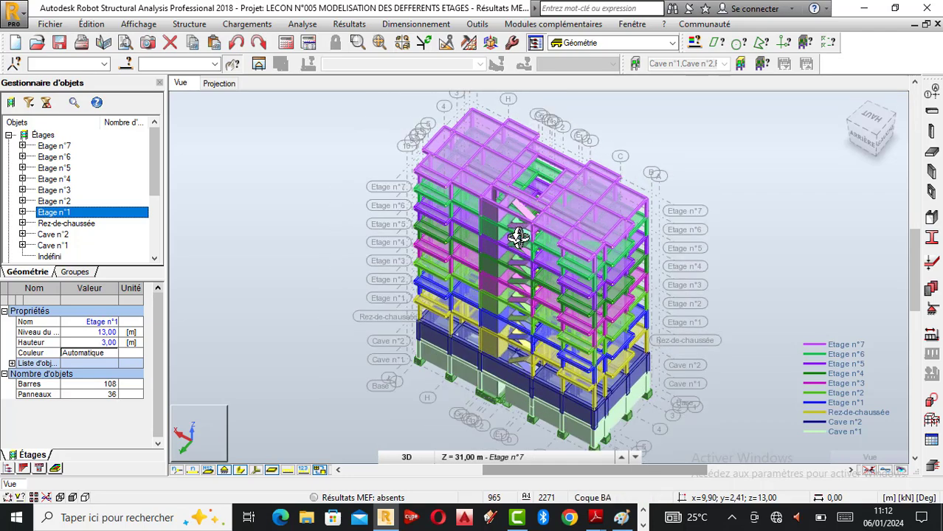
{"action": "scroll", "coordinate": [526, 279], "scroll_direction": "up", "scroll_amount": 1}
{"action": "scroll", "coordinate": [526, 281], "scroll_direction": "up", "scroll_amount": 1}
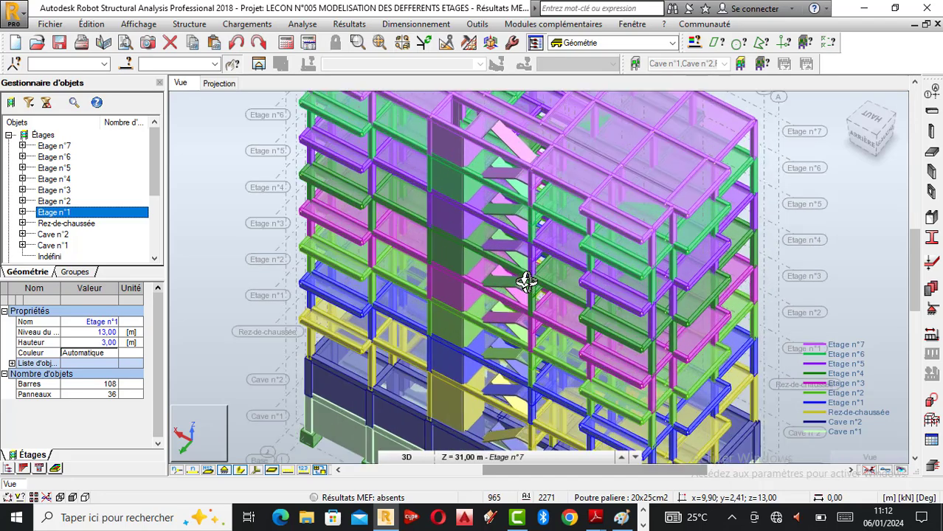
{"action": "scroll", "coordinate": [527, 275], "scroll_direction": "down", "scroll_amount": 3}
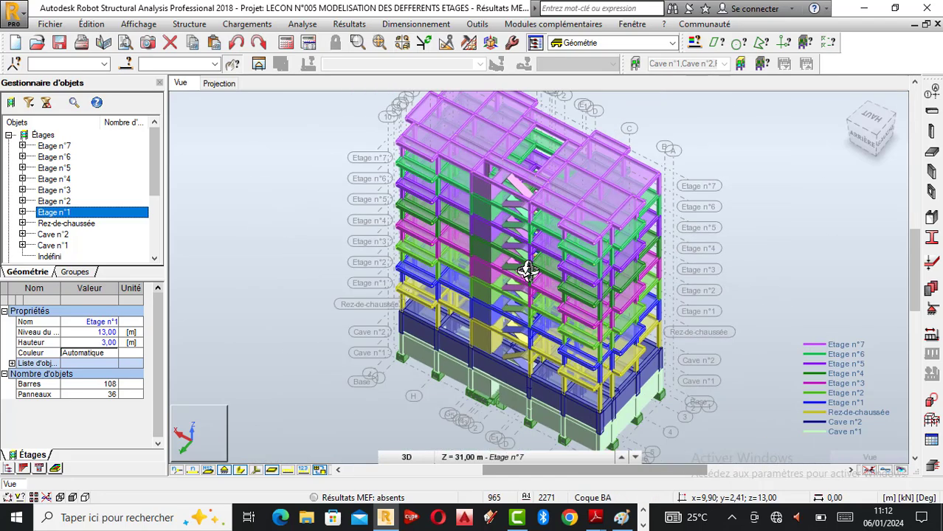
{"action": "scroll", "coordinate": [528, 270], "scroll_direction": "up", "scroll_amount": 1}
{"action": "scroll", "coordinate": [520, 254], "scroll_direction": "up", "scroll_amount": 4}
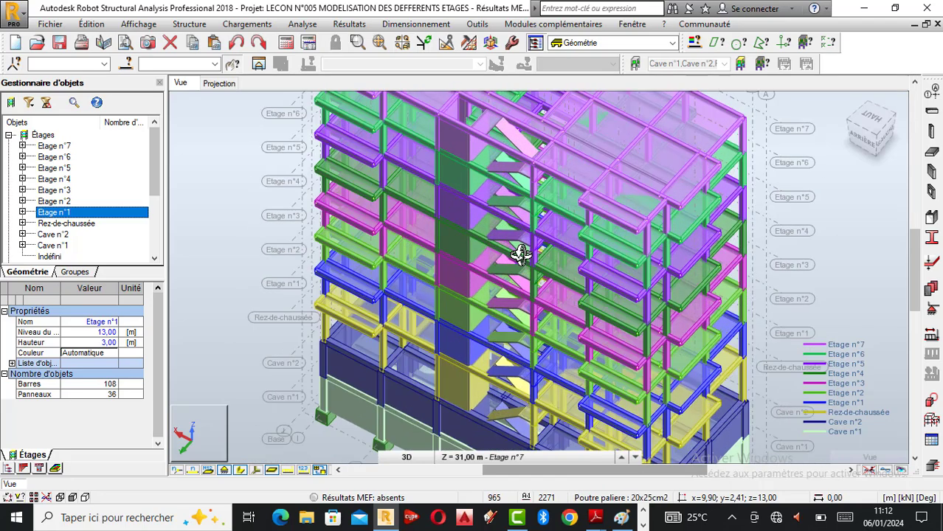
{"action": "scroll", "coordinate": [520, 254], "scroll_direction": "down", "scroll_amount": 3}
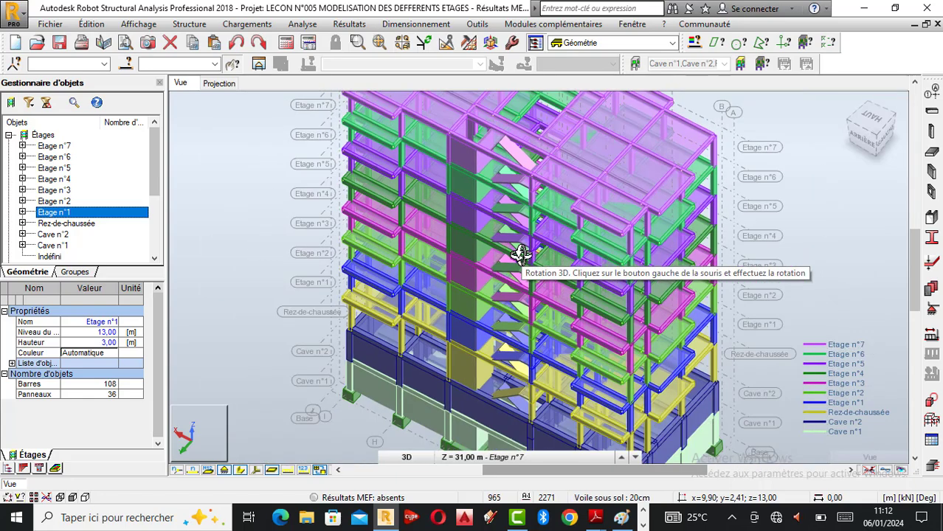
{"action": "scroll", "coordinate": [519, 194], "scroll_direction": "up", "scroll_amount": 2}
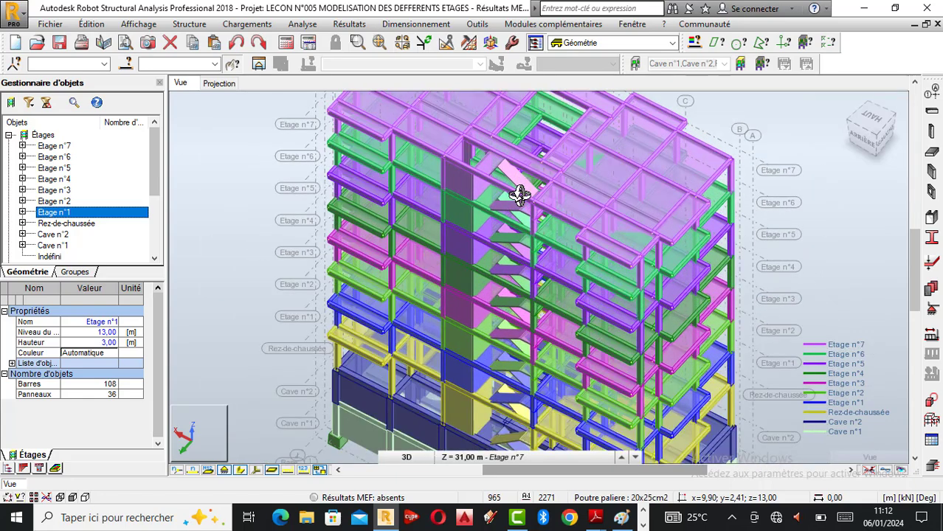
{"action": "scroll", "coordinate": [519, 195], "scroll_direction": "up", "scroll_amount": 2}
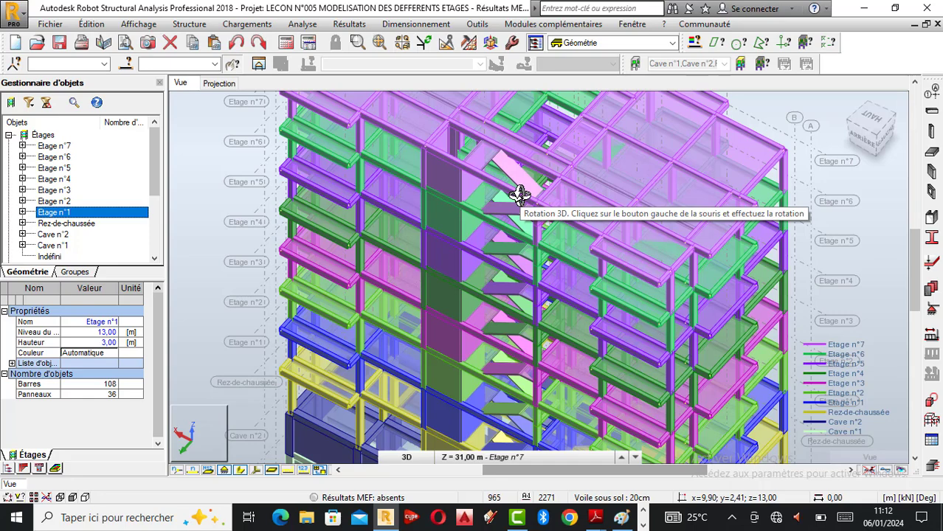
{"action": "scroll", "coordinate": [519, 194], "scroll_direction": "down", "scroll_amount": 2}
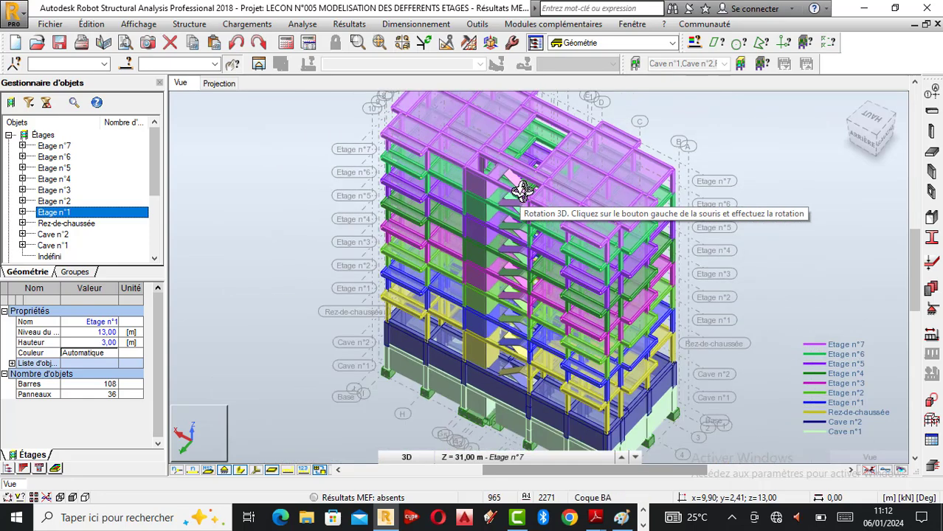
{"action": "scroll", "coordinate": [518, 190], "scroll_direction": "up", "scroll_amount": 2}
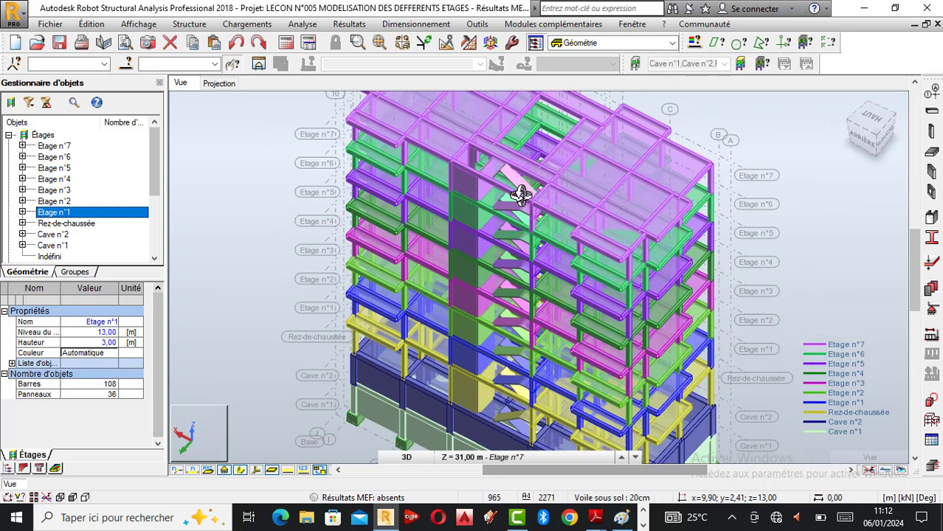
{"action": "scroll", "coordinate": [520, 193], "scroll_direction": "up", "scroll_amount": 2}
{"action": "scroll", "coordinate": [521, 193], "scroll_direction": "down", "scroll_amount": 1}
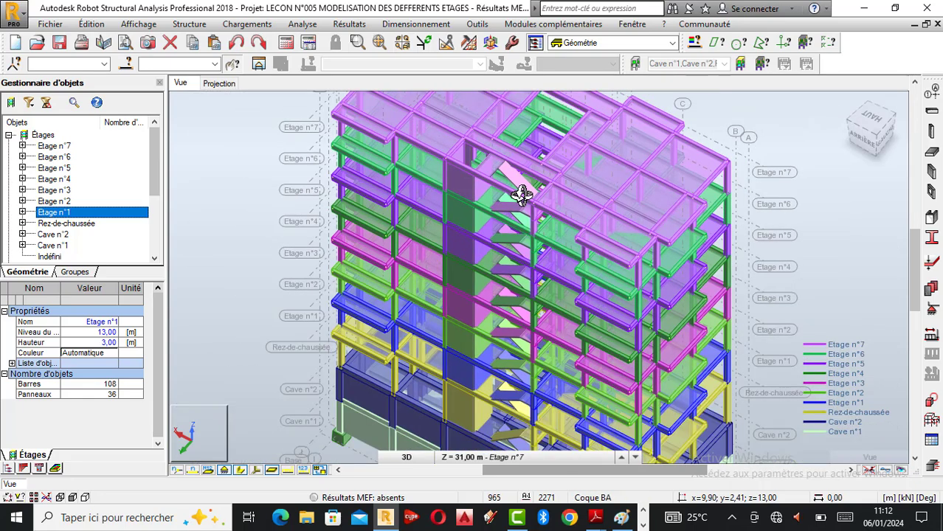
{"action": "scroll", "coordinate": [520, 194], "scroll_direction": "down", "scroll_amount": 2}
{"action": "scroll", "coordinate": [520, 194], "scroll_direction": "up", "scroll_amount": 1}
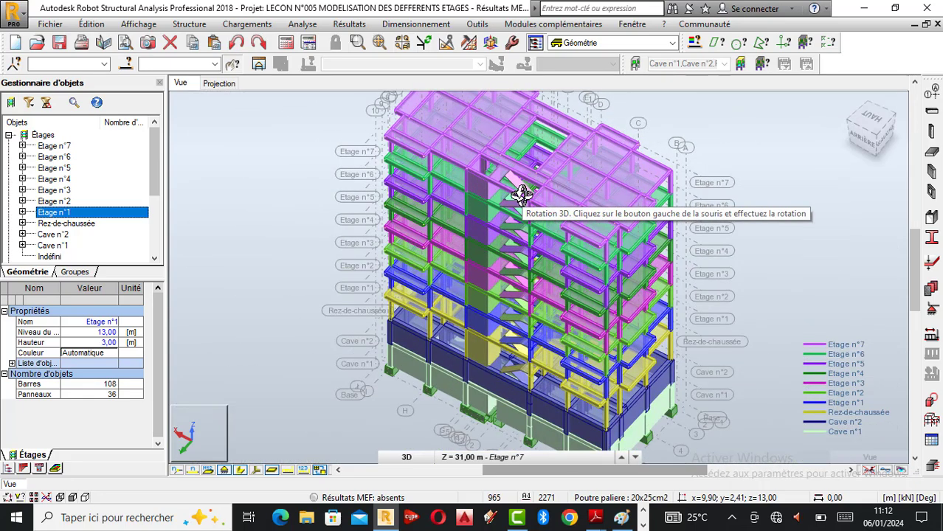
{"action": "scroll", "coordinate": [520, 194], "scroll_direction": "up", "scroll_amount": 2}
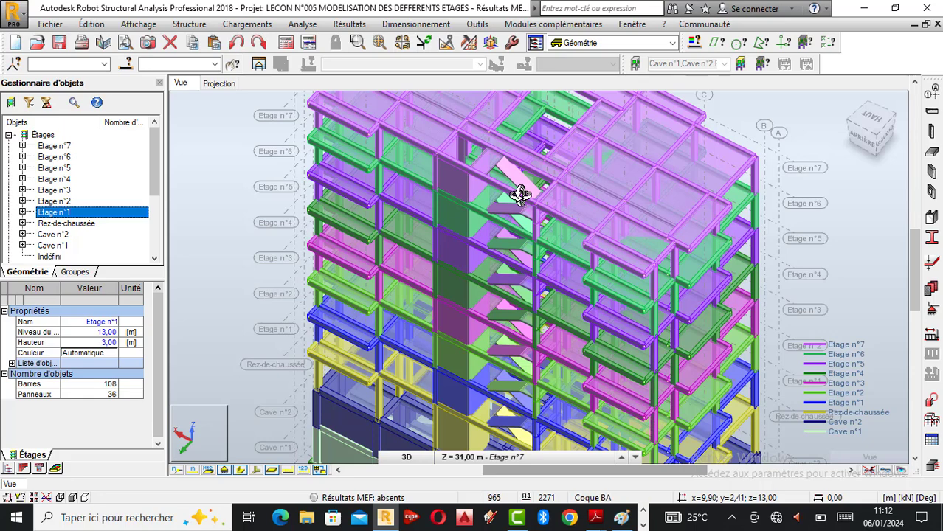
{"action": "scroll", "coordinate": [521, 193], "scroll_direction": "down", "scroll_amount": 3}
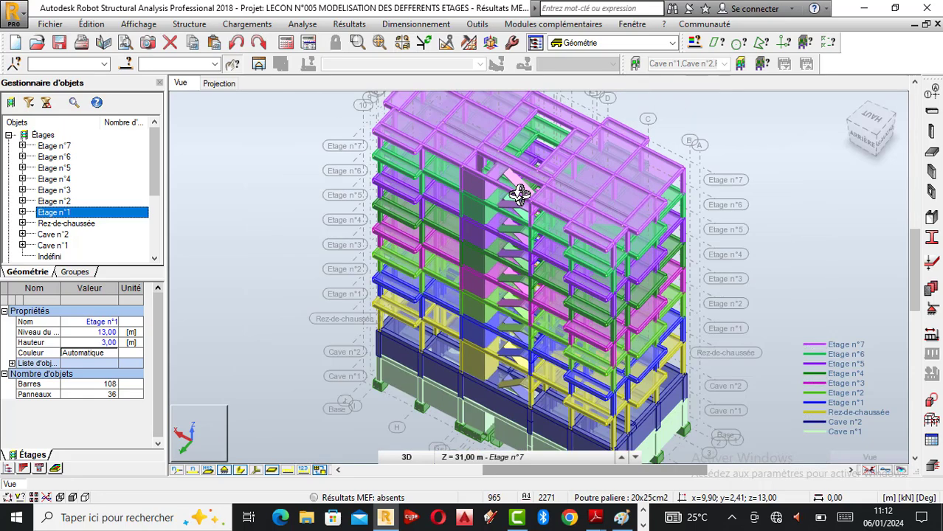
{"action": "scroll", "coordinate": [520, 193], "scroll_direction": "up", "scroll_amount": 1}
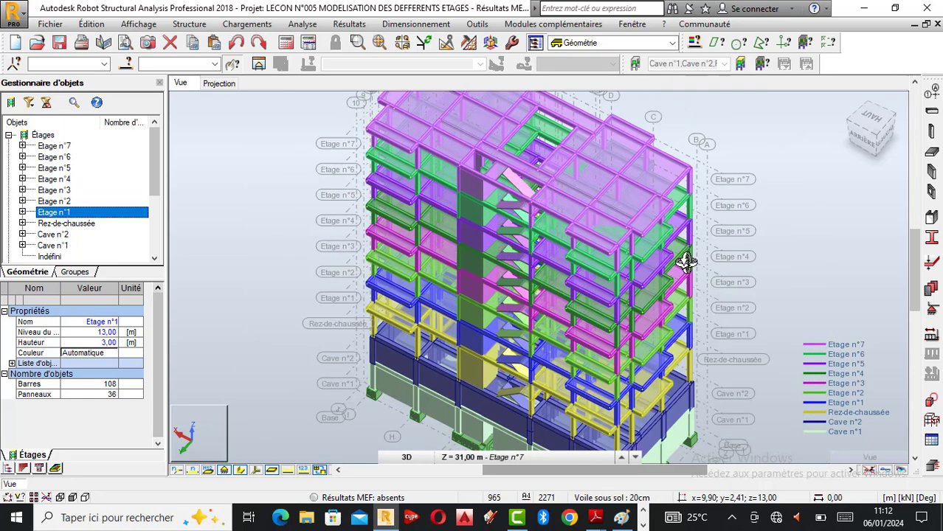
Step: Examine the building's front facade from the front-right corner, including the balconies and storey layout
{"action": "left_click", "coordinate": [845, 103]}
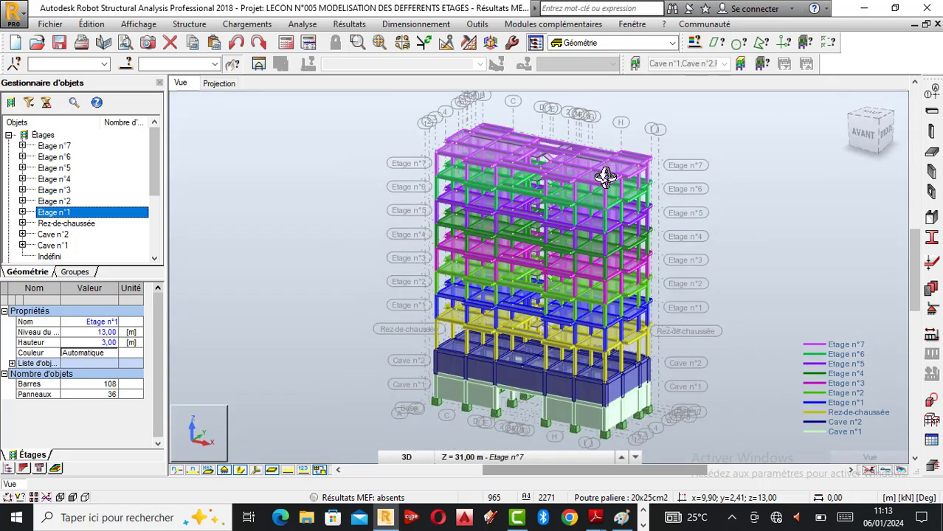
{"action": "scroll", "coordinate": [597, 198], "scroll_direction": "up", "scroll_amount": 2}
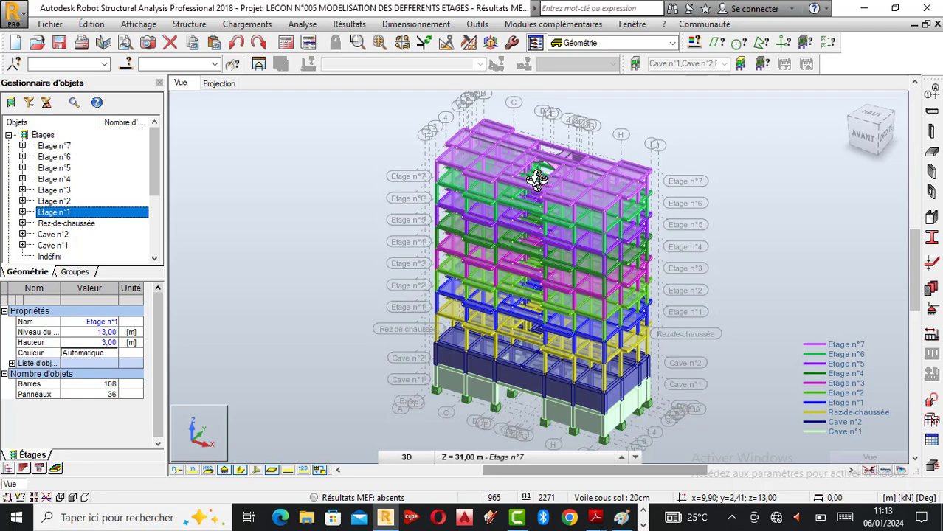
{"action": "scroll", "coordinate": [549, 170], "scroll_direction": "up", "scroll_amount": 1}
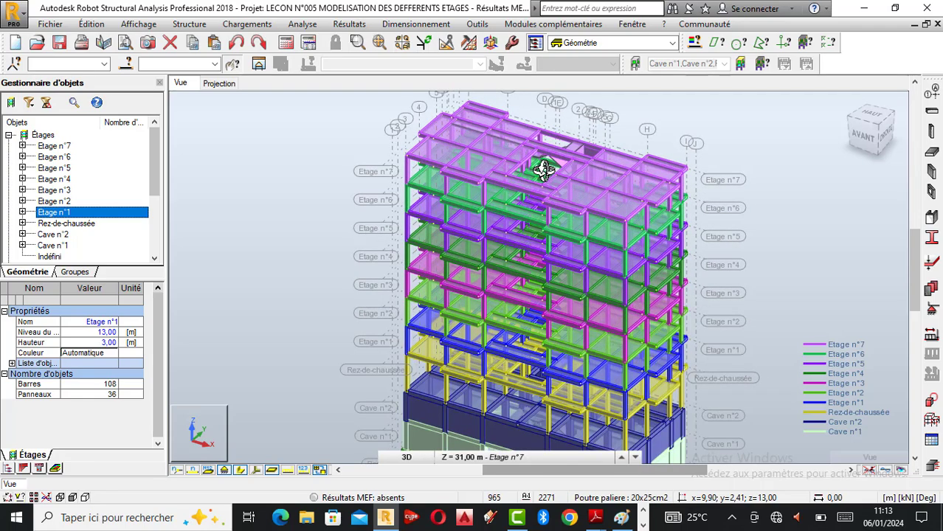
{"action": "scroll", "coordinate": [543, 169], "scroll_direction": "up", "scroll_amount": 1}
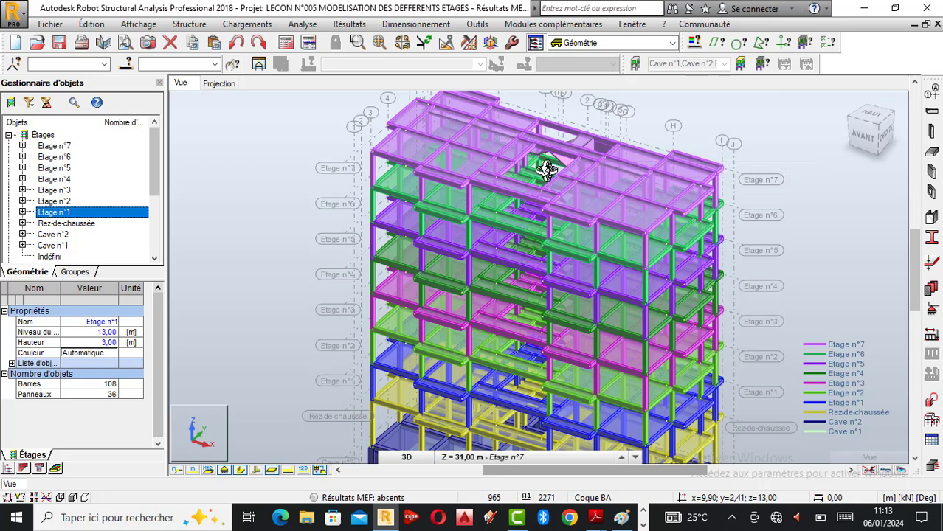
{"action": "scroll", "coordinate": [546, 169], "scroll_direction": "down", "scroll_amount": 3}
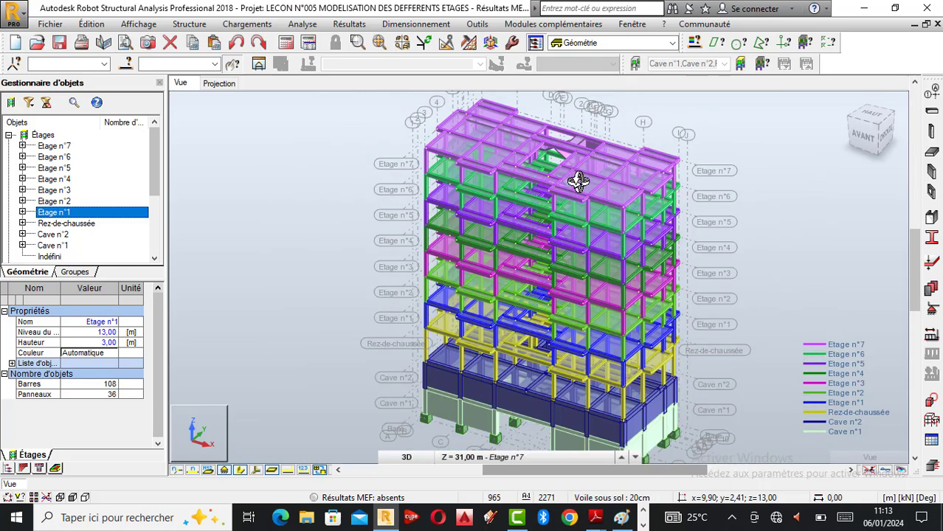
{"action": "scroll", "coordinate": [579, 182], "scroll_direction": "up", "scroll_amount": 2}
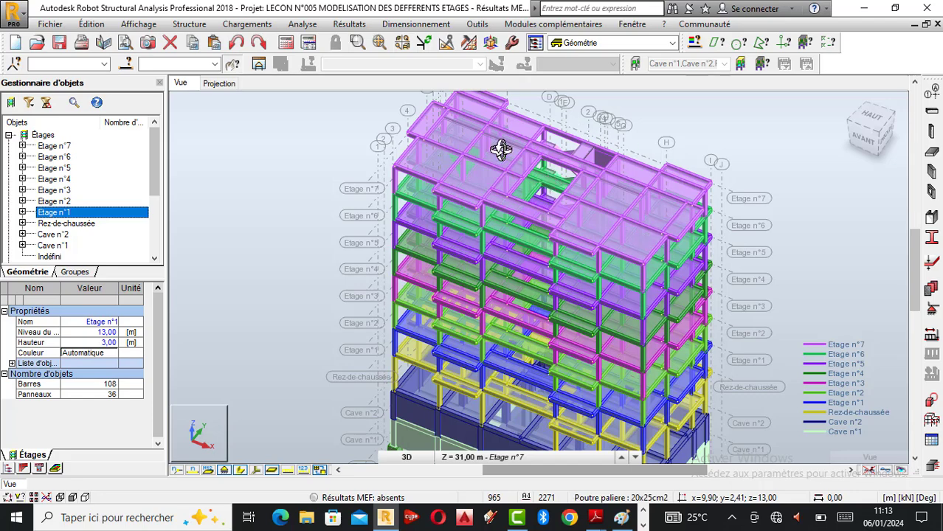
{"action": "middle_click_drag", "start_coordinate": [533, 202], "coordinate": [543, 148], "text": "shift"}
{"action": "scroll", "coordinate": [526, 160], "scroll_direction": "up", "scroll_amount": 1}
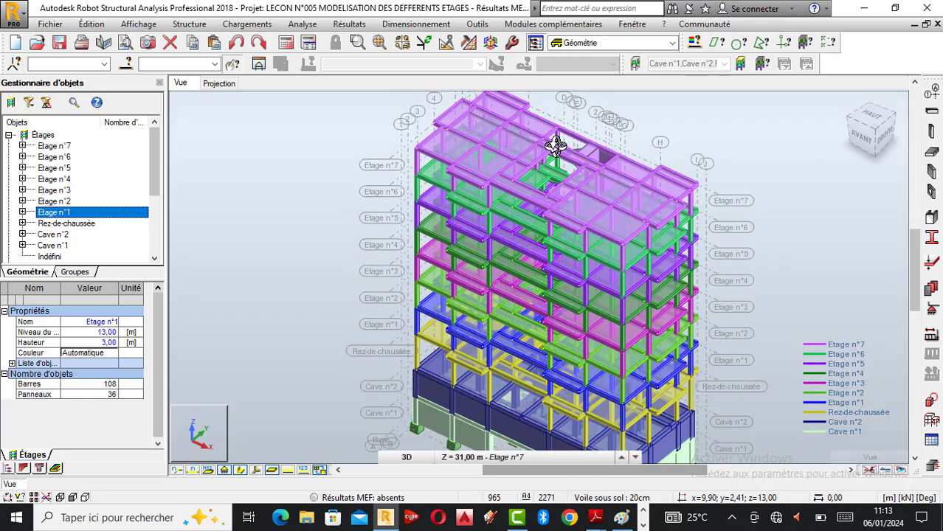
Step: Inspect the upper storeys' slabs and beams around the central opening and the stair core from the front and rear
{"action": "scroll", "coordinate": [555, 152], "scroll_direction": "up", "scroll_amount": 1}
{"action": "scroll", "coordinate": [536, 167], "scroll_direction": "up", "scroll_amount": 2}
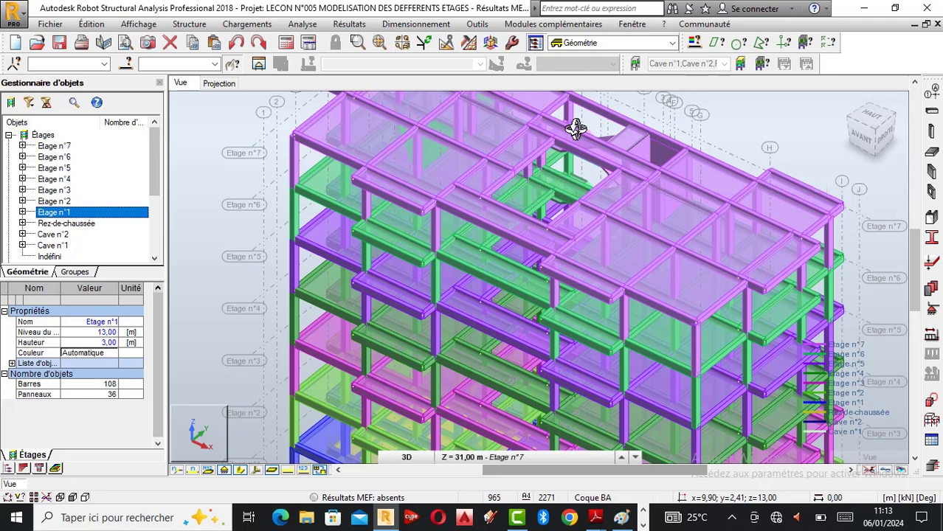
{"action": "scroll", "coordinate": [574, 130], "scroll_direction": "up", "scroll_amount": 1}
{"action": "scroll", "coordinate": [517, 147], "scroll_direction": "up", "scroll_amount": 1}
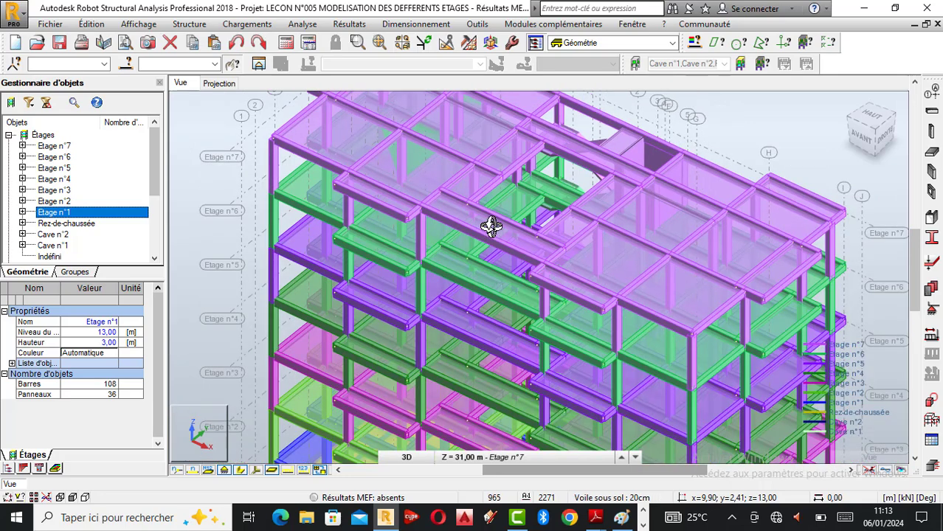
{"action": "scroll", "coordinate": [493, 172], "scroll_direction": "down", "scroll_amount": 2}
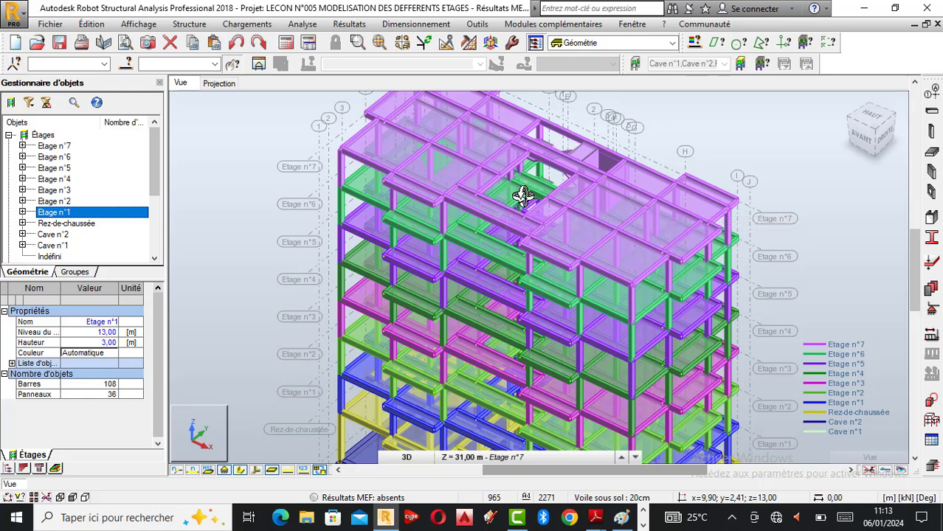
{"action": "scroll", "coordinate": [512, 180], "scroll_direction": "up", "scroll_amount": 1}
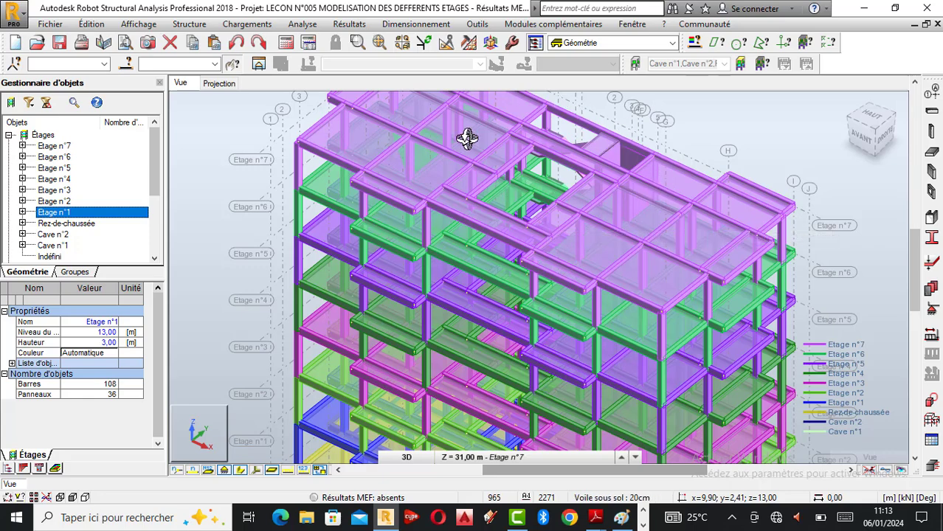
{"action": "scroll", "coordinate": [522, 203], "scroll_direction": "down", "scroll_amount": 1}
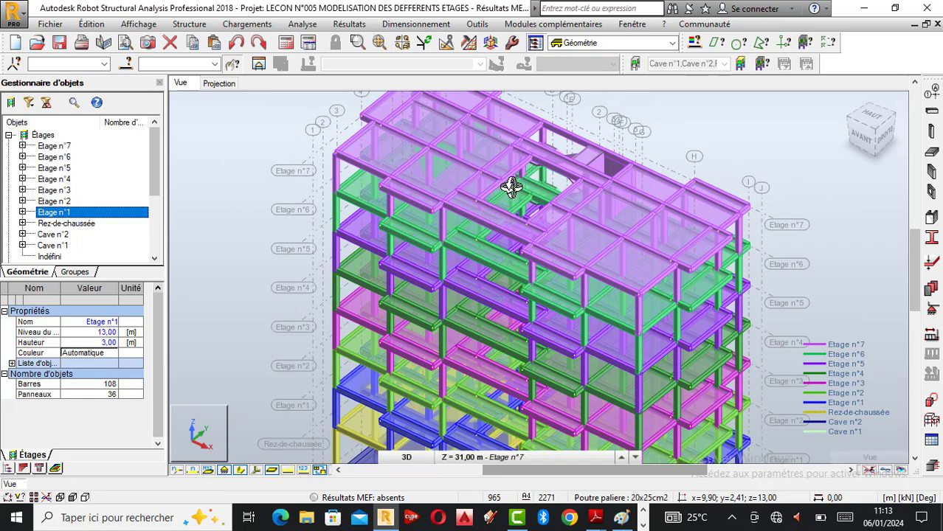
{"action": "scroll", "coordinate": [546, 208], "scroll_direction": "up", "scroll_amount": 1}
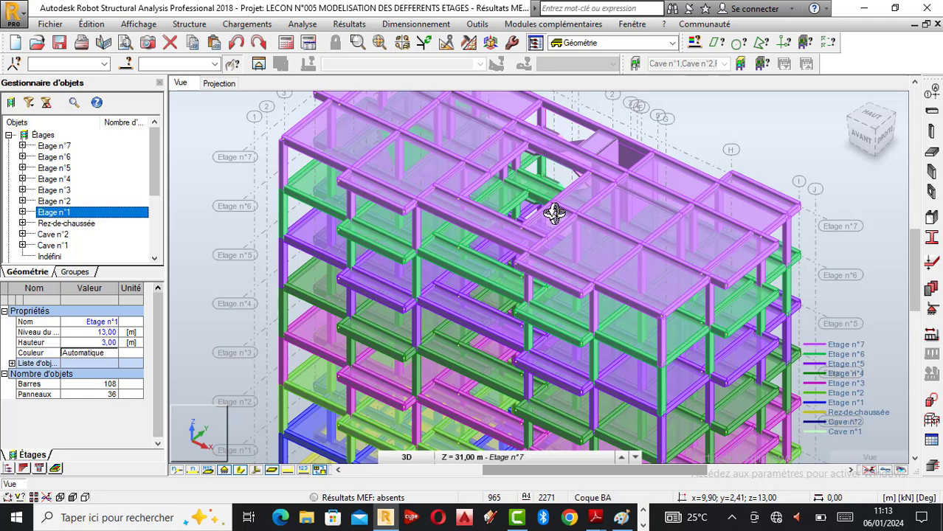
{"action": "scroll", "coordinate": [540, 190], "scroll_direction": "down", "scroll_amount": 2}
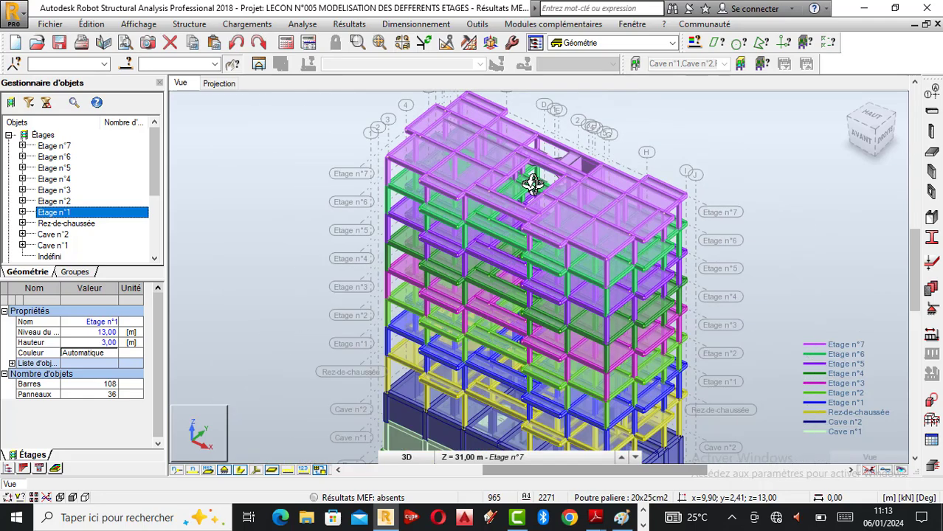
{"action": "scroll", "coordinate": [533, 179], "scroll_direction": "up", "scroll_amount": 1}
{"action": "scroll", "coordinate": [518, 185], "scroll_direction": "up", "scroll_amount": 1}
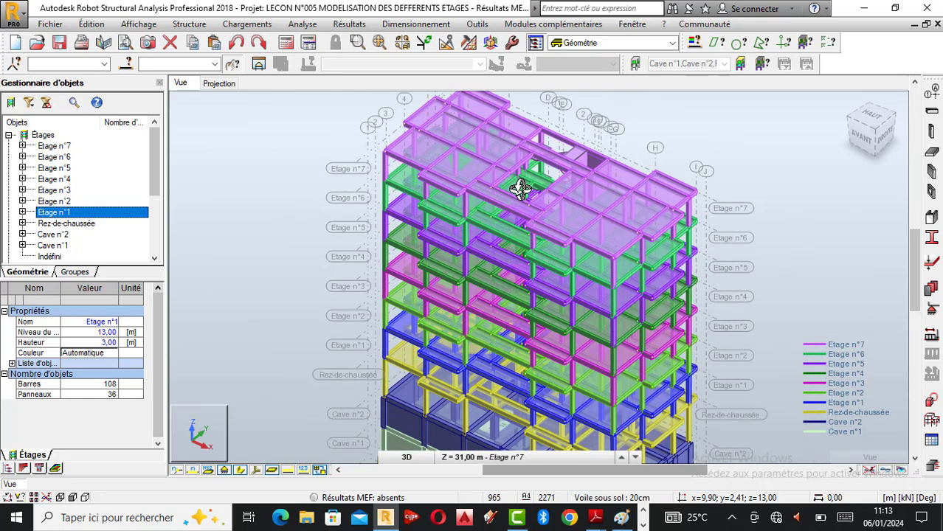
{"action": "left_click_drag", "start_coordinate": [673, 297], "coordinate": [589, 301]}
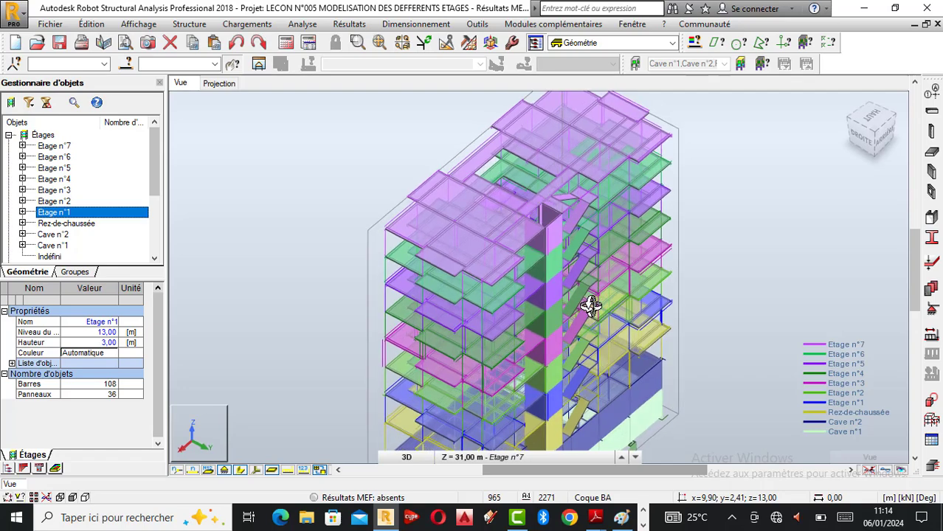
Step: Inspect the Etage n°7 slab, the shaft walls and the stair flights from the building's rear-right corner
{"action": "scroll", "coordinate": [519, 185], "scroll_direction": "up", "scroll_amount": 2}
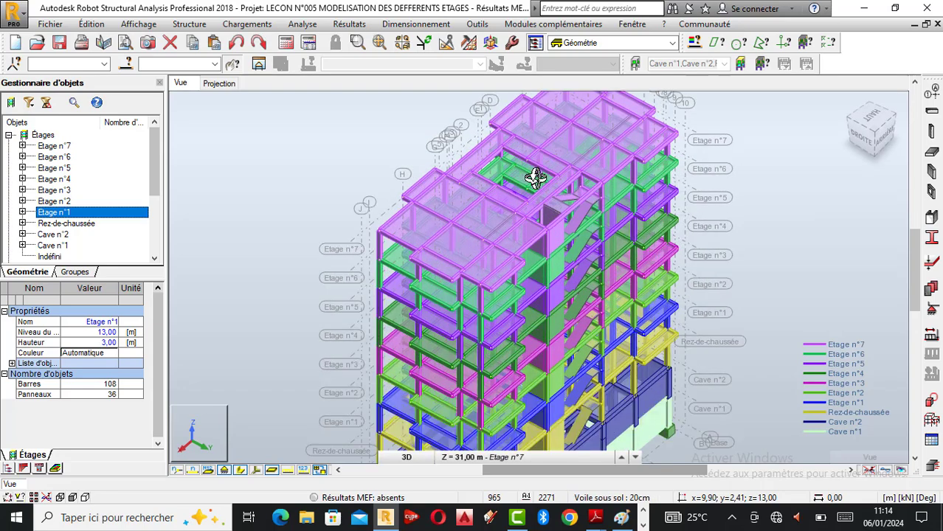
{"action": "scroll", "coordinate": [493, 155], "scroll_direction": "up", "scroll_amount": 1}
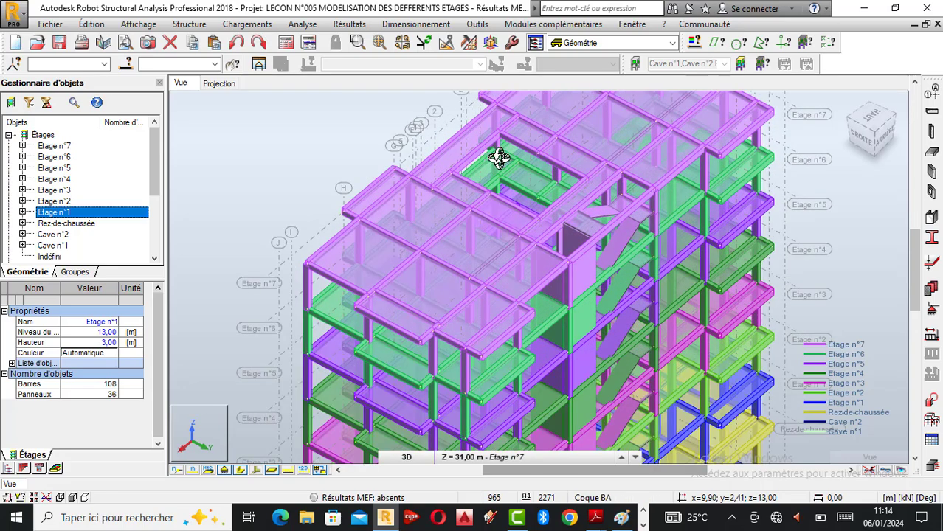
{"action": "scroll", "coordinate": [574, 249], "scroll_direction": "down", "scroll_amount": 1}
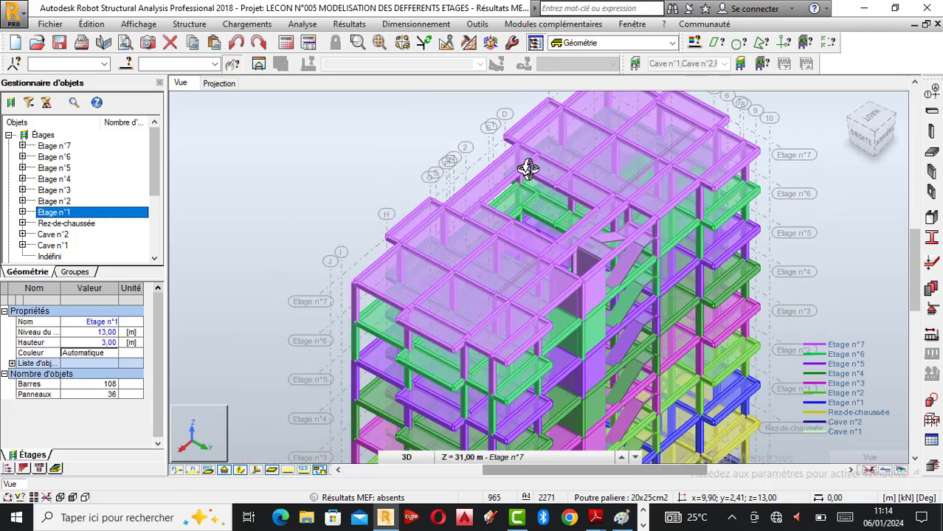
{"action": "scroll", "coordinate": [544, 184], "scroll_direction": "up", "scroll_amount": 1}
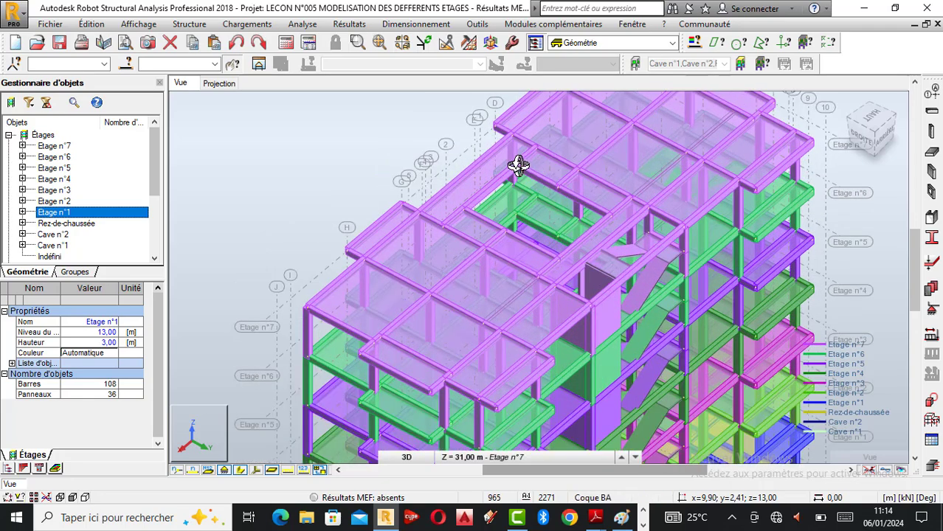
{"action": "scroll", "coordinate": [518, 166], "scroll_direction": "down", "scroll_amount": 1}
{"action": "scroll", "coordinate": [507, 164], "scroll_direction": "down", "scroll_amount": 1}
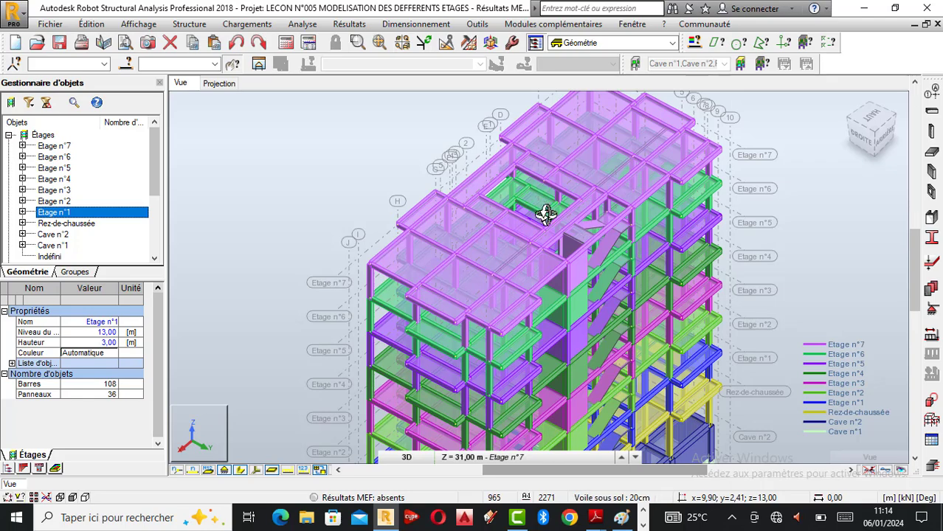
{"action": "scroll", "coordinate": [545, 214], "scroll_direction": "up", "scroll_amount": 1}
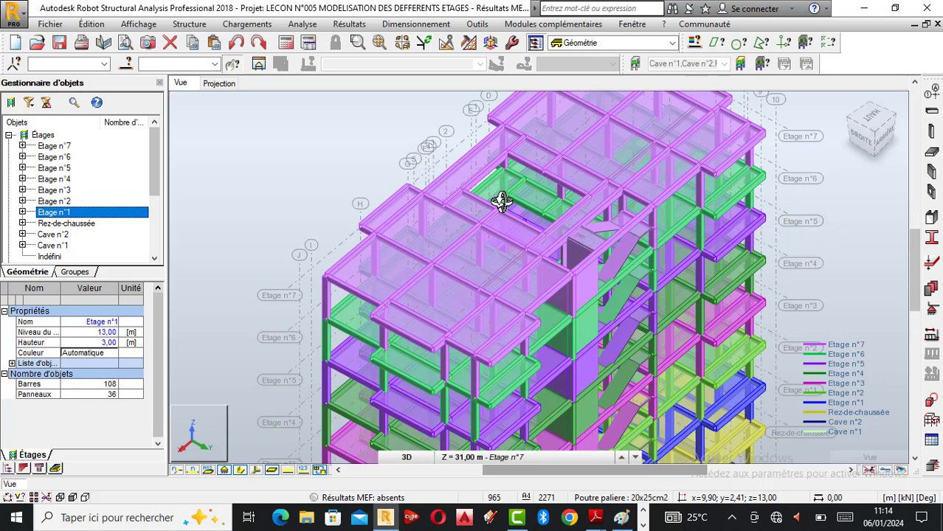
{"action": "scroll", "coordinate": [501, 202], "scroll_direction": "down", "scroll_amount": 1}
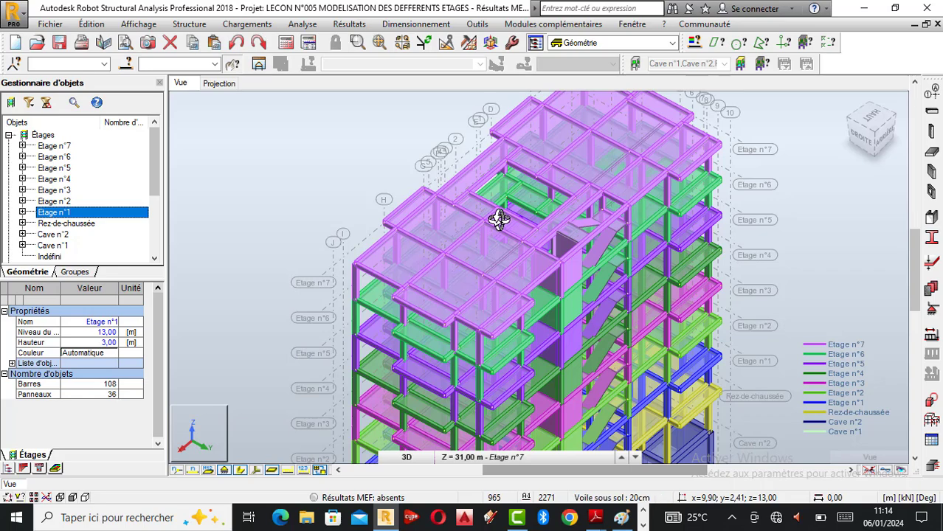
Step: Examine the front and right facades from the front-right corner, from the basements up to the Etage n°7 slab
{"action": "left_click_drag", "start_coordinate": [499, 217], "coordinate": [535, 252]}
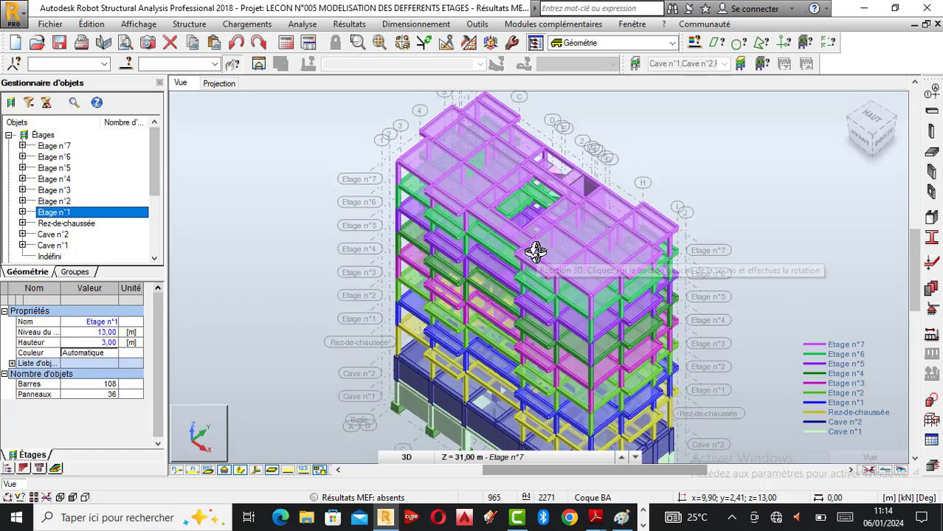
{"action": "left_click_drag", "start_coordinate": [495, 157], "coordinate": [520, 220]}
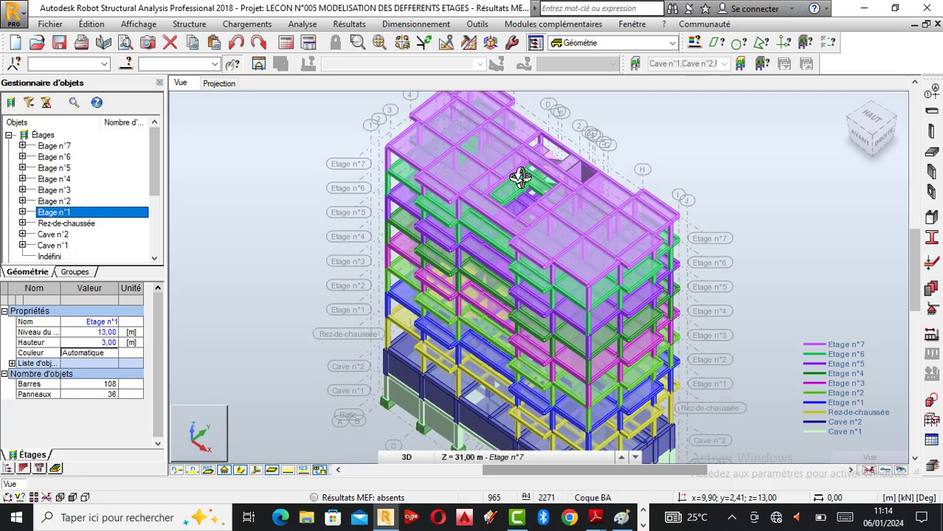
{"action": "left_click_drag", "start_coordinate": [520, 177], "coordinate": [515, 163]}
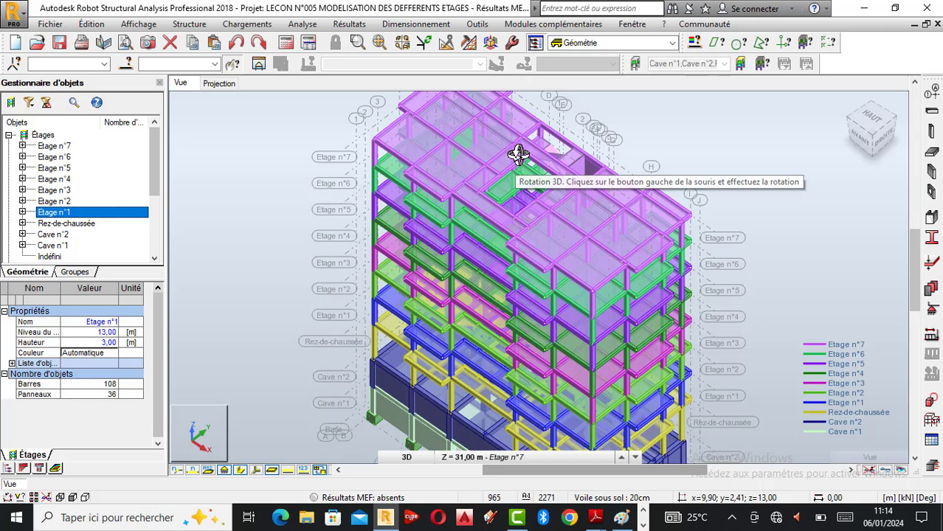
{"action": "scroll", "coordinate": [500, 171], "scroll_direction": "down", "scroll_amount": 1}
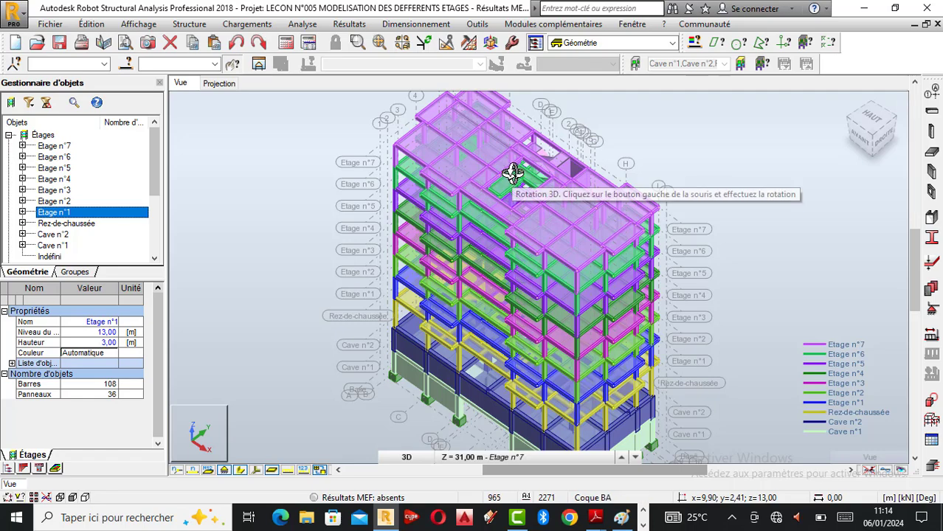
{"action": "scroll", "coordinate": [515, 187], "scroll_direction": "up", "scroll_amount": 2}
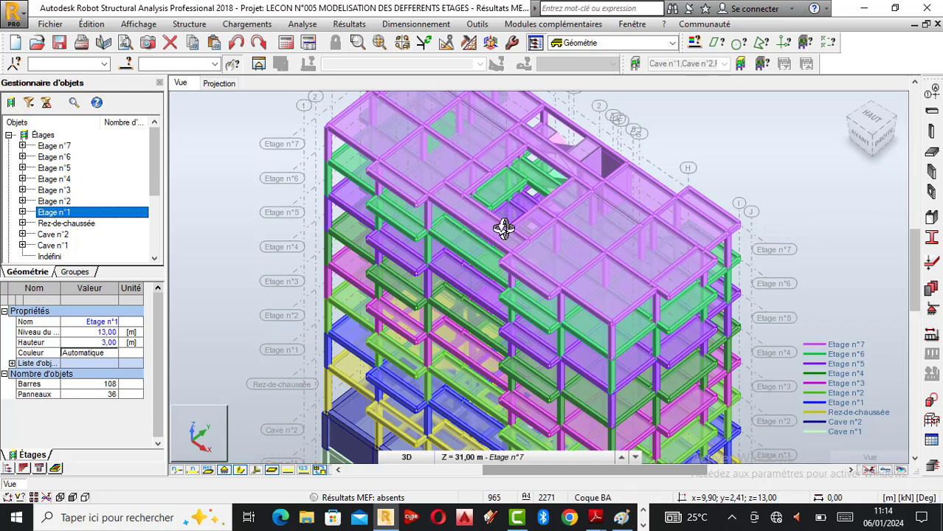
{"action": "scroll", "coordinate": [516, 197], "scroll_direction": "down", "scroll_amount": 1}
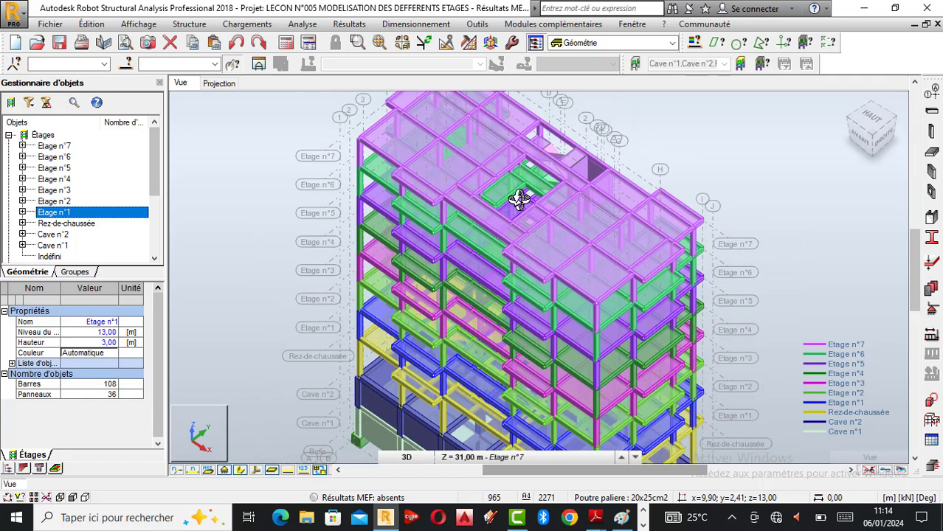
{"action": "scroll", "coordinate": [518, 198], "scroll_direction": "down", "scroll_amount": 1}
{"action": "scroll", "coordinate": [520, 212], "scroll_direction": "down", "scroll_amount": 1}
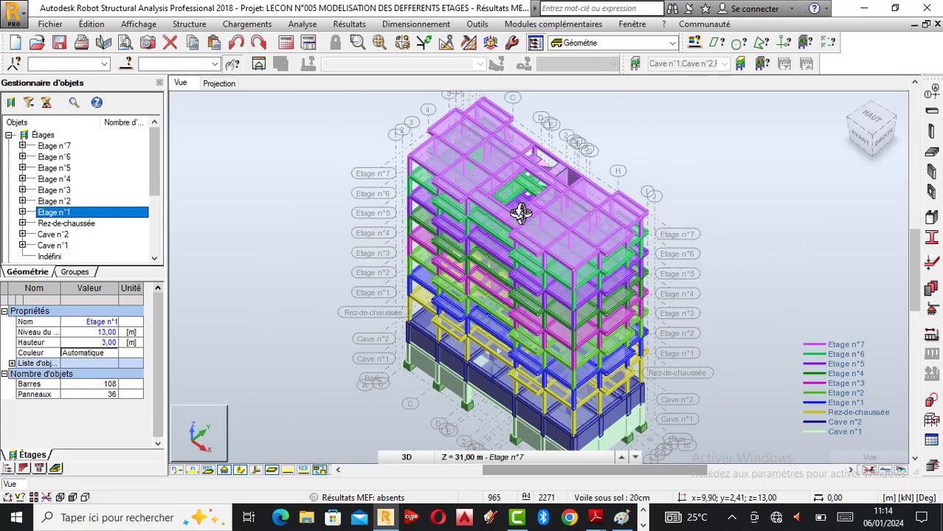
{"action": "scroll", "coordinate": [496, 252], "scroll_direction": "up", "scroll_amount": 2}
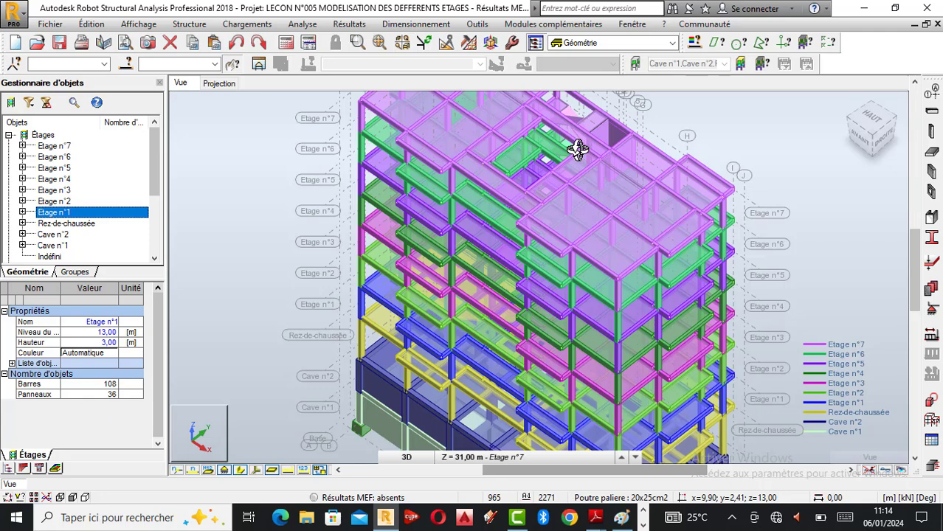
{"action": "scroll", "coordinate": [562, 159], "scroll_direction": "down", "scroll_amount": 1}
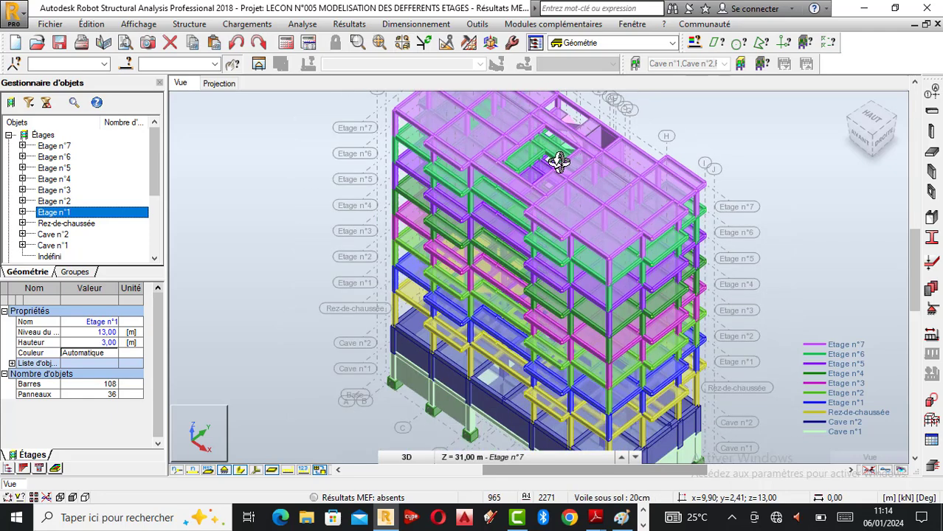
{"action": "scroll", "coordinate": [562, 218], "scroll_direction": "down", "scroll_amount": 1}
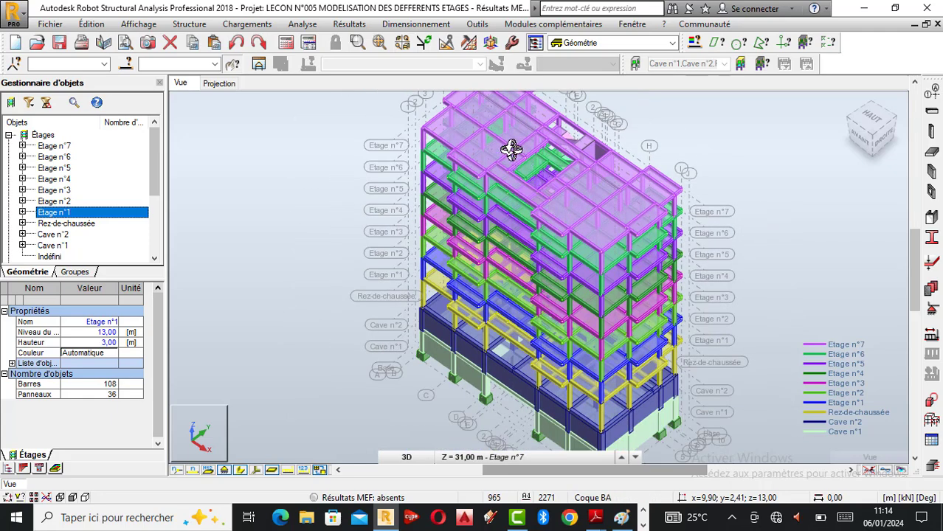
Step: Inspect the central opening and the surrounding beams and slabs of the upper storeys from the front-right corner
{"action": "scroll", "coordinate": [511, 148], "scroll_direction": "up", "scroll_amount": 1}
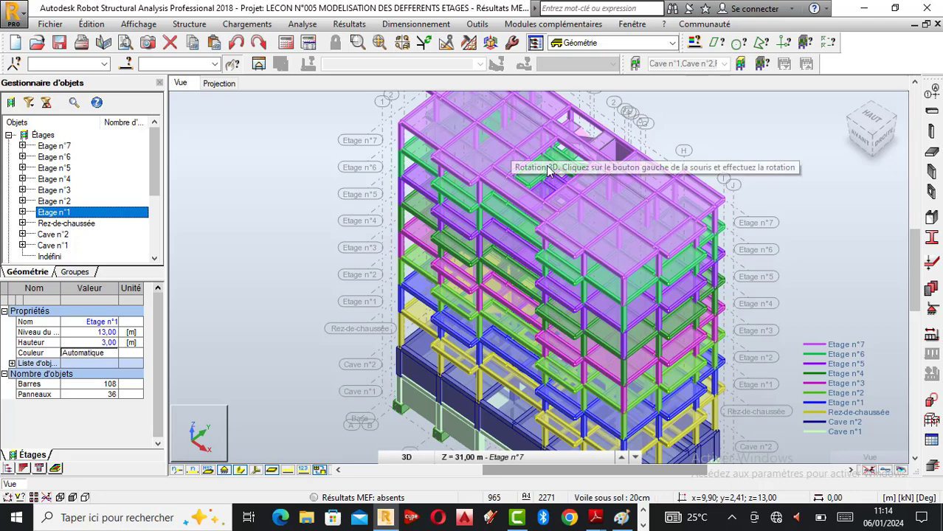
{"action": "scroll", "coordinate": [534, 157], "scroll_direction": "up", "scroll_amount": 1}
{"action": "scroll", "coordinate": [538, 156], "scroll_direction": "up", "scroll_amount": 1}
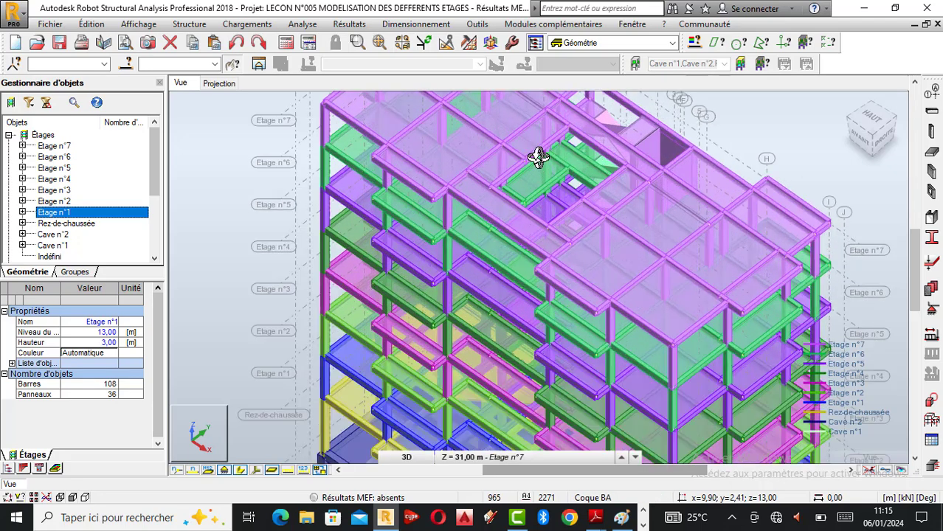
{"action": "scroll", "coordinate": [538, 156], "scroll_direction": "down", "scroll_amount": 1}
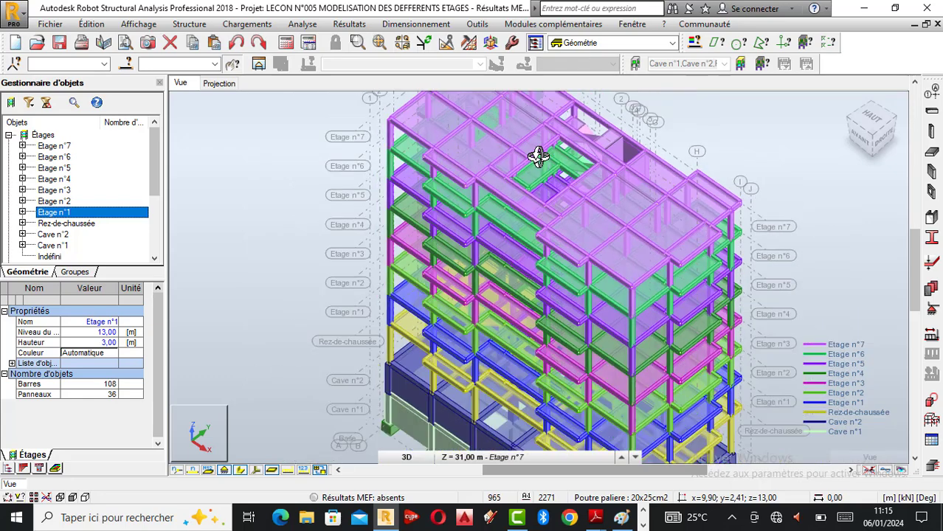
{"action": "scroll", "coordinate": [537, 156], "scroll_direction": "down", "scroll_amount": 1}
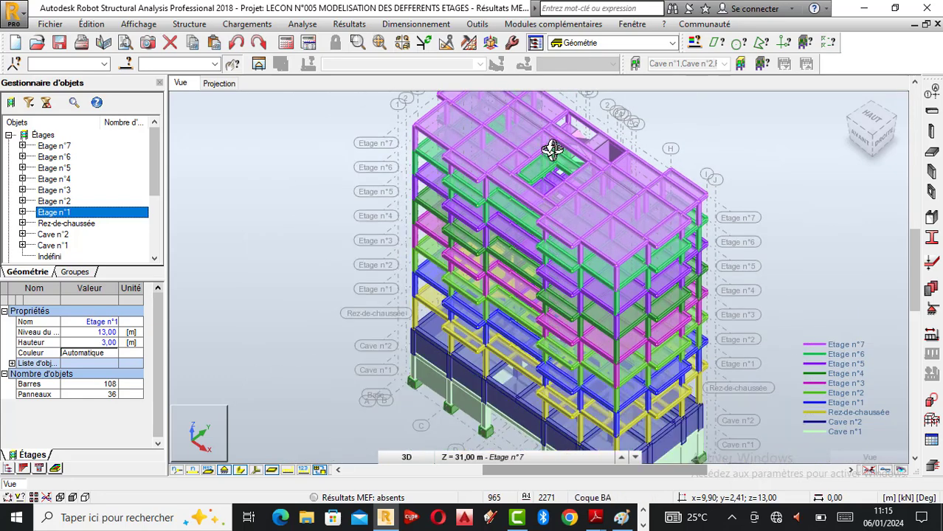
{"action": "scroll", "coordinate": [552, 149], "scroll_direction": "up", "scroll_amount": 1}
{"action": "scroll", "coordinate": [495, 164], "scroll_direction": "down", "scroll_amount": 1}
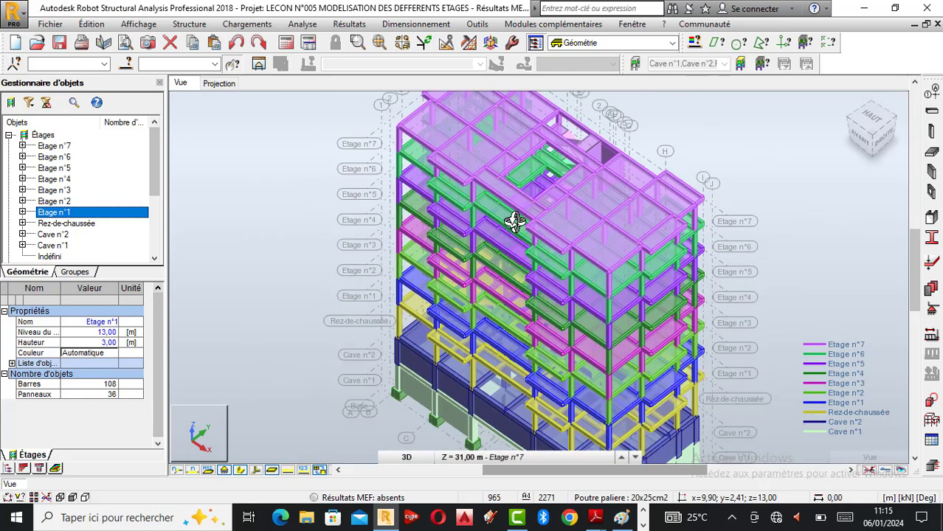
{"action": "scroll", "coordinate": [518, 214], "scroll_direction": "down", "scroll_amount": 1}
{"action": "scroll", "coordinate": [522, 177], "scroll_direction": "up", "scroll_amount": 1}
{"action": "scroll", "coordinate": [523, 178], "scroll_direction": "down", "scroll_amount": 1}
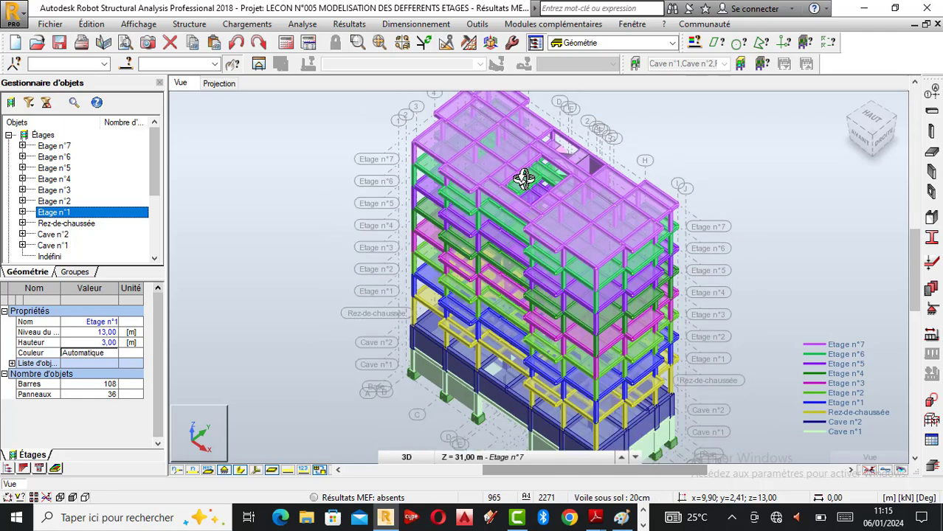
{"action": "scroll", "coordinate": [523, 177], "scroll_direction": "down", "scroll_amount": 1}
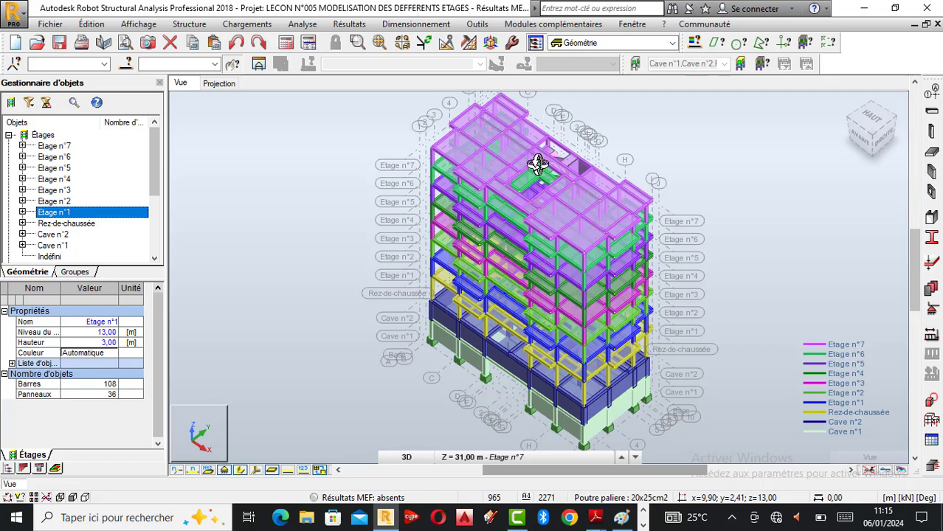
{"action": "scroll", "coordinate": [537, 164], "scroll_direction": "up", "scroll_amount": 1}
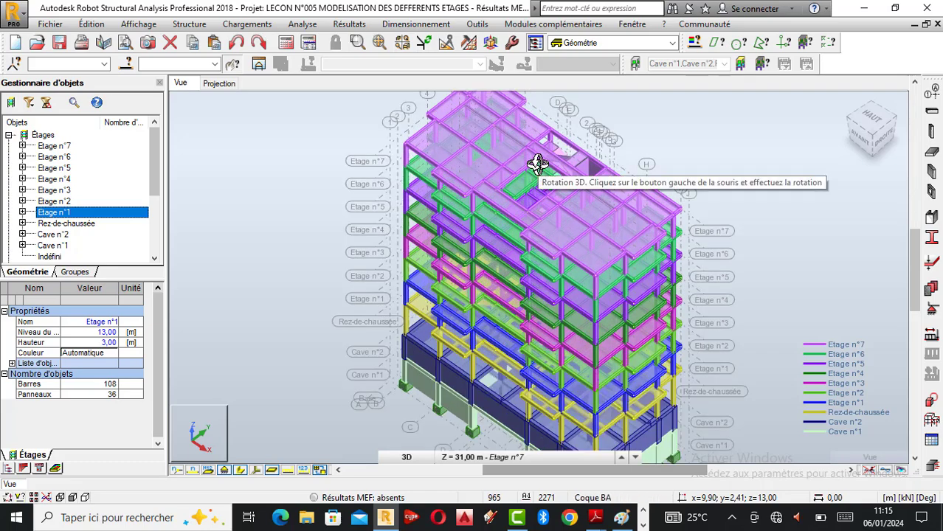
{"action": "scroll", "coordinate": [537, 164], "scroll_direction": "down", "scroll_amount": 1}
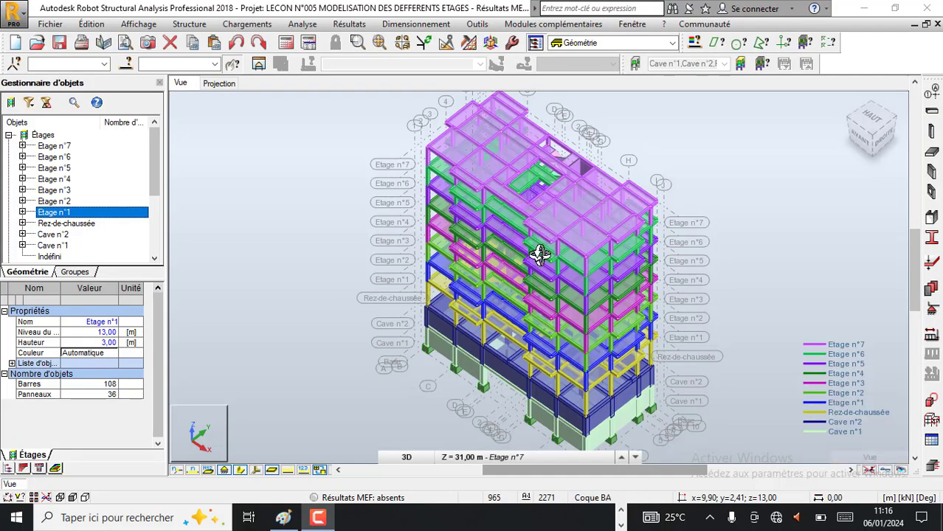
{"action": "scroll", "coordinate": [539, 254], "scroll_direction": "up", "scroll_amount": 3}
{"action": "scroll", "coordinate": [549, 211], "scroll_direction": "down", "scroll_amount": 2}
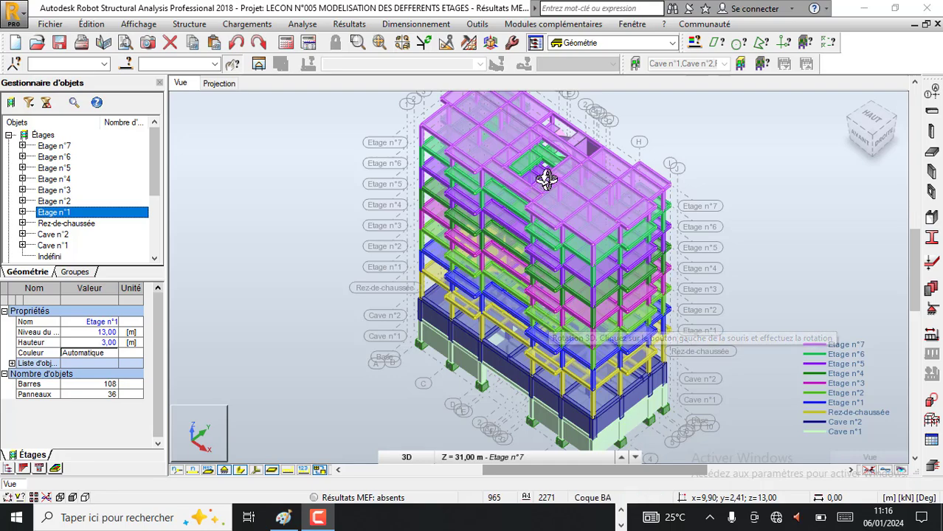
{"action": "left_click_drag", "start_coordinate": [546, 180], "coordinate": [551, 263]}
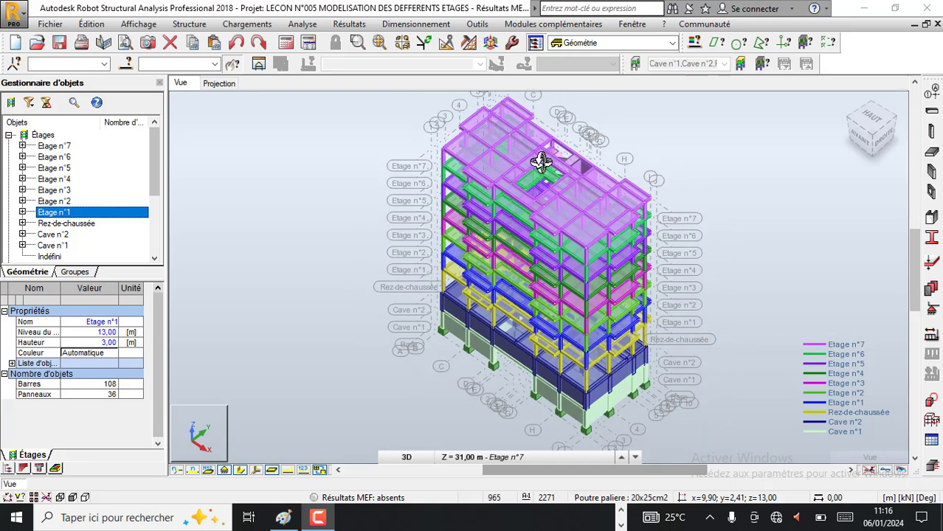
{"action": "left_click_drag", "start_coordinate": [541, 162], "coordinate": [541, 162]}
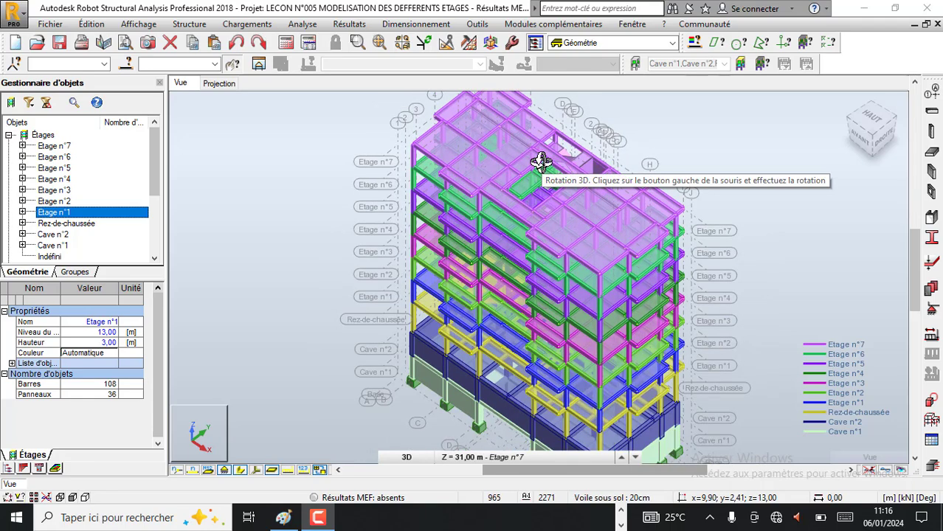
{"action": "scroll", "coordinate": [541, 162], "scroll_direction": "down", "scroll_amount": 2}
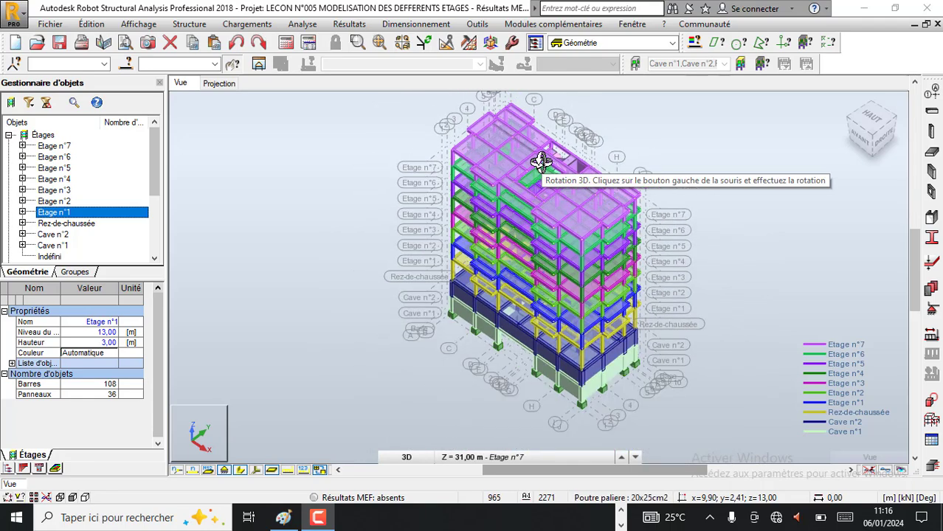
{"action": "scroll", "coordinate": [541, 163], "scroll_direction": "up", "scroll_amount": 2}
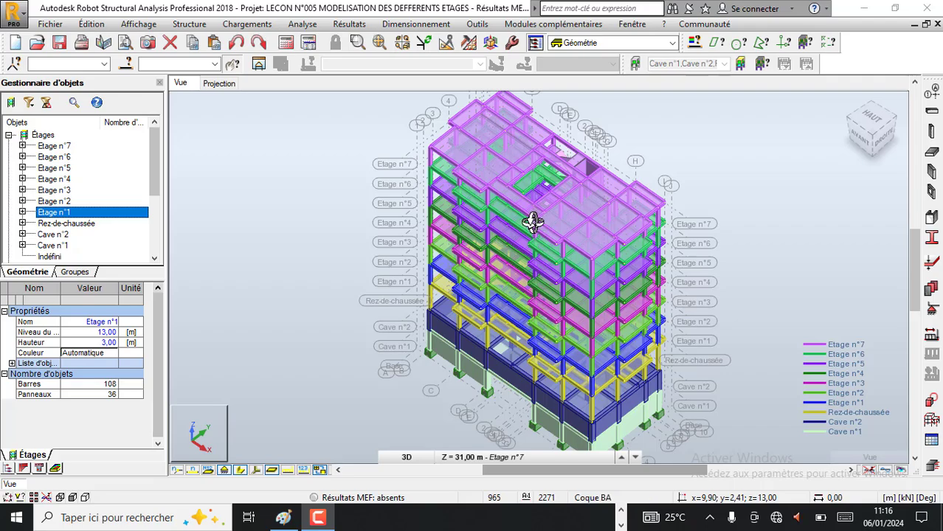
Step: Examine the shaft walls and staircase flights on the rear facade from the building's rear-left corner
{"action": "middle_click_drag", "start_coordinate": [533, 212], "coordinate": [679, 231], "text": "shift"}
{"action": "scroll", "coordinate": [498, 181], "scroll_direction": "up", "scroll_amount": 2}
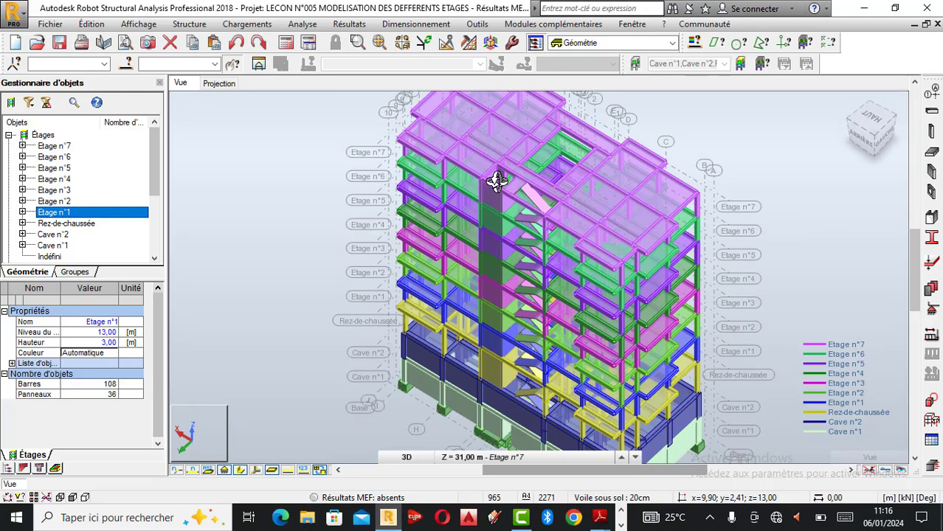
{"action": "scroll", "coordinate": [498, 184], "scroll_direction": "down", "scroll_amount": 1}
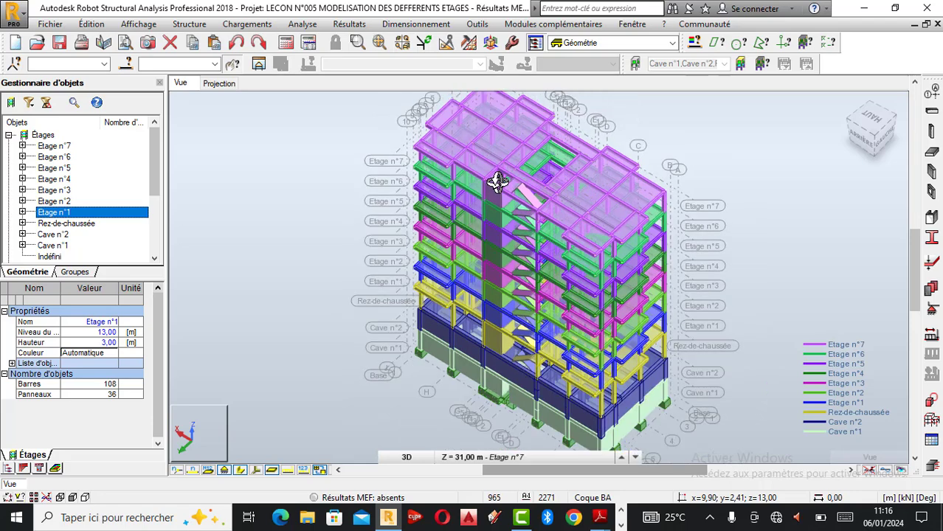
{"action": "scroll", "coordinate": [501, 178], "scroll_direction": "up", "scroll_amount": 1}
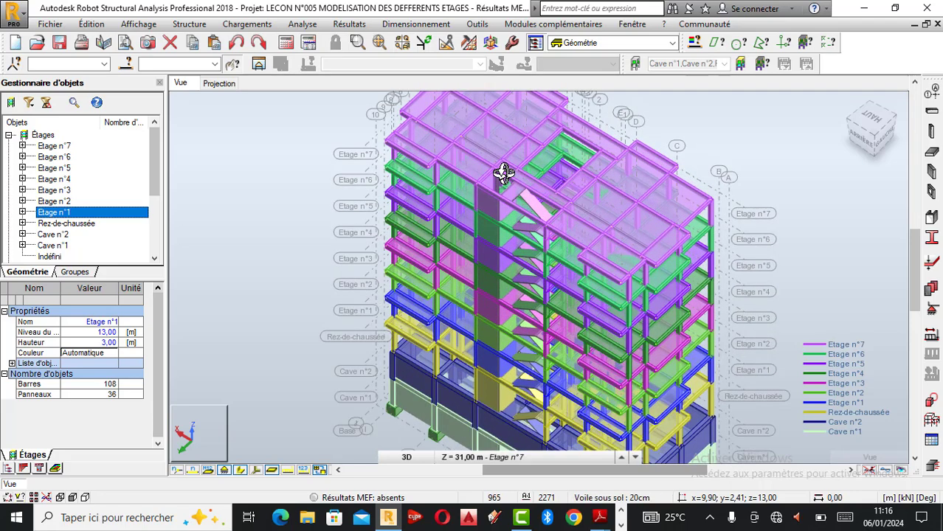
{"action": "scroll", "coordinate": [497, 208], "scroll_direction": "up", "scroll_amount": 1}
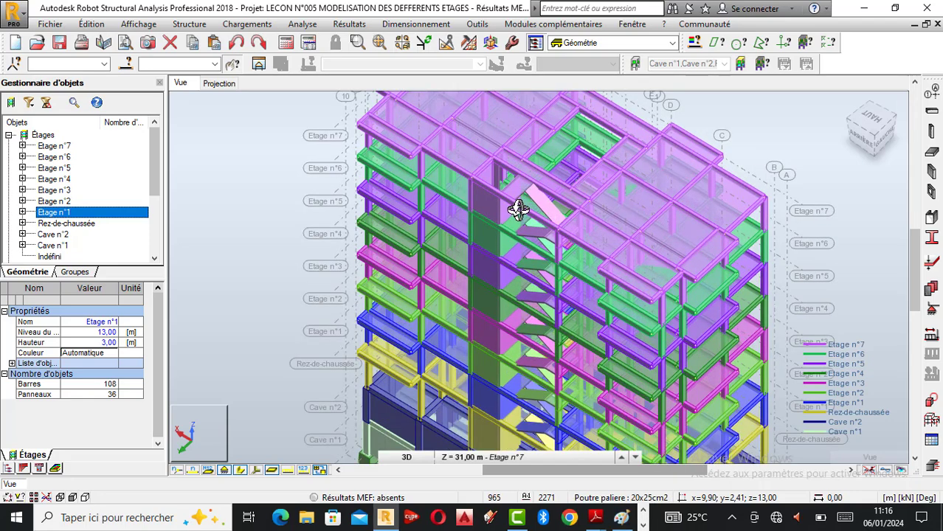
Step: Inspect the full height of the rear facade, from the Cave n°1 footings to the Etage n°7 slab, from the rear-left corner
{"action": "scroll", "coordinate": [519, 210], "scroll_direction": "down", "scroll_amount": 1}
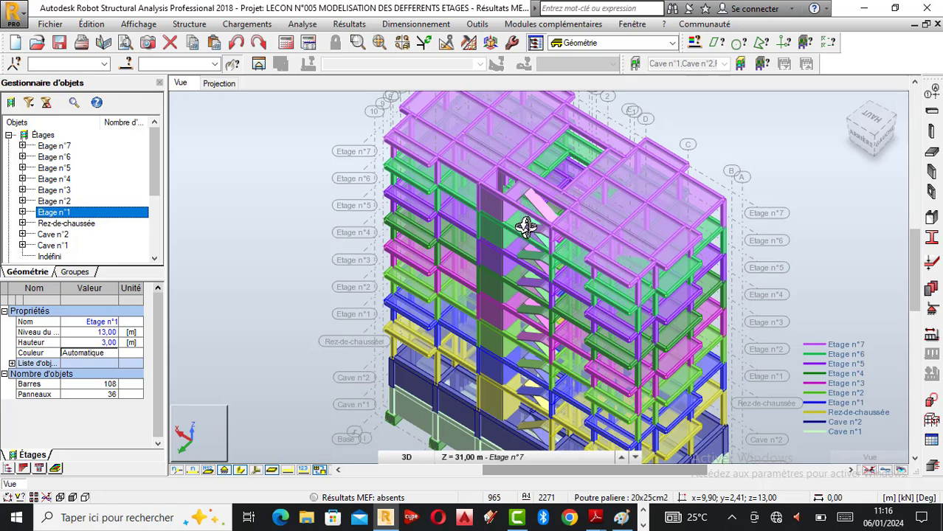
{"action": "scroll", "coordinate": [521, 194], "scroll_direction": "down", "scroll_amount": 1}
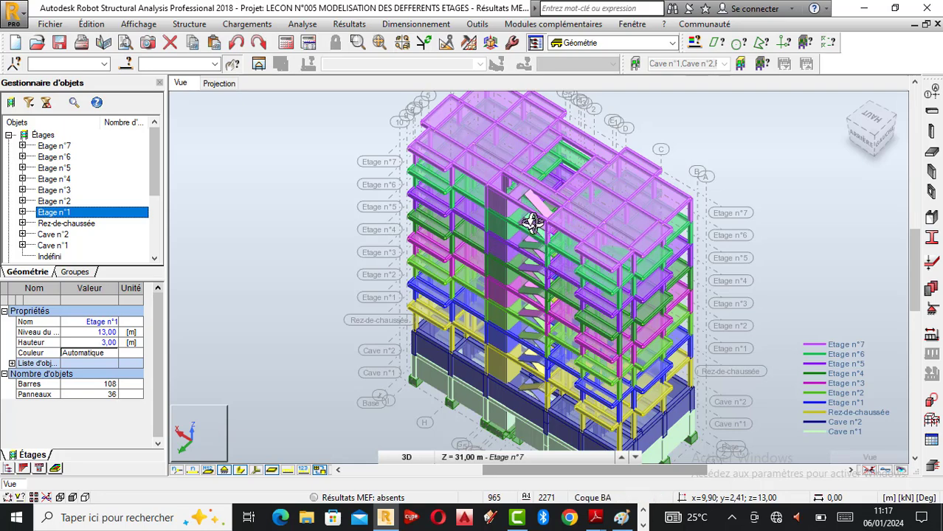
{"action": "scroll", "coordinate": [531, 223], "scroll_direction": "up", "scroll_amount": 1}
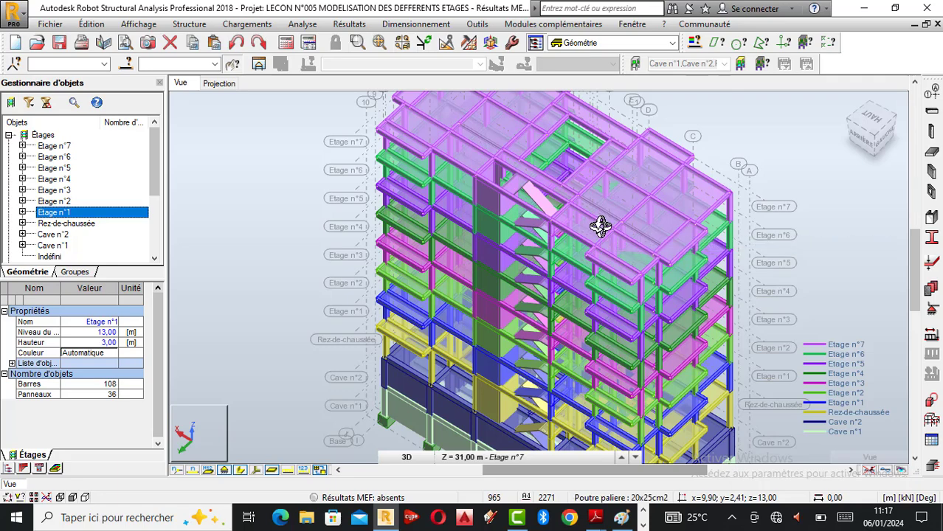
{"action": "left_click_drag", "start_coordinate": [594, 227], "coordinate": [534, 210]}
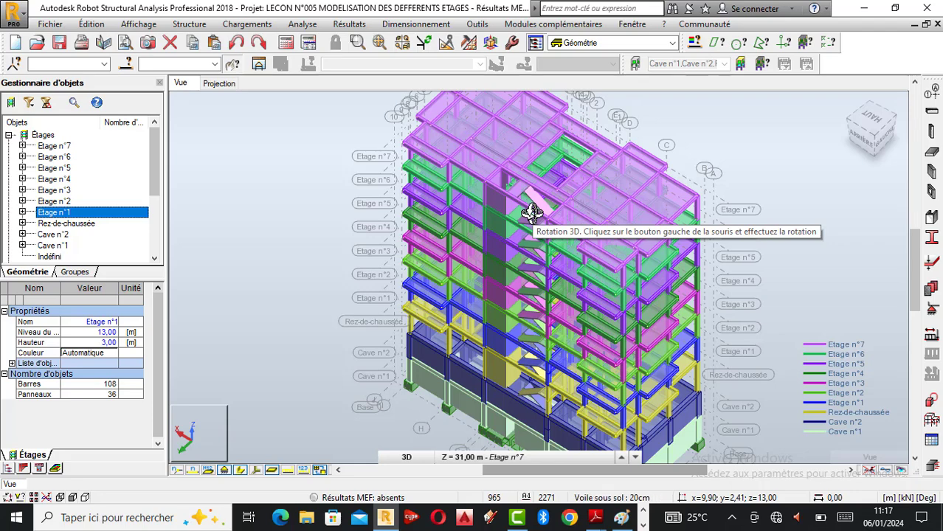
{"action": "left_click_drag", "start_coordinate": [531, 213], "coordinate": [544, 189]}
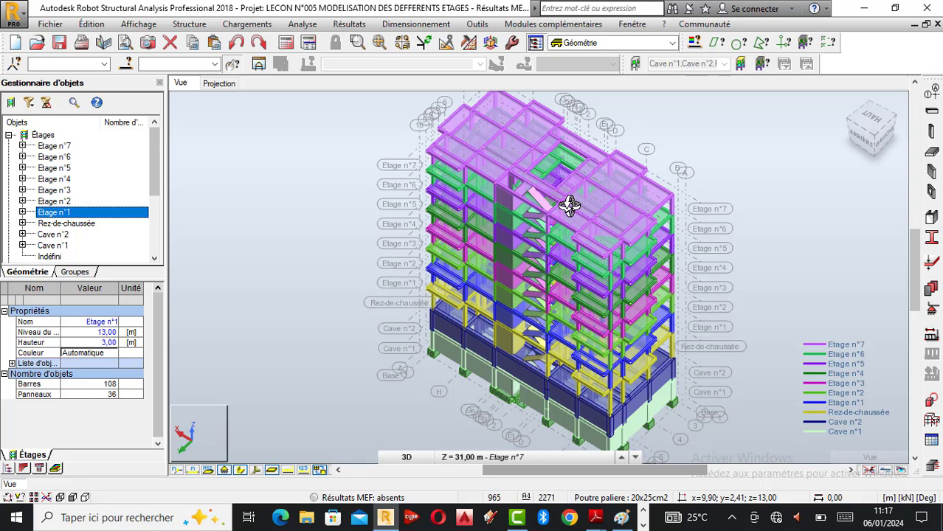
{"action": "scroll", "coordinate": [569, 205], "scroll_direction": "up", "scroll_amount": 1}
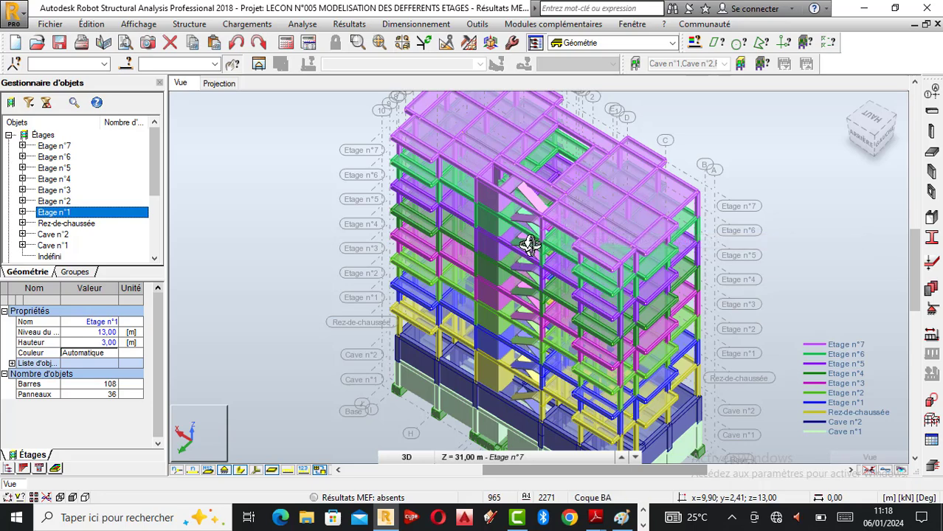
Step: Examine the front facade's balconies, columns and basement walls from the front-right corner, continuing round to the front-left corner
{"action": "left_click_drag", "start_coordinate": [527, 229], "coordinate": [679, 255]}
{"action": "scroll", "coordinate": [487, 164], "scroll_direction": "up", "scroll_amount": 5}
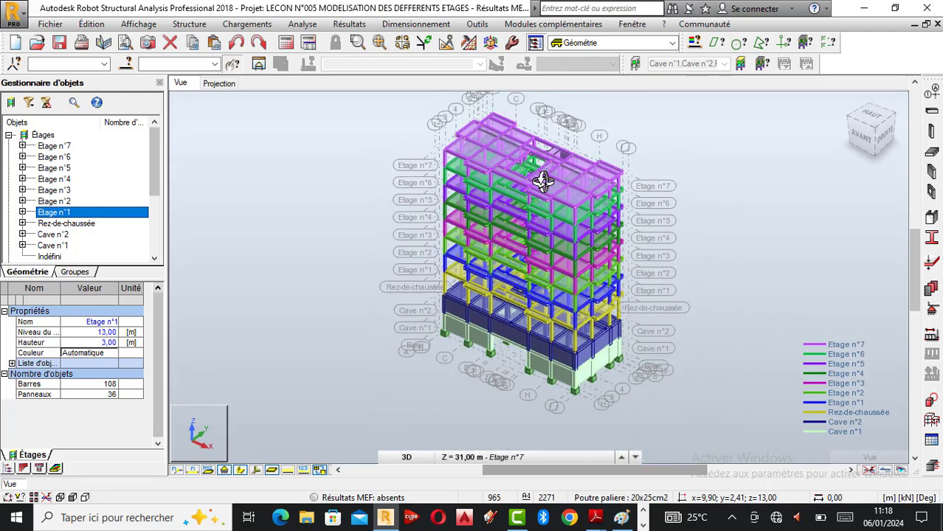
{"action": "scroll", "coordinate": [538, 200], "scroll_direction": "down", "scroll_amount": 2}
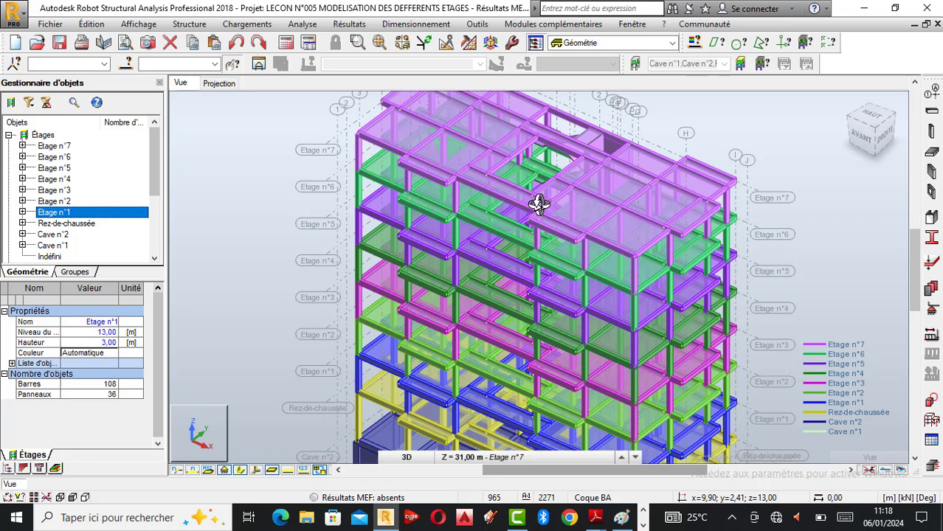
{"action": "left_click_drag", "start_coordinate": [538, 204], "coordinate": [493, 264]}
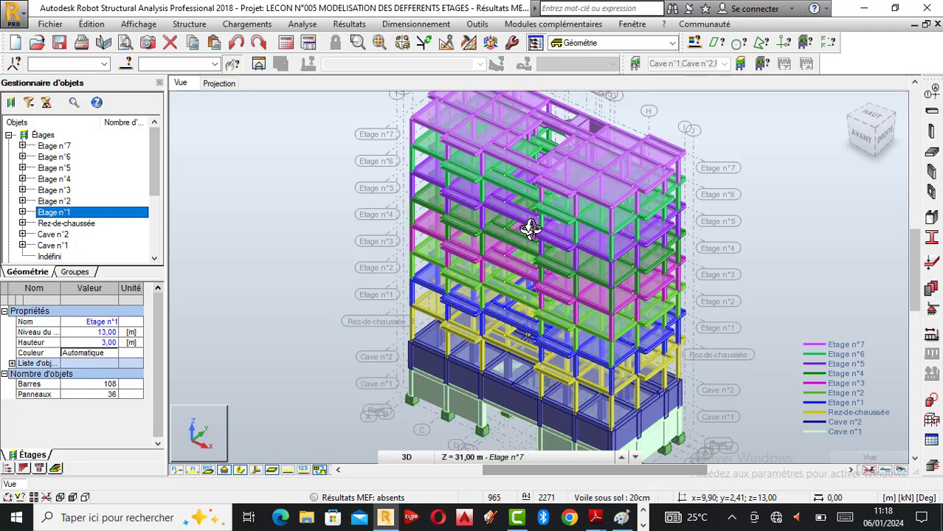
{"action": "middle_click_drag", "start_coordinate": [530, 233], "coordinate": [530, 238], "text": "shift"}
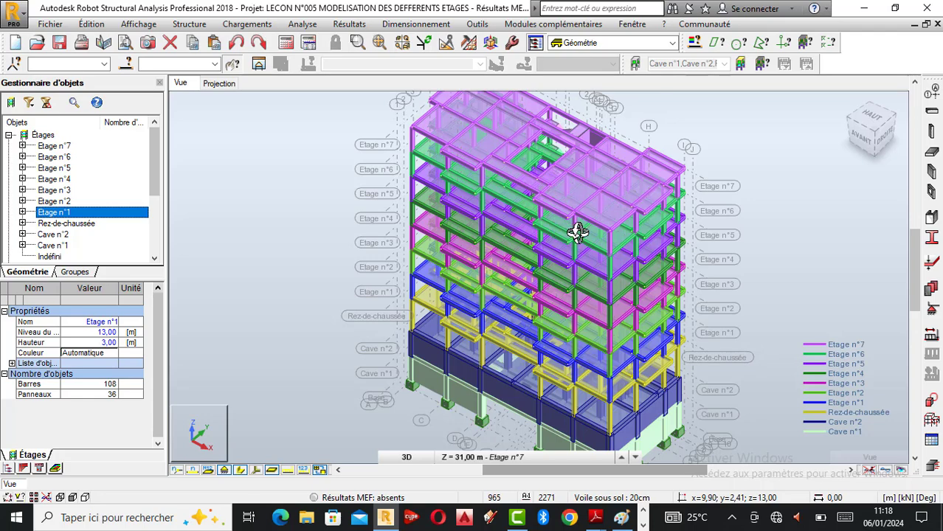
{"action": "left_click_drag", "start_coordinate": [568, 228], "coordinate": [632, 244]}
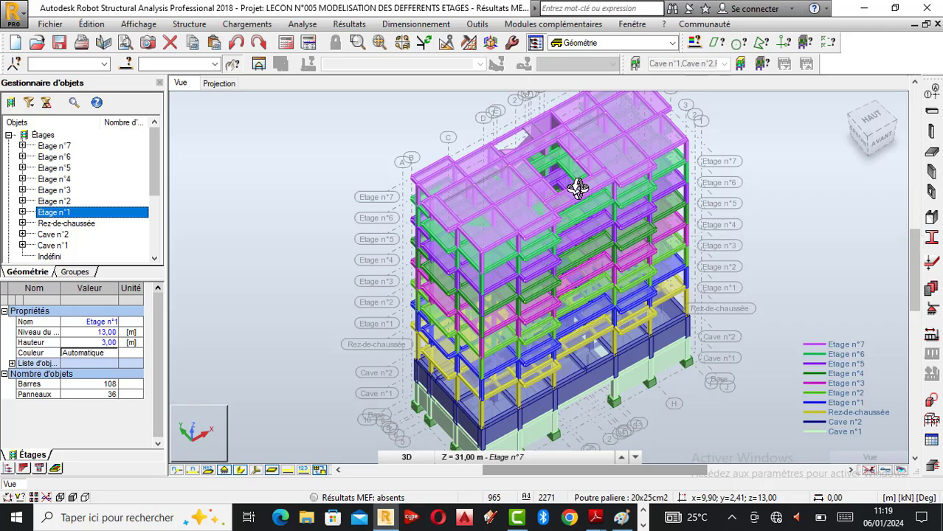
Step: Inspect the stacked stair flights, the shaft walls and the central opening from the building's rear-right corner
{"action": "left_click_drag", "start_coordinate": [578, 188], "coordinate": [479, 249]}
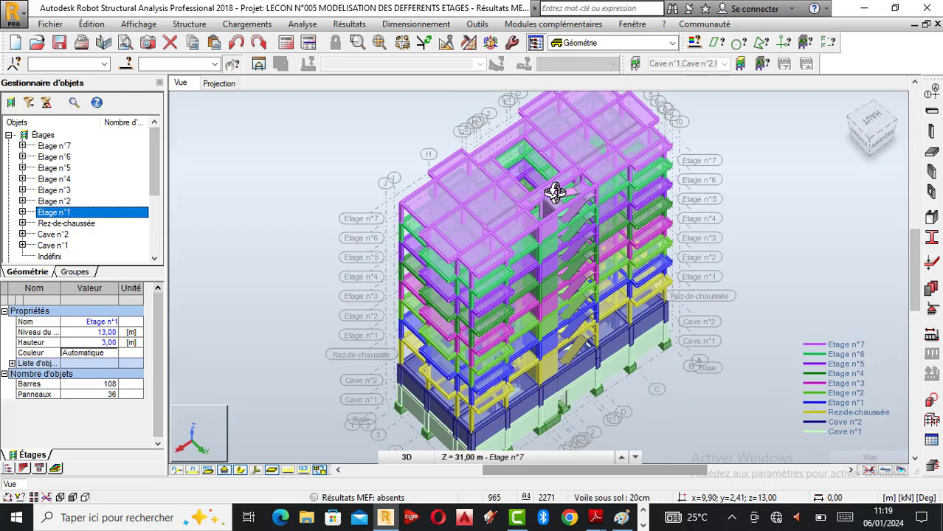
{"action": "left_click_drag", "start_coordinate": [554, 192], "coordinate": [625, 183]}
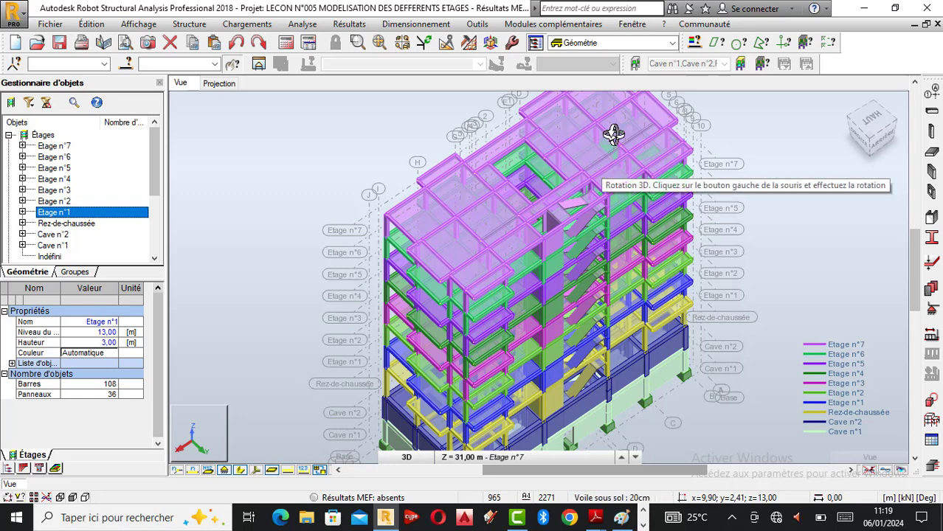
{"action": "scroll", "coordinate": [569, 209], "scroll_direction": "up", "scroll_amount": 1}
{"action": "scroll", "coordinate": [569, 208], "scroll_direction": "up", "scroll_amount": 1}
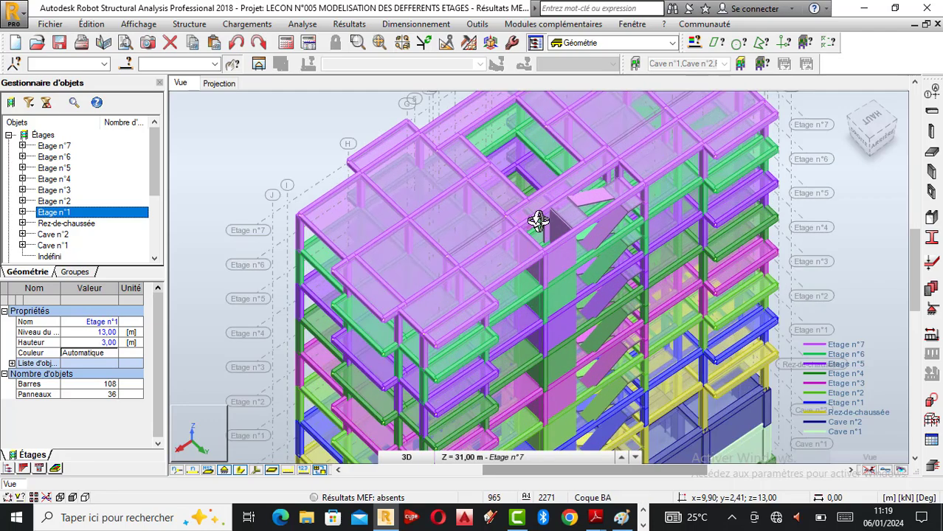
{"action": "scroll", "coordinate": [533, 205], "scroll_direction": "up", "scroll_amount": 1}
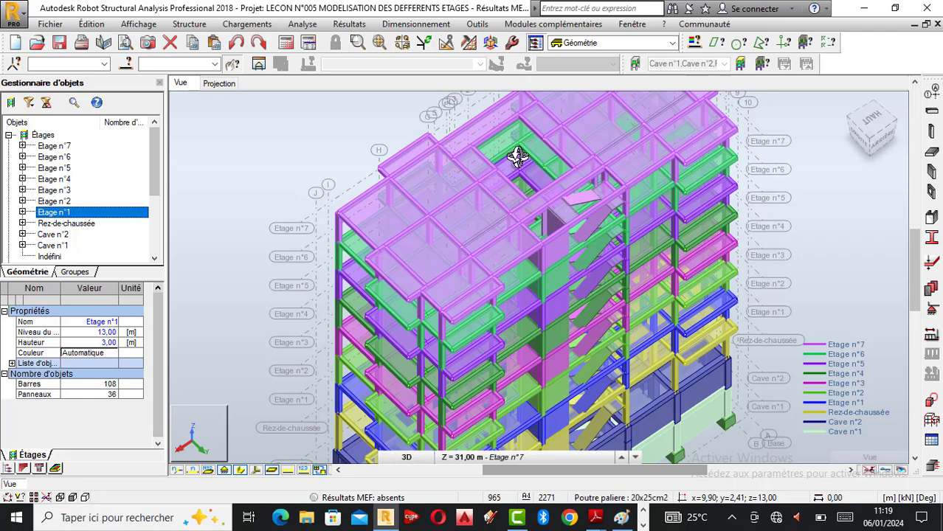
{"action": "scroll", "coordinate": [520, 191], "scroll_direction": "down", "scroll_amount": 1}
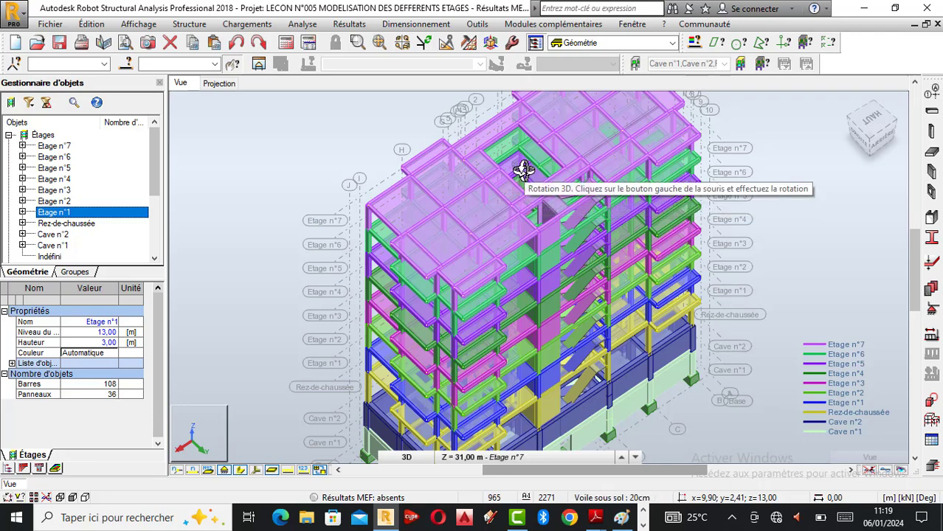
{"action": "left_click_drag", "start_coordinate": [522, 171], "coordinate": [544, 181]}
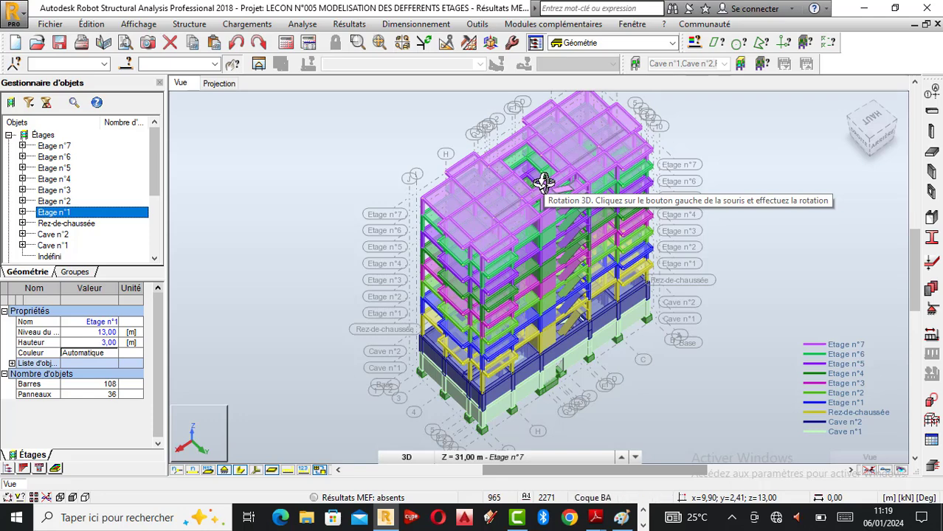
Step: Review the Etage n°7 slab and the storeys around the central opening while circling from the front-right to the front-left corner
{"action": "left_click_drag", "start_coordinate": [543, 200], "coordinate": [606, 210]}
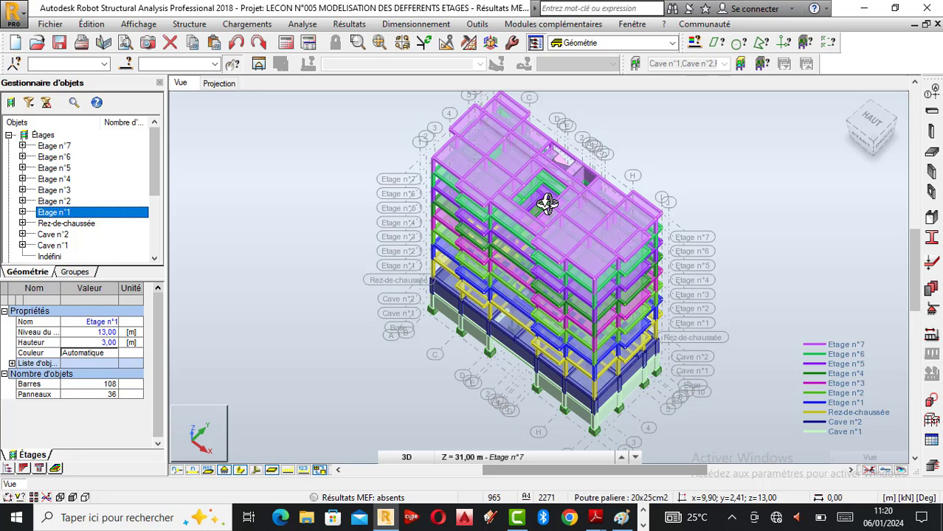
{"action": "scroll", "coordinate": [550, 201], "scroll_direction": "up", "scroll_amount": 1}
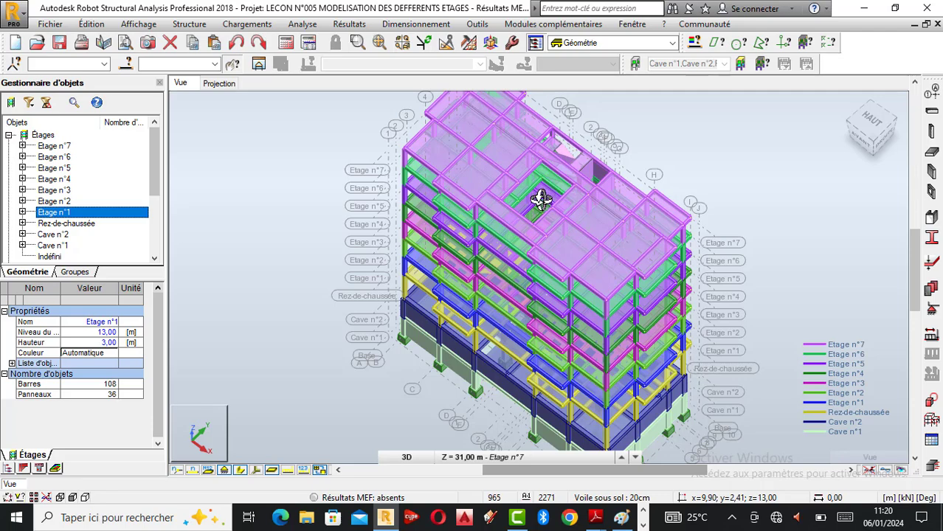
{"action": "left_click_drag", "start_coordinate": [595, 274], "coordinate": [645, 259]}
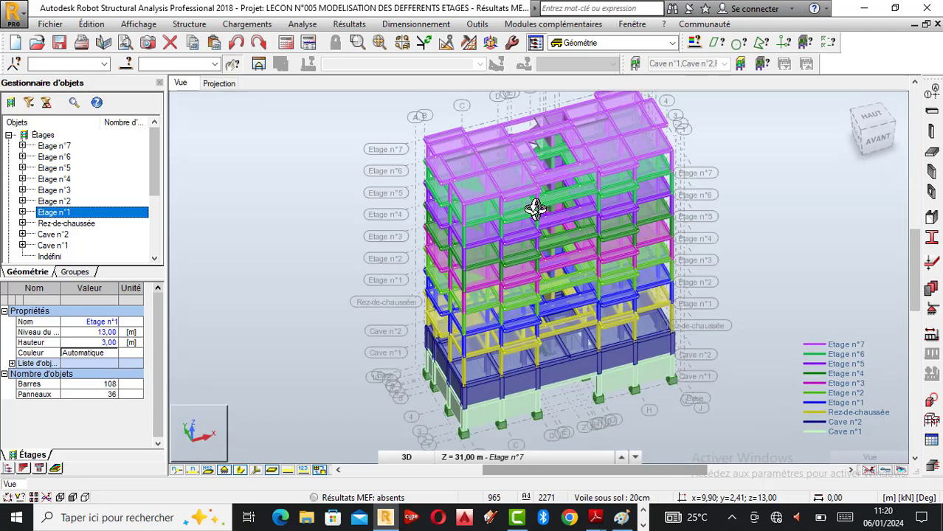
{"action": "left_click_drag", "start_coordinate": [535, 209], "coordinate": [604, 192]}
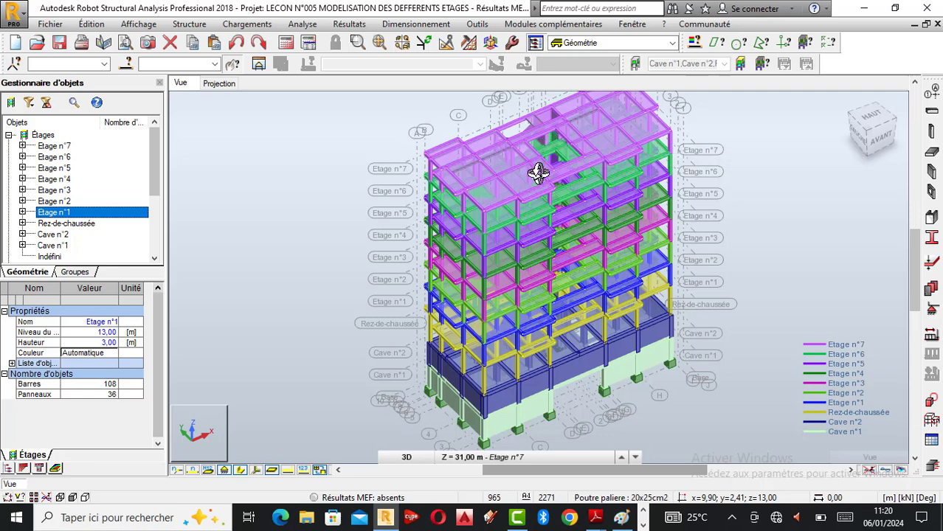
{"action": "left_click_drag", "start_coordinate": [538, 174], "coordinate": [551, 170]}
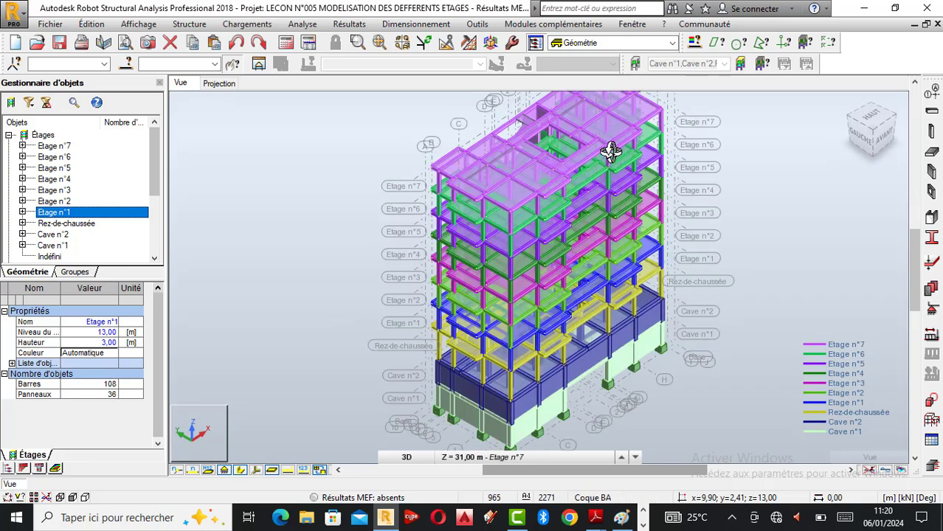
Step: Examine the left and front facades from the front-left corner, comparing the storeys from Cave n°1 up to Etage n°7
{"action": "scroll", "coordinate": [583, 157], "scroll_direction": "down", "scroll_amount": 1}
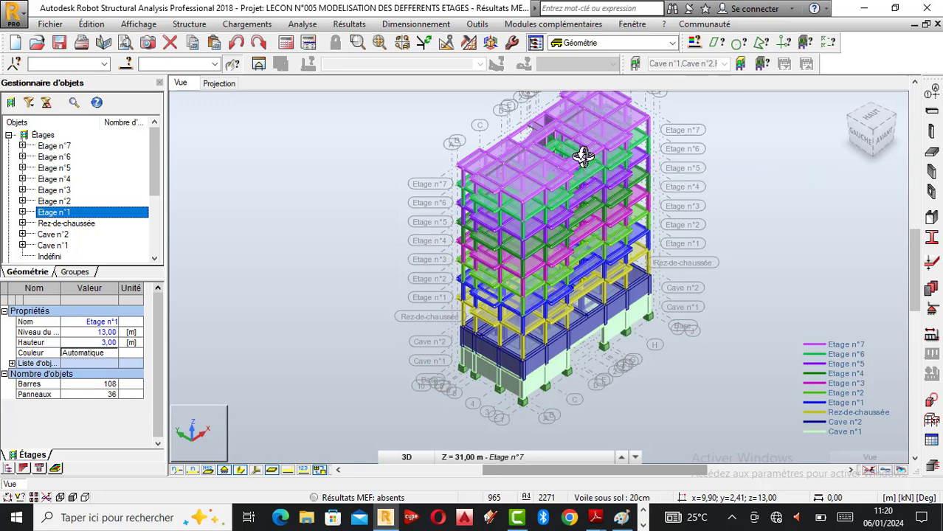
{"action": "scroll", "coordinate": [595, 151], "scroll_direction": "up", "scroll_amount": 1}
{"action": "scroll", "coordinate": [484, 237], "scroll_direction": "down", "scroll_amount": 2}
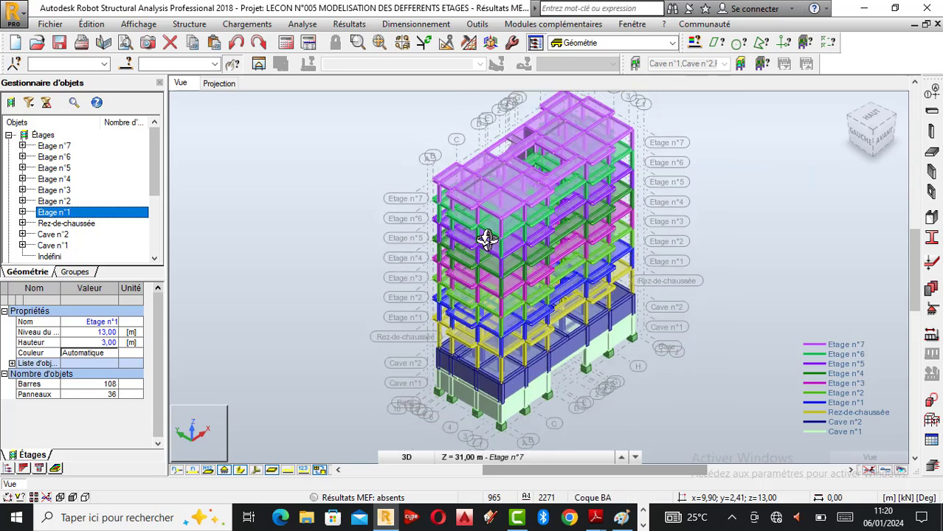
{"action": "scroll", "coordinate": [547, 162], "scroll_direction": "up", "scroll_amount": 1}
{"action": "scroll", "coordinate": [546, 162], "scroll_direction": "up", "scroll_amount": 1}
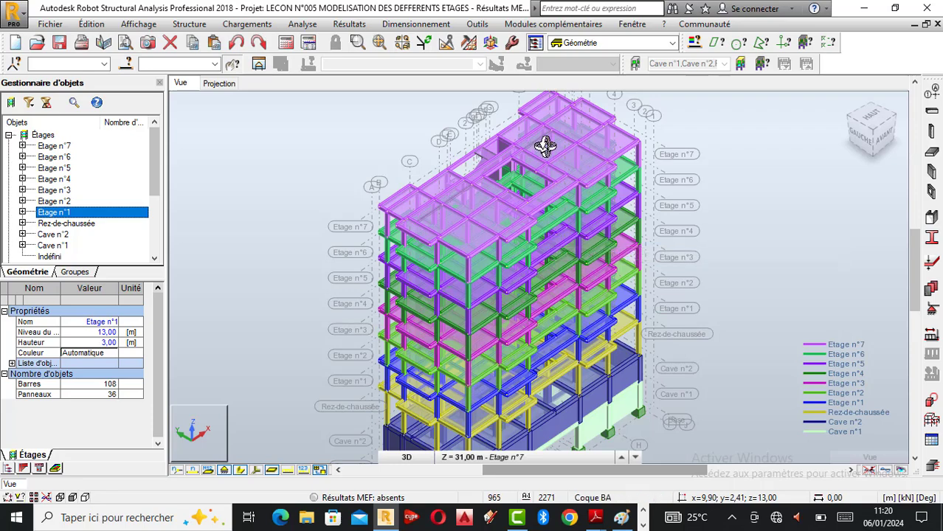
{"action": "left_click_drag", "start_coordinate": [544, 145], "coordinate": [540, 147]}
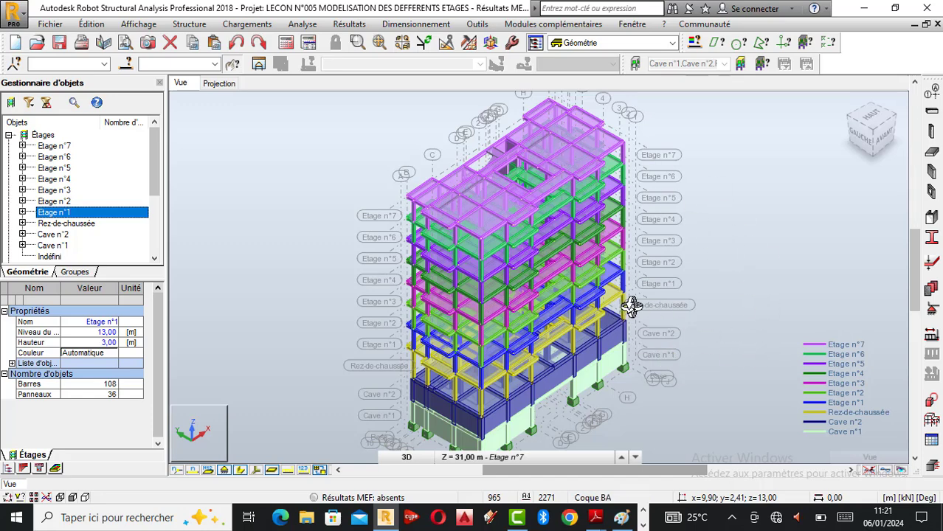
{"action": "scroll", "coordinate": [539, 213], "scroll_direction": "down", "scroll_amount": 2}
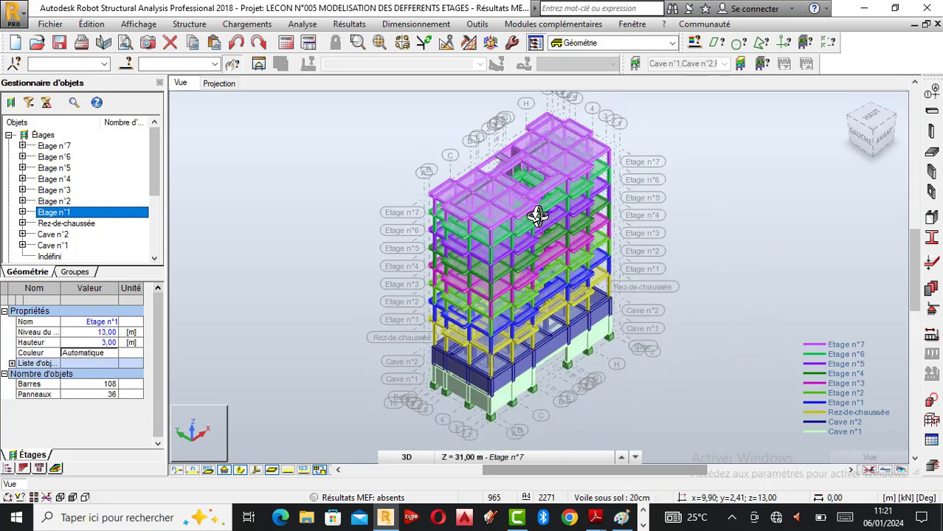
{"action": "scroll", "coordinate": [538, 215], "scroll_direction": "up", "scroll_amount": 2}
{"action": "scroll", "coordinate": [536, 177], "scroll_direction": "up", "scroll_amount": 2}
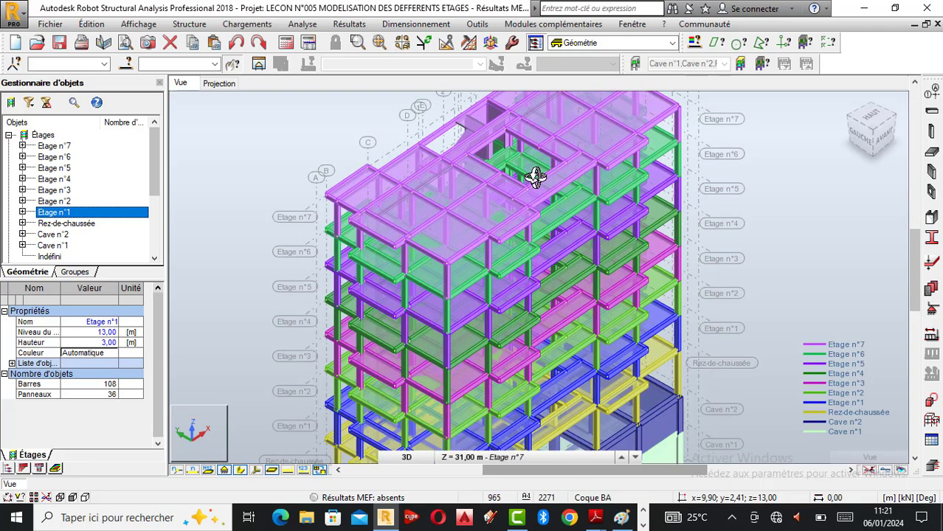
{"action": "scroll", "coordinate": [536, 177], "scroll_direction": "down", "scroll_amount": 3}
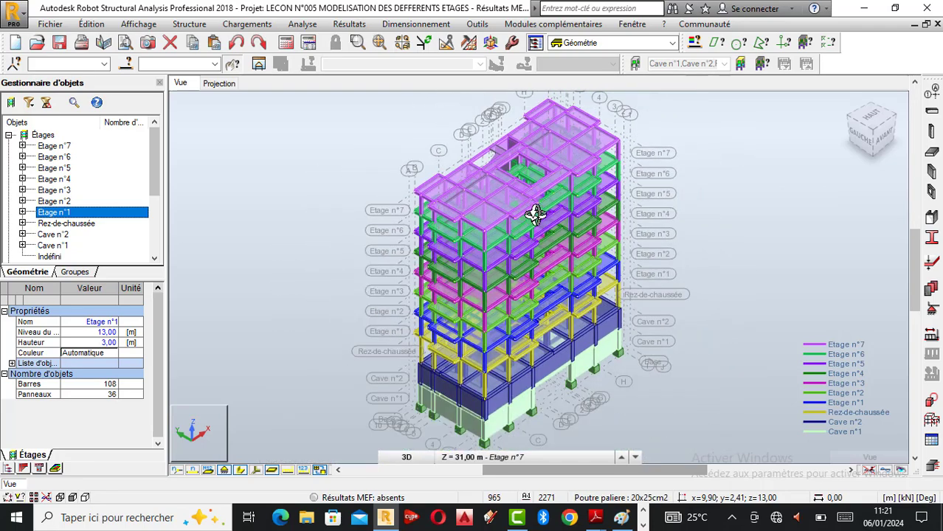
{"action": "scroll", "coordinate": [526, 223], "scroll_direction": "up", "scroll_amount": 1}
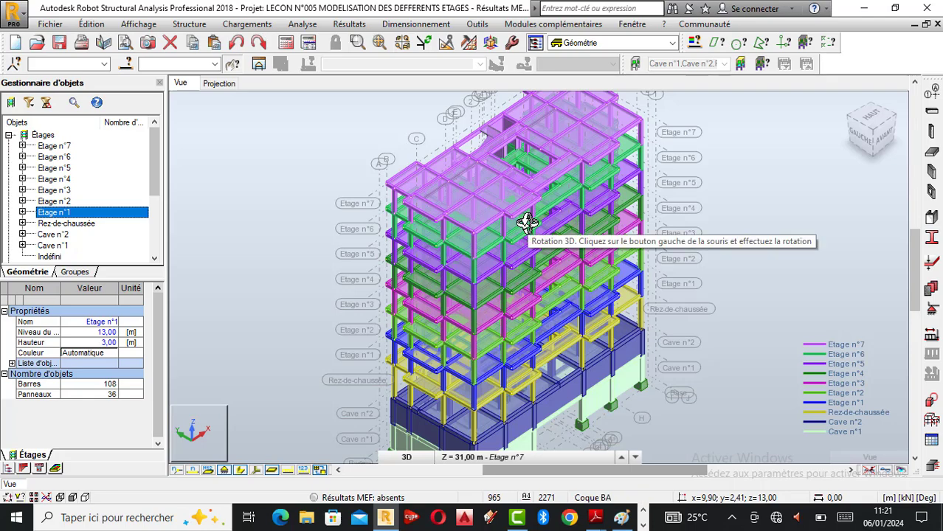
{"action": "scroll", "coordinate": [527, 223], "scroll_direction": "down", "scroll_amount": 1}
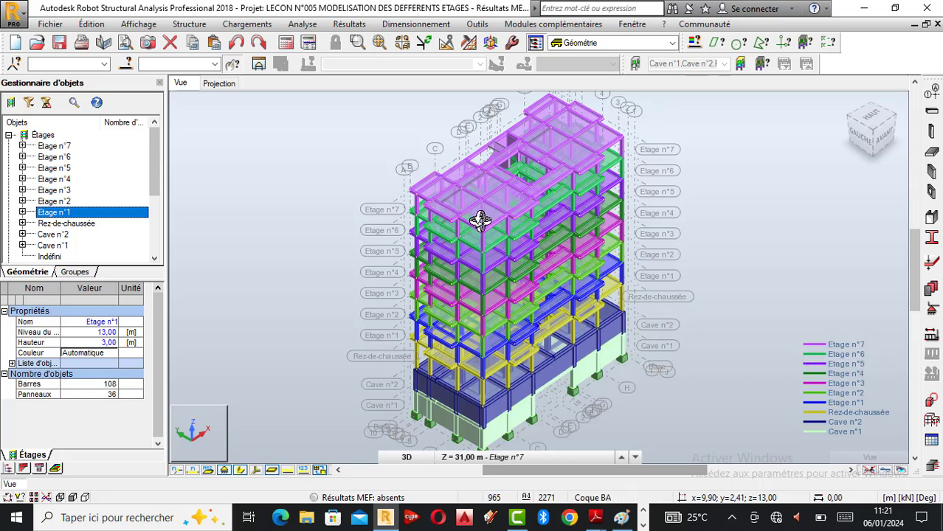
{"action": "scroll", "coordinate": [479, 219], "scroll_direction": "up", "scroll_amount": 1}
{"action": "scroll", "coordinate": [523, 270], "scroll_direction": "down", "scroll_amount": 1}
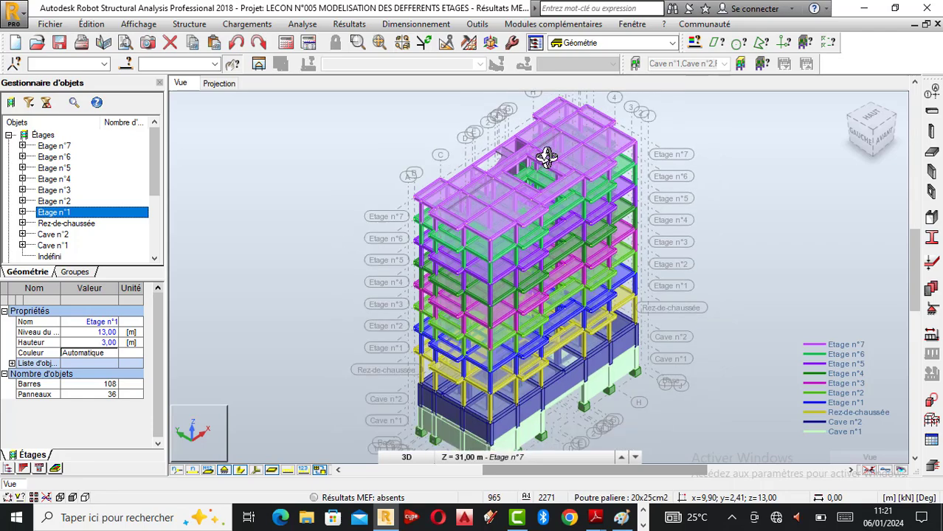
{"action": "scroll", "coordinate": [546, 157], "scroll_direction": "up", "scroll_amount": 1}
{"action": "scroll", "coordinate": [542, 160], "scroll_direction": "down", "scroll_amount": 2}
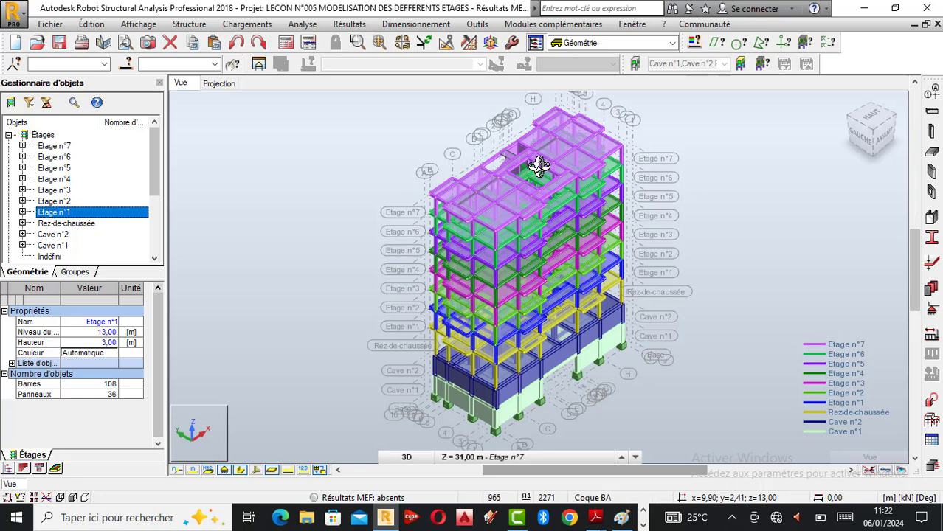
{"action": "scroll", "coordinate": [538, 167], "scroll_direction": "up", "scroll_amount": 1}
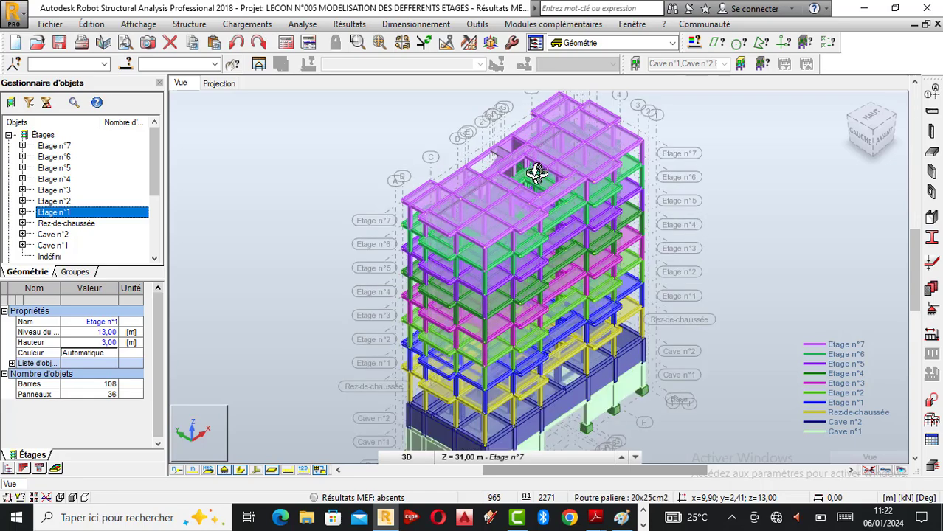
{"action": "scroll", "coordinate": [533, 181], "scroll_direction": "up", "scroll_amount": 1}
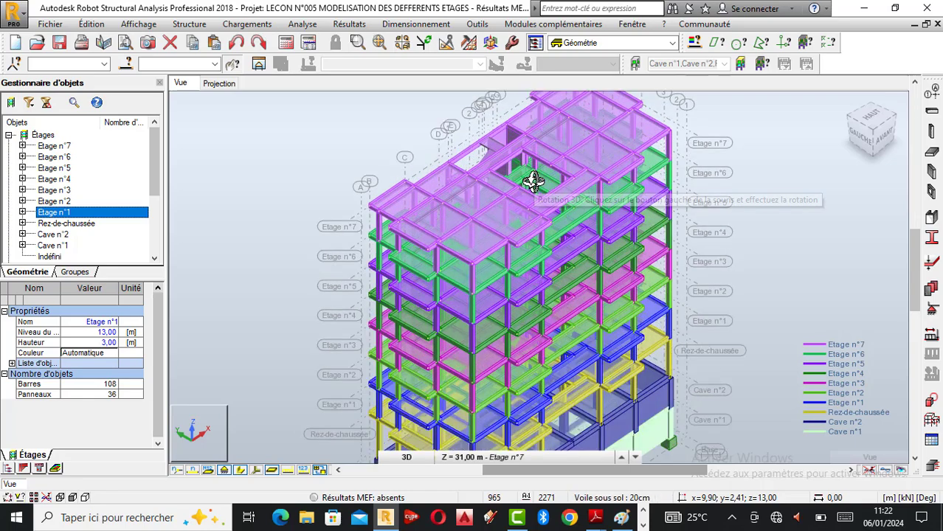
Step: Compare the overall height of the building with its Etage n°7 slab and upper balconies from the front-left corner
{"action": "scroll", "coordinate": [541, 192], "scroll_direction": "down", "scroll_amount": 1}
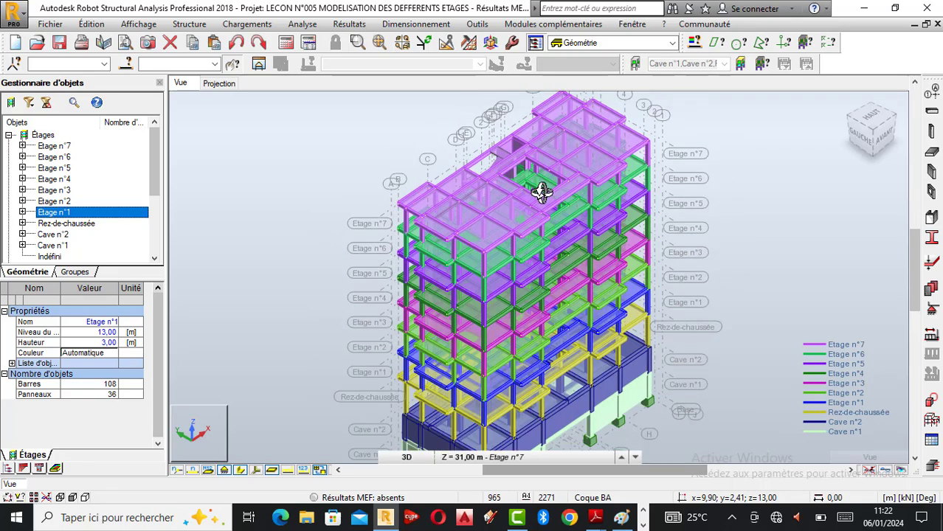
{"action": "scroll", "coordinate": [541, 192], "scroll_direction": "down", "scroll_amount": 1}
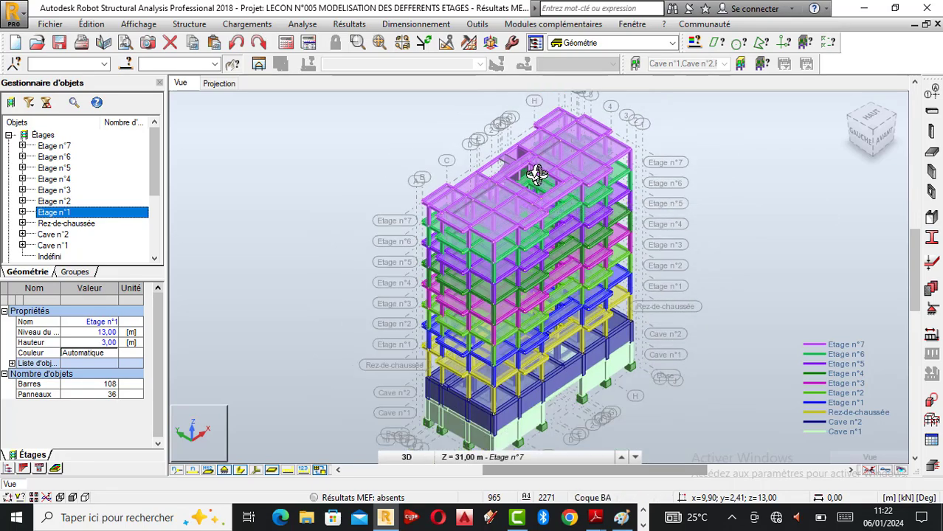
{"action": "left_click_drag", "start_coordinate": [537, 180], "coordinate": [536, 204]}
{"action": "scroll", "coordinate": [536, 203], "scroll_direction": "up", "scroll_amount": 1}
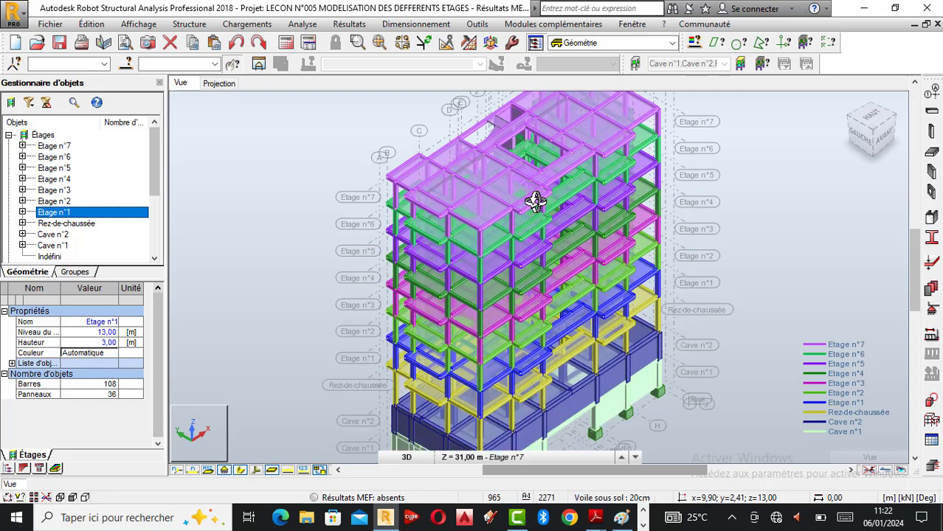
{"action": "scroll", "coordinate": [562, 152], "scroll_direction": "up", "scroll_amount": 1}
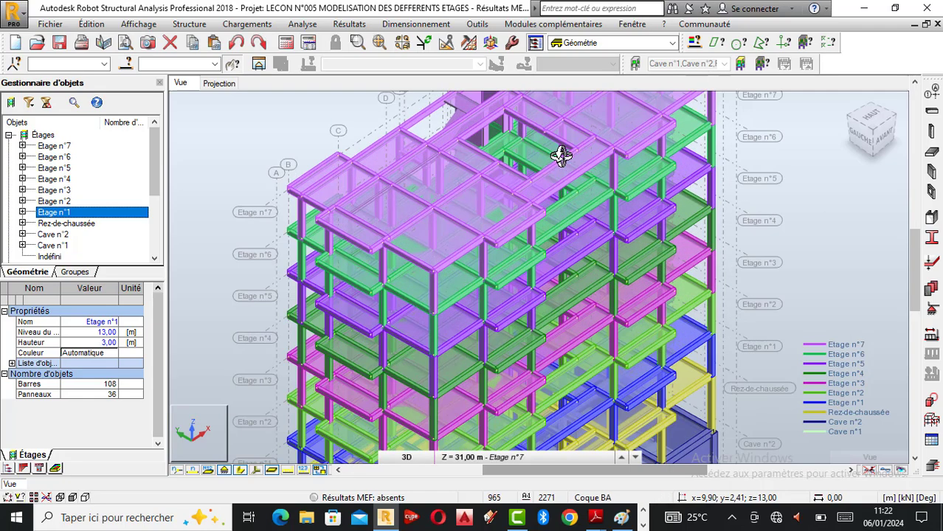
{"action": "scroll", "coordinate": [550, 170], "scroll_direction": "down", "scroll_amount": 1}
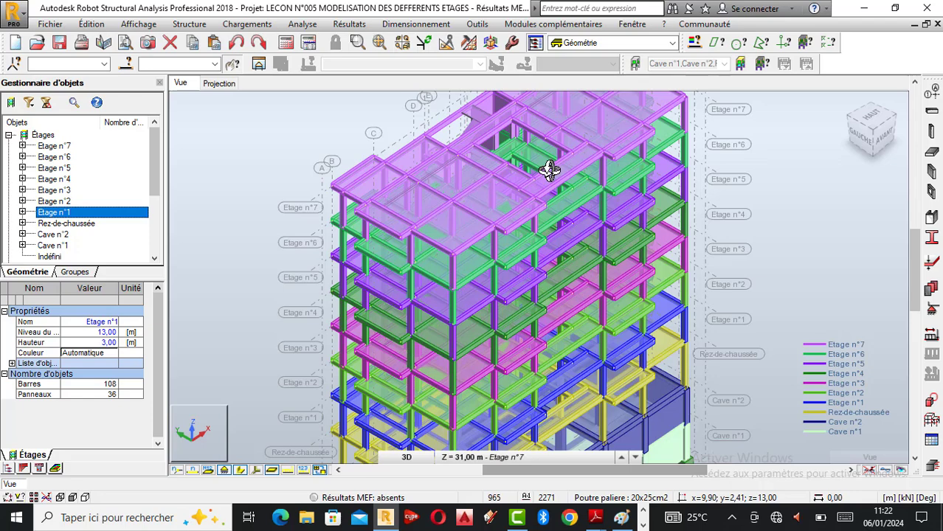
{"action": "scroll", "coordinate": [549, 170], "scroll_direction": "down", "scroll_amount": 2}
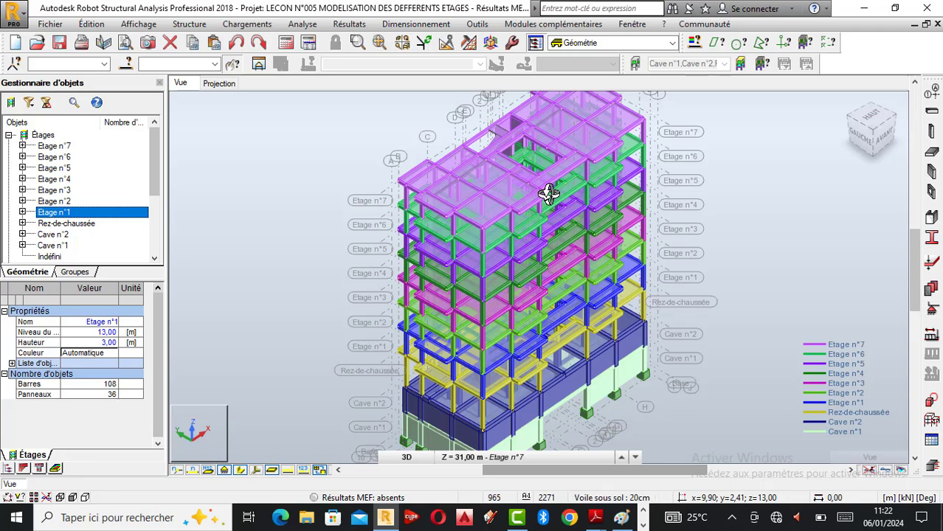
Step: Inspect the stair flights, shaft walls and rear balconies from the building's rear-left corner
{"action": "left_click_drag", "start_coordinate": [509, 242], "coordinate": [565, 236]}
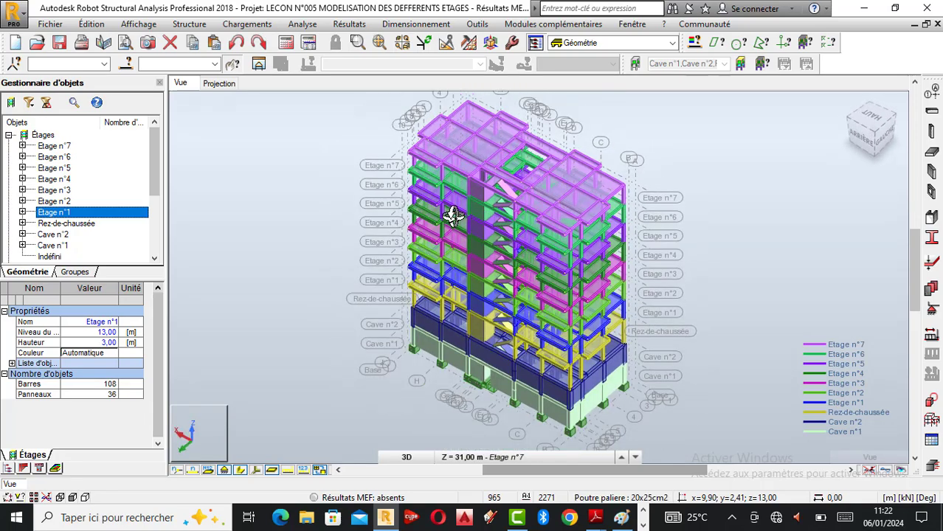
{"action": "left_click_drag", "start_coordinate": [453, 214], "coordinate": [516, 210]}
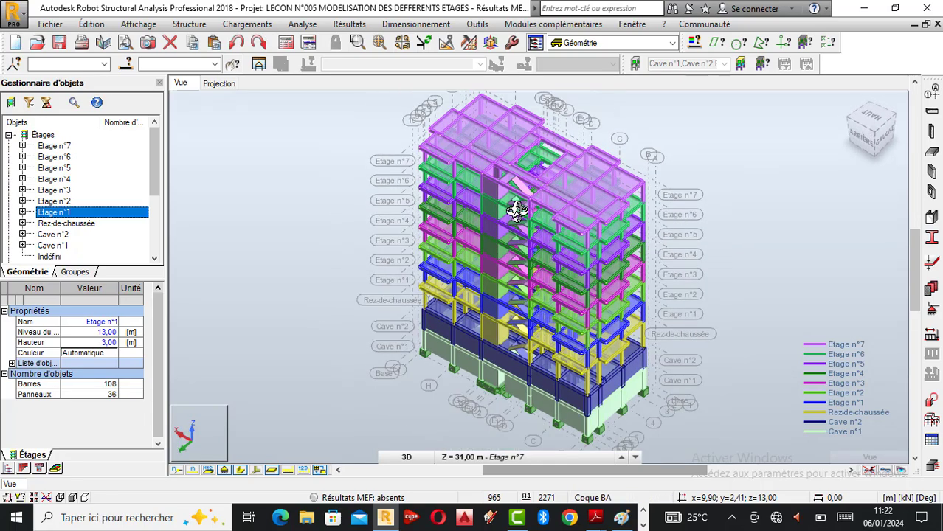
{"action": "scroll", "coordinate": [498, 228], "scroll_direction": "up", "scroll_amount": 4}
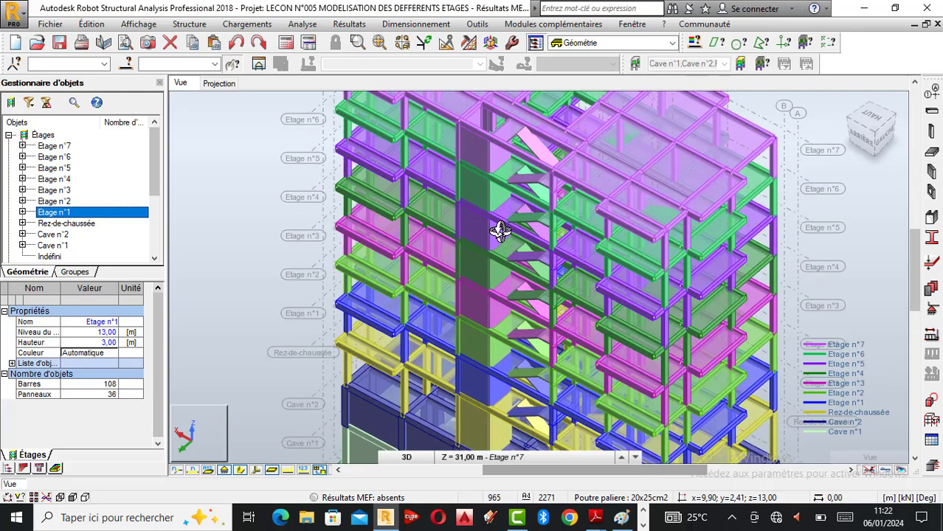
{"action": "scroll", "coordinate": [536, 208], "scroll_direction": "down", "scroll_amount": 5}
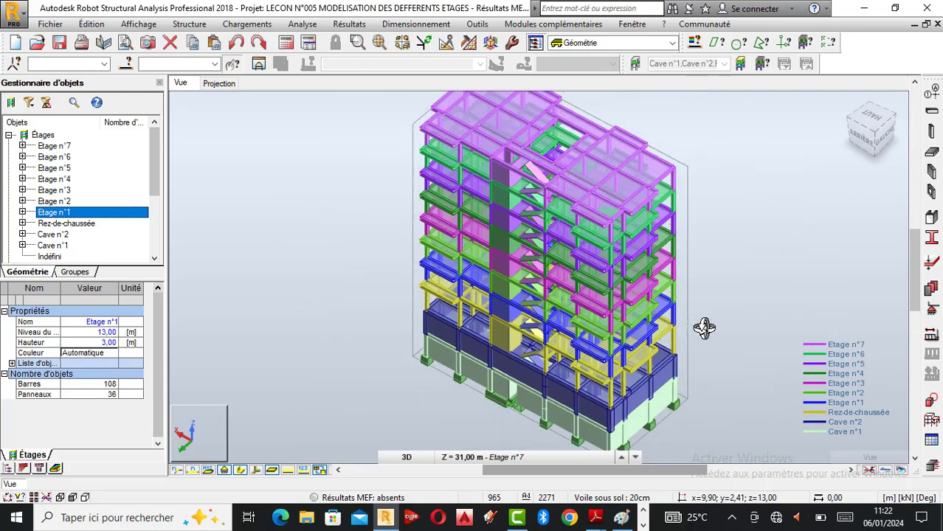
Step: Review the full stack of storeys from the foundations to the Etage n°7 slab, circling back to the front-left corner
{"action": "left_click_drag", "start_coordinate": [704, 328], "coordinate": [626, 301]}
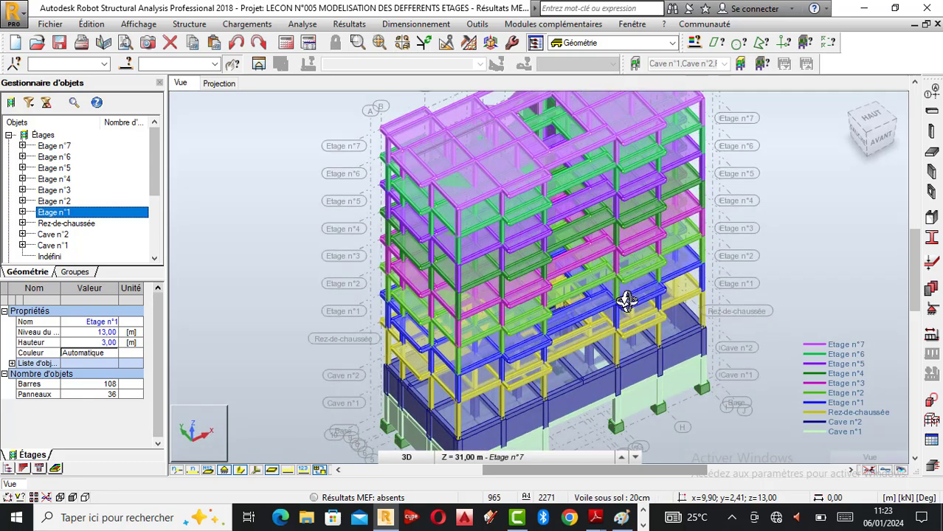
{"action": "scroll", "coordinate": [540, 289], "scroll_direction": "down", "scroll_amount": 2}
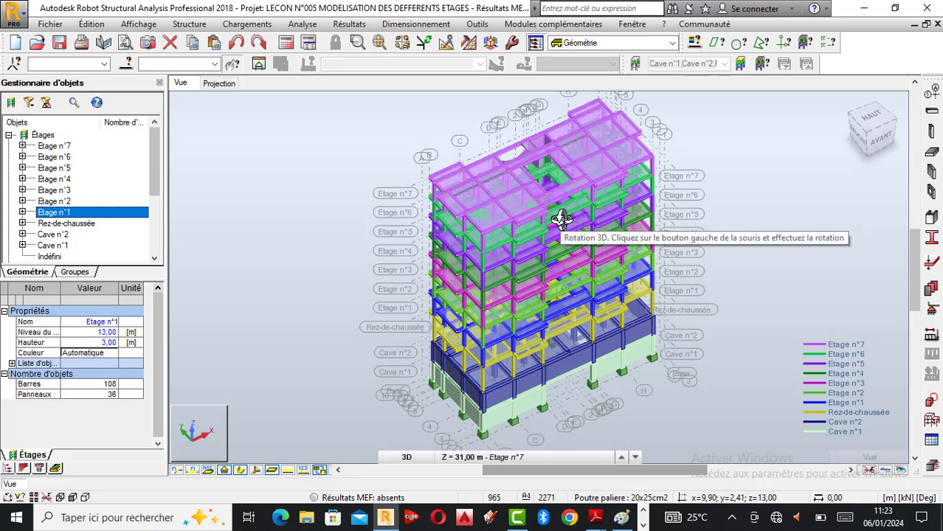
{"action": "left_click_drag", "start_coordinate": [561, 218], "coordinate": [561, 219]}
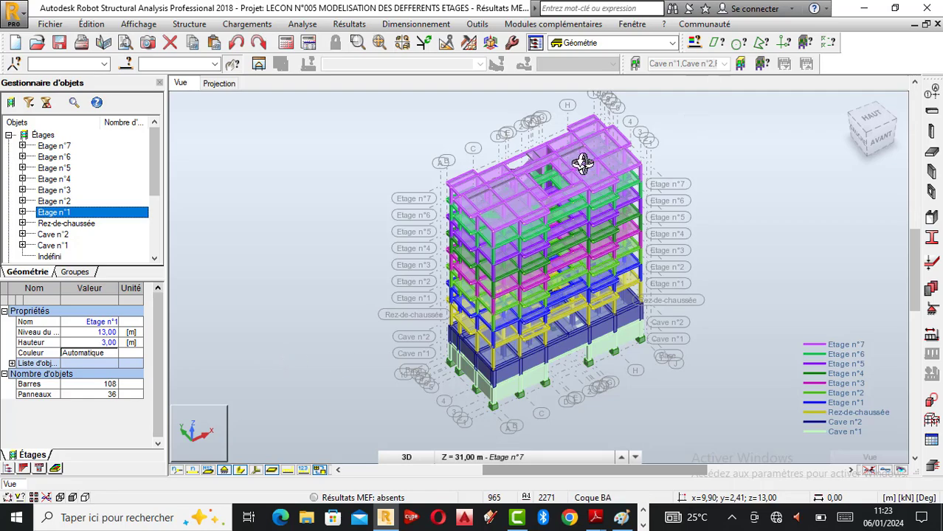
{"action": "scroll", "coordinate": [575, 185], "scroll_direction": "up", "scroll_amount": 2}
{"action": "scroll", "coordinate": [571, 182], "scroll_direction": "up", "scroll_amount": 1}
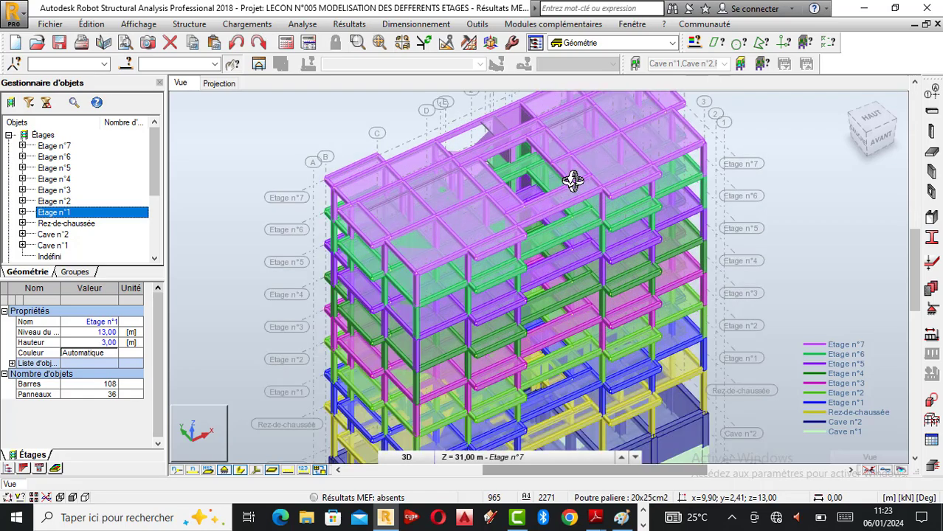
{"action": "scroll", "coordinate": [562, 174], "scroll_direction": "down", "scroll_amount": 2}
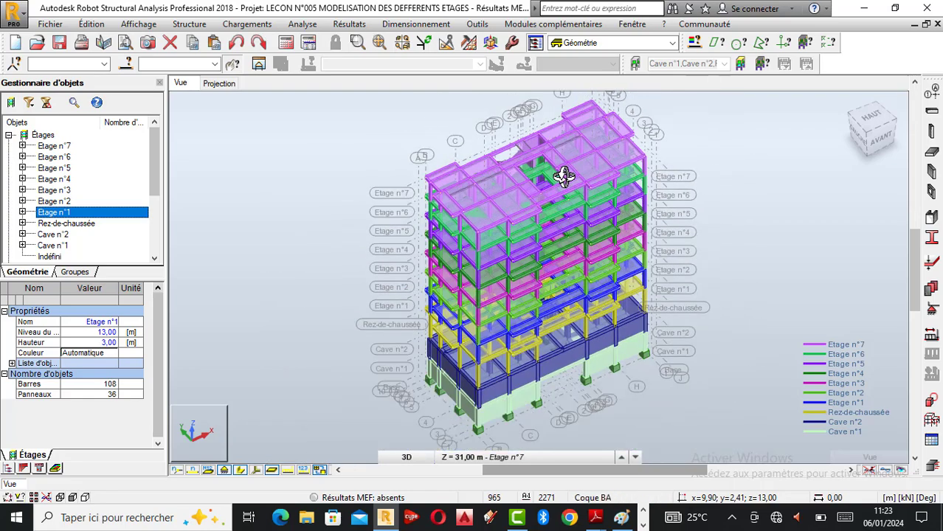
{"action": "scroll", "coordinate": [550, 181], "scroll_direction": "down", "scroll_amount": 3}
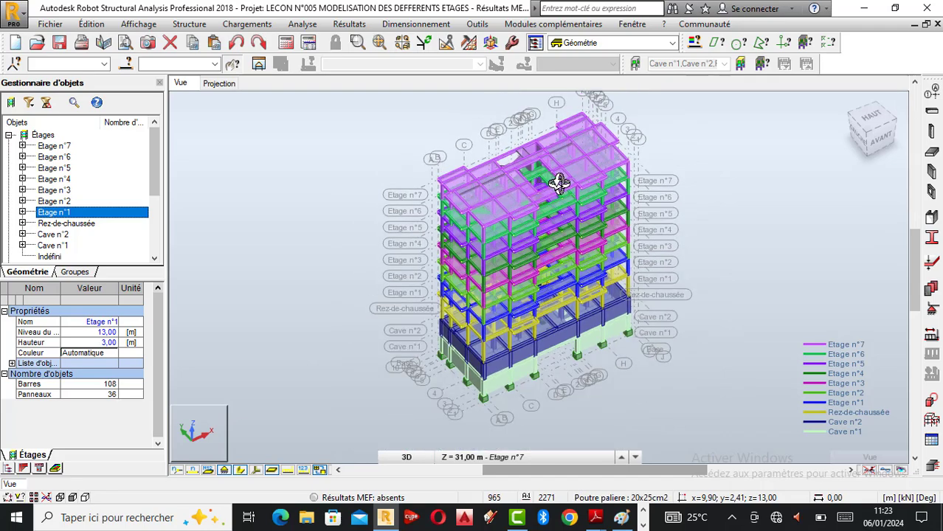
{"action": "middle_click_drag", "start_coordinate": [572, 185], "coordinate": [522, 212], "text": "shift"}
{"action": "middle_click_drag", "start_coordinate": [447, 277], "coordinate": [530, 198], "text": "shift"}
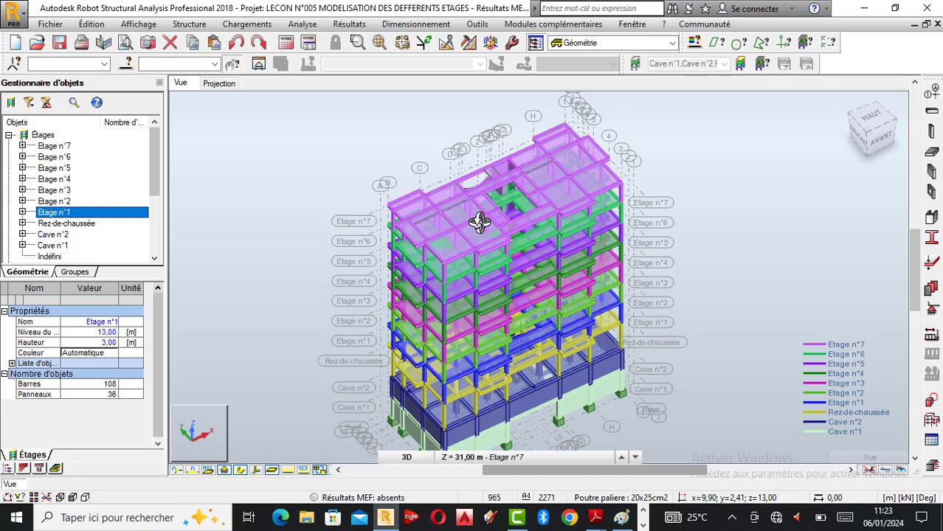
{"action": "scroll", "coordinate": [479, 218], "scroll_direction": "down", "scroll_amount": 2}
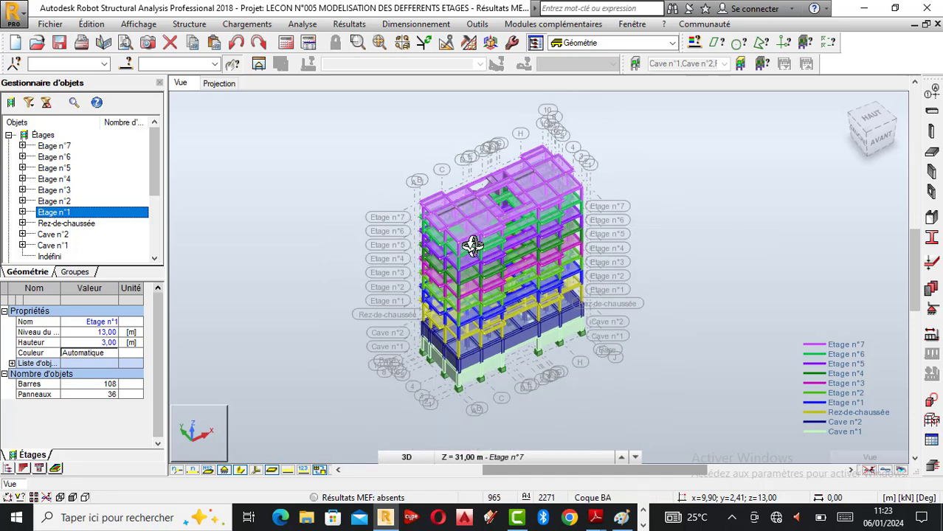
{"action": "scroll", "coordinate": [472, 246], "scroll_direction": "up", "scroll_amount": 1}
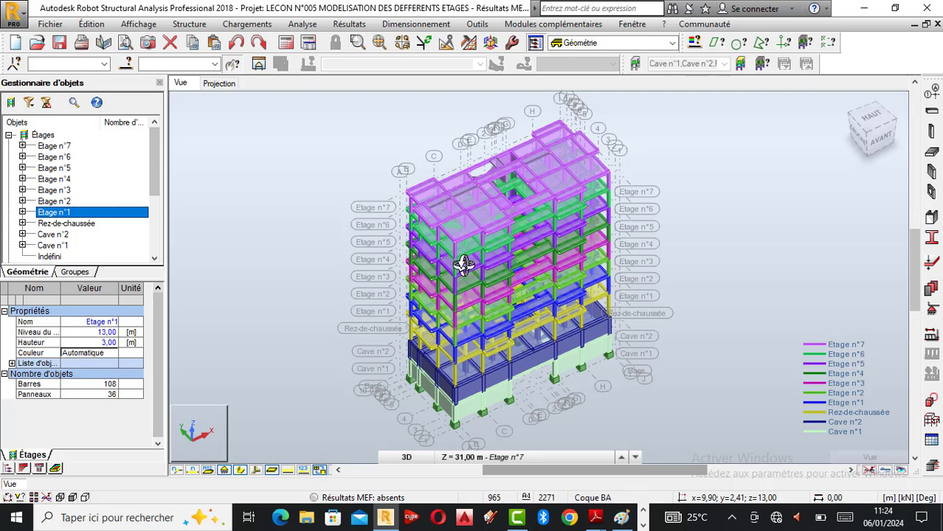
Step: Examine the rear and left facades from the rear-left corner, following the stairs and lift shaft through all storeys
{"action": "left_click_drag", "start_coordinate": [472, 329], "coordinate": [444, 270]}
{"action": "scroll", "coordinate": [444, 270], "scroll_direction": "up", "scroll_amount": 1}
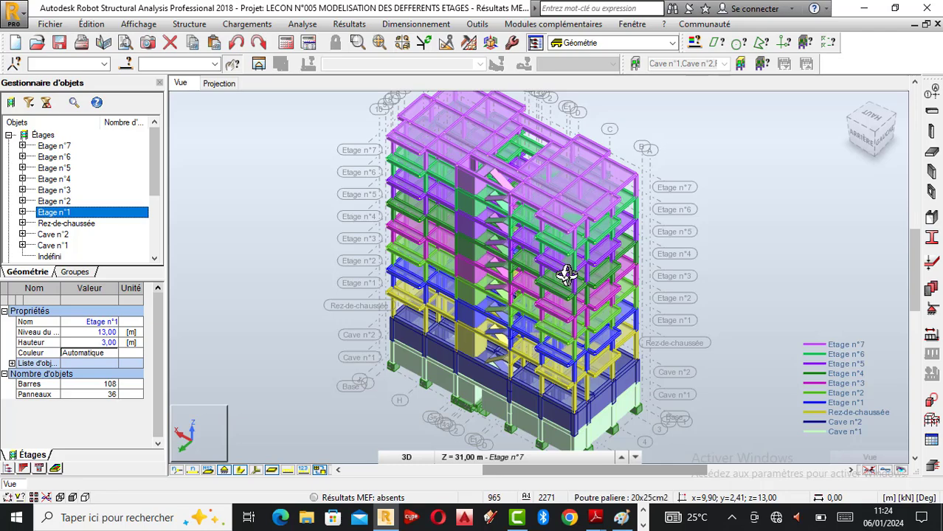
{"action": "left_click_drag", "start_coordinate": [620, 269], "coordinate": [476, 200]}
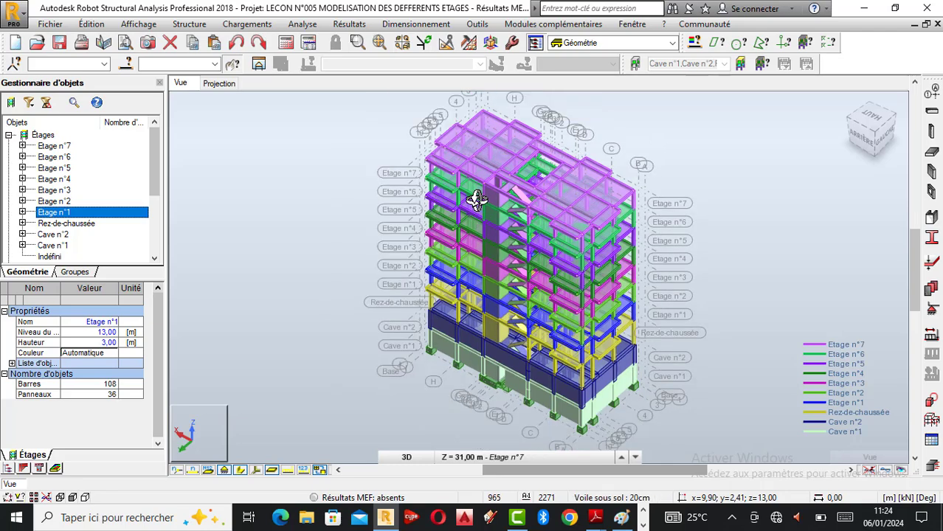
{"action": "scroll", "coordinate": [476, 199], "scroll_direction": "up", "scroll_amount": 2}
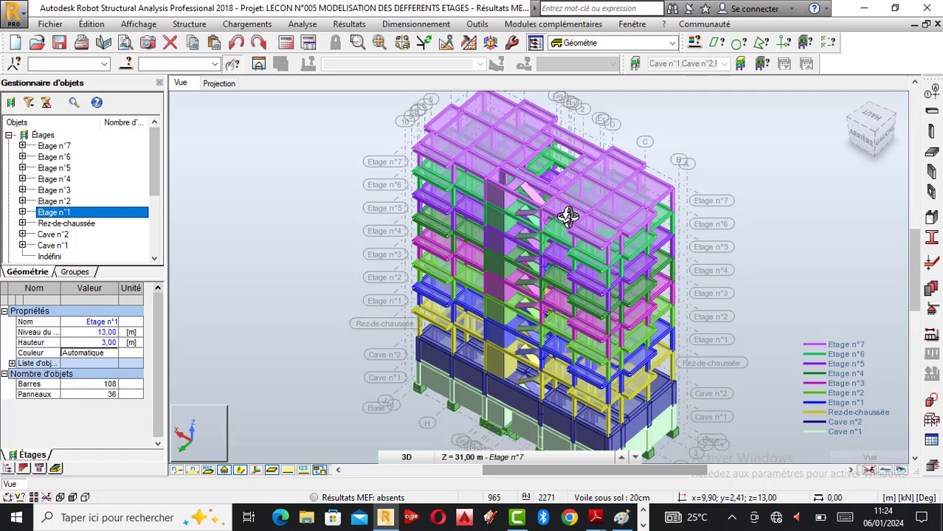
{"action": "scroll", "coordinate": [573, 247], "scroll_direction": "down", "scroll_amount": 1}
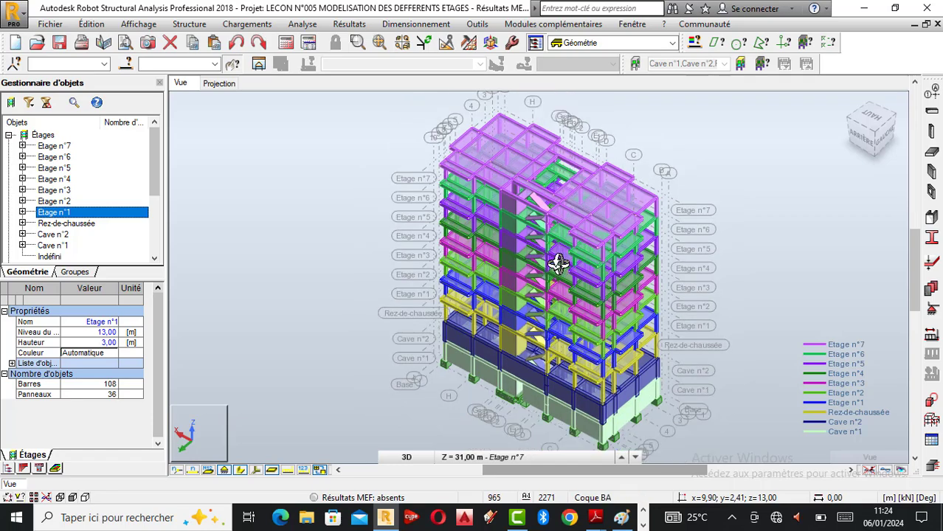
{"action": "scroll", "coordinate": [556, 266], "scroll_direction": "up", "scroll_amount": 1}
{"action": "scroll", "coordinate": [555, 264], "scroll_direction": "up", "scroll_amount": 1}
{"action": "scroll", "coordinate": [554, 261], "scroll_direction": "down", "scroll_amount": 2}
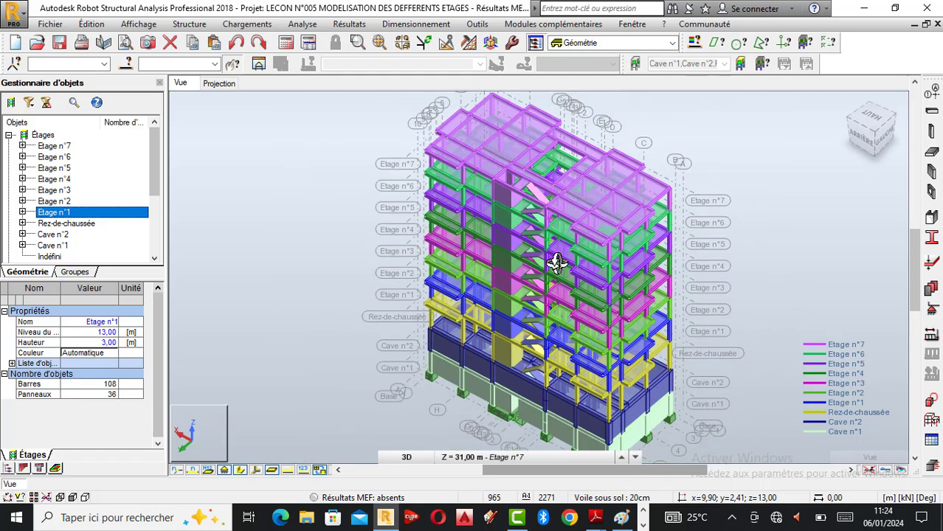
{"action": "scroll", "coordinate": [569, 214], "scroll_direction": "up", "scroll_amount": 3}
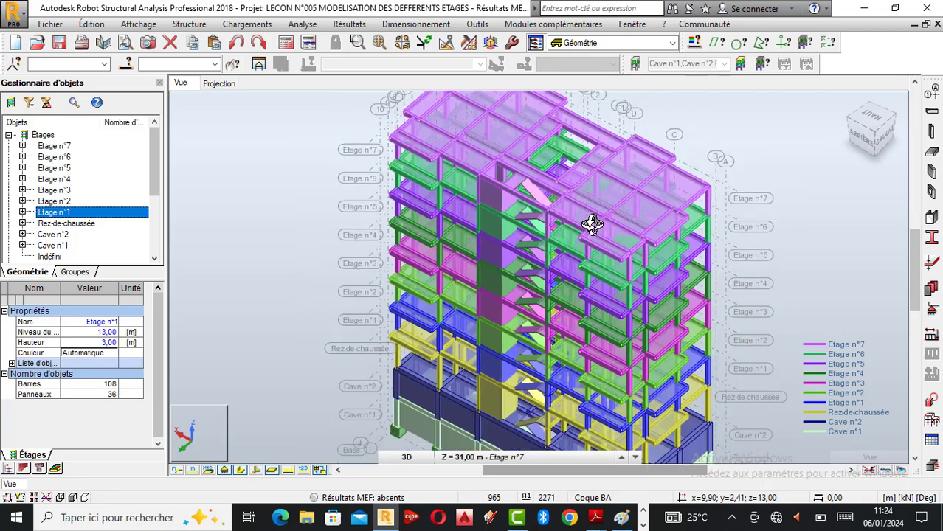
{"action": "scroll", "coordinate": [594, 225], "scroll_direction": "down", "scroll_amount": 2}
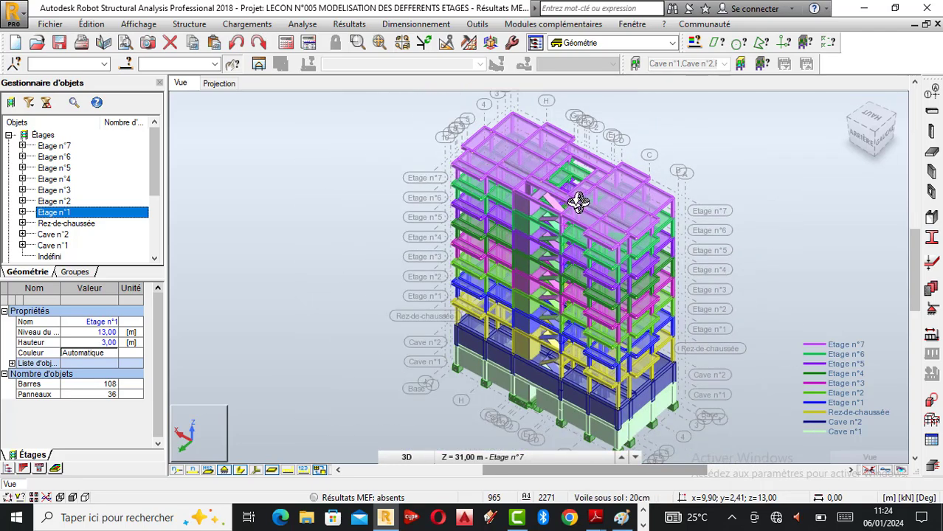
{"action": "scroll", "coordinate": [576, 201], "scroll_direction": "up", "scroll_amount": 3}
{"action": "scroll", "coordinate": [566, 235], "scroll_direction": "down", "scroll_amount": 2}
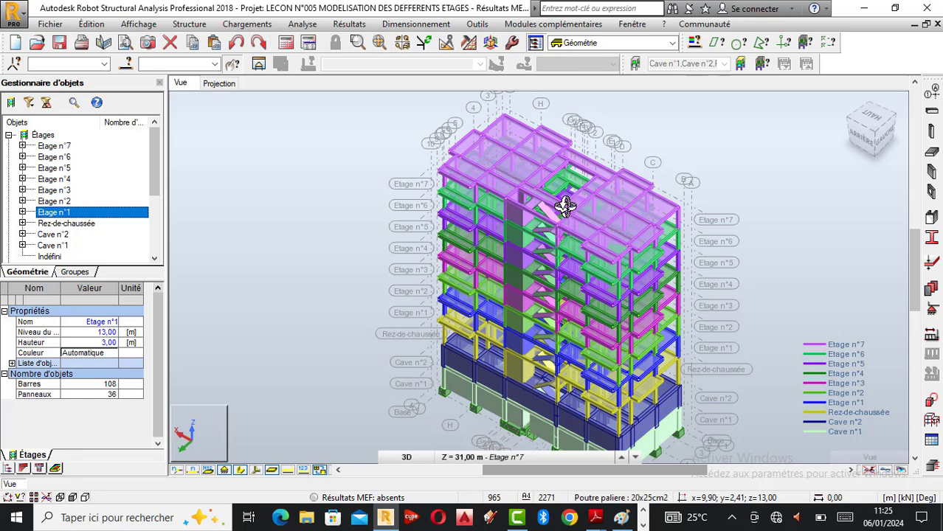
{"action": "scroll", "coordinate": [568, 198], "scroll_direction": "up", "scroll_amount": 1}
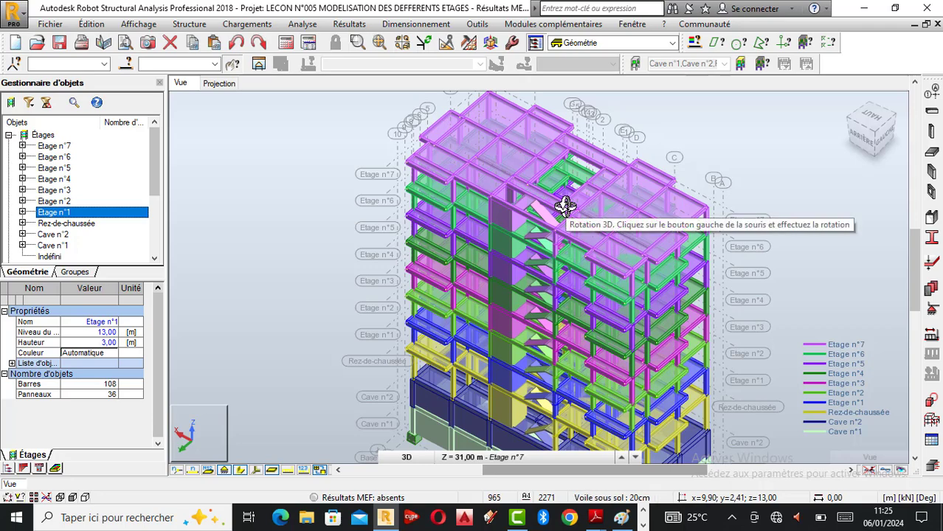
Step: Select the Etage n°7 lift shaft's rear wall, both side walls and the narrow front wall away from the stairs
{"action": "left_click_drag", "start_coordinate": [575, 206], "coordinate": [591, 212]}
{"action": "scroll", "coordinate": [532, 242], "scroll_direction": "up", "scroll_amount": 4}
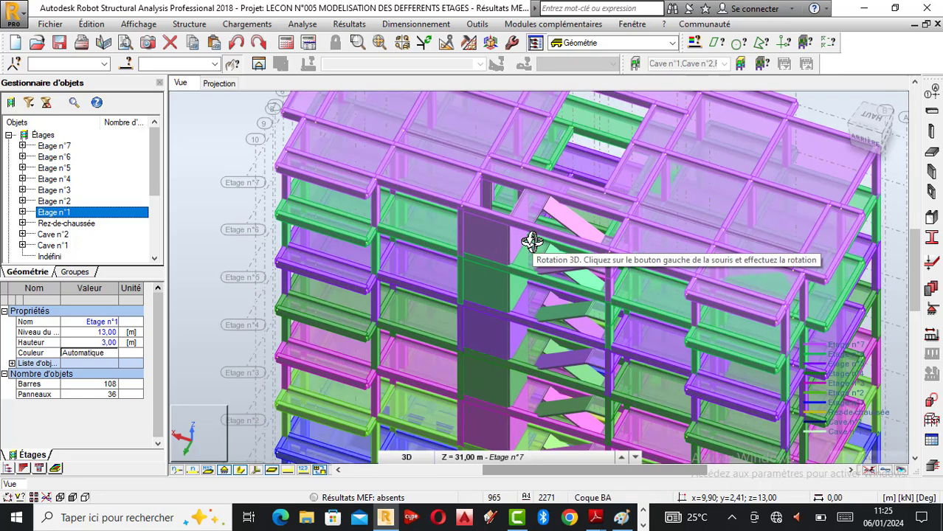
{"action": "scroll", "coordinate": [533, 242], "scroll_direction": "up", "scroll_amount": 1}
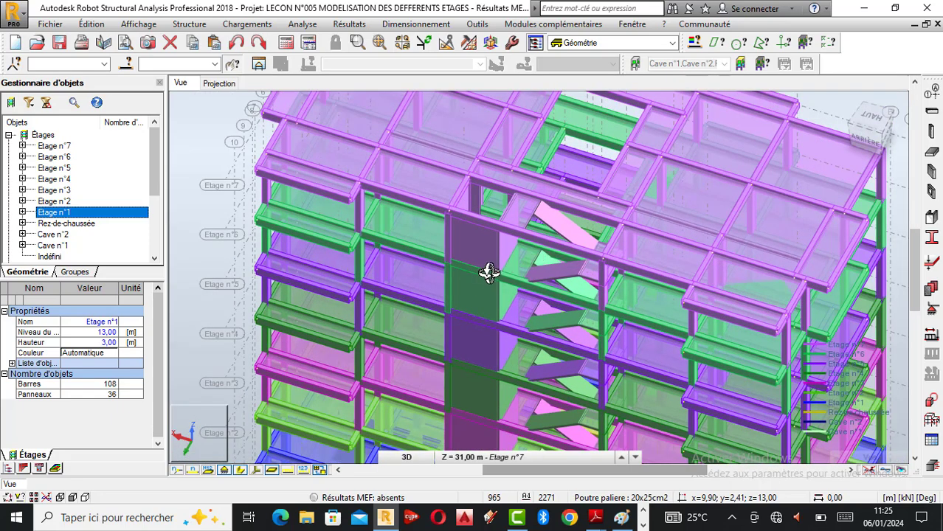
{"action": "scroll", "coordinate": [491, 276], "scroll_direction": "down", "scroll_amount": 2}
{"action": "right_click", "coordinate": [631, 134]}
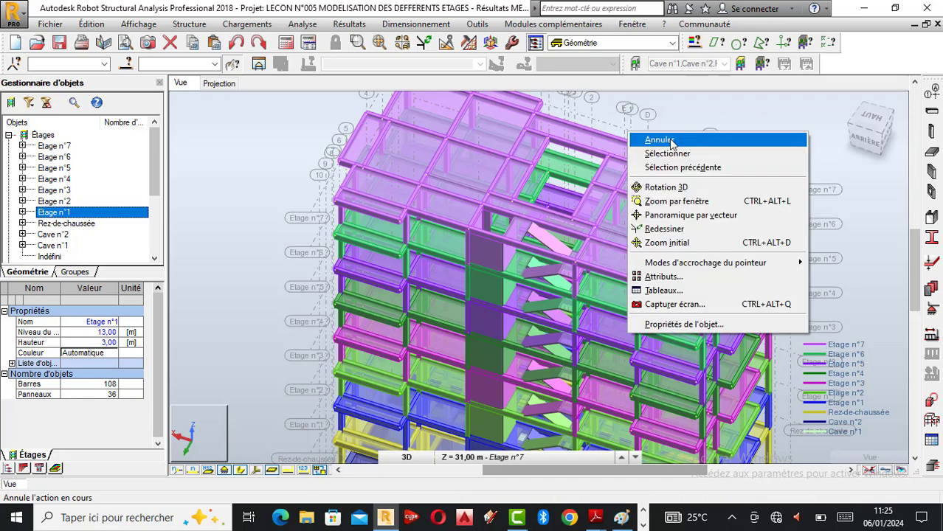
{"action": "left_click", "coordinate": [670, 141]}
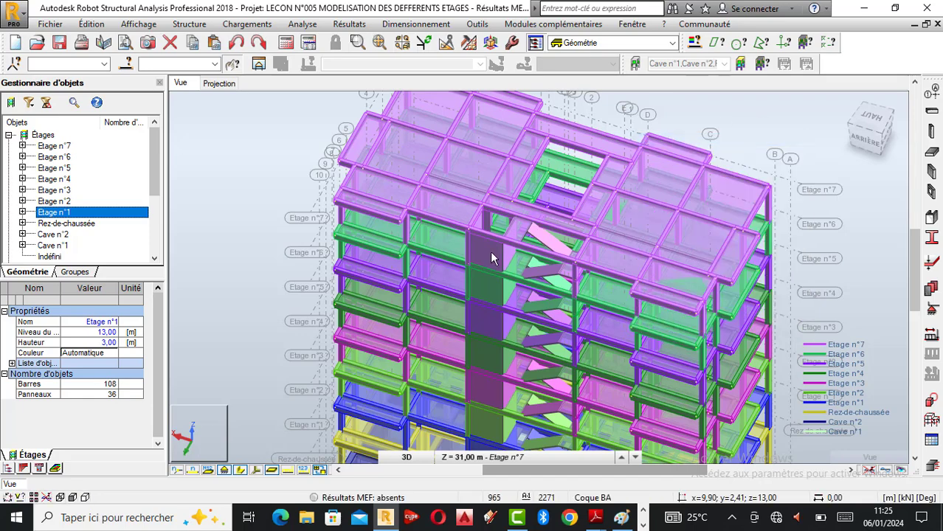
{"action": "scroll", "coordinate": [489, 251], "scroll_direction": "up", "scroll_amount": 1}
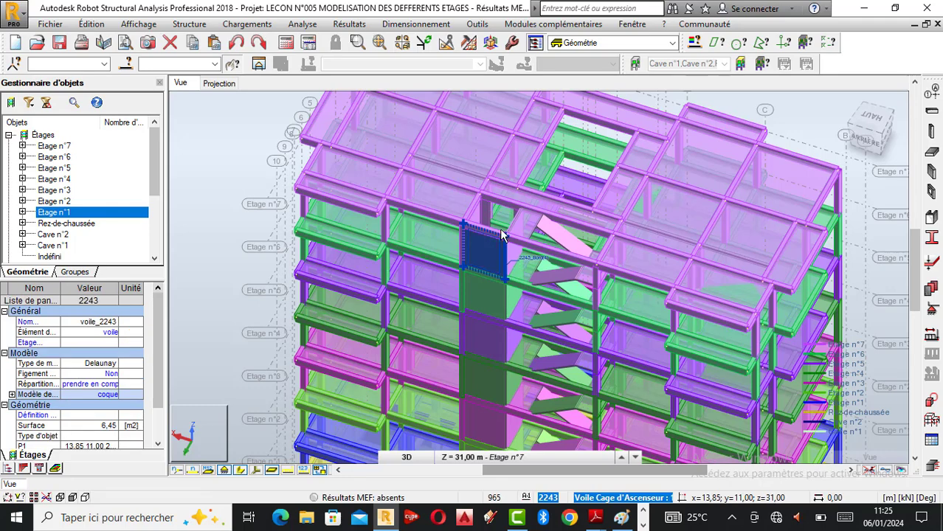
{"action": "scroll", "coordinate": [510, 248], "scroll_direction": "up", "scroll_amount": 2}
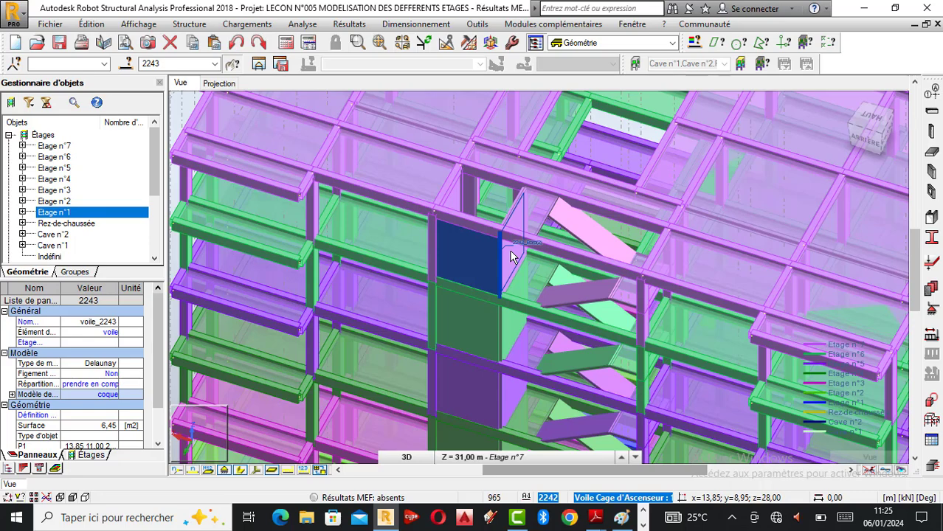
{"action": "left_click", "coordinate": [512, 256], "text": "ctrl"}
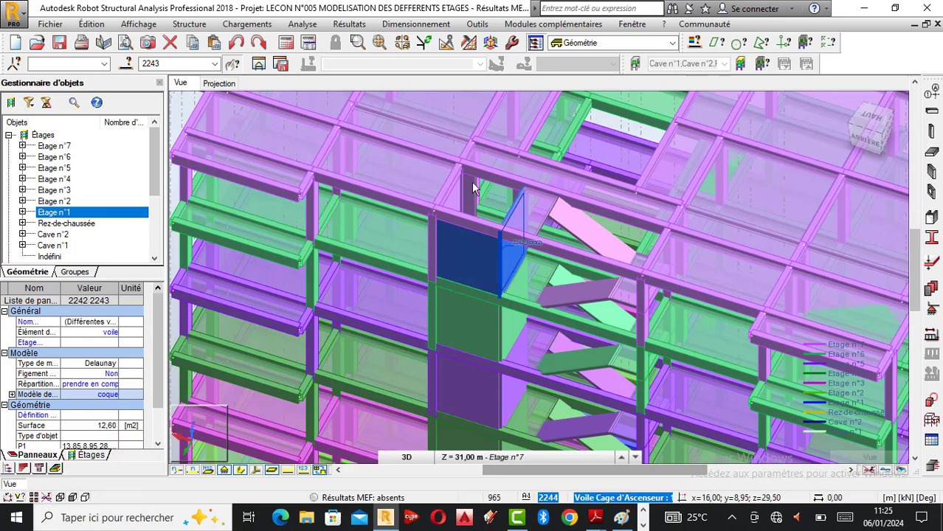
{"action": "scroll", "coordinate": [470, 190], "scroll_direction": "up", "scroll_amount": 2}
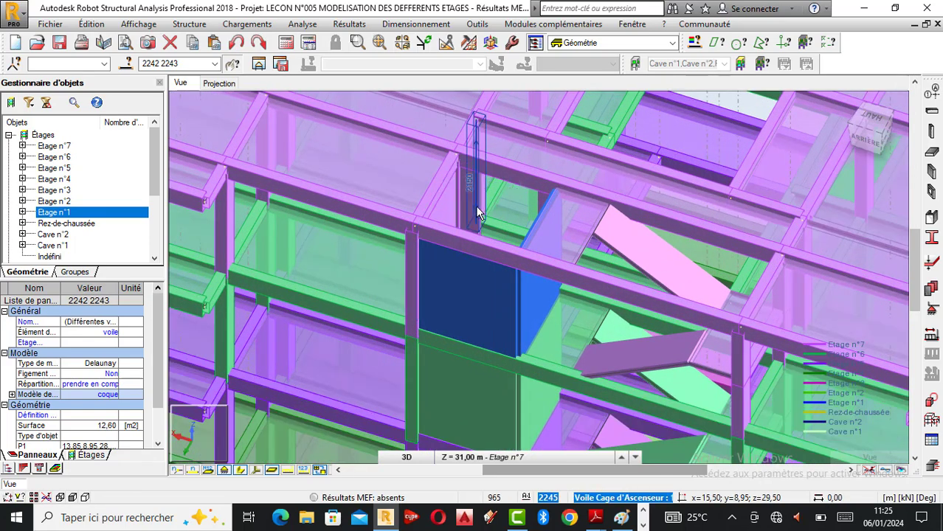
{"action": "left_click", "coordinate": [474, 204], "text": "ctrl"}
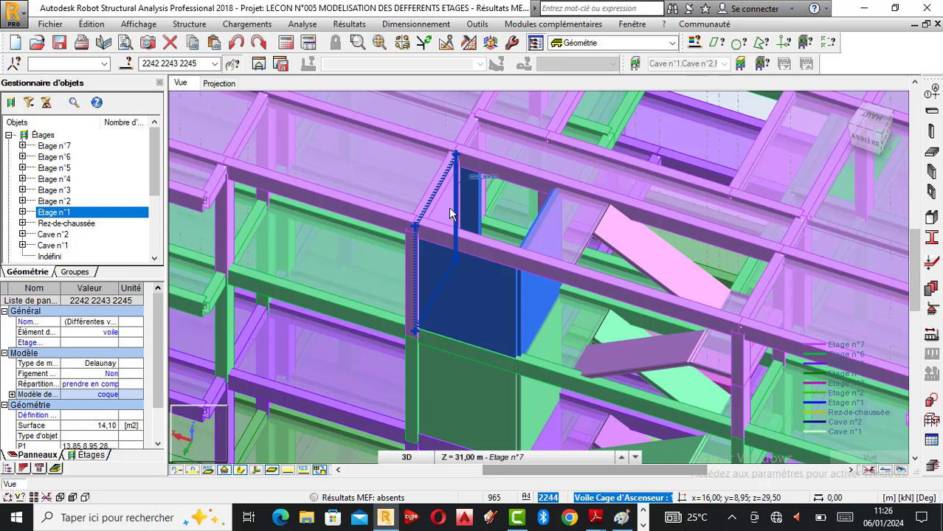
{"action": "left_click", "coordinate": [448, 207], "text": "ctrl"}
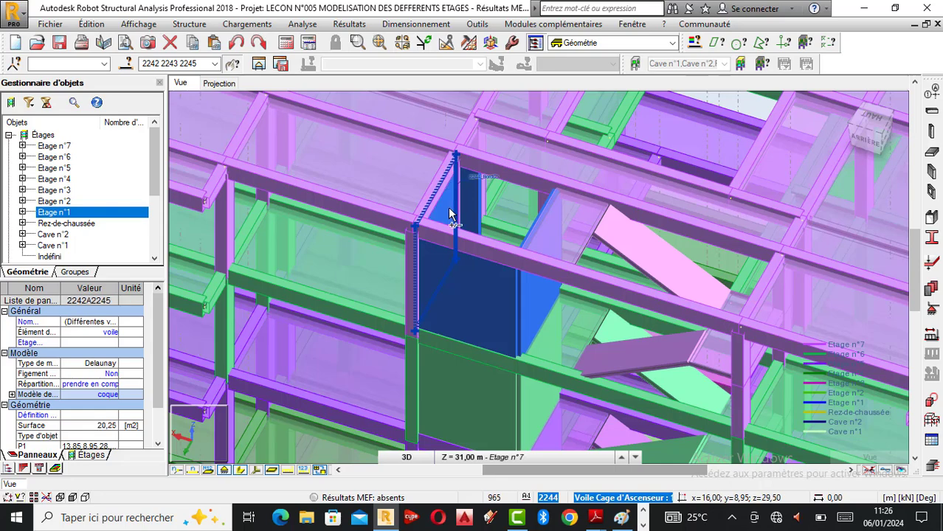
Step: Add the two 25x35 columns on the lift shaft's side away from the stairs to the selection, keeping that side wall selected
{"action": "right_click", "coordinate": [513, 142]}
{"action": "left_click", "coordinate": [463, 246]}
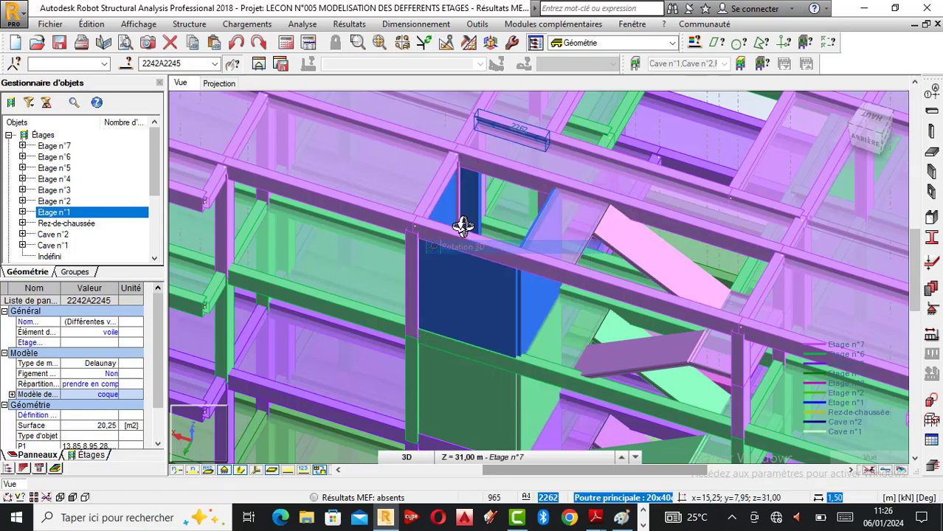
{"action": "left_click_drag", "start_coordinate": [458, 223], "coordinate": [513, 242]}
{"action": "left_click_drag", "start_coordinate": [516, 196], "coordinate": [513, 200]}
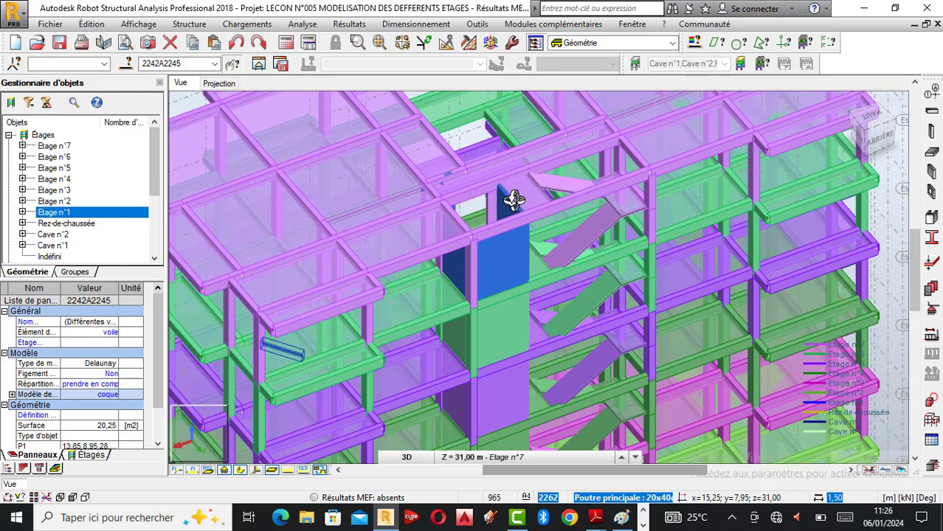
{"action": "right_click", "coordinate": [513, 200]}
{"action": "left_click", "coordinate": [473, 237]}
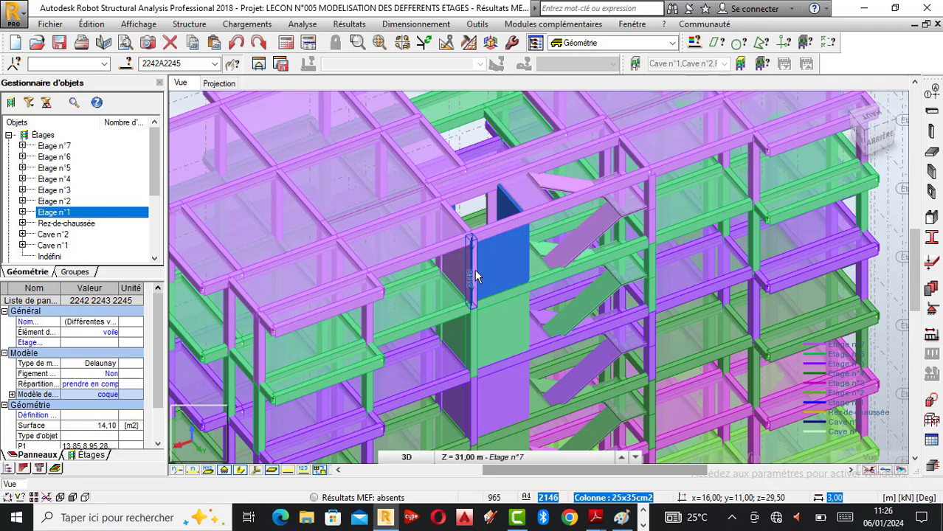
{"action": "left_click", "coordinate": [473, 269]}
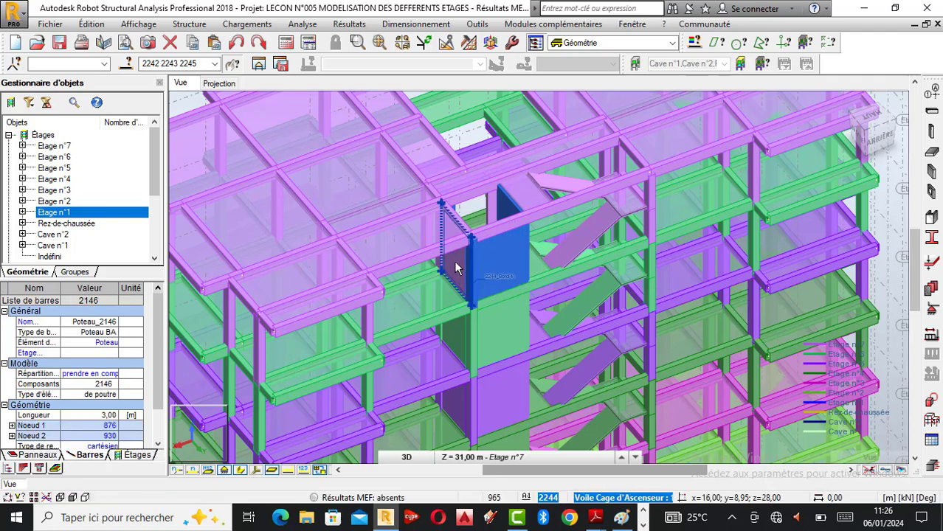
{"action": "scroll", "coordinate": [455, 266], "scroll_direction": "up", "scroll_amount": 1}
{"action": "left_click", "coordinate": [457, 267]}
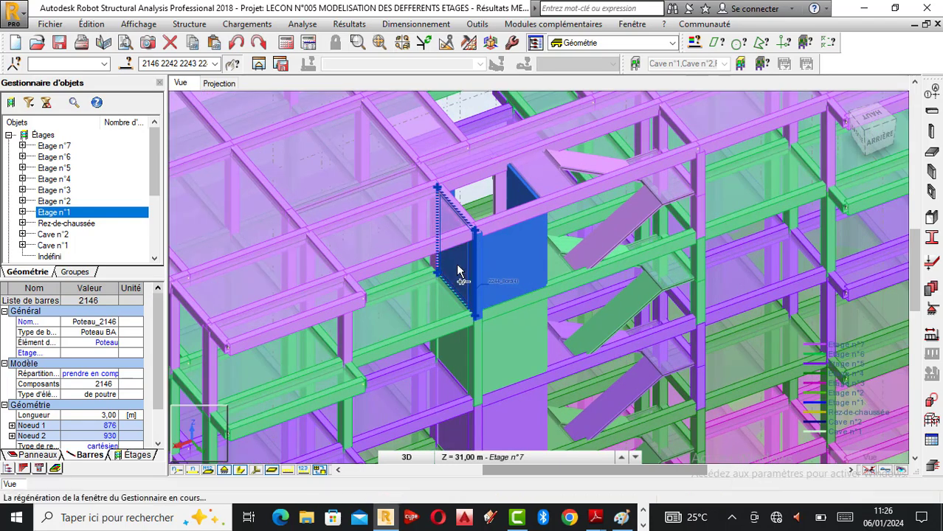
{"action": "scroll", "coordinate": [439, 276], "scroll_direction": "up", "scroll_amount": 1}
{"action": "scroll", "coordinate": [439, 276], "scroll_direction": "up", "scroll_amount": 1}
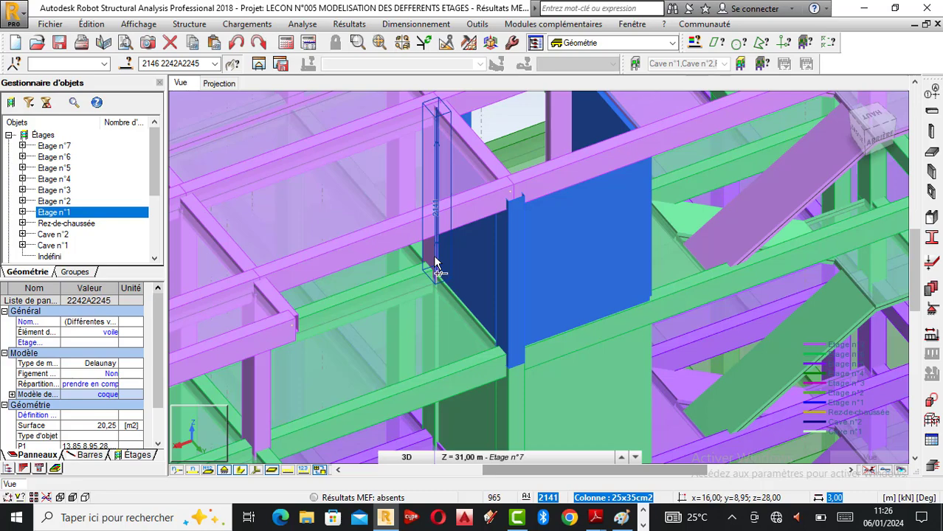
{"action": "left_click", "coordinate": [435, 264]}
Step: Add the remaining narrow front wall on the stair side of the Etage n°7 lift shaft to the selection
{"action": "right_click", "coordinate": [667, 204]}
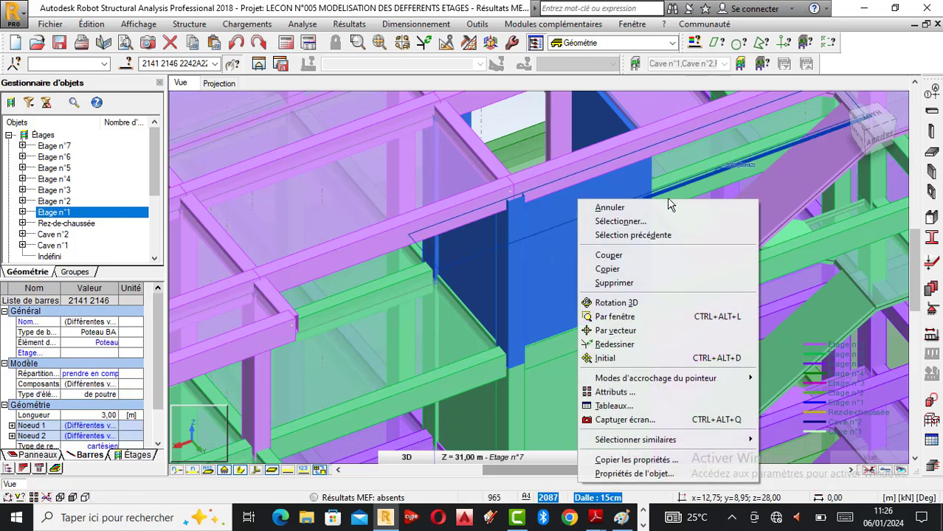
{"action": "left_click", "coordinate": [675, 301]}
{"action": "left_click_drag", "start_coordinate": [686, 270], "coordinate": [533, 280]}
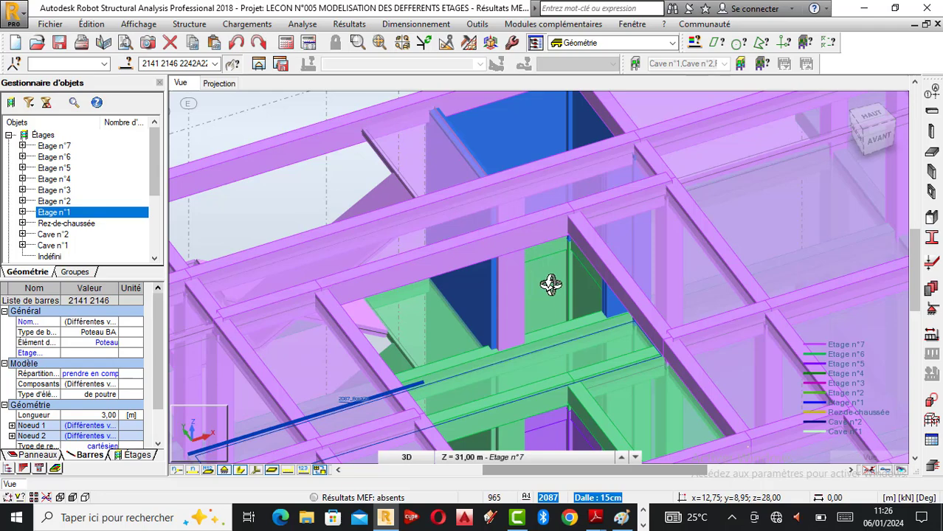
{"action": "right_click", "coordinate": [533, 279]}
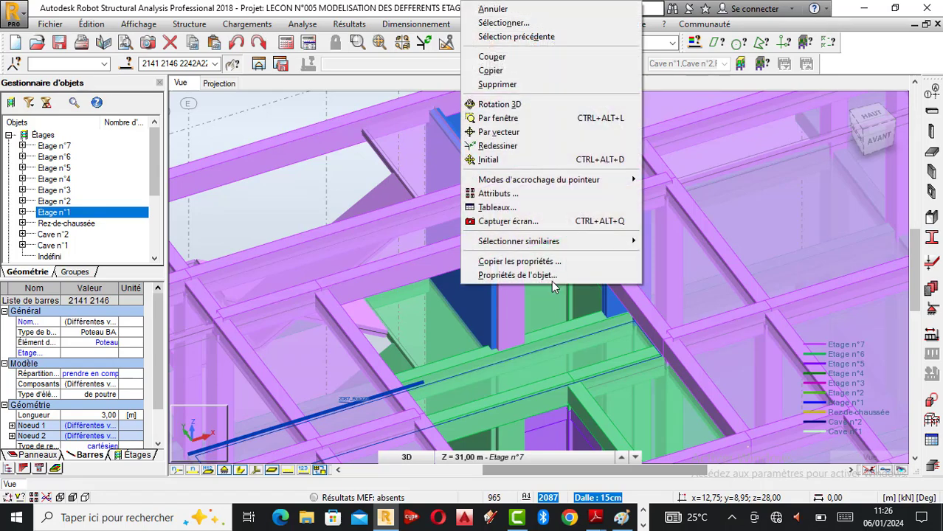
{"action": "left_click", "coordinate": [504, 22]}
{"action": "left_click", "coordinate": [510, 266]}
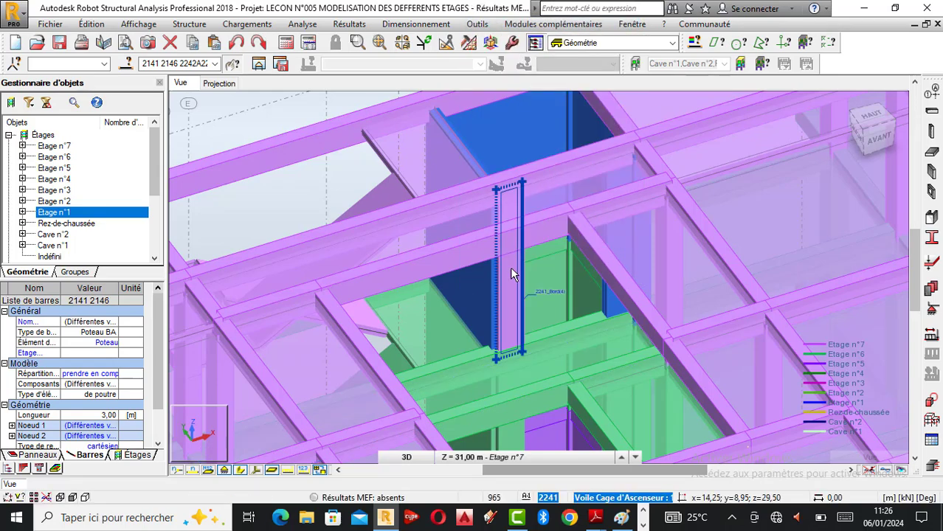
{"action": "left_click", "coordinate": [517, 271]}
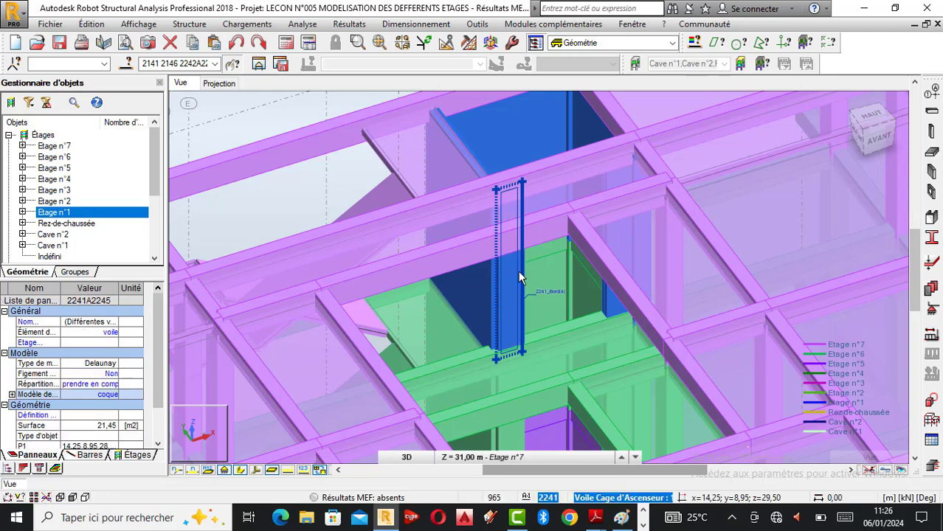
Step: Check the selected lift shaft walls and columns of Etage n°7 from the front and the rear
{"action": "scroll", "coordinate": [543, 291], "scroll_direction": "down", "scroll_amount": 2}
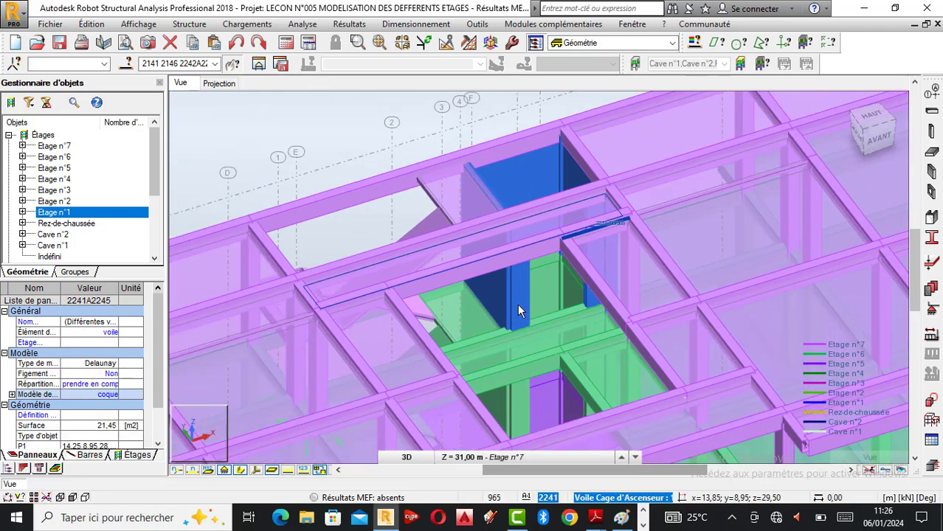
{"action": "scroll", "coordinate": [533, 307], "scroll_direction": "up", "scroll_amount": 2}
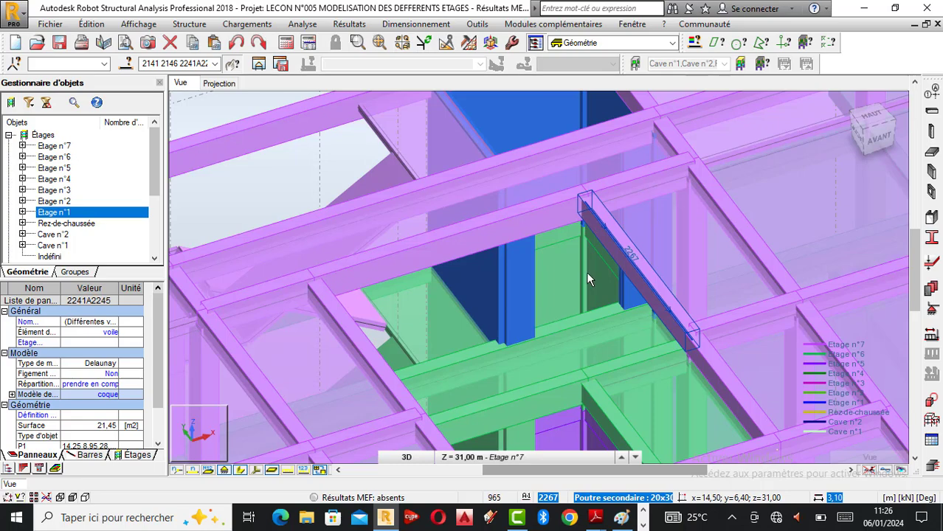
{"action": "scroll", "coordinate": [586, 272], "scroll_direction": "down", "scroll_amount": 1}
{"action": "middle_click_drag", "start_coordinate": [585, 272], "coordinate": [507, 312], "text": "shift"}
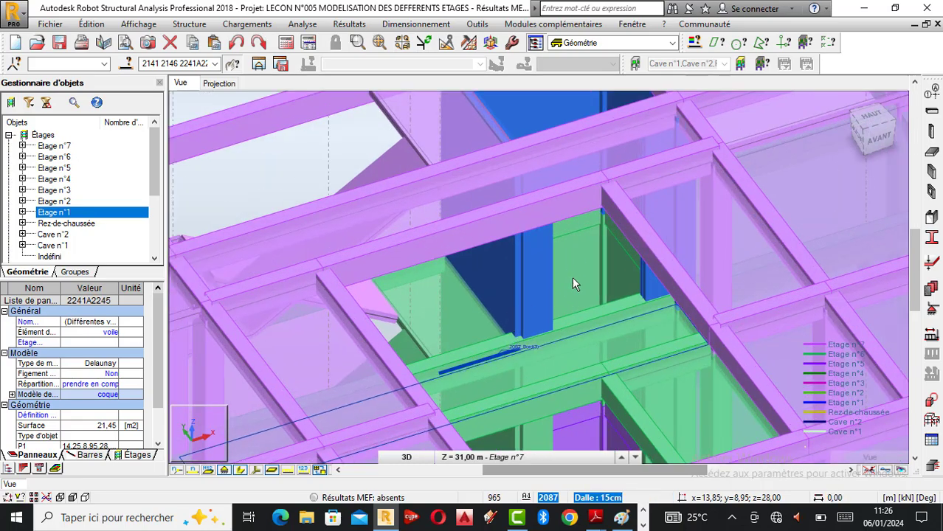
{"action": "scroll", "coordinate": [575, 279], "scroll_direction": "down", "scroll_amount": 3}
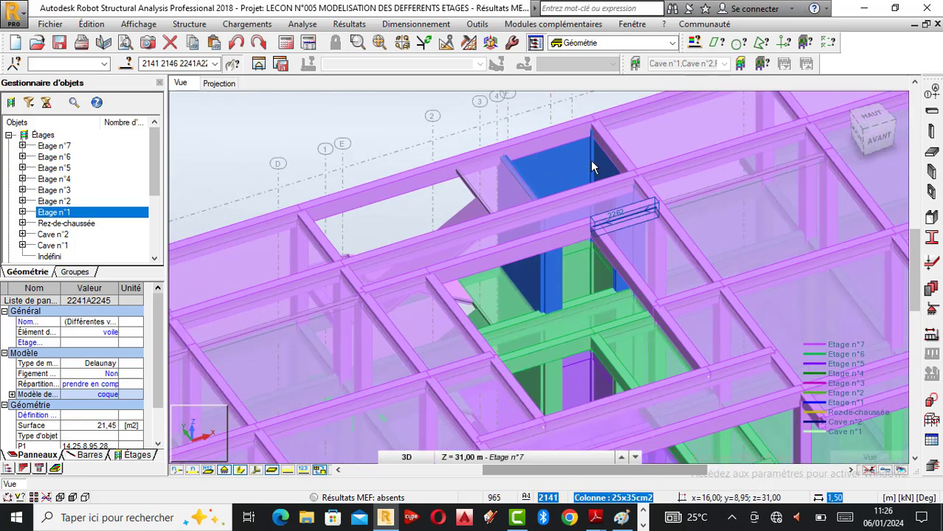
{"action": "right_click", "coordinate": [467, 128]}
{"action": "left_click", "coordinate": [428, 182]}
{"action": "left_click_drag", "start_coordinate": [458, 199], "coordinate": [632, 246]}
{"action": "scroll", "coordinate": [632, 246], "scroll_direction": "down", "scroll_amount": 6}
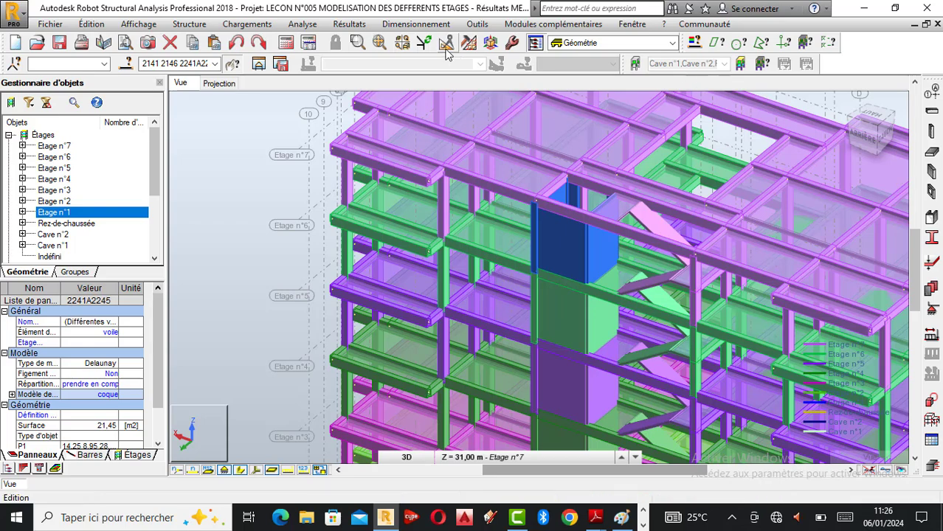
Step: Copy the selected shaft walls and columns upward with translation vector 0;0;3 and one repetition, closing the editing tools and clearing the selection
{"action": "left_click", "coordinate": [447, 44]}
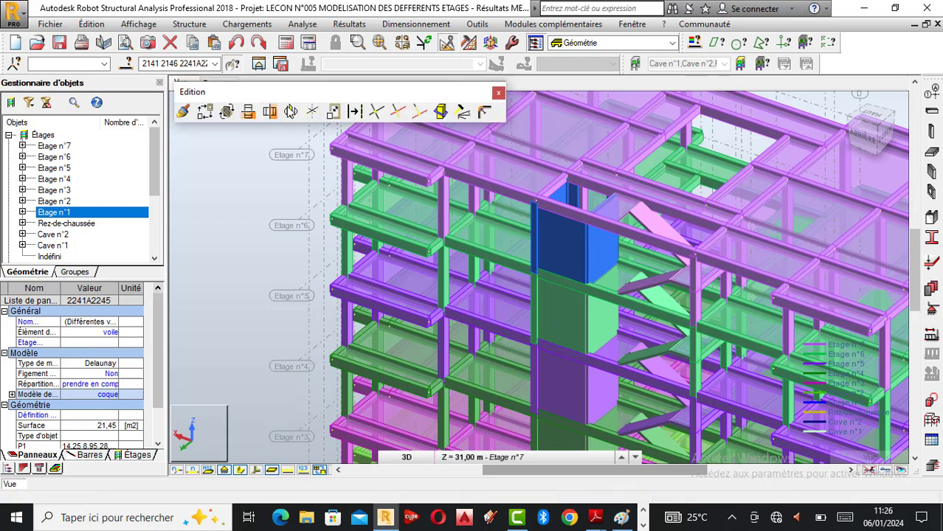
{"action": "left_click", "coordinate": [206, 115]}
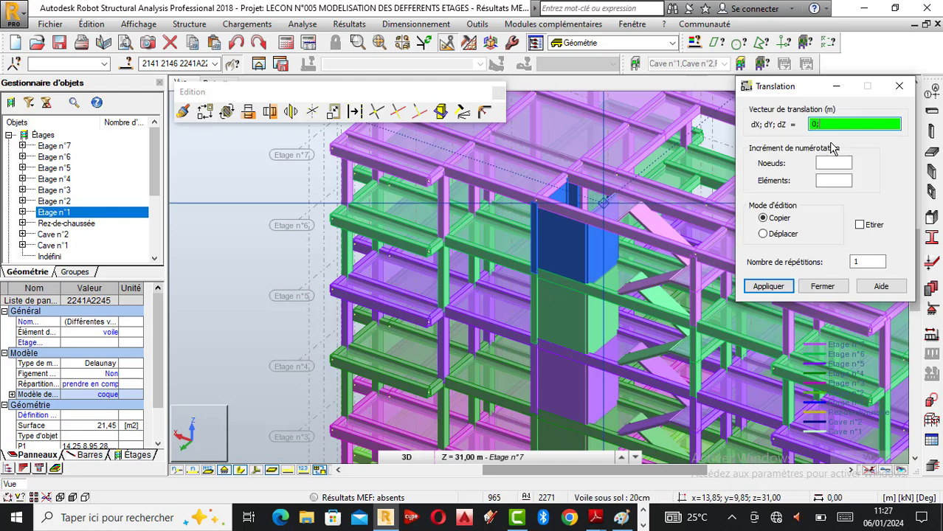
{"action": "type", "text": "0;0;3"}
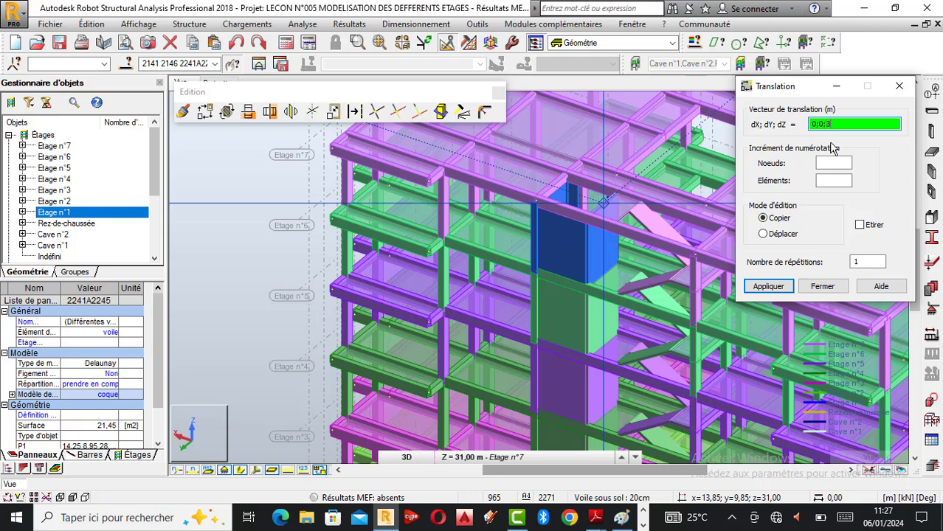
{"action": "left_click", "coordinate": [769, 286]}
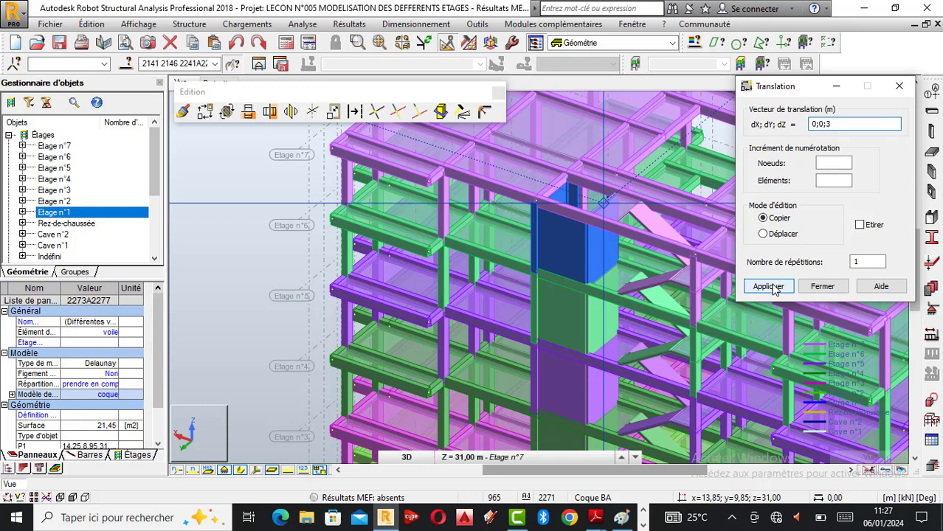
{"action": "left_click", "coordinate": [771, 287]}
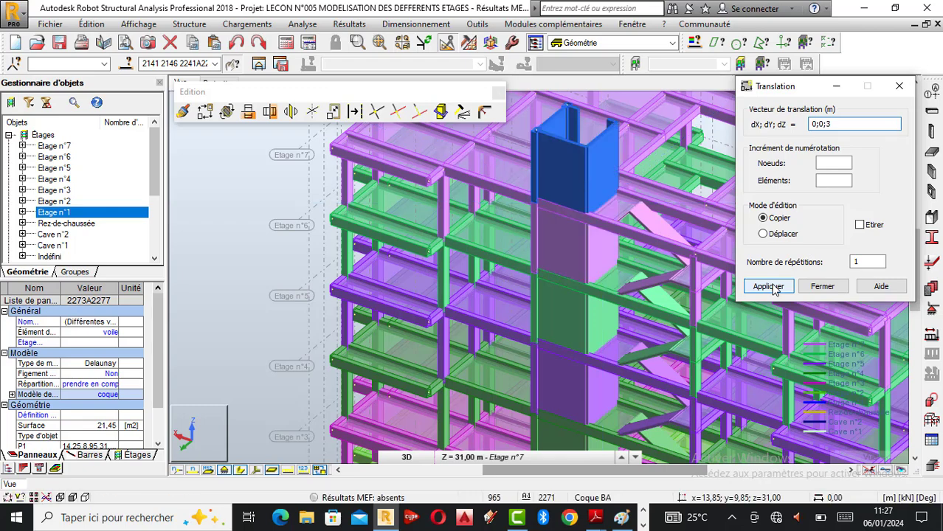
{"action": "left_click", "coordinate": [499, 93]}
{"action": "left_click", "coordinate": [822, 286]}
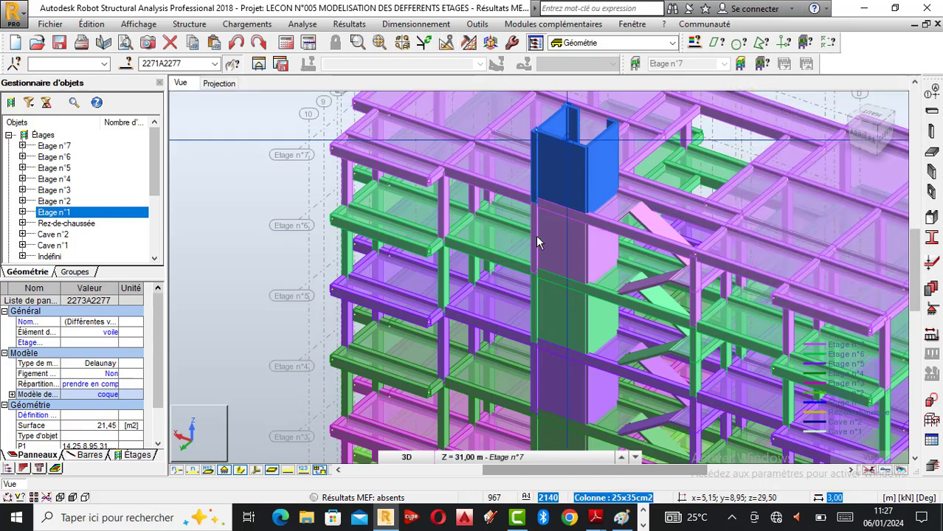
{"action": "left_click", "coordinate": [269, 197]}
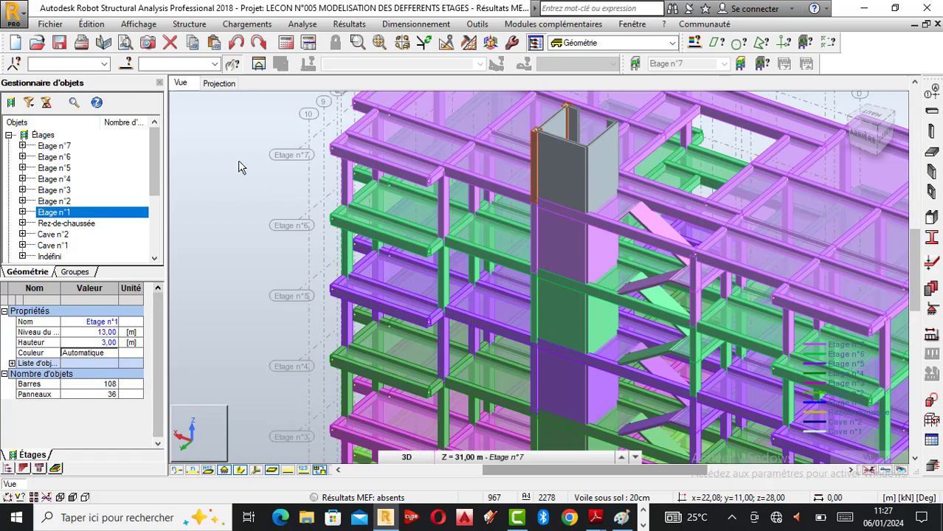
Step: Undo the upward copy of the lift shaft walls and columns above Etage n°7
{"action": "right_click", "coordinate": [250, 164]}
{"action": "left_click", "coordinate": [211, 214]}
{"action": "left_click_drag", "start_coordinate": [491, 200], "coordinate": [527, 188]}
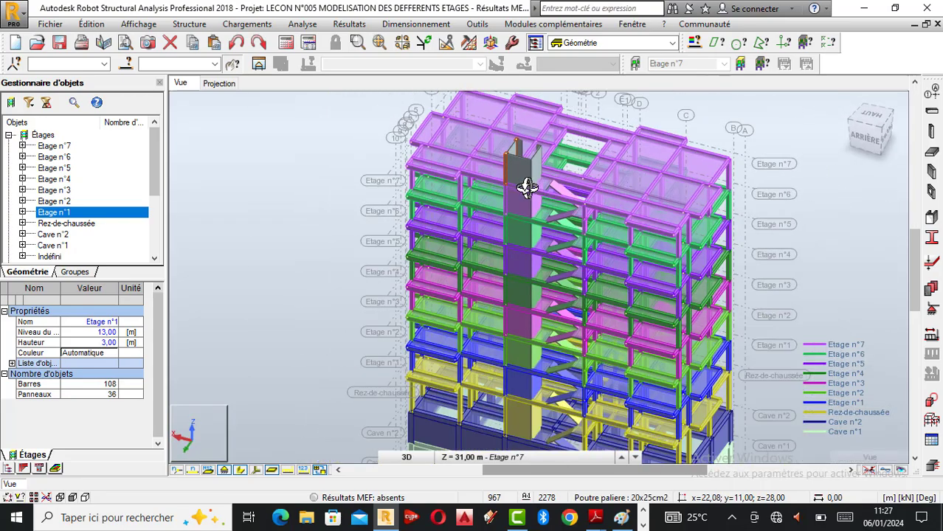
{"action": "scroll", "coordinate": [531, 186], "scroll_direction": "up", "scroll_amount": 2}
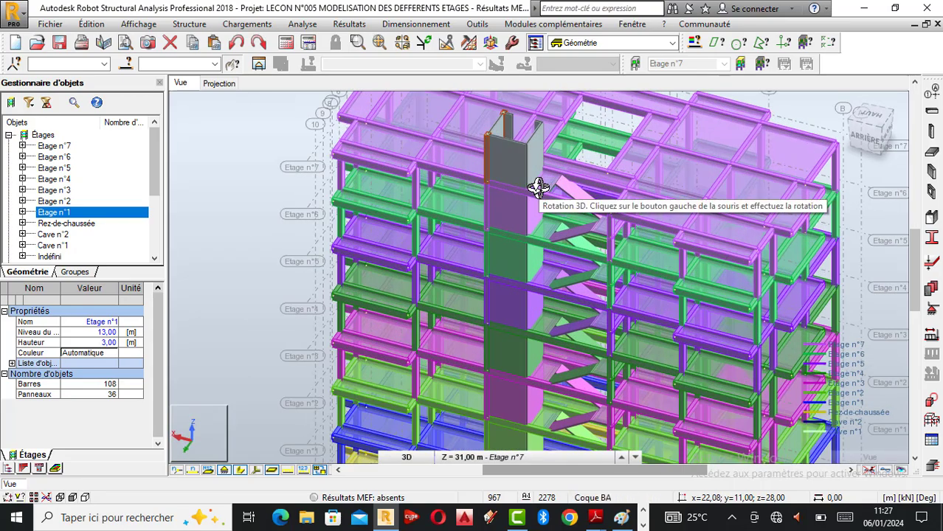
{"action": "scroll", "coordinate": [539, 186], "scroll_direction": "down", "scroll_amount": 2}
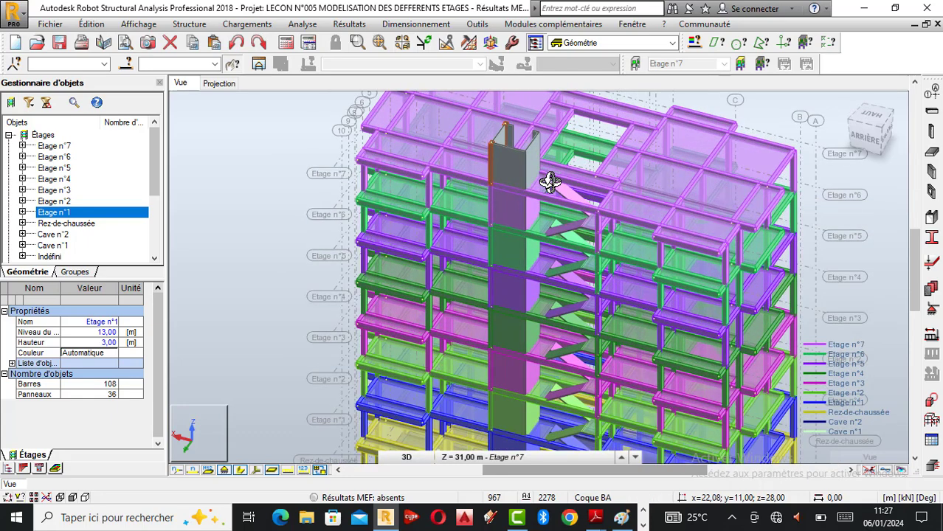
{"action": "scroll", "coordinate": [543, 184], "scroll_direction": "down", "scroll_amount": 1}
{"action": "scroll", "coordinate": [539, 186], "scroll_direction": "down", "scroll_amount": 1}
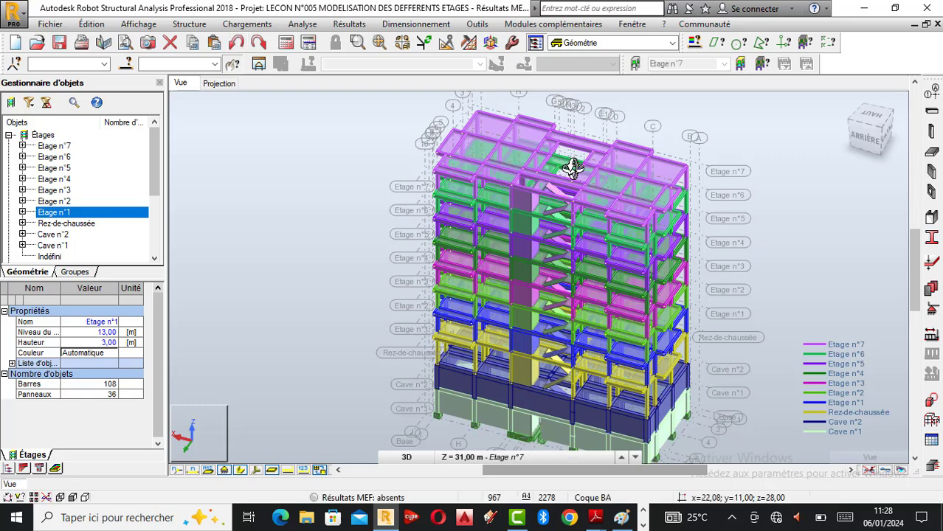
{"action": "scroll", "coordinate": [415, 180], "scroll_direction": "up", "scroll_amount": 3}
{"action": "right_click", "coordinate": [275, 160]}
{"action": "left_click", "coordinate": [250, 166]}
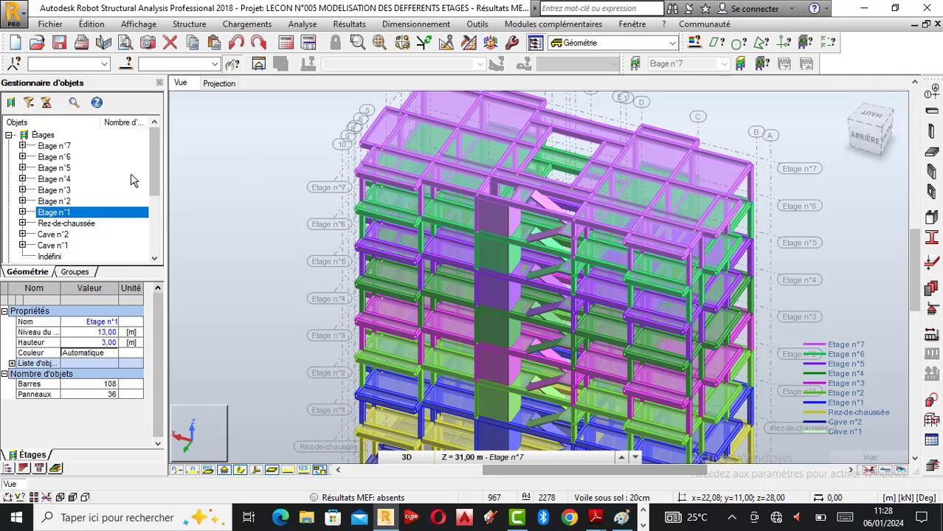
Step: Add a storey named Etage n°8 directly above Etage n°7, with a height of 3 m and one repetition
{"action": "left_click", "coordinate": [62, 147]}
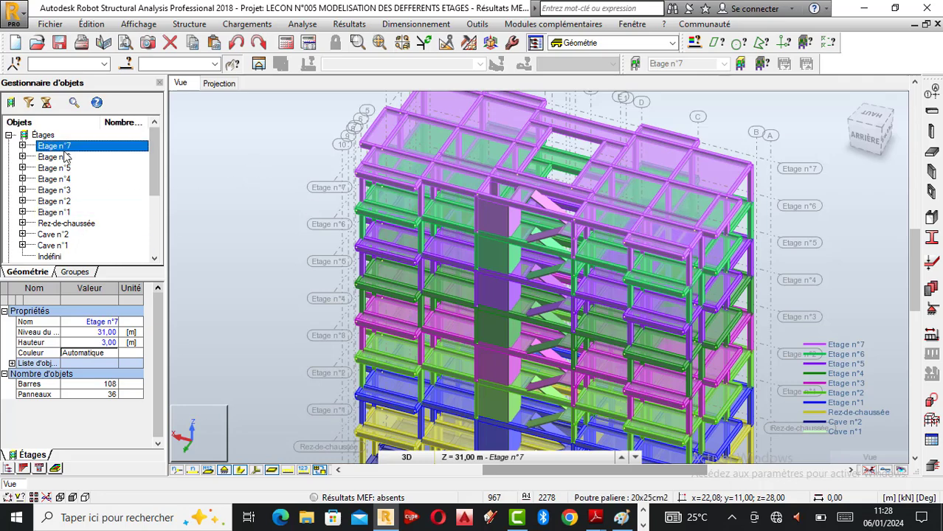
{"action": "right_click", "coordinate": [67, 147]}
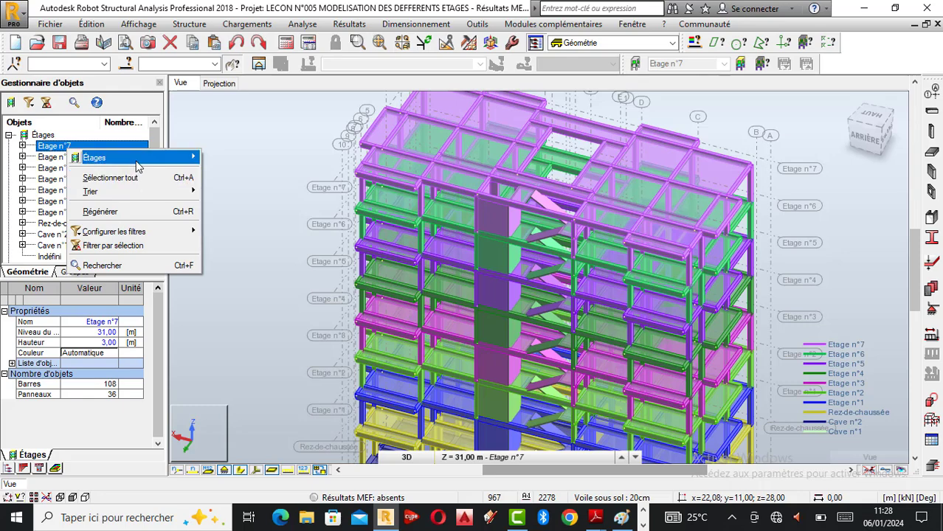
{"action": "mouse_move", "coordinate": [137, 161]}
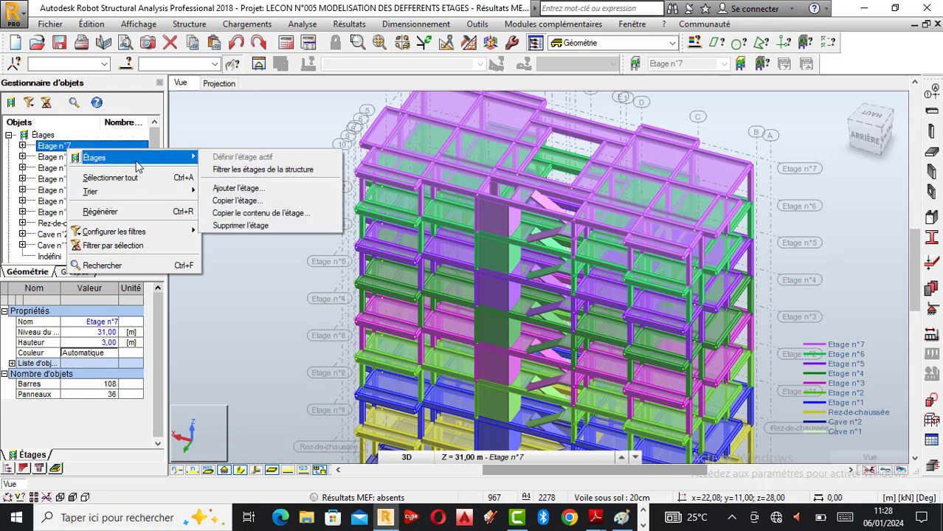
{"action": "left_click", "coordinate": [253, 189]}
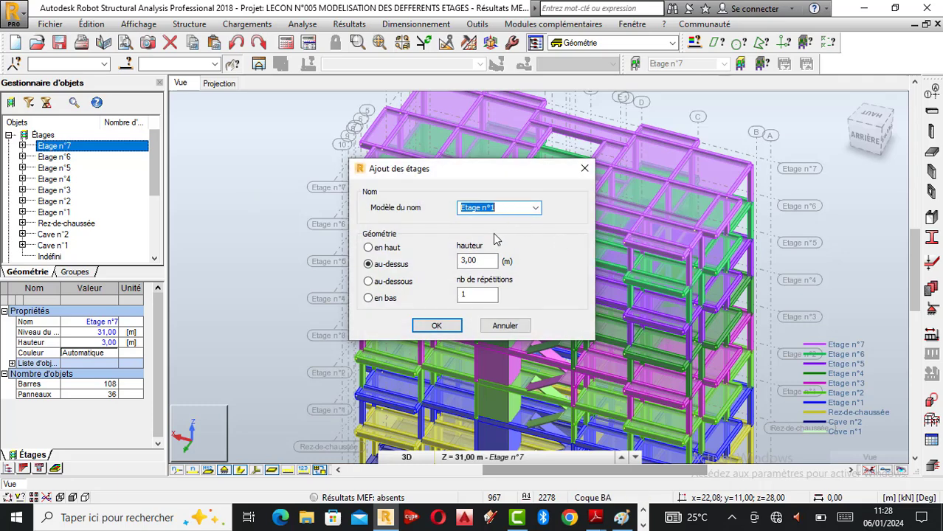
{"action": "left_click", "coordinate": [500, 208]}
{"action": "left_click", "coordinate": [437, 325]}
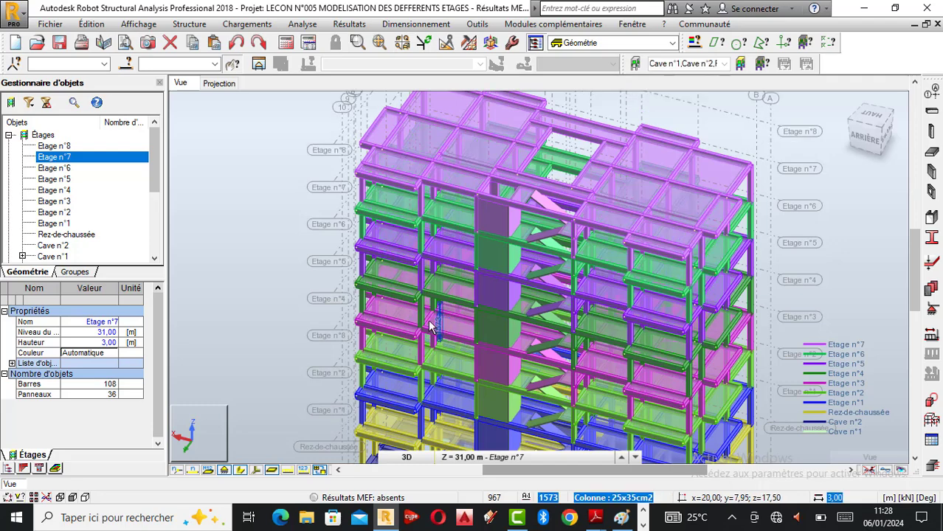
Step: Select the Etage n°7 lift shaft's side wall away from the stairs together with its rear wall
{"action": "scroll", "coordinate": [506, 344], "scroll_direction": "down", "scroll_amount": 3}
{"action": "right_click", "coordinate": [673, 189]}
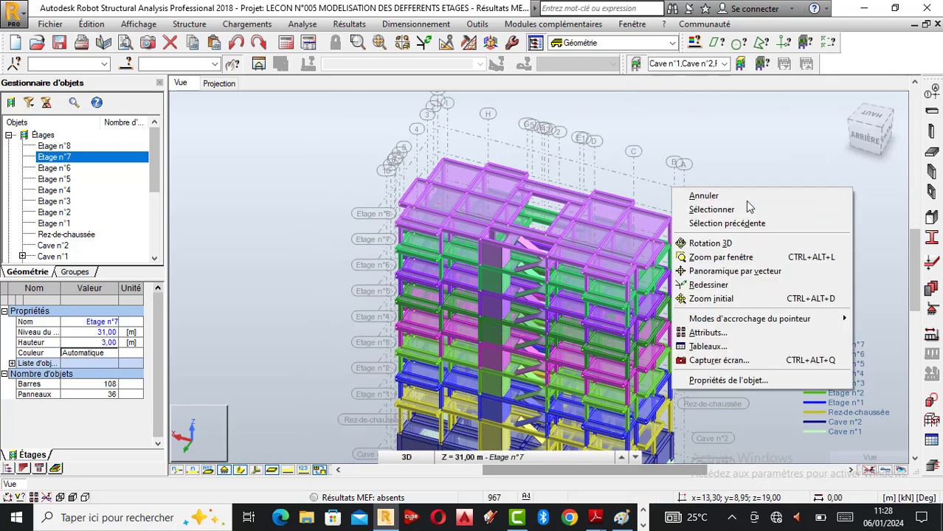
{"action": "left_click", "coordinate": [705, 244]}
{"action": "left_click_drag", "start_coordinate": [740, 239], "coordinate": [642, 246]}
{"action": "left_click_drag", "start_coordinate": [546, 260], "coordinate": [737, 194]}
{"action": "right_click", "coordinate": [631, 201]}
{"action": "left_click", "coordinate": [661, 207]}
{"action": "scroll", "coordinate": [514, 254], "scroll_direction": "up", "scroll_amount": 5}
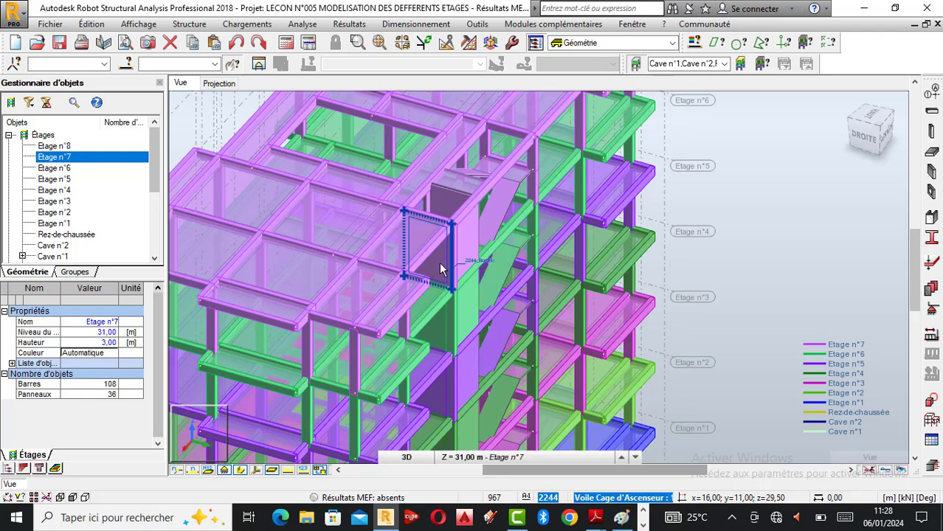
{"action": "left_click", "coordinate": [439, 262]}
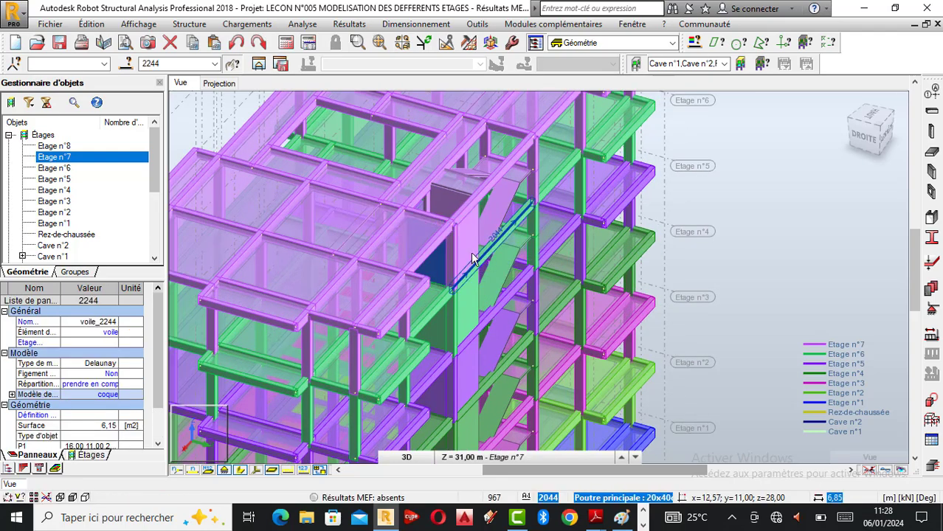
{"action": "left_click", "coordinate": [468, 253], "text": "ctrl"}
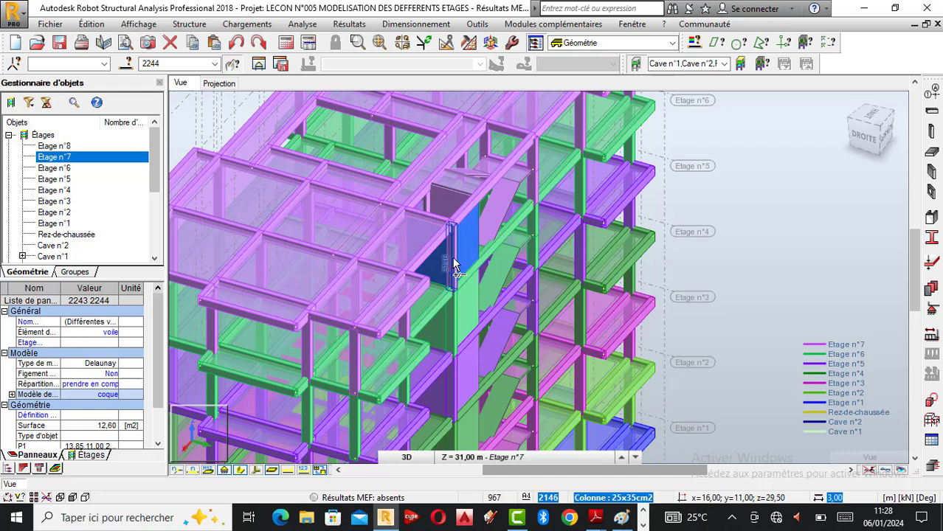
Step: Add the rear 25x35 column and the stair-side wall of the Etage n°7 lift shaft to the selection
{"action": "left_click", "coordinate": [453, 259]}
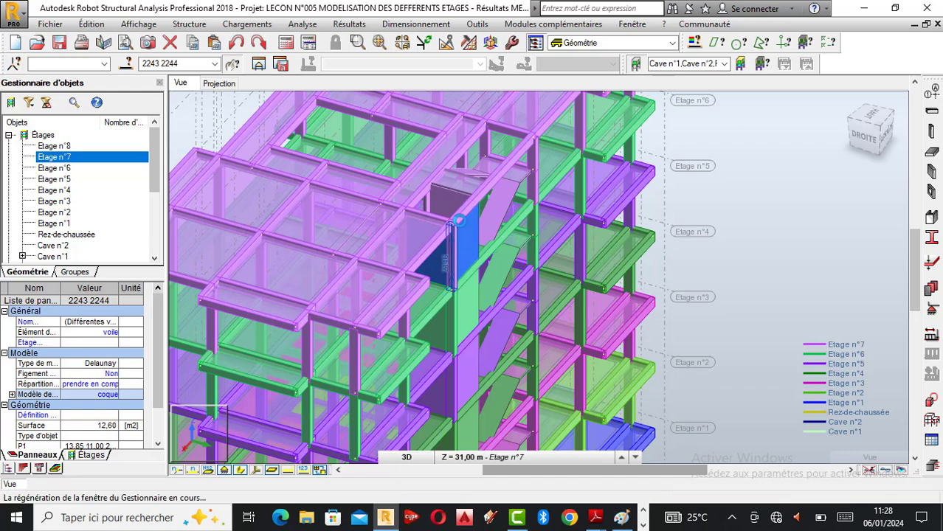
{"action": "scroll", "coordinate": [445, 213], "scroll_direction": "up", "scroll_amount": 3}
{"action": "left_click", "coordinate": [445, 213], "text": "ctrl"}
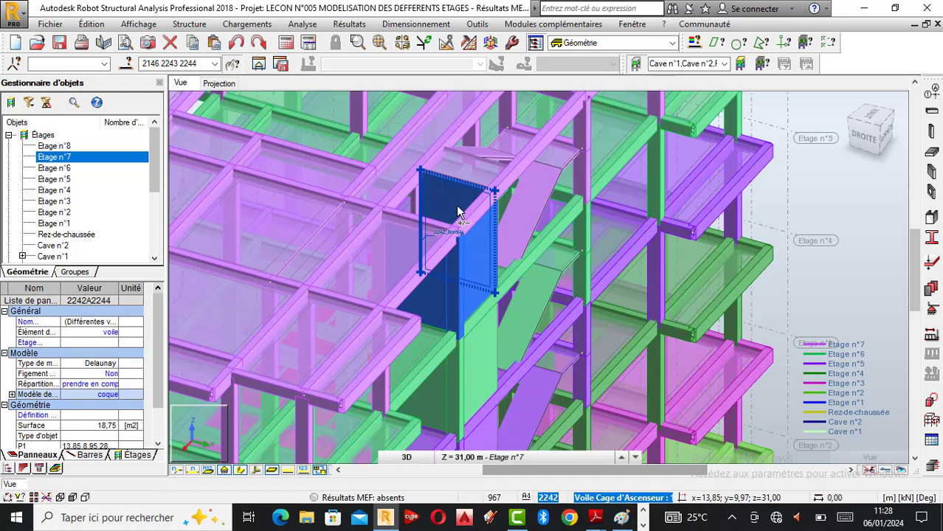
Step: Add the two narrow front walls and the front corner column of the Etage n°7 lift shaft to the selection
{"action": "right_click", "coordinate": [667, 229]}
{"action": "left_click", "coordinate": [712, 284]}
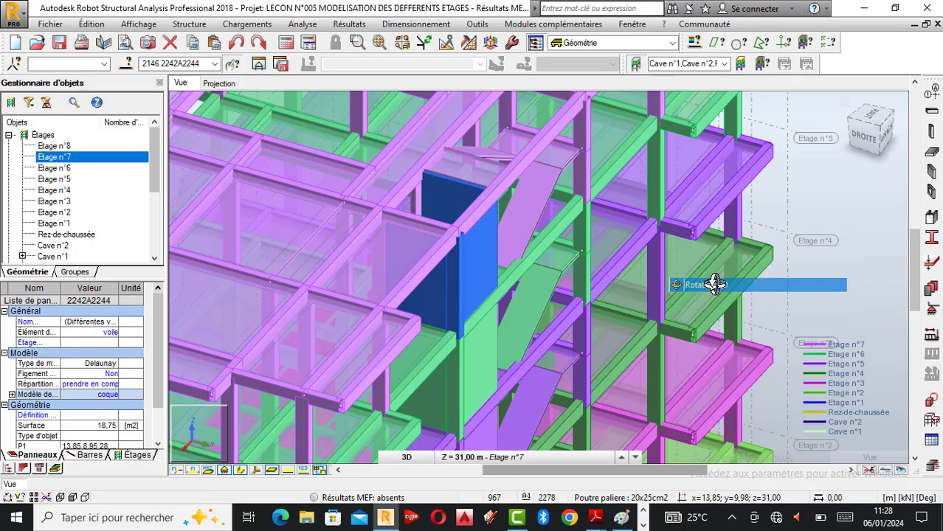
{"action": "left_click_drag", "start_coordinate": [713, 280], "coordinate": [499, 301]}
{"action": "right_click", "coordinate": [408, 318]}
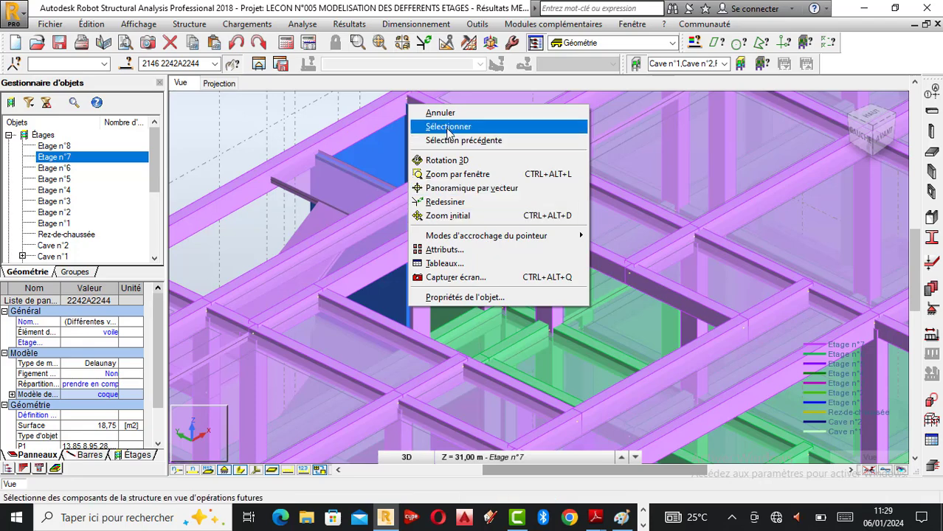
{"action": "left_click", "coordinate": [448, 126]}
{"action": "left_click", "coordinate": [424, 278]}
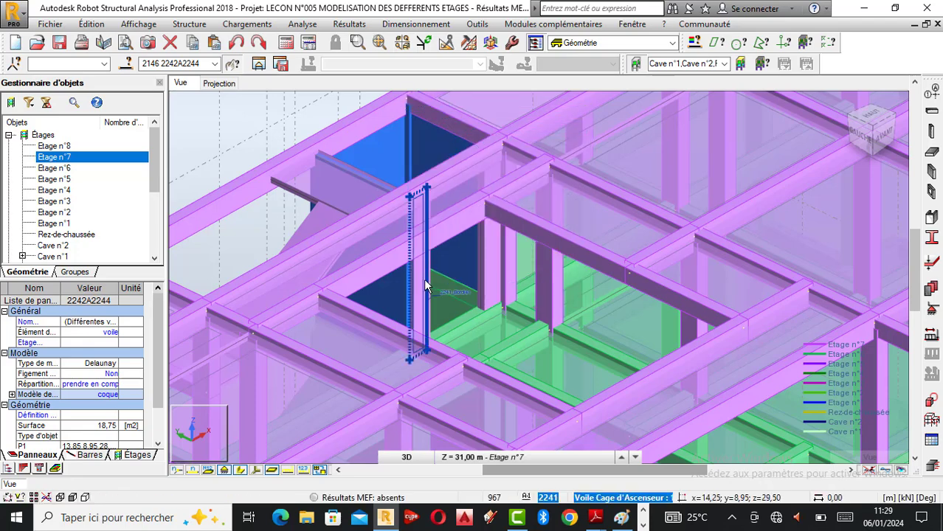
{"action": "left_click", "coordinate": [487, 279]}
{"action": "left_click", "coordinate": [488, 278]}
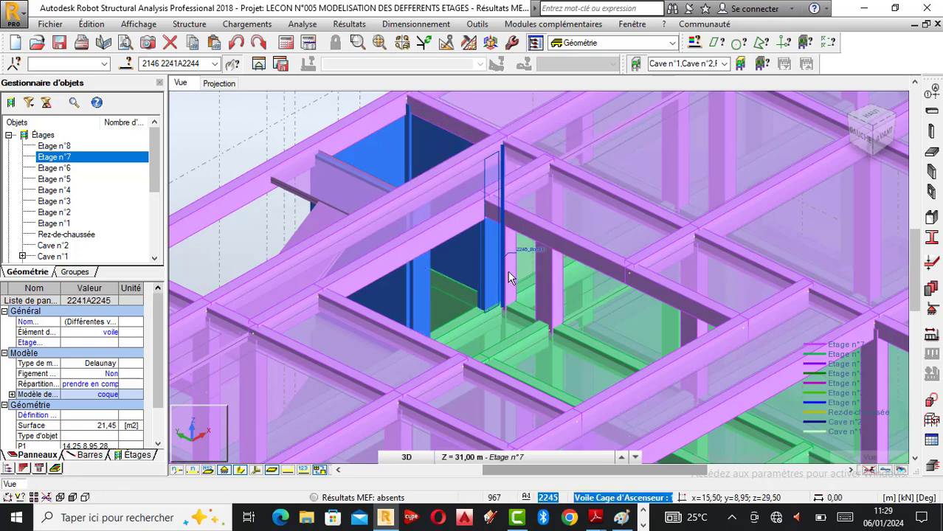
{"action": "left_click", "coordinate": [509, 279]}
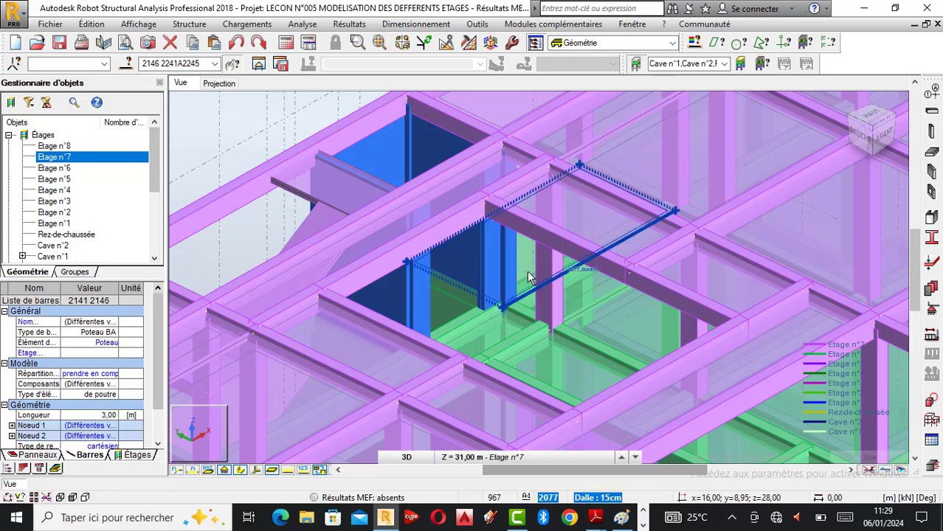
Step: Copy the selected shaft walls and columns into Etage n°8 with translation vector 0;0;3 and one repetition, closing the editing tools and clearing the selection
{"action": "right_click", "coordinate": [526, 270]}
{"action": "left_click", "coordinate": [475, 323]}
{"action": "left_click_drag", "start_coordinate": [486, 325], "coordinate": [482, 187]}
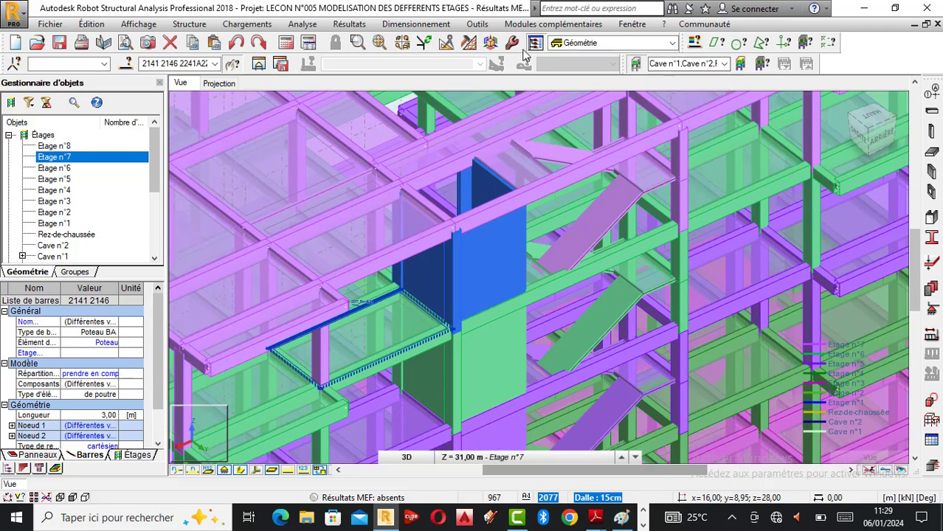
{"action": "left_click", "coordinate": [447, 44]}
{"action": "left_click", "coordinate": [205, 111]}
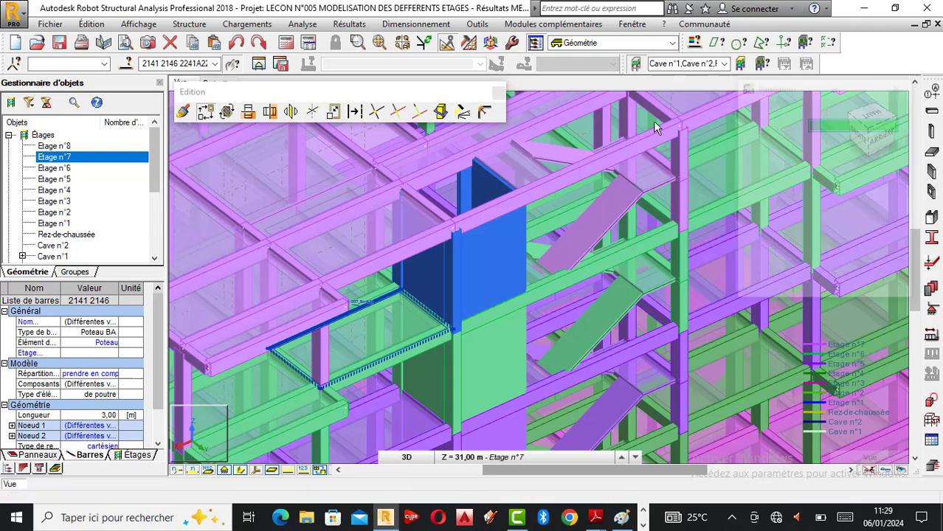
{"action": "type", "text": "0;"}
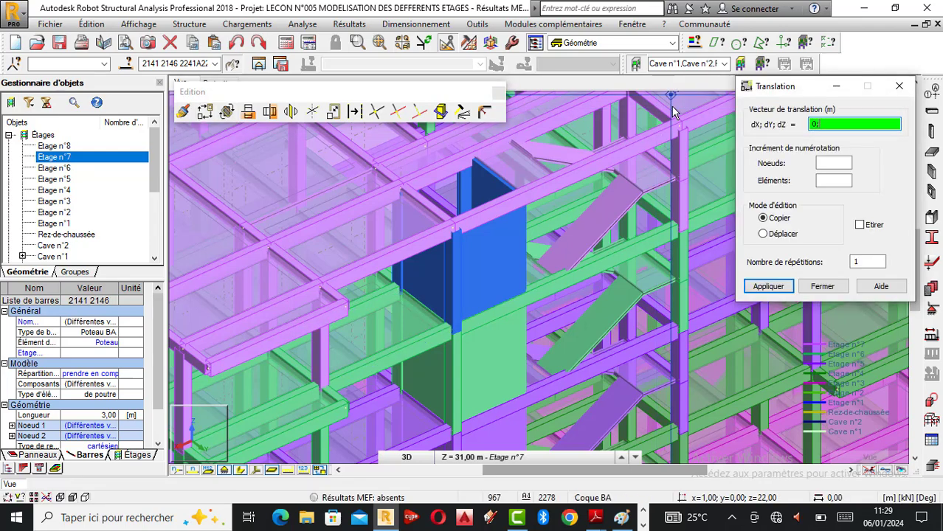
{"action": "type", "text": "0"}
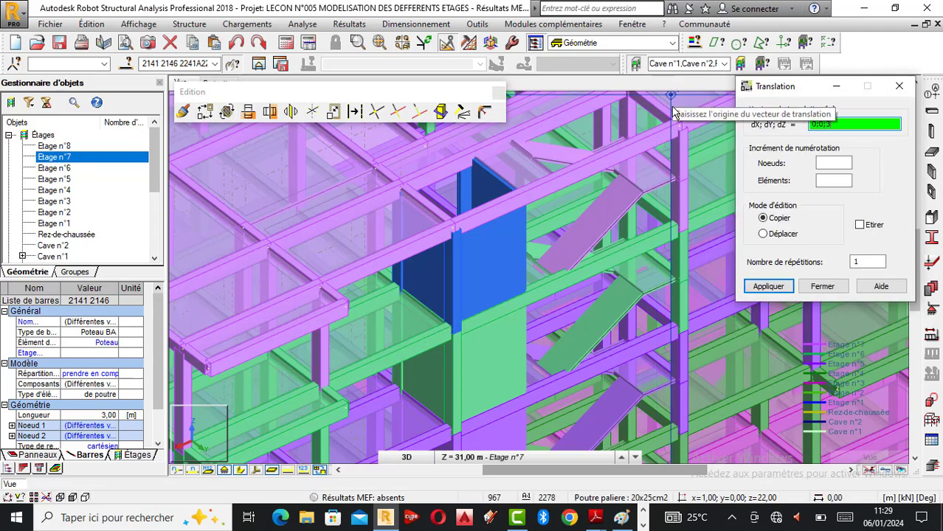
{"action": "type", "text": ";3"}
{"action": "left_click", "coordinate": [771, 287]}
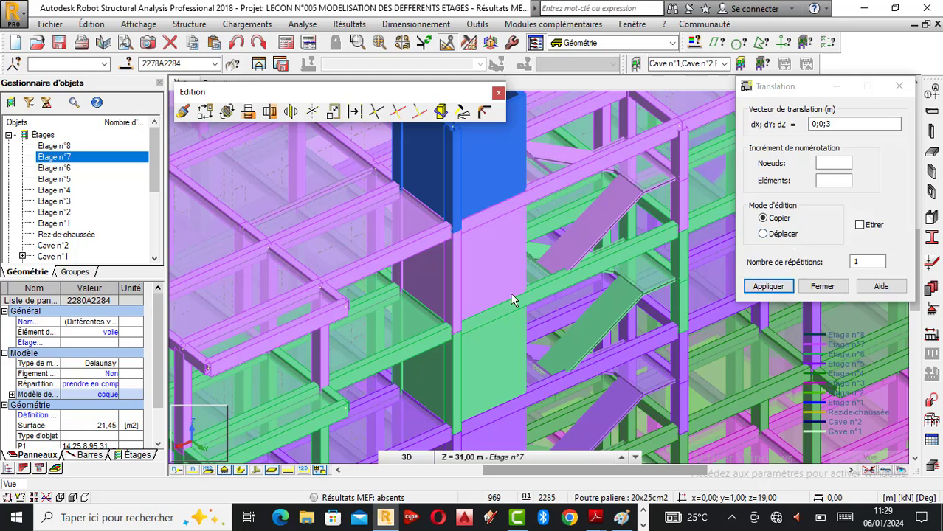
{"action": "scroll", "coordinate": [510, 292], "scroll_direction": "down", "scroll_amount": 1}
{"action": "left_click", "coordinate": [498, 93]}
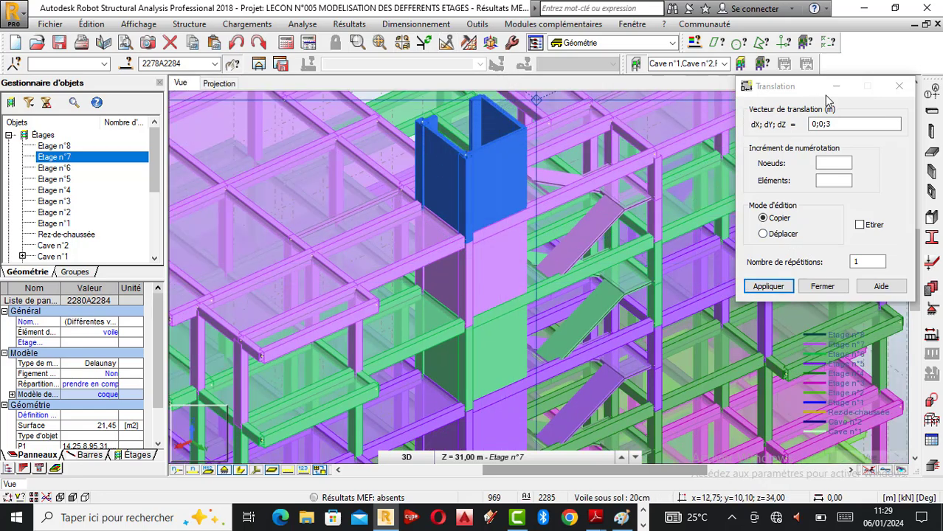
{"action": "left_click", "coordinate": [899, 86]}
{"action": "scroll", "coordinate": [514, 318], "scroll_direction": "down", "scroll_amount": 3}
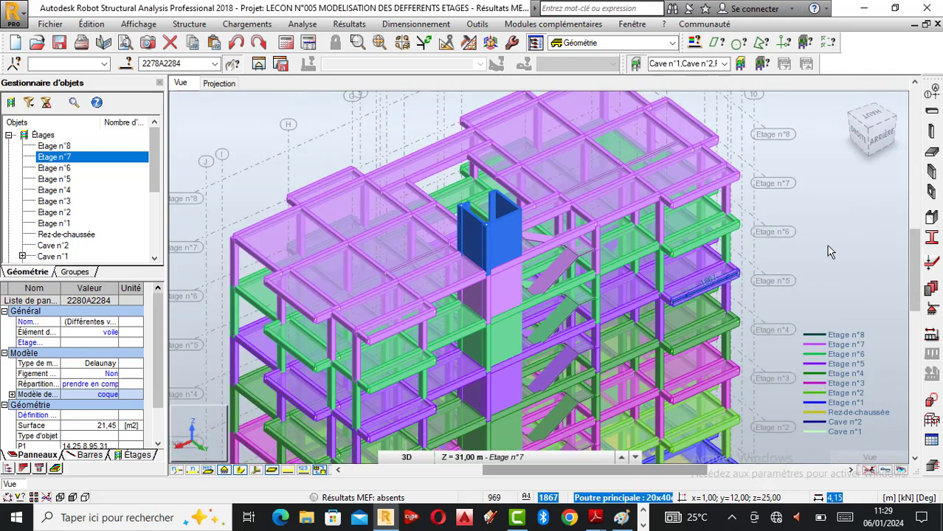
{"action": "left_click", "coordinate": [833, 252]}
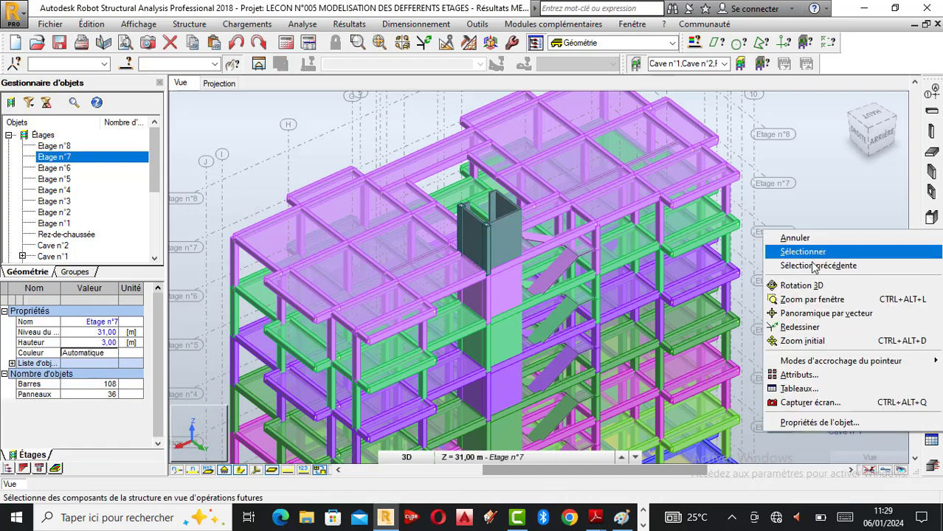
Step: Examine the Etage n°8 lift shaft and its open top from the front of the building
{"action": "right_click", "coordinate": [853, 228]}
{"action": "left_click", "coordinate": [816, 285]}
{"action": "left_click_drag", "start_coordinate": [812, 289], "coordinate": [512, 267]}
{"action": "scroll", "coordinate": [530, 263], "scroll_direction": "up", "scroll_amount": 2}
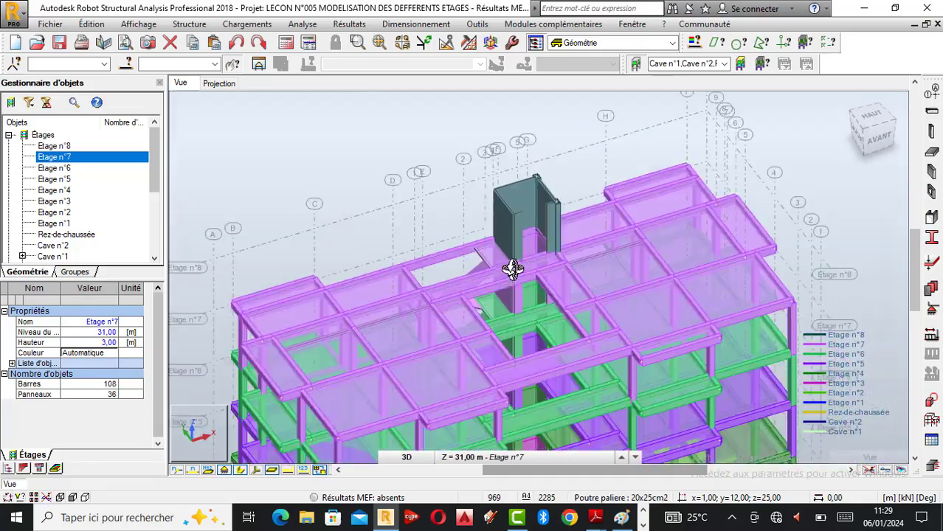
{"action": "scroll", "coordinate": [522, 238], "scroll_direction": "up", "scroll_amount": 2}
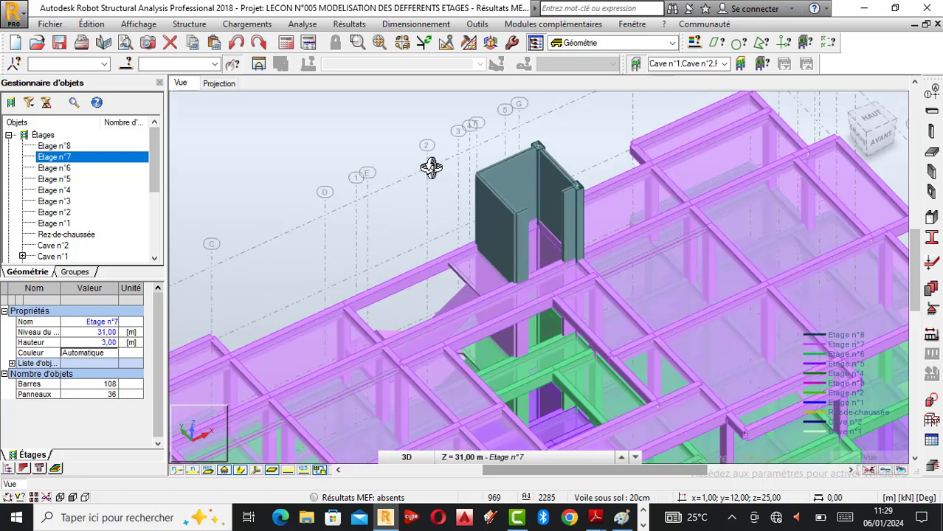
{"action": "scroll", "coordinate": [490, 174], "scroll_direction": "down", "scroll_amount": 2}
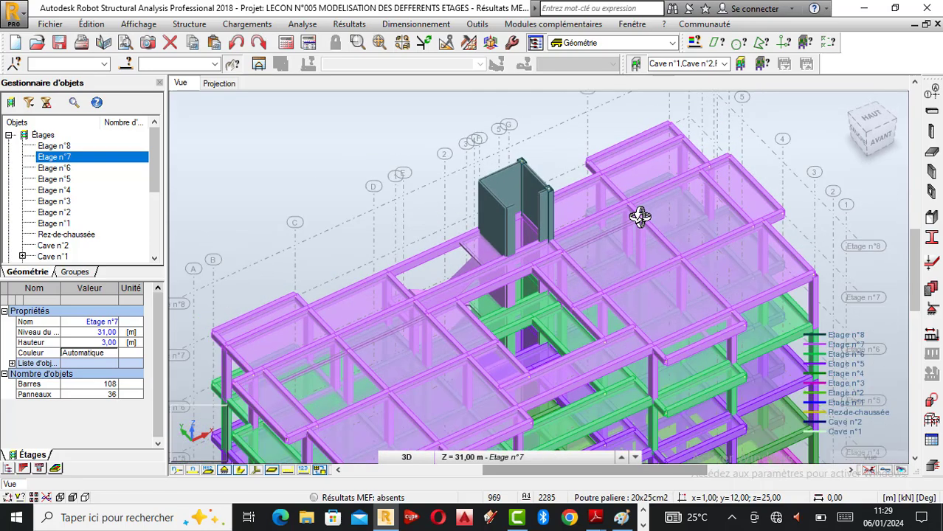
{"action": "left_click_drag", "start_coordinate": [585, 248], "coordinate": [535, 223]}
{"action": "scroll", "coordinate": [568, 252], "scroll_direction": "down", "scroll_amount": 1}
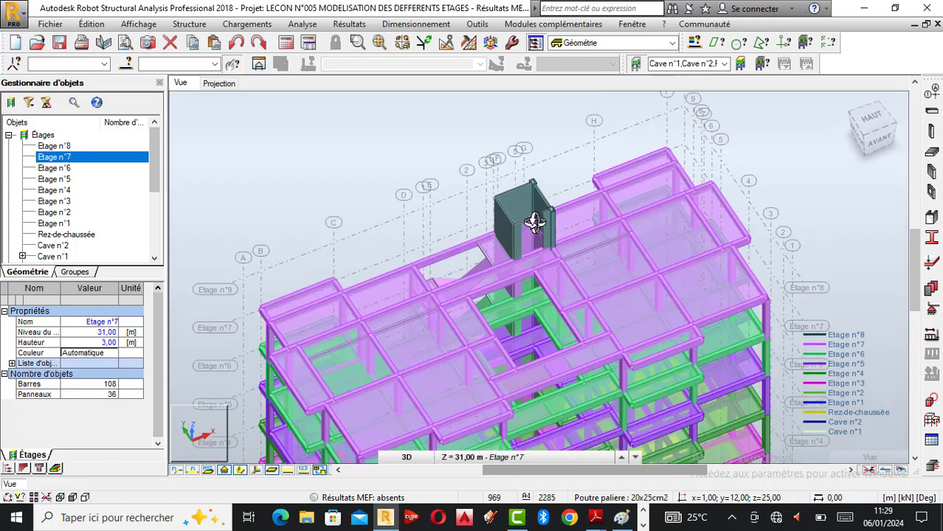
{"action": "scroll", "coordinate": [534, 223], "scroll_direction": "up", "scroll_amount": 1}
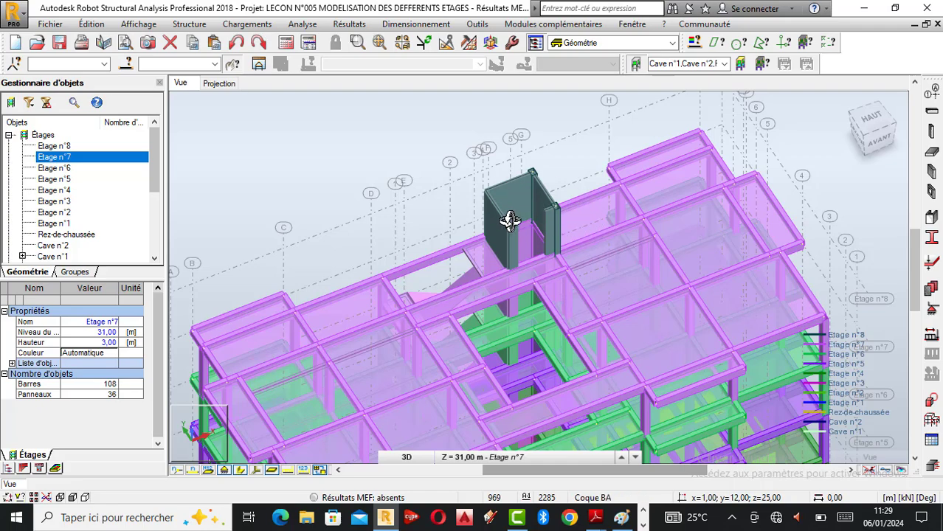
{"action": "scroll", "coordinate": [509, 221], "scroll_direction": "up", "scroll_amount": 2}
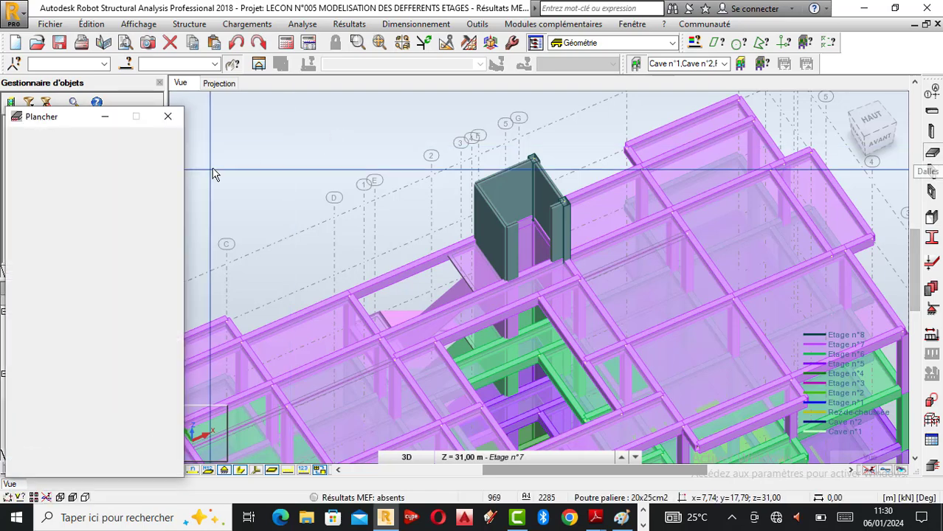
Step: Cap the Etage n°8 lift shaft with a horizontal contour slab of the Voile Cage d'Ascenseur thickness through its four top corners
{"action": "left_click", "coordinate": [124, 171]}
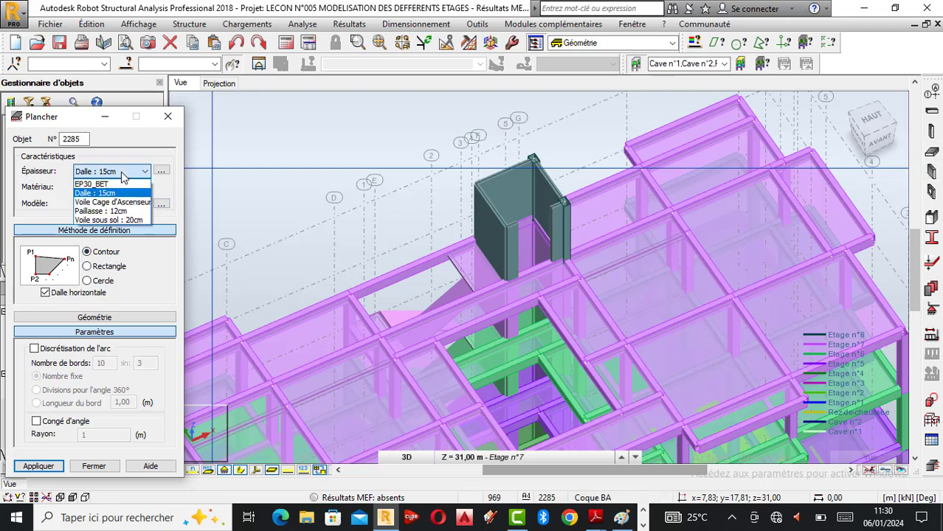
{"action": "left_click", "coordinate": [108, 202]}
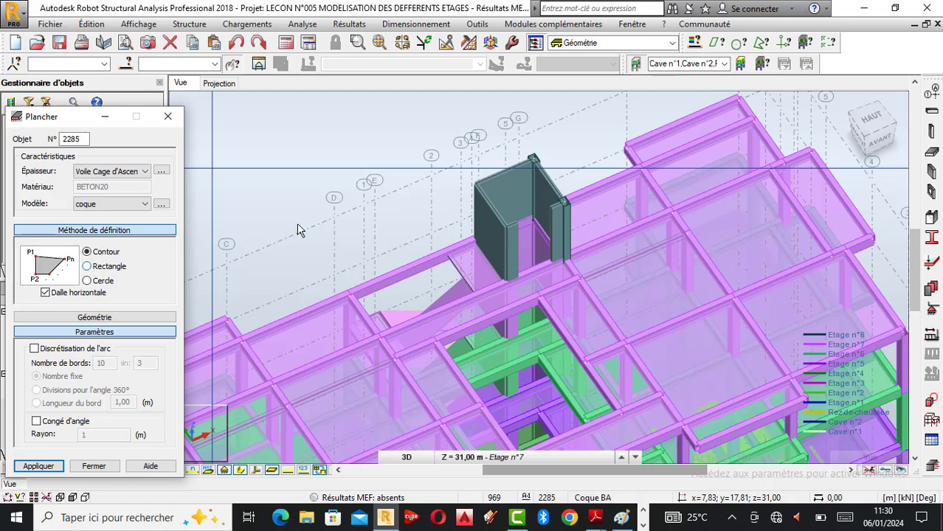
{"action": "scroll", "coordinate": [492, 191], "scroll_direction": "up", "scroll_amount": 2}
{"action": "scroll", "coordinate": [492, 191], "scroll_direction": "up", "scroll_amount": 1}
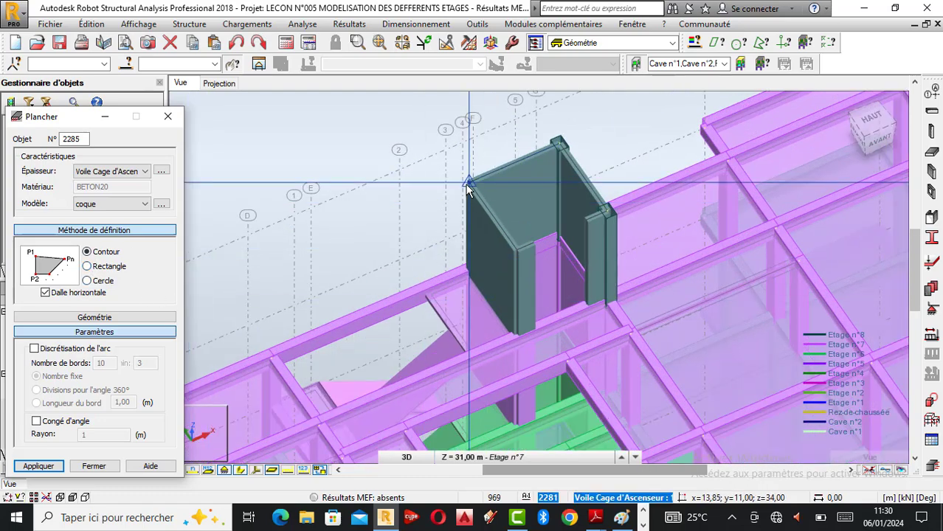
{"action": "left_click", "coordinate": [469, 188]}
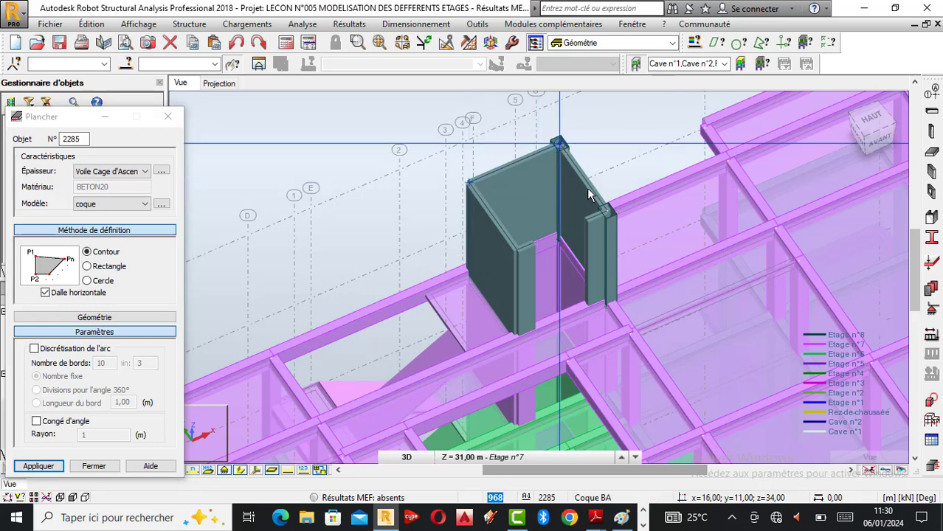
{"action": "left_click", "coordinate": [607, 210]}
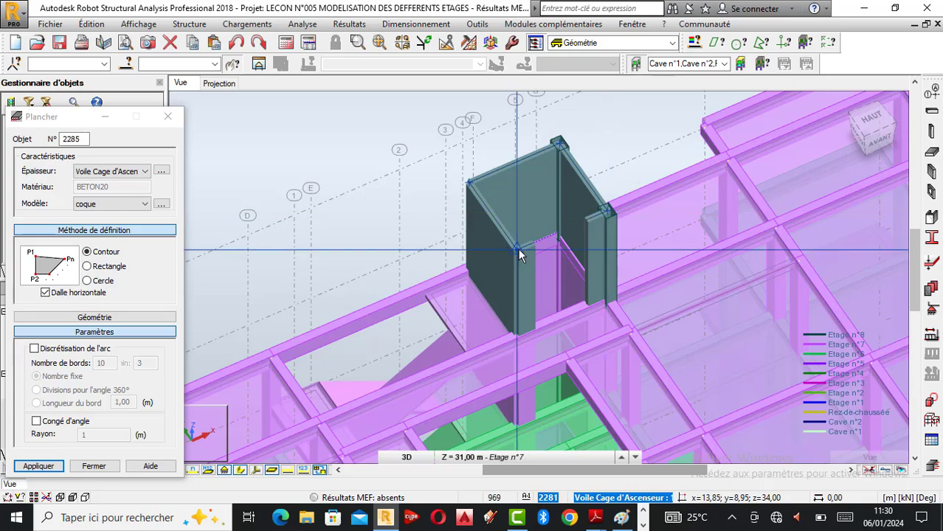
{"action": "left_click", "coordinate": [518, 248]}
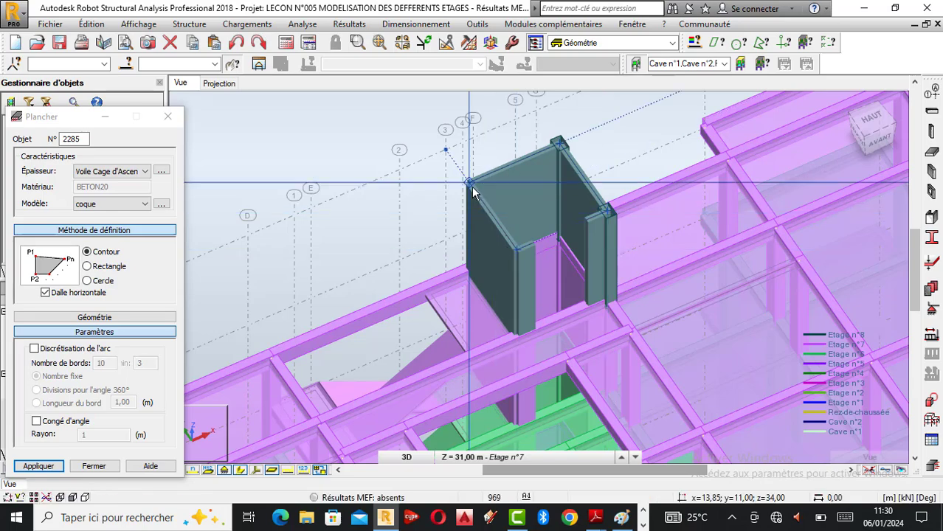
{"action": "left_click", "coordinate": [473, 193]}
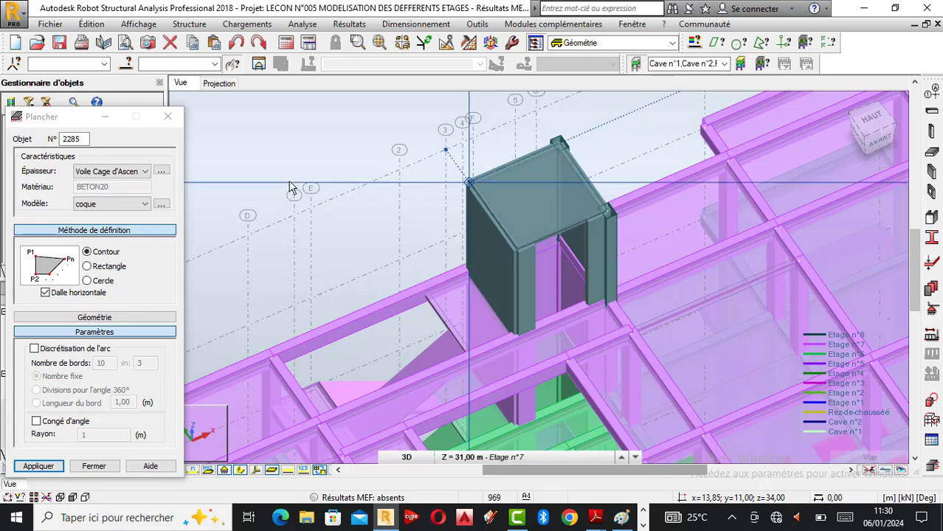
{"action": "left_click", "coordinate": [168, 117]}
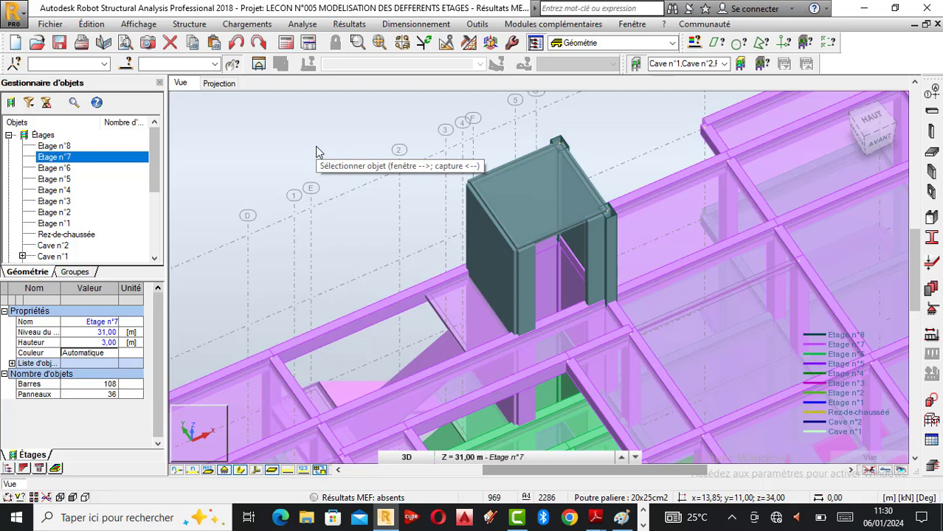
Step: Examine the capped lift shaft, the stair flight and the central opening from above and around the upper storeys
{"action": "scroll", "coordinate": [318, 164], "scroll_direction": "down", "scroll_amount": 3}
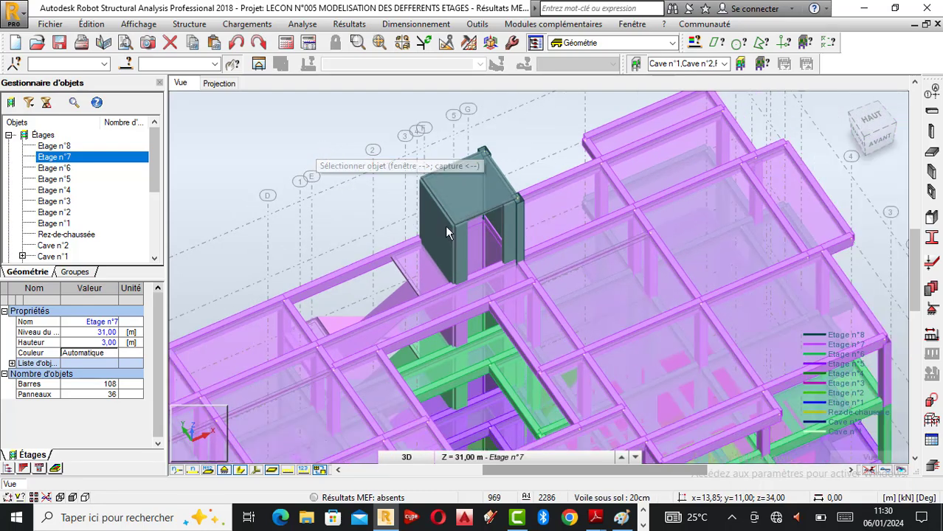
{"action": "scroll", "coordinate": [502, 261], "scroll_direction": "up", "scroll_amount": 1}
{"action": "scroll", "coordinate": [461, 214], "scroll_direction": "down", "scroll_amount": 1}
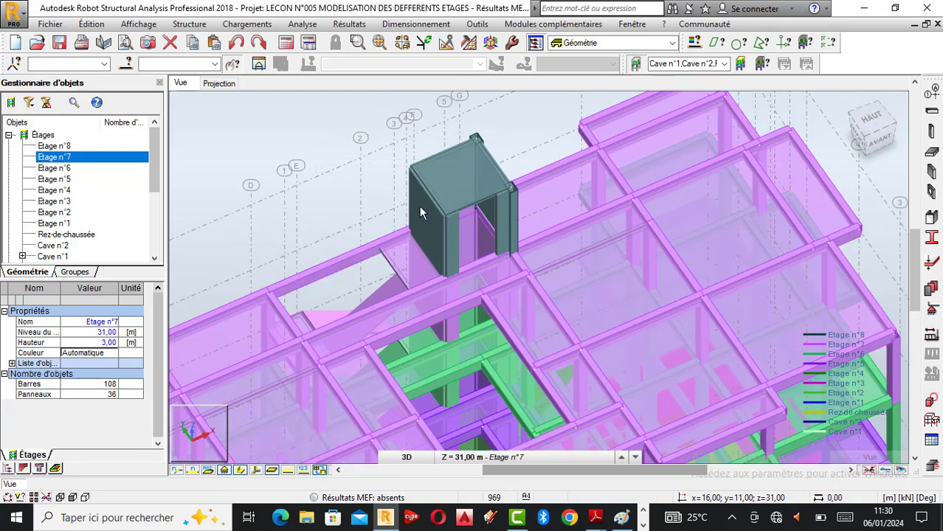
{"action": "scroll", "coordinate": [419, 206], "scroll_direction": "down", "scroll_amount": 1}
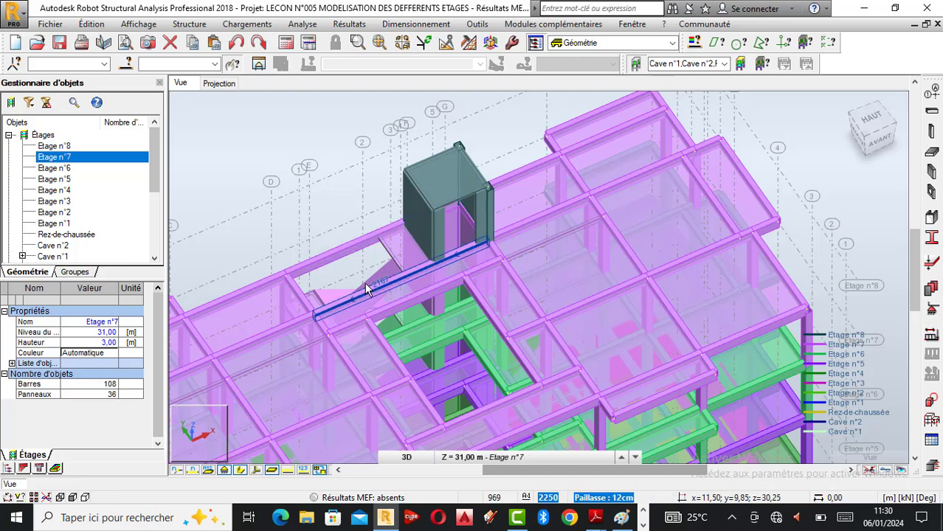
{"action": "scroll", "coordinate": [365, 282], "scroll_direction": "up", "scroll_amount": 1}
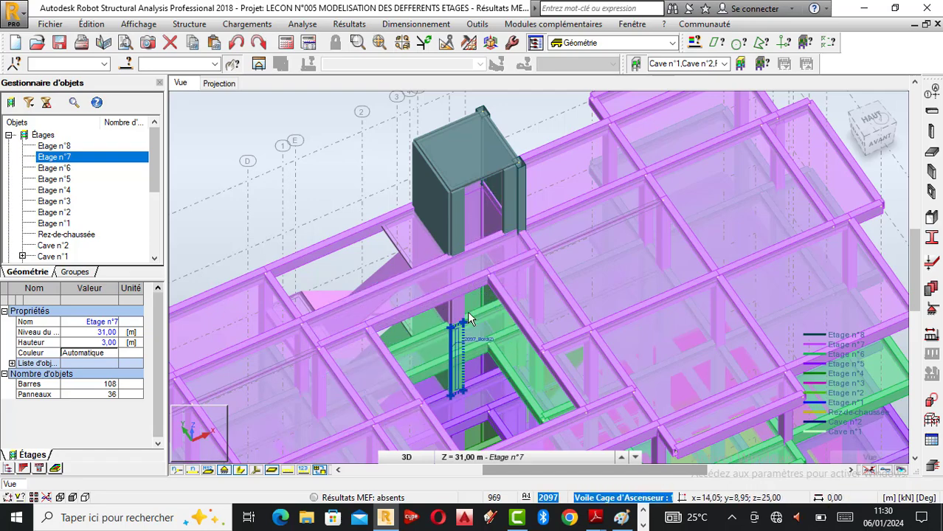
{"action": "scroll", "coordinate": [439, 330], "scroll_direction": "down", "scroll_amount": 1}
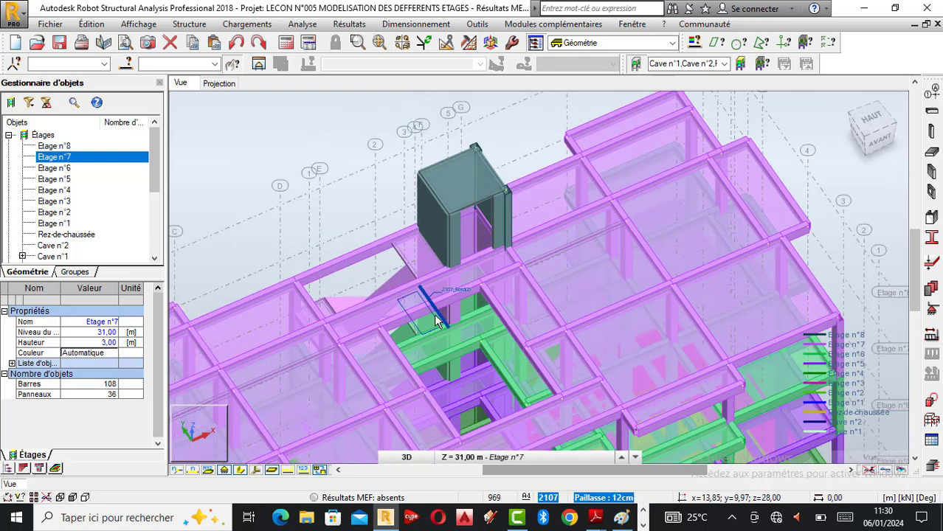
{"action": "scroll", "coordinate": [438, 324], "scroll_direction": "down", "scroll_amount": 1}
{"action": "scroll", "coordinate": [476, 363], "scroll_direction": "down", "scroll_amount": 1}
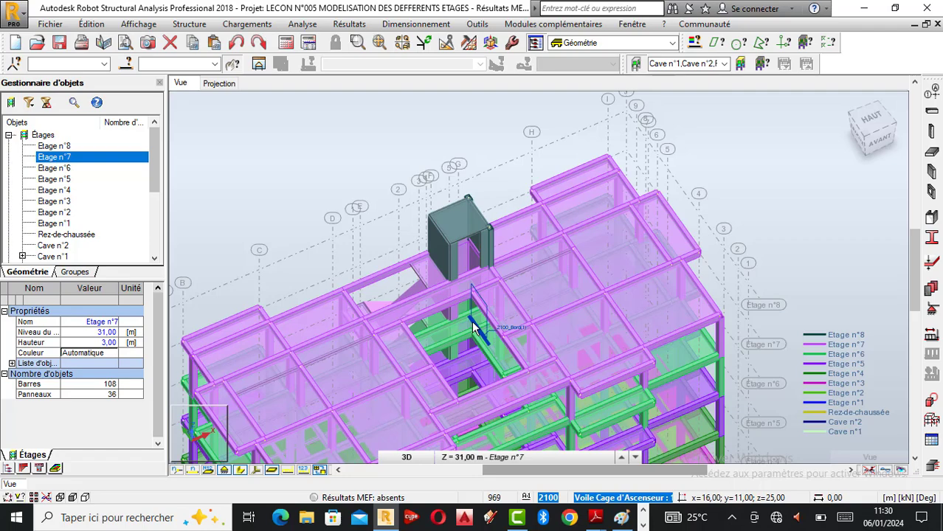
{"action": "scroll", "coordinate": [471, 320], "scroll_direction": "down", "scroll_amount": 1}
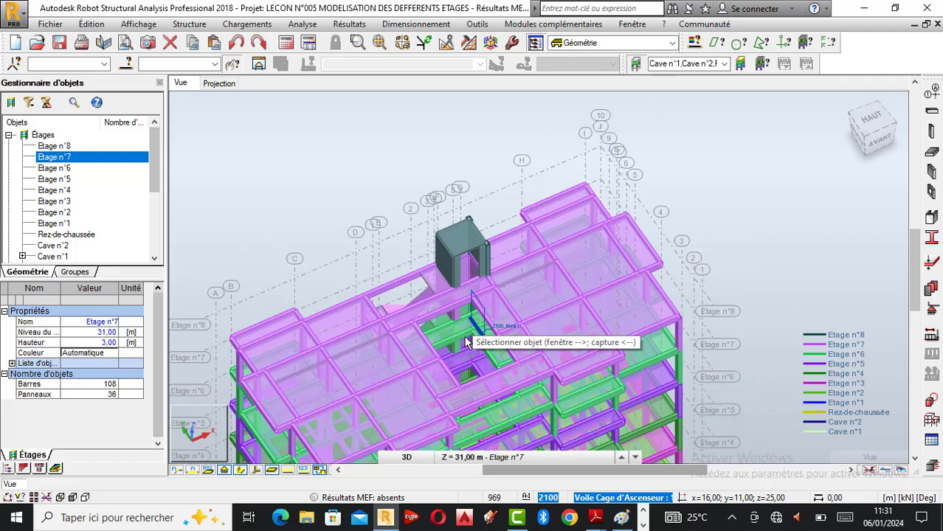
{"action": "right_click", "coordinate": [627, 180]}
{"action": "left_click", "coordinate": [649, 233]}
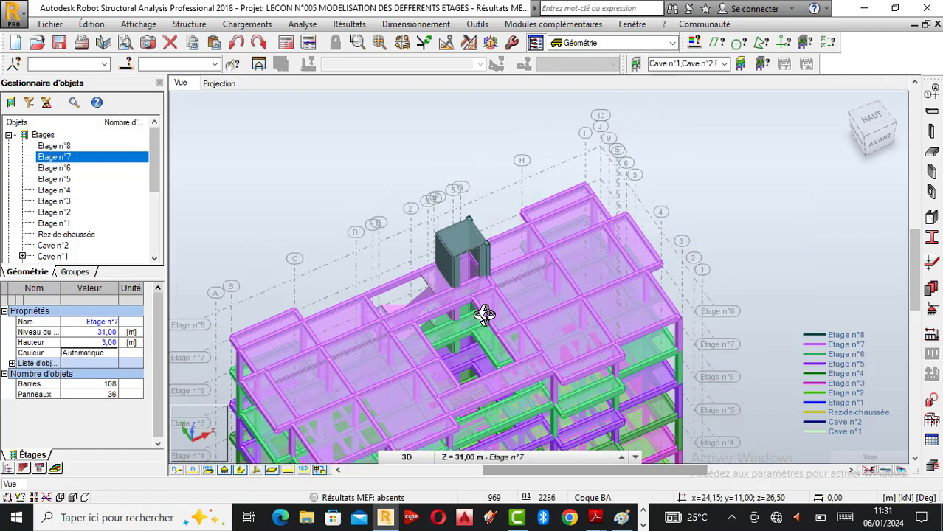
{"action": "left_click_drag", "start_coordinate": [487, 311], "coordinate": [387, 323]}
{"action": "scroll", "coordinate": [386, 323], "scroll_direction": "up", "scroll_amount": 4}
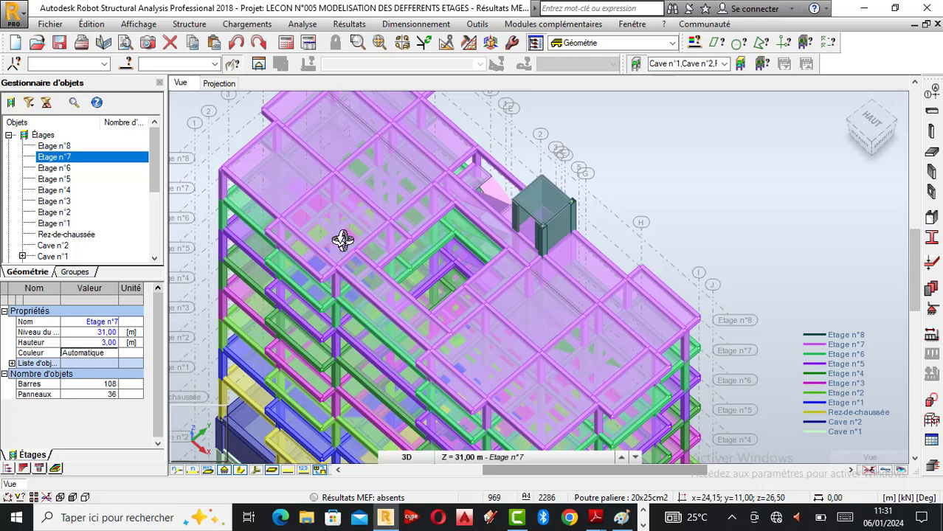
Step: Display the whole Etage n°7 floor alone in plan projection at level 31,00 m
{"action": "left_click", "coordinate": [219, 85]}
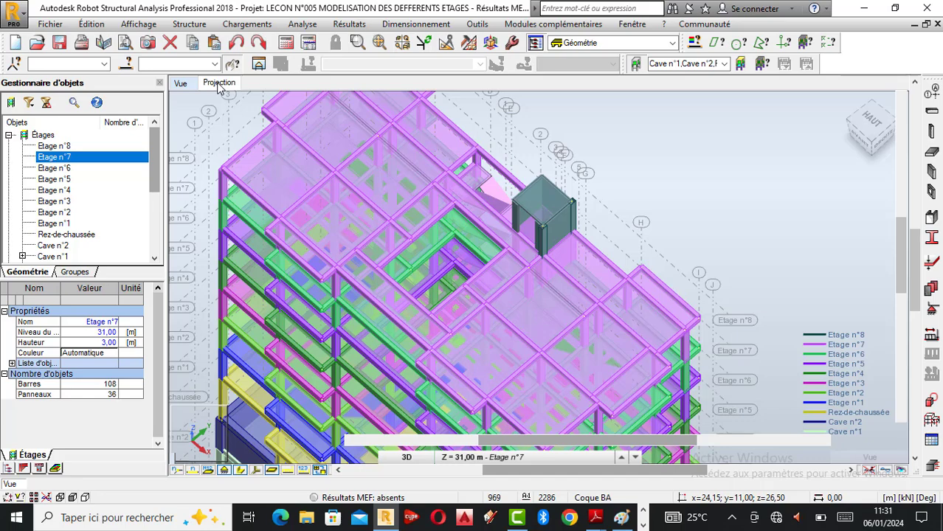
{"action": "left_click", "coordinate": [219, 82]}
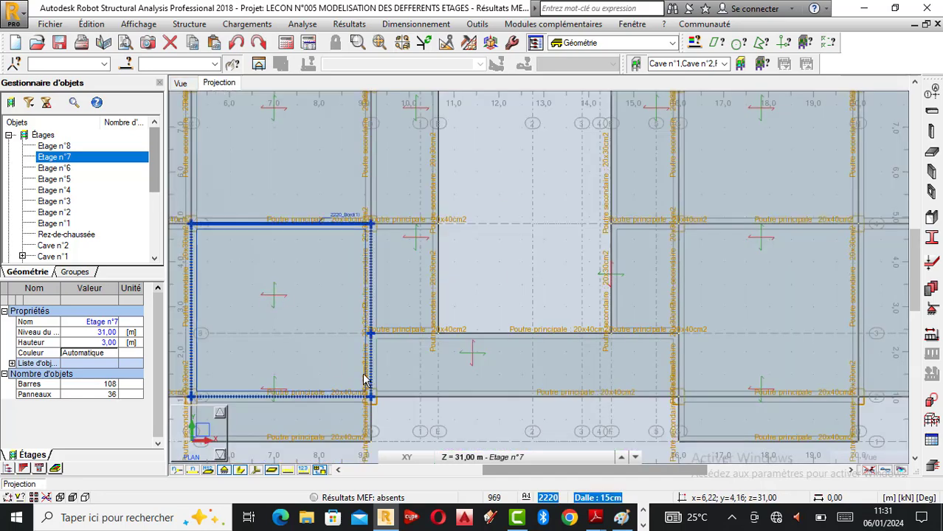
{"action": "left_click", "coordinate": [455, 457]}
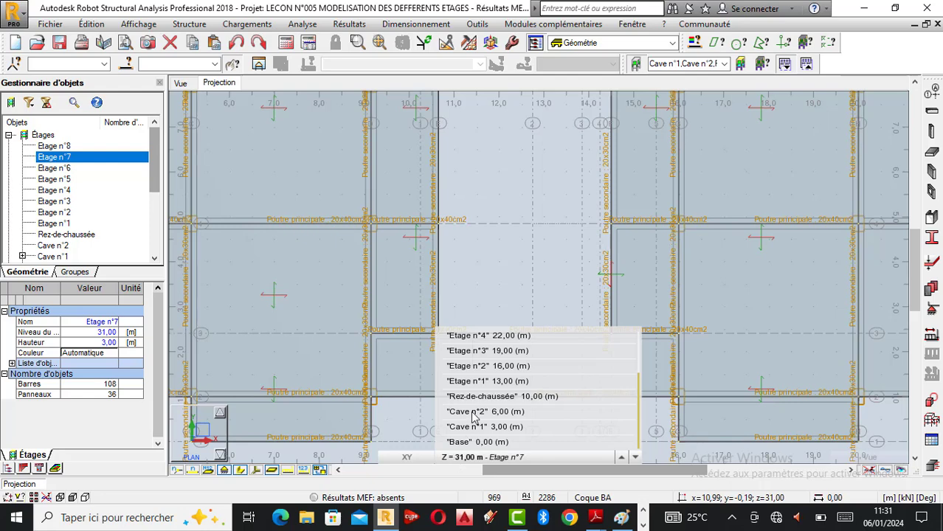
{"action": "scroll", "coordinate": [489, 378], "scroll_direction": "up", "scroll_amount": 4}
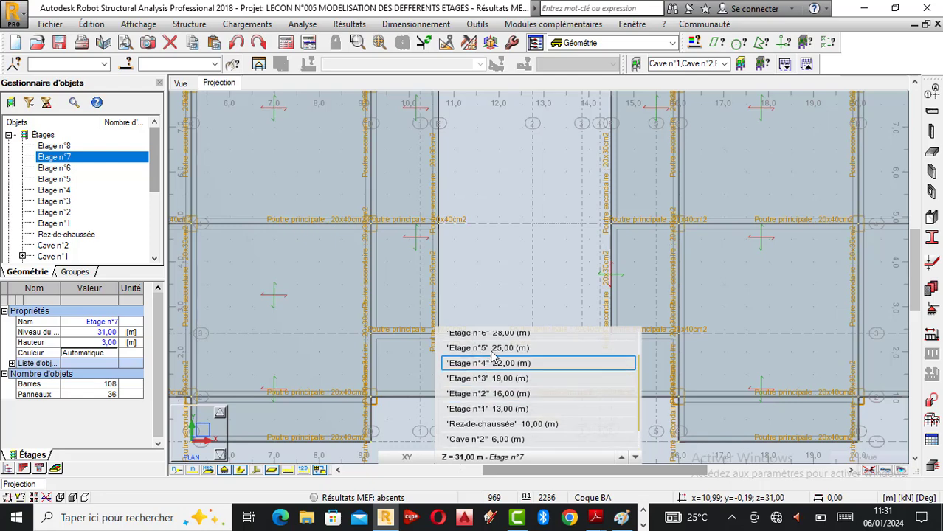
{"action": "scroll", "coordinate": [496, 363], "scroll_direction": "up", "scroll_amount": 1}
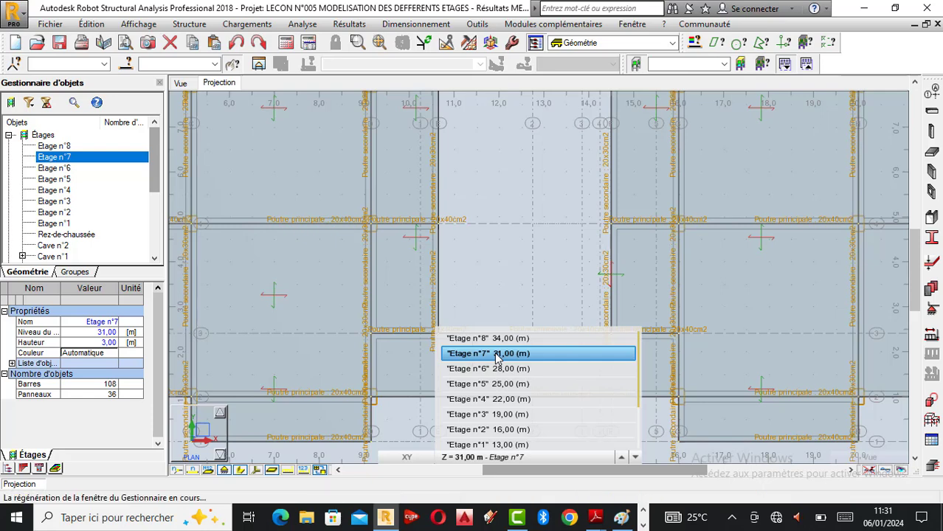
{"action": "left_click", "coordinate": [497, 357]}
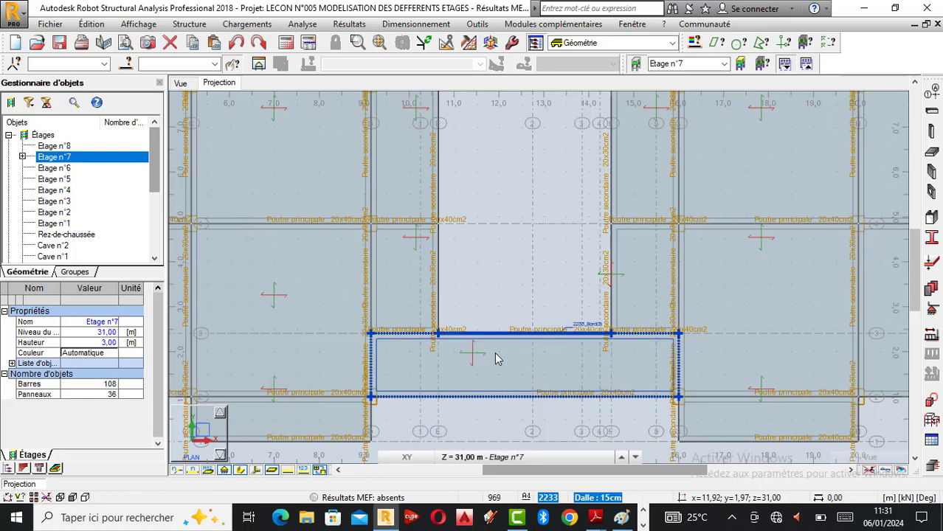
{"action": "scroll", "coordinate": [474, 420], "scroll_direction": "down", "scroll_amount": 2}
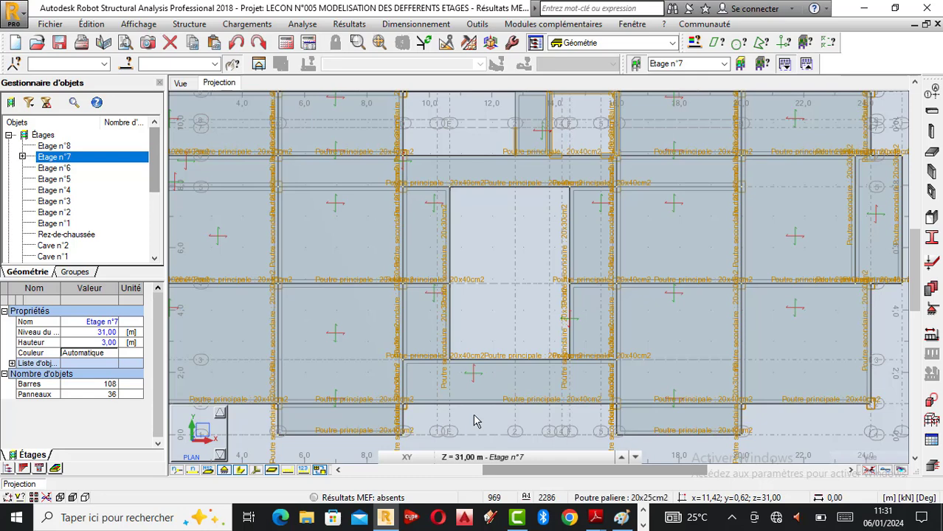
{"action": "scroll", "coordinate": [528, 334], "scroll_direction": "down", "scroll_amount": 1}
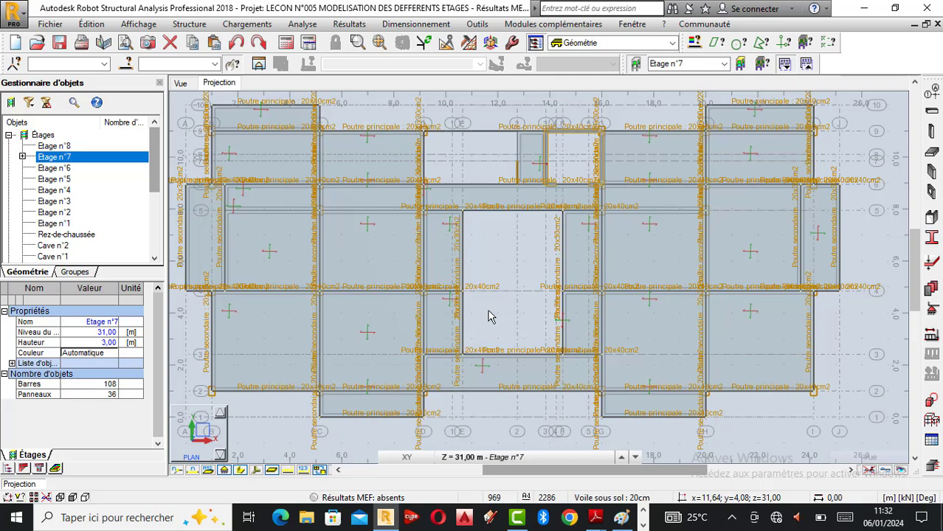
Step: Consult the dimensioned ground-floor plan and the plan of storeys 1 to 5 in Adobe Reader, then return to Robot
{"action": "mouse_move", "coordinate": [594, 519]}
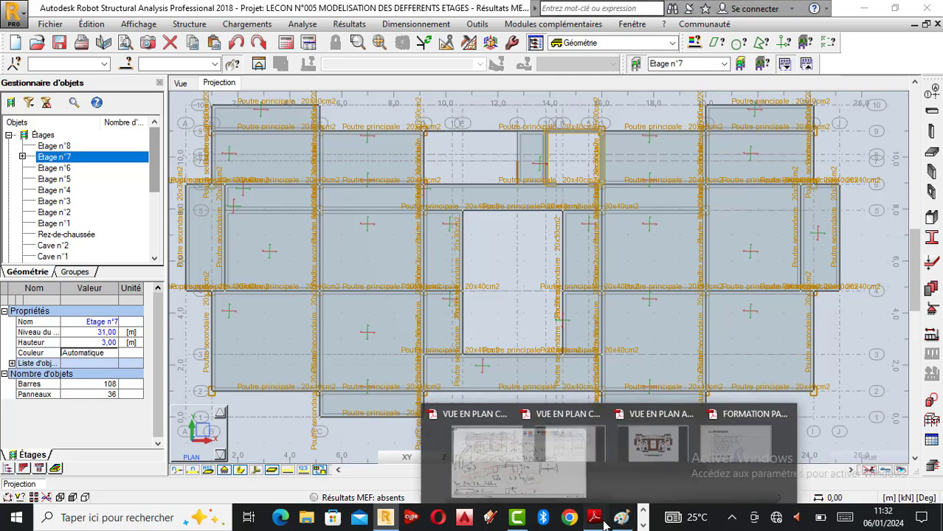
{"action": "left_click", "coordinate": [520, 467]}
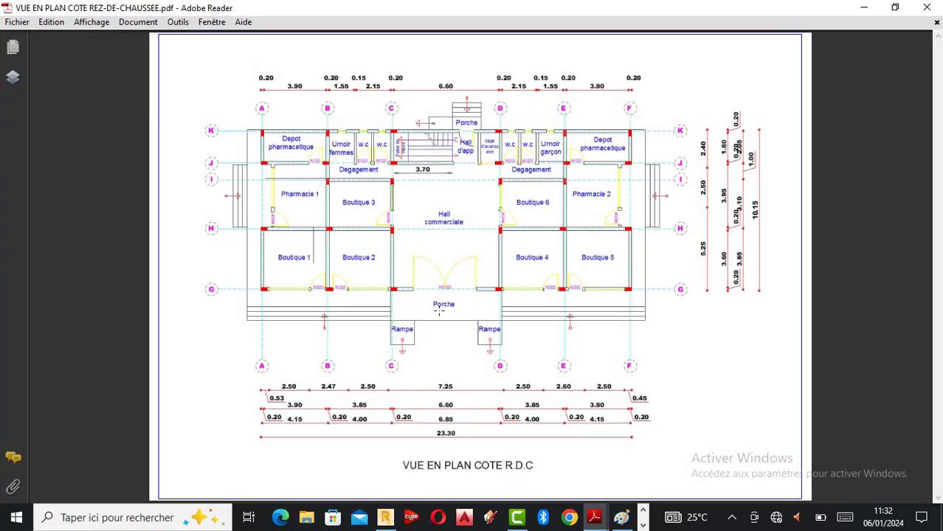
{"action": "left_click", "coordinate": [864, 8]}
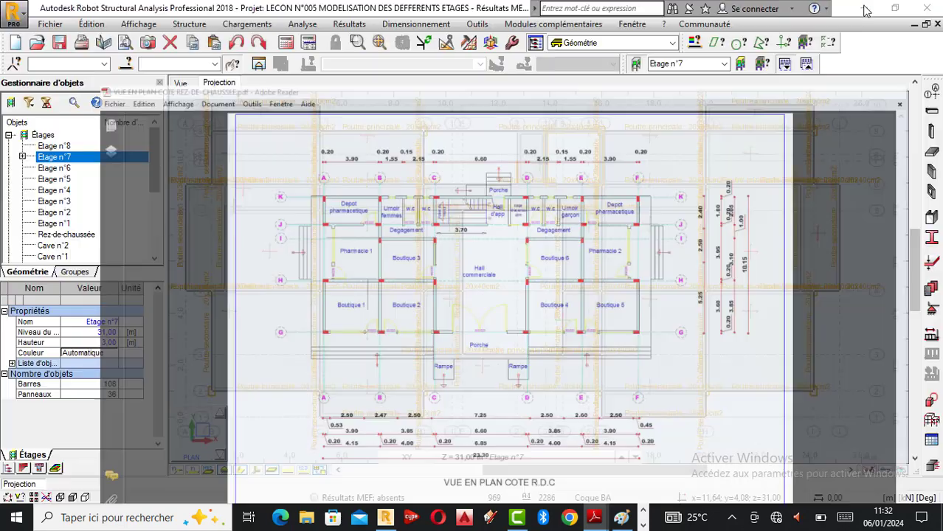
{"action": "mouse_move", "coordinate": [595, 518]}
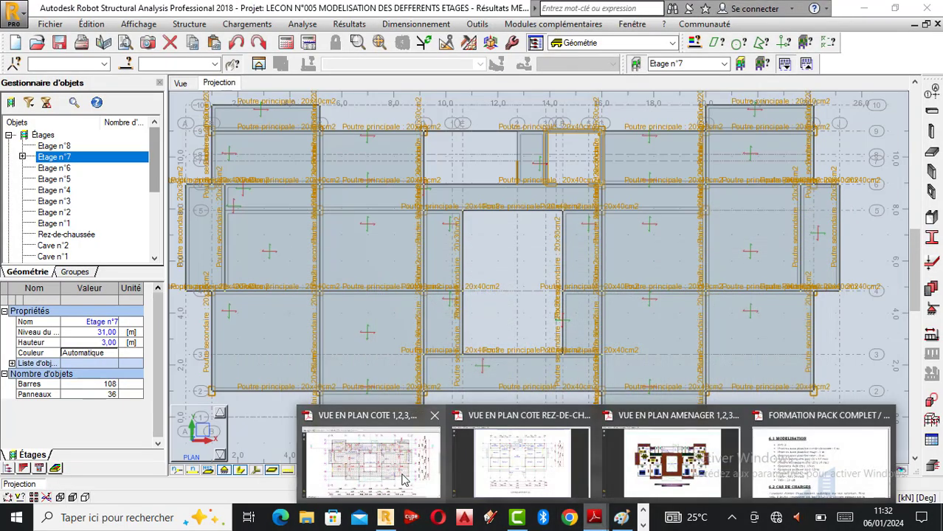
{"action": "left_click", "coordinate": [374, 468]}
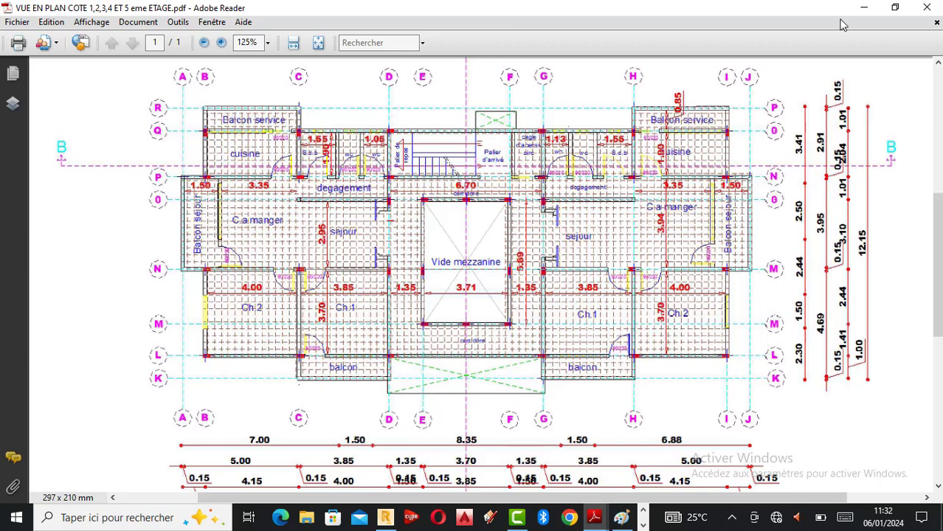
{"action": "left_click", "coordinate": [864, 7]}
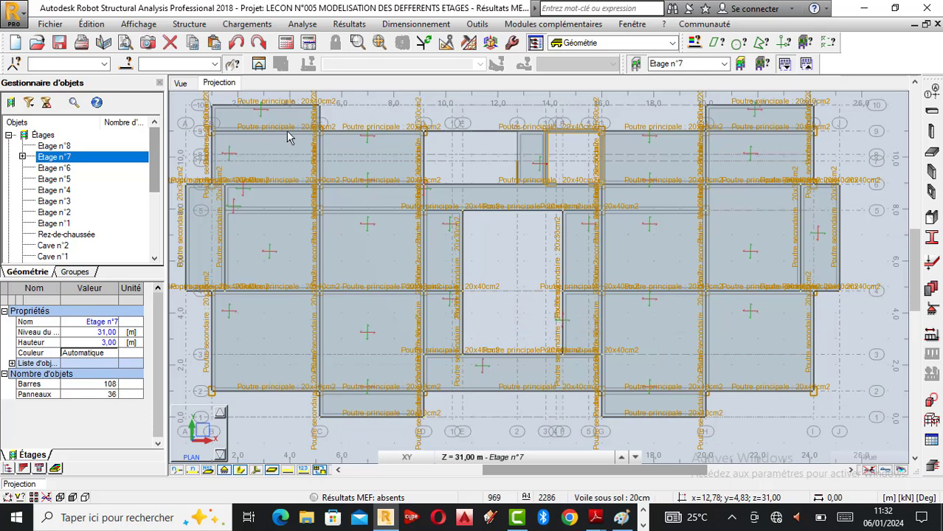
Step: Examine the isolated Etage n°7 floor around its central opening and stairwell in the 3D view
{"action": "left_click", "coordinate": [185, 84]}
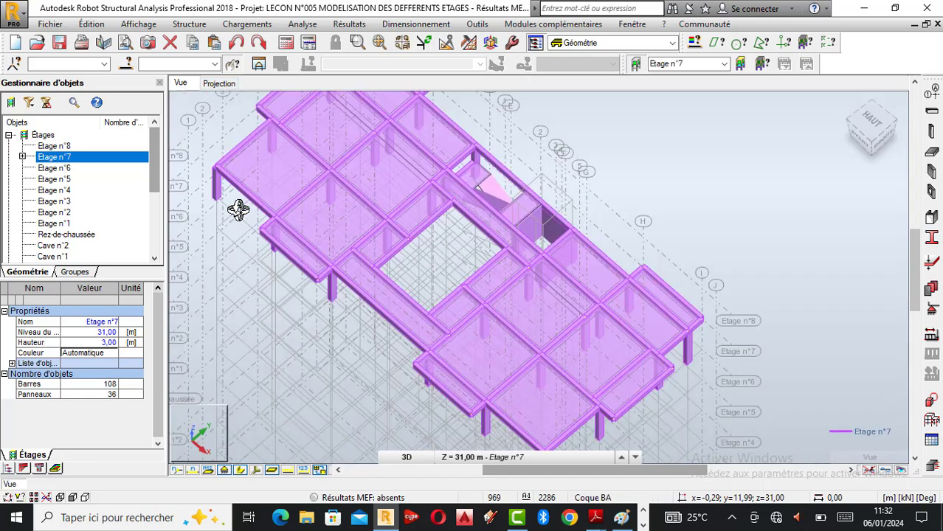
{"action": "scroll", "coordinate": [414, 272], "scroll_direction": "up", "scroll_amount": 1}
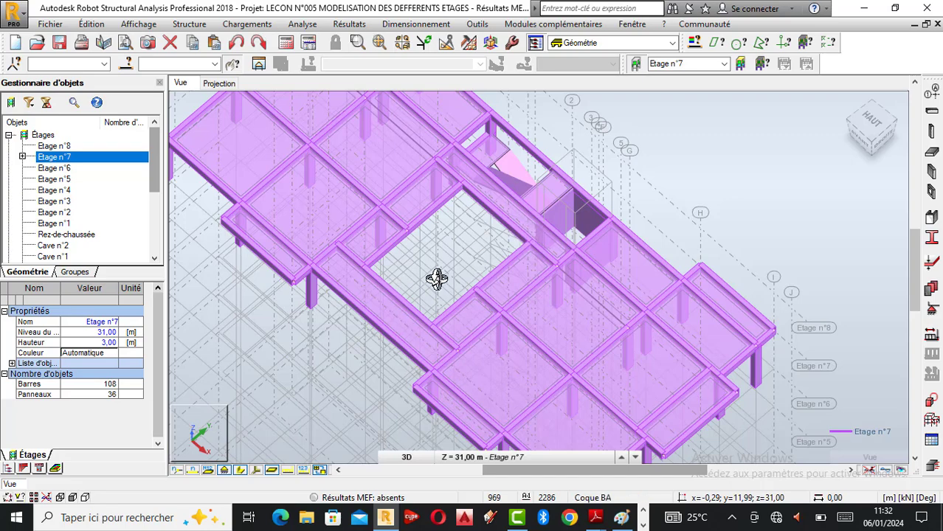
Step: Examine the beam and column joints around the central opening of Etage n°7 in 3D, and return to the plan projection
{"action": "scroll", "coordinate": [391, 245], "scroll_direction": "up", "scroll_amount": 2}
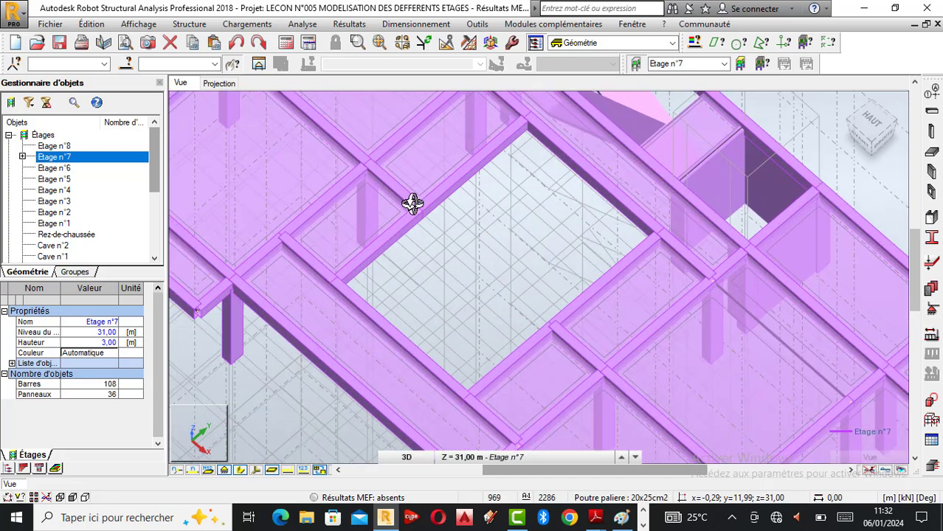
{"action": "scroll", "coordinate": [348, 195], "scroll_direction": "up", "scroll_amount": 2}
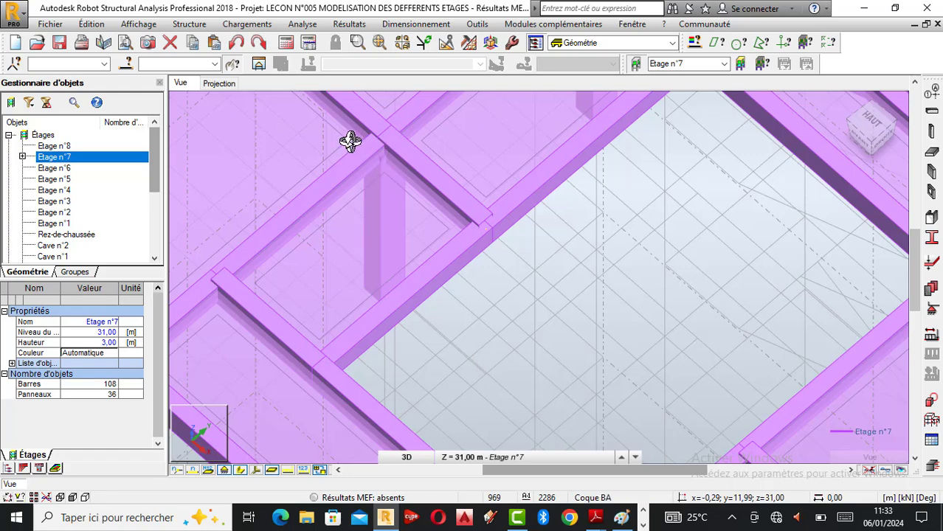
{"action": "scroll", "coordinate": [399, 148], "scroll_direction": "up", "scroll_amount": 3}
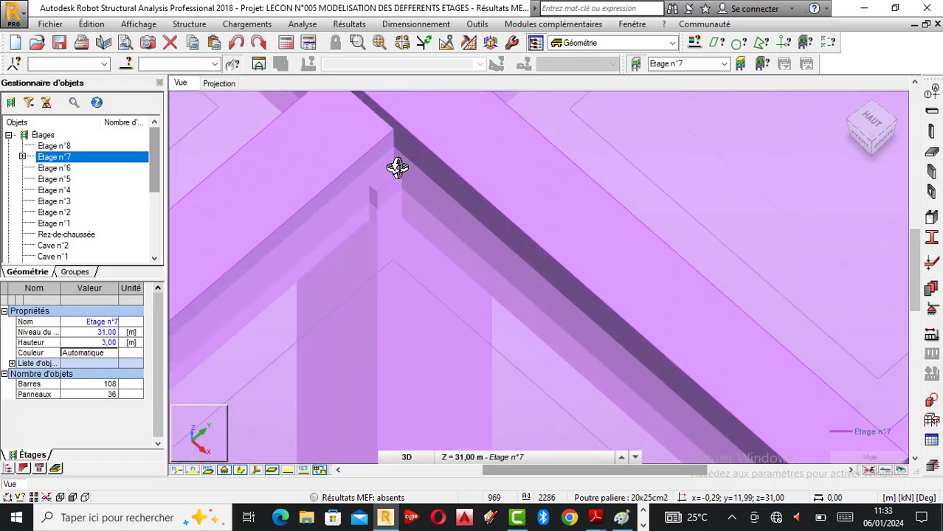
{"action": "scroll", "coordinate": [396, 167], "scroll_direction": "up", "scroll_amount": 2}
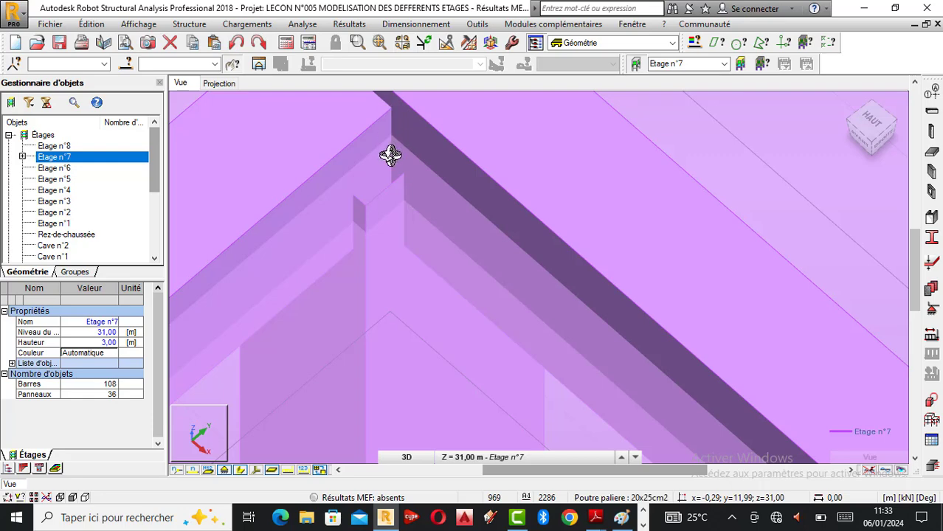
{"action": "scroll", "coordinate": [391, 133], "scroll_direction": "down", "scroll_amount": 3}
{"action": "scroll", "coordinate": [385, 173], "scroll_direction": "down", "scroll_amount": 2}
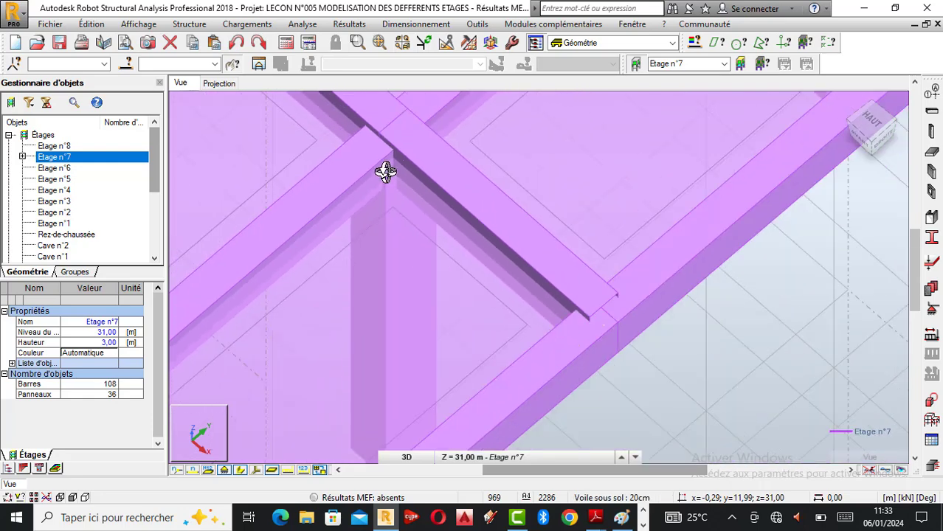
{"action": "scroll", "coordinate": [391, 187], "scroll_direction": "down", "scroll_amount": 2}
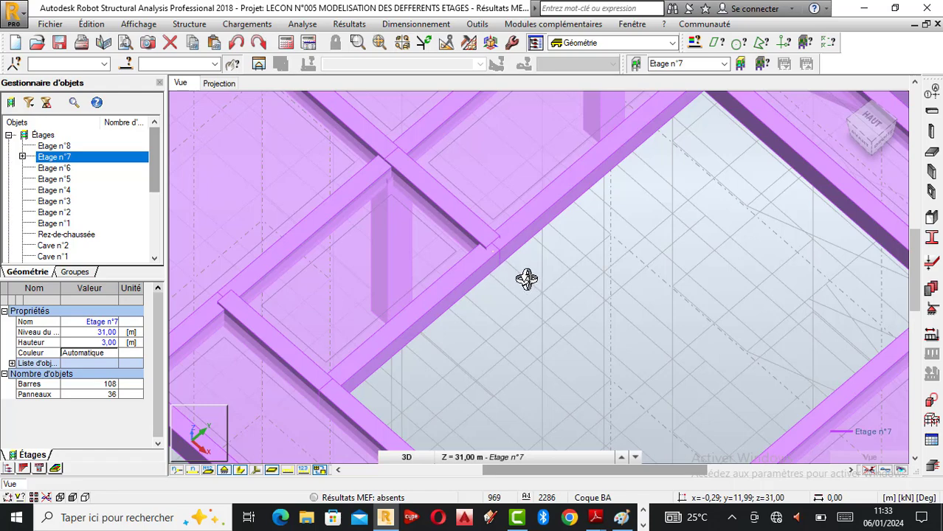
{"action": "scroll", "coordinate": [486, 242], "scroll_direction": "down", "scroll_amount": 2}
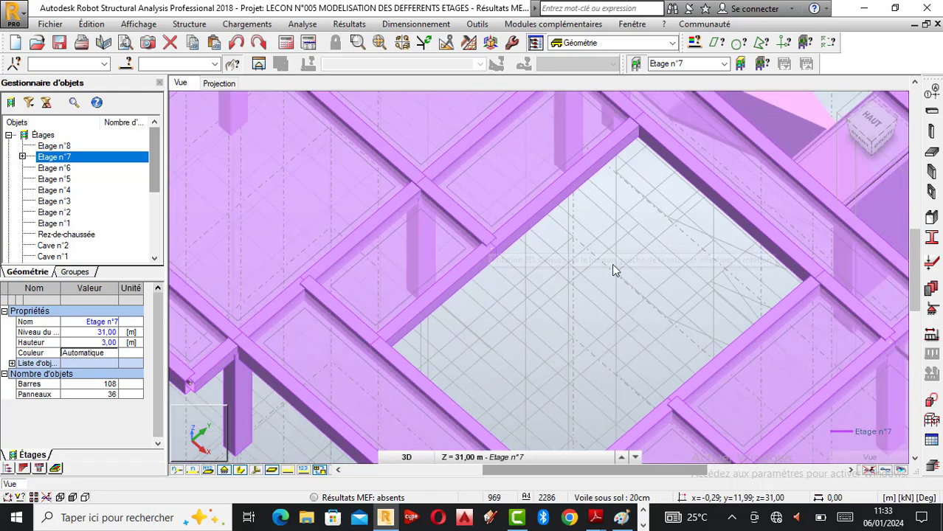
{"action": "scroll", "coordinate": [555, 301], "scroll_direction": "down", "scroll_amount": 2}
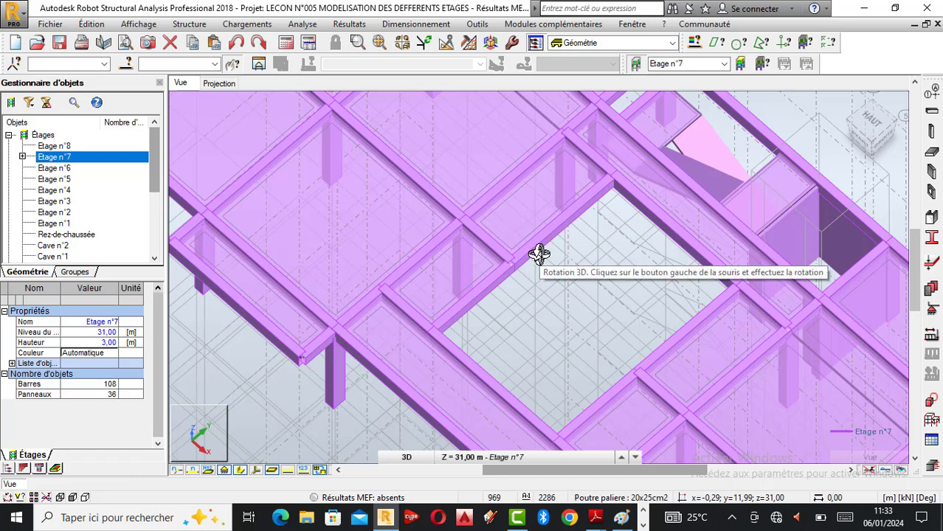
{"action": "left_click", "coordinate": [221, 83]}
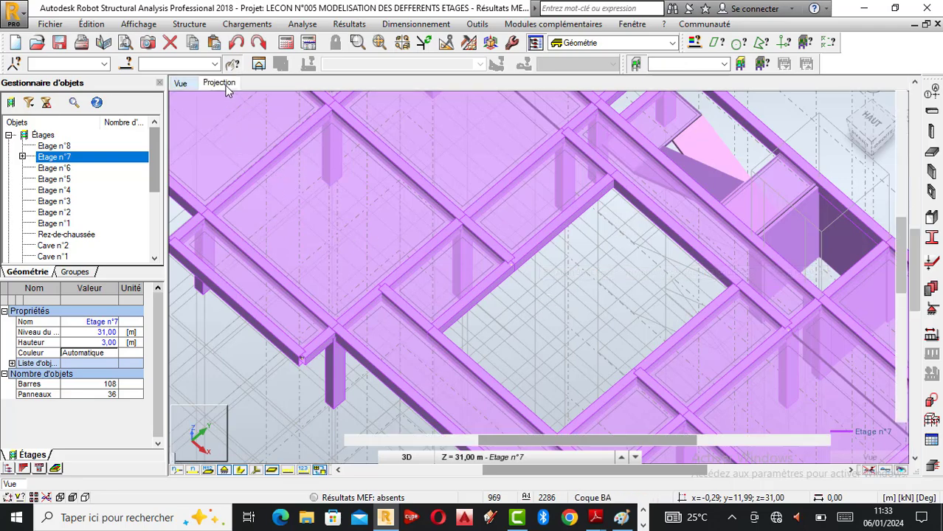
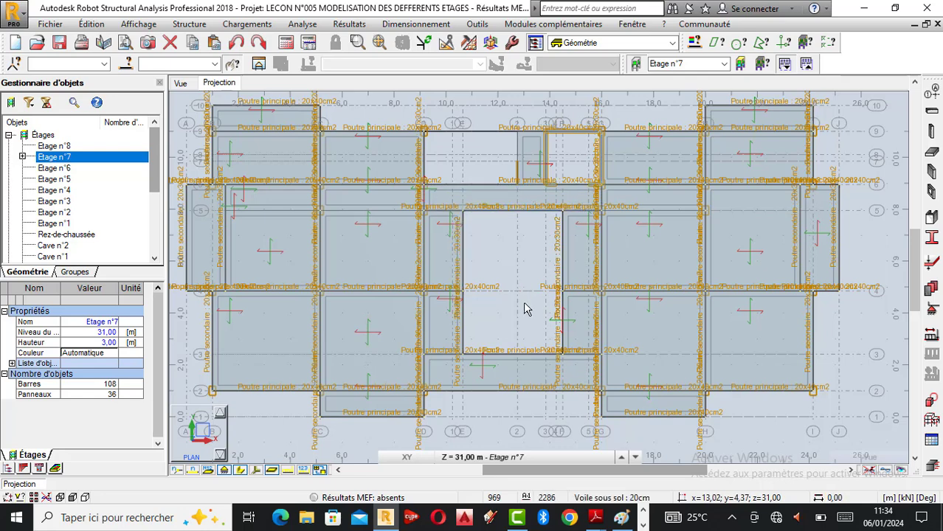
{"action": "left_click", "coordinate": [932, 153]}
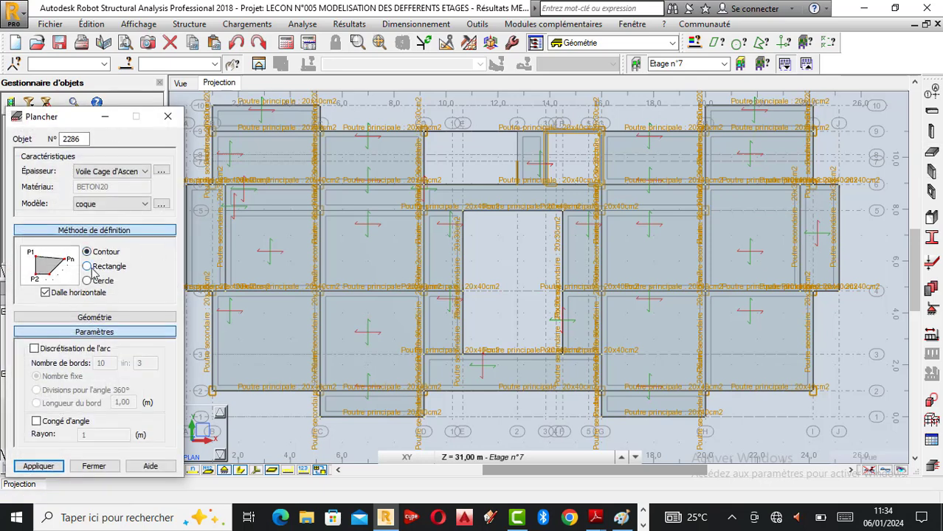
{"action": "left_click", "coordinate": [126, 171]}
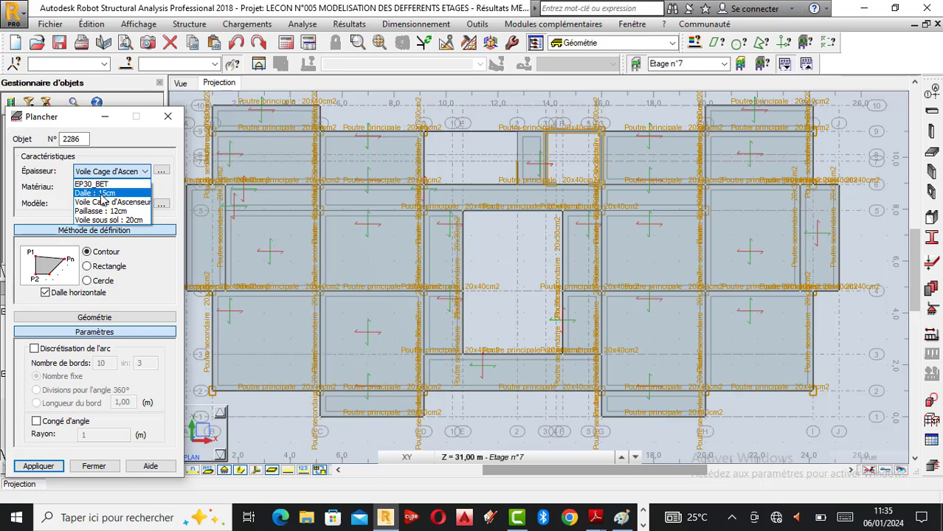
{"action": "left_click", "coordinate": [167, 118]}
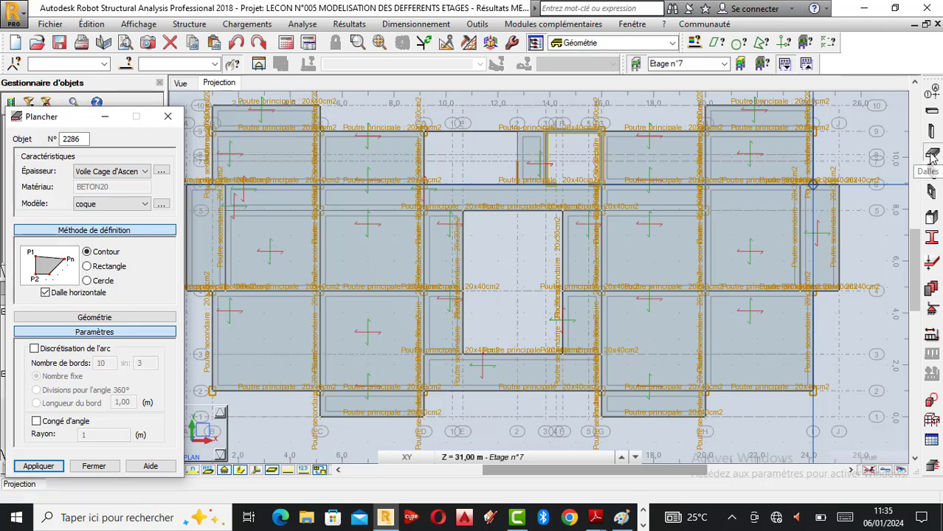
{"action": "left_click", "coordinate": [168, 117]}
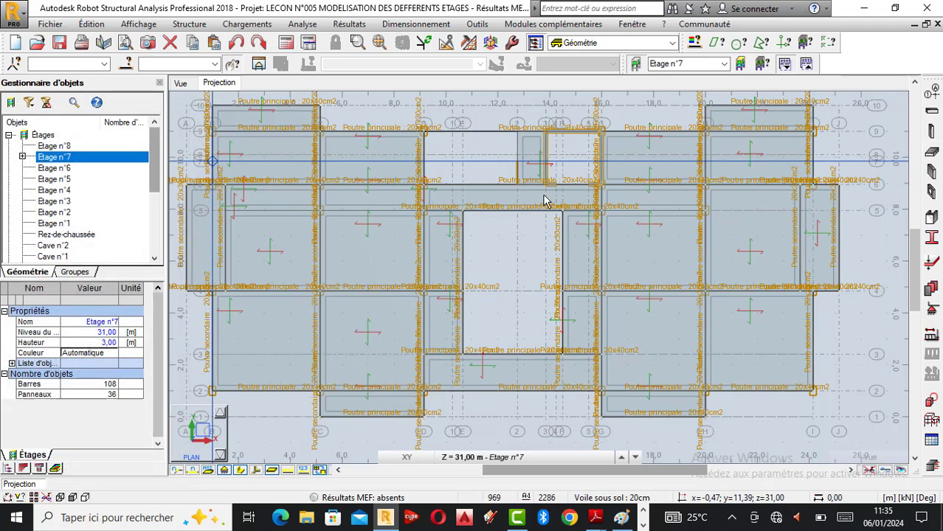
Step: Start a new uniform thickness definition for the floor slab and name it "Dalle piscine : 15Cm"
{"action": "left_click", "coordinate": [931, 153]}
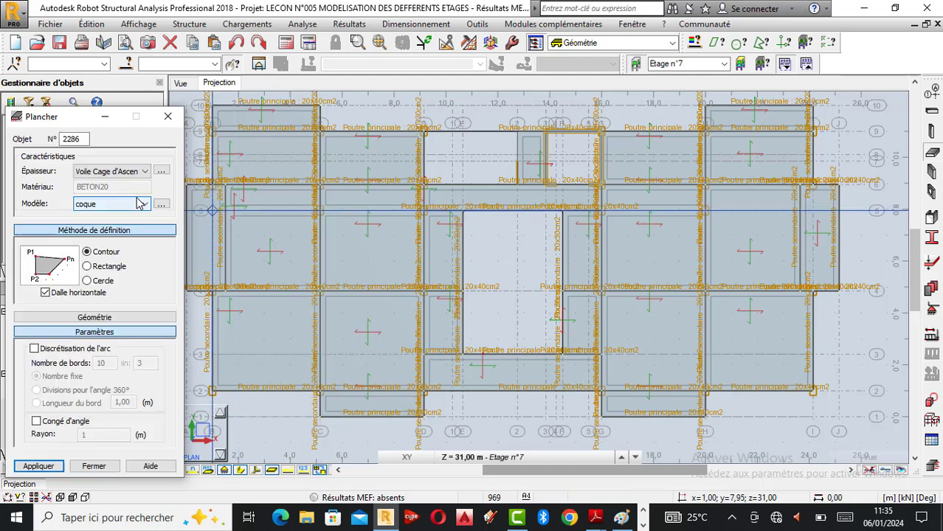
{"action": "left_click", "coordinate": [160, 172]}
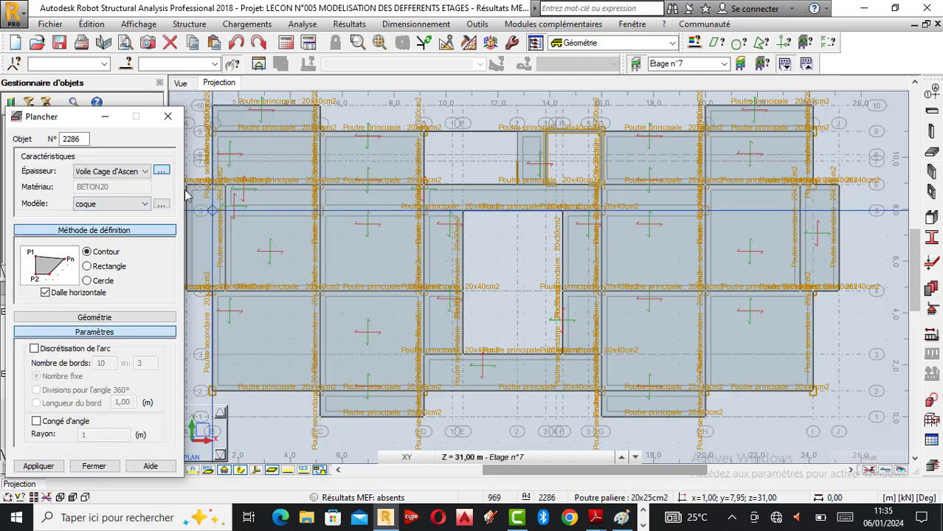
{"action": "left_click", "coordinate": [496, 306]}
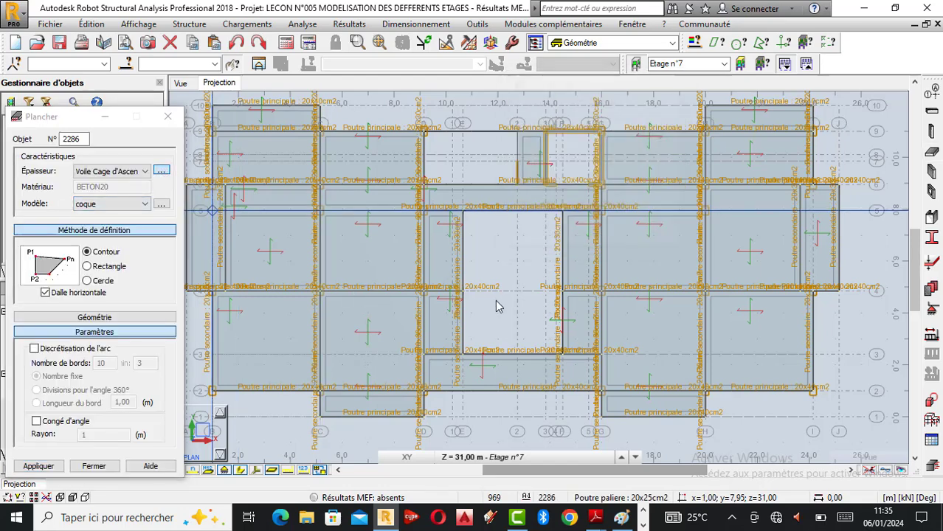
{"action": "left_click", "coordinate": [576, 283]}
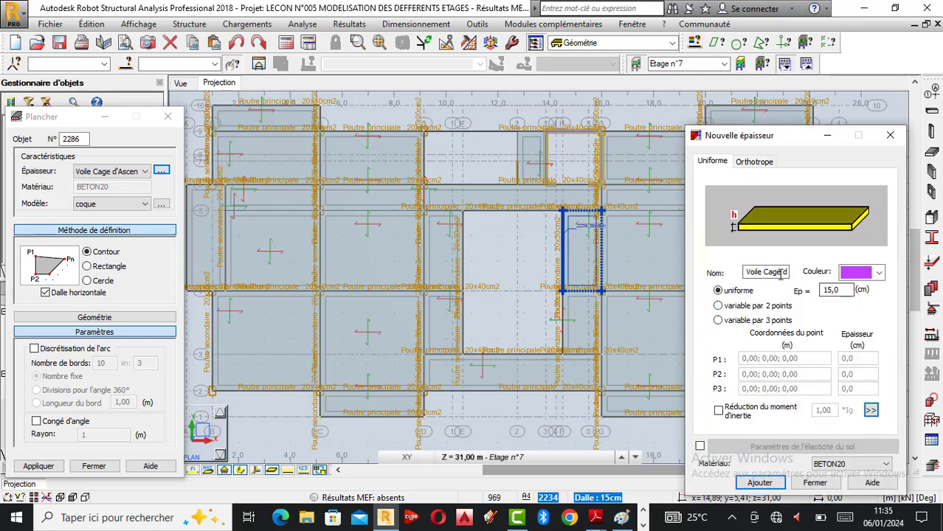
{"action": "left_click_drag", "start_coordinate": [747, 272], "coordinate": [775, 288]}
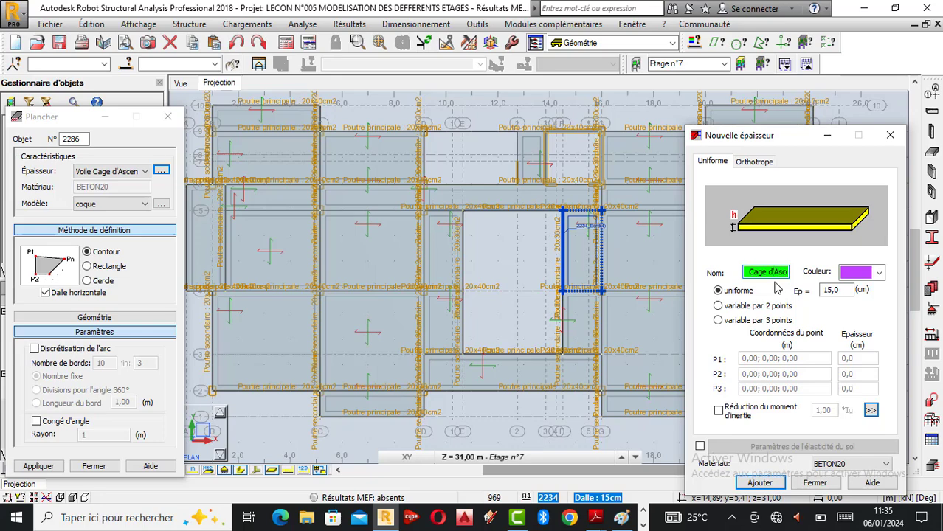
{"action": "key", "text": "Right"}
{"action": "key", "text": "Right"}
{"action": "key", "text": "Right"}
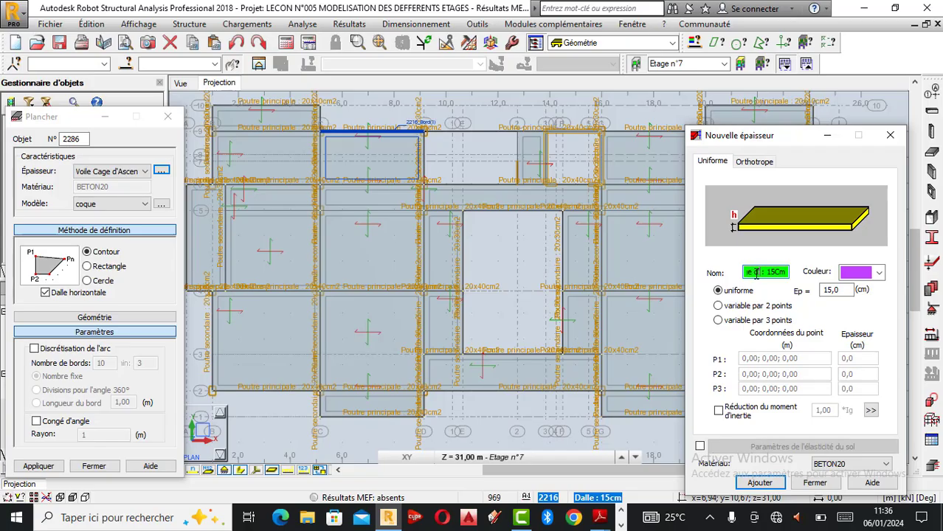
{"action": "type", "text": "Cage"}
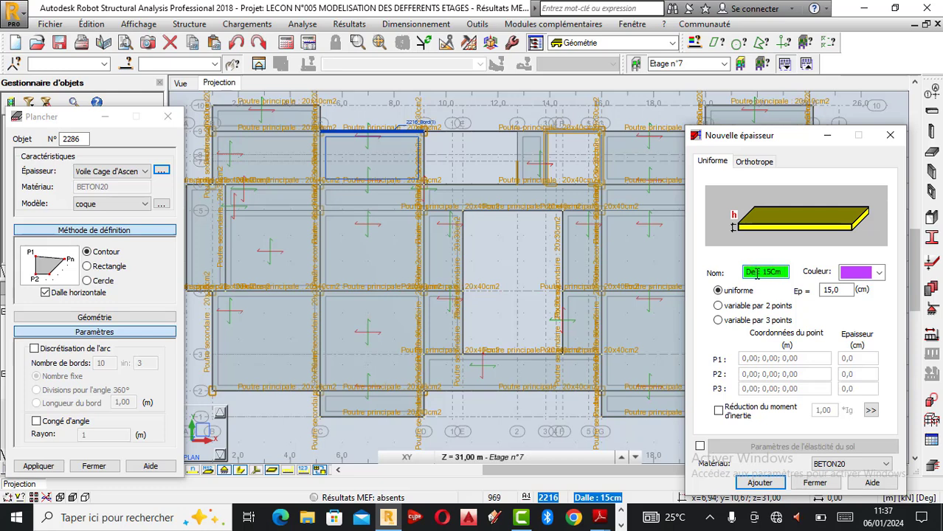
{"action": "type", "text": "l pl"}
Step: Give the new pool slab thickness an orange-red colour and add it to the available thicknesses
{"action": "left_click", "coordinate": [879, 272]}
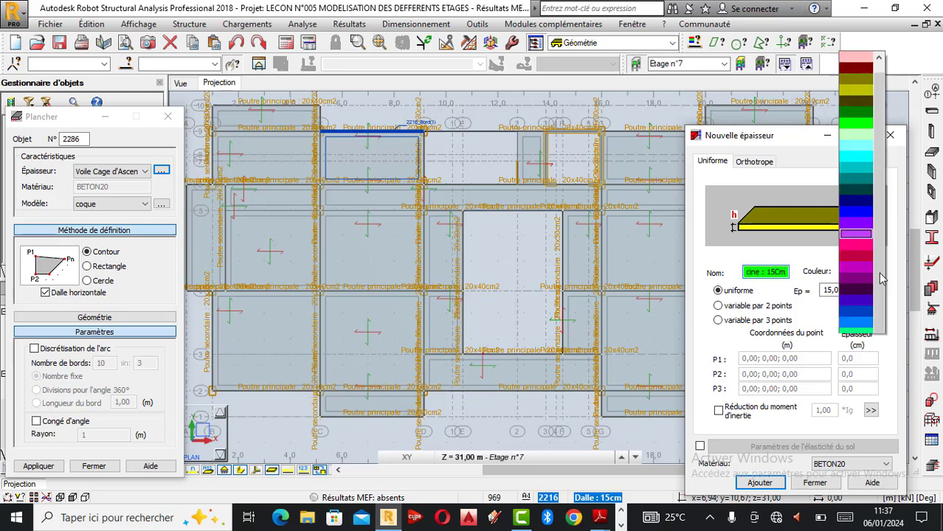
{"action": "left_click", "coordinate": [859, 328]}
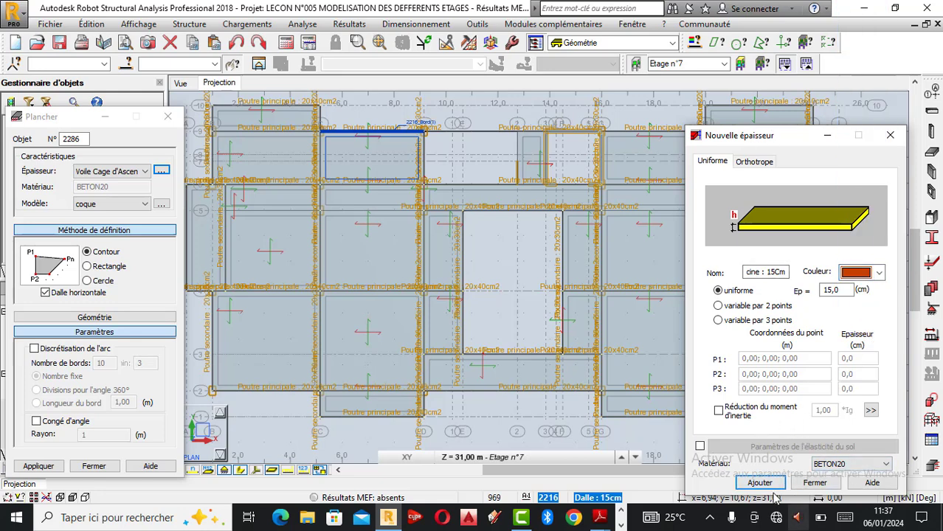
{"action": "left_click", "coordinate": [815, 484]}
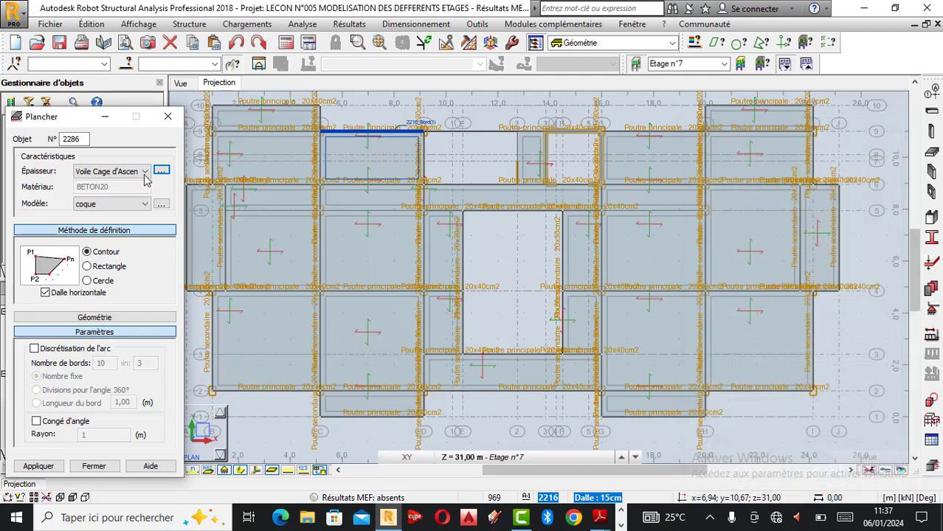
Step: Create a rectangular slab with thickness Dalle piscine : 15Cm over the central opening, from (10.65; 7.95) to (14.50; 2.41) m
{"action": "left_click", "coordinate": [135, 173]}
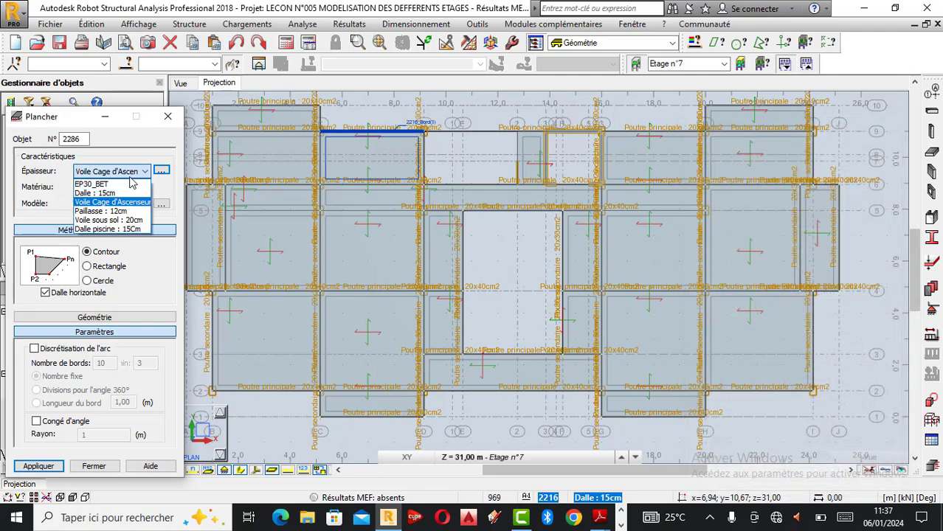
{"action": "left_click", "coordinate": [108, 229]}
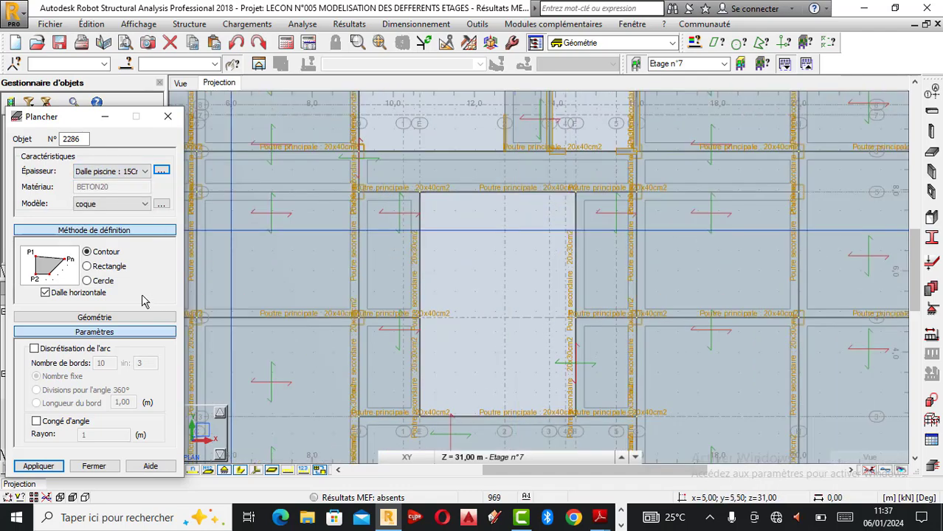
{"action": "left_click", "coordinate": [107, 266]}
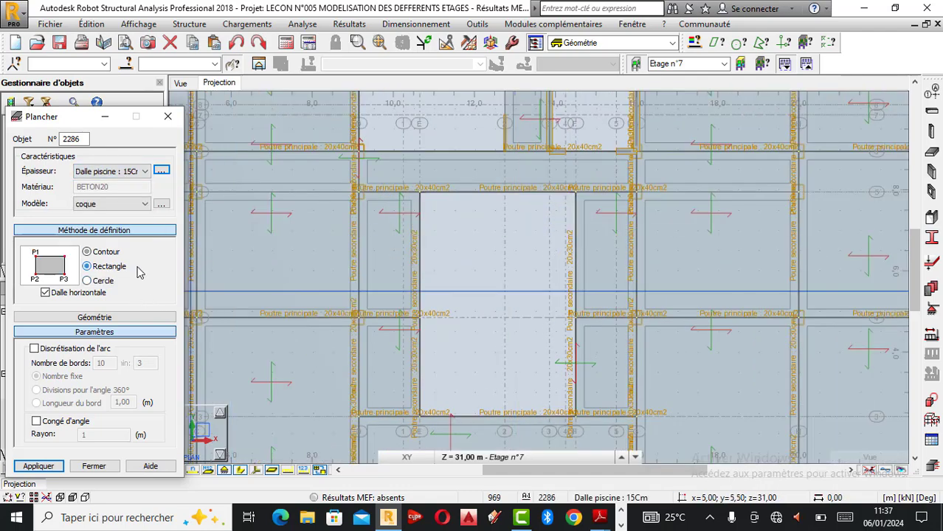
{"action": "left_click", "coordinate": [422, 201]}
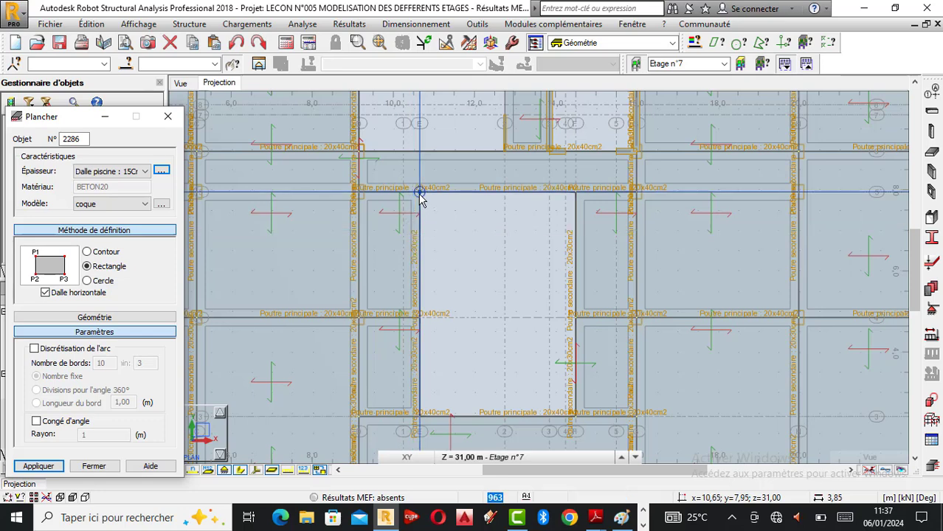
{"action": "left_click", "coordinate": [420, 195]}
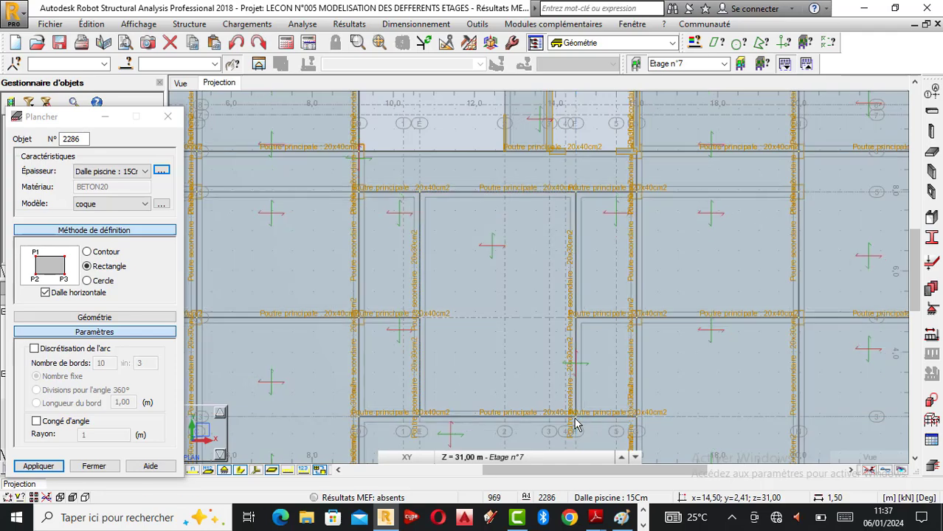
{"action": "scroll", "coordinate": [509, 238], "scroll_direction": "down", "scroll_amount": 3}
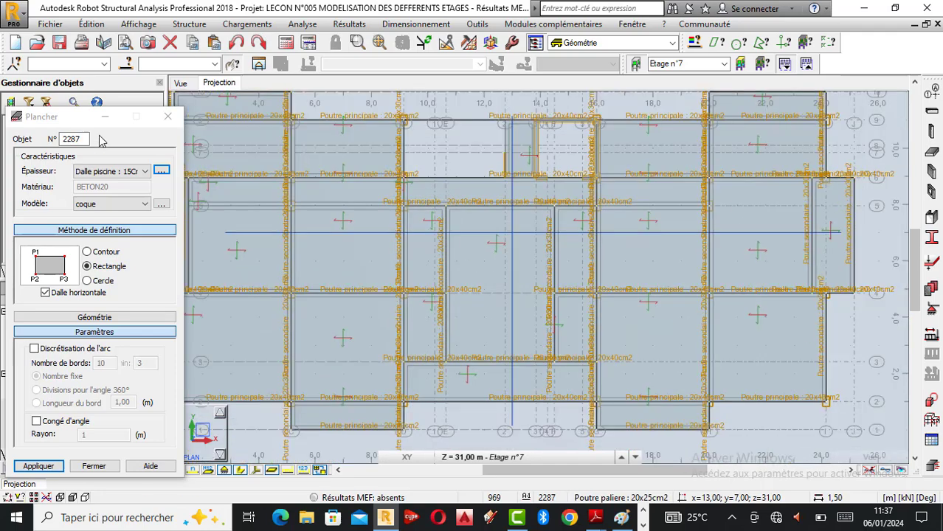
{"action": "left_click", "coordinate": [167, 116]}
Step: Check the new pool slab in 3D, and compare its thickness type with a neighbouring floor panel in plan
{"action": "left_click", "coordinate": [184, 84]}
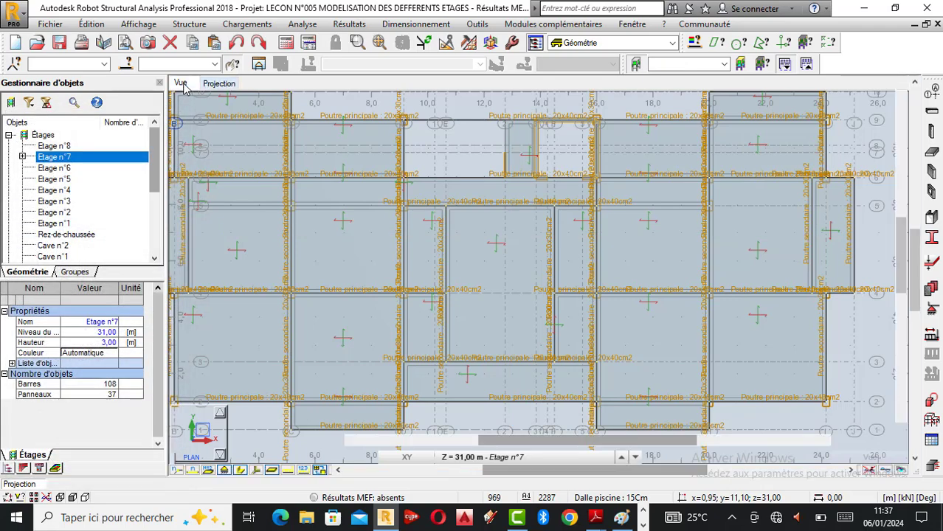
{"action": "scroll", "coordinate": [546, 259], "scroll_direction": "up", "scroll_amount": 3}
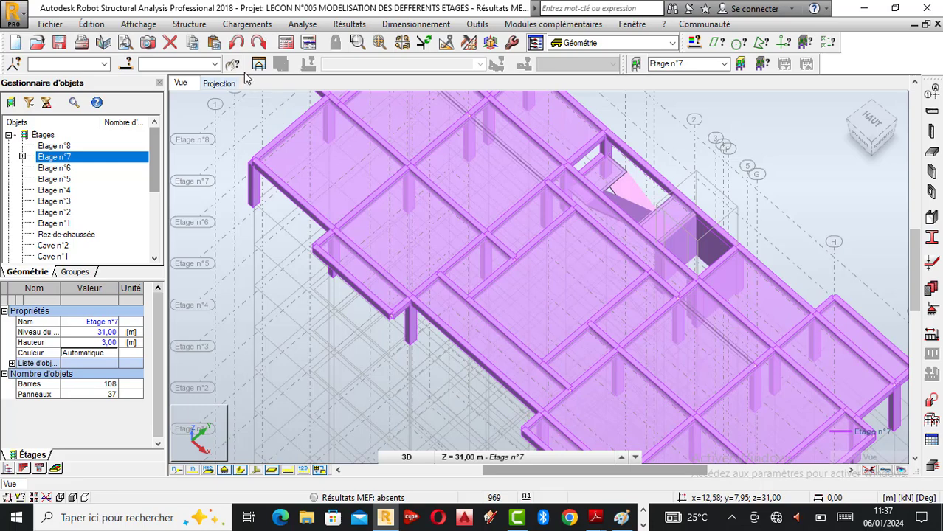
{"action": "left_click", "coordinate": [219, 85]}
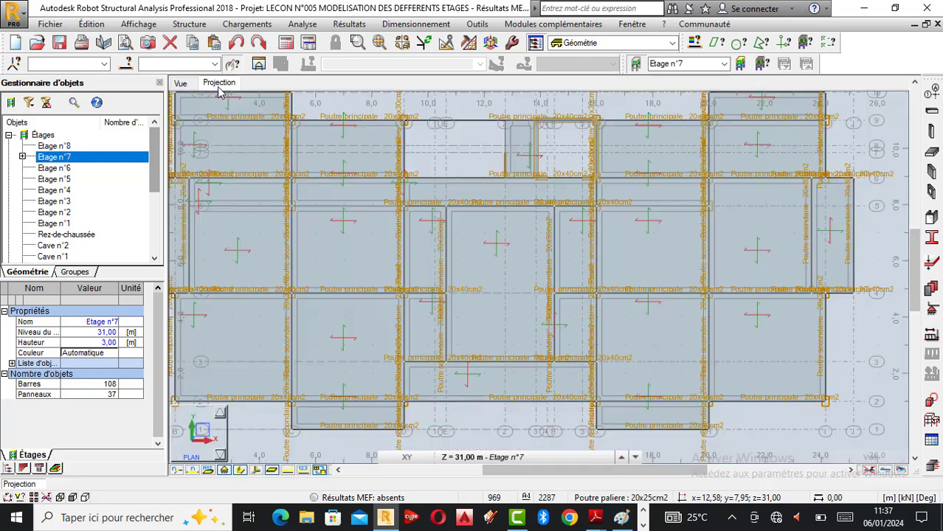
{"action": "left_click", "coordinate": [490, 282]}
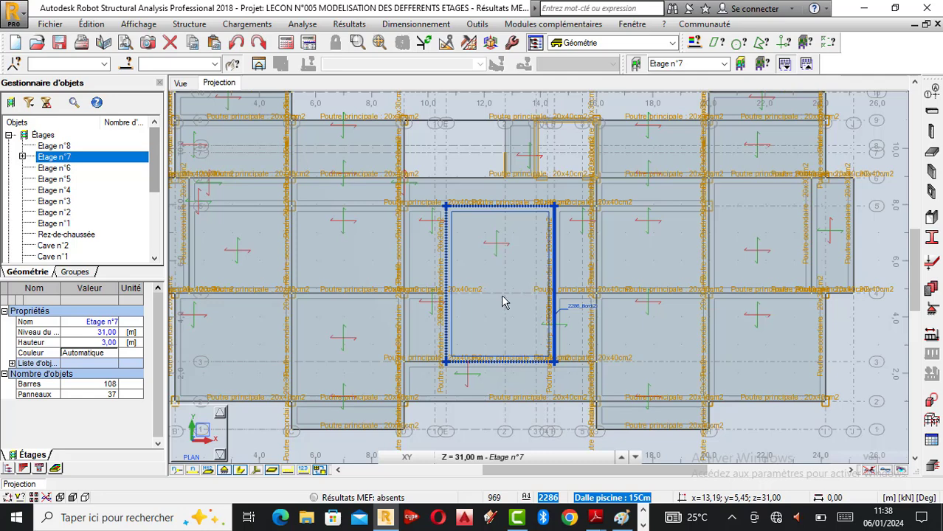
{"action": "left_click", "coordinate": [676, 270]}
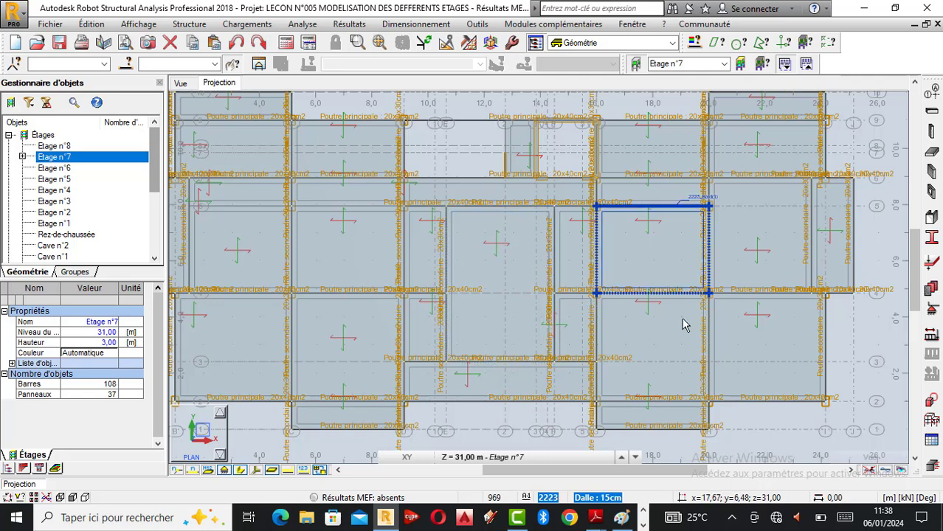
Step: Inspect the central pool slab's outline and thickness type in plan, with a brief look at the 3D view
{"action": "left_click", "coordinate": [670, 339]}
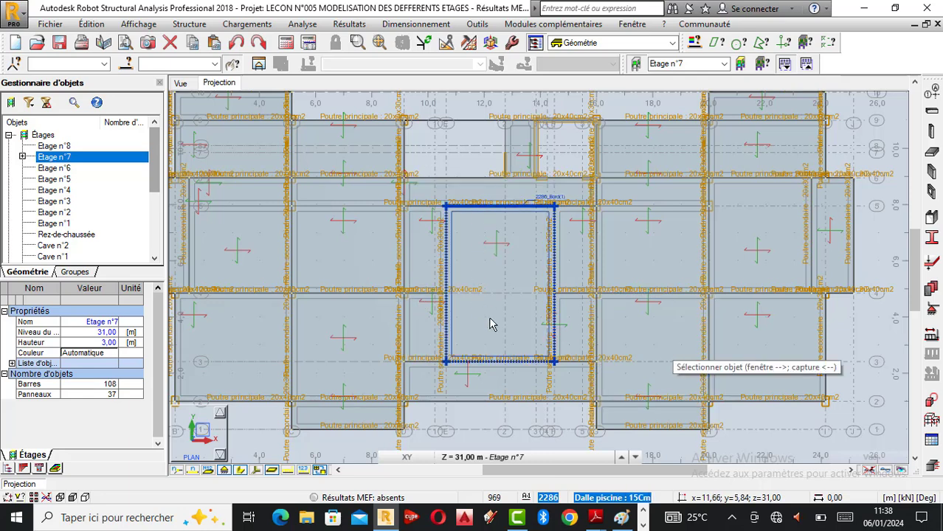
{"action": "scroll", "coordinate": [504, 231], "scroll_direction": "up", "scroll_amount": 3}
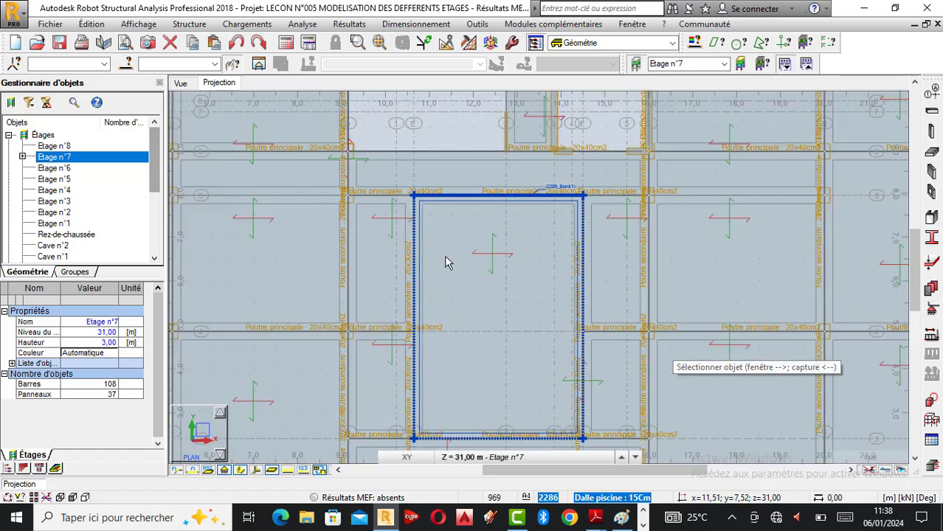
{"action": "left_click", "coordinate": [521, 246]}
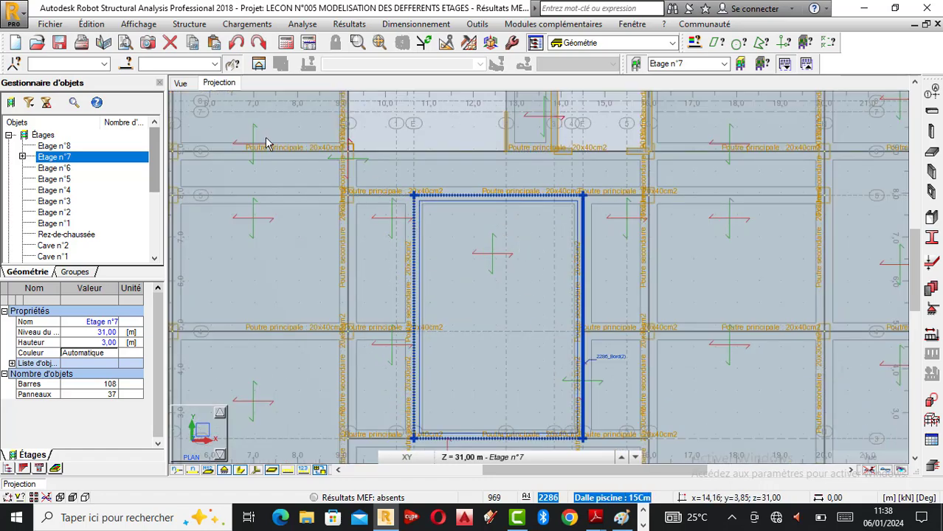
{"action": "left_click", "coordinate": [192, 89]}
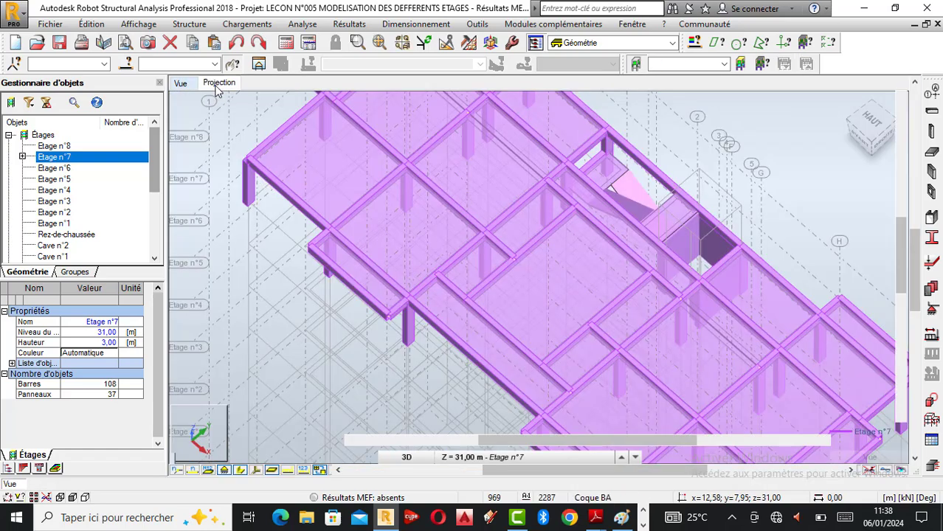
{"action": "left_click", "coordinate": [216, 87]}
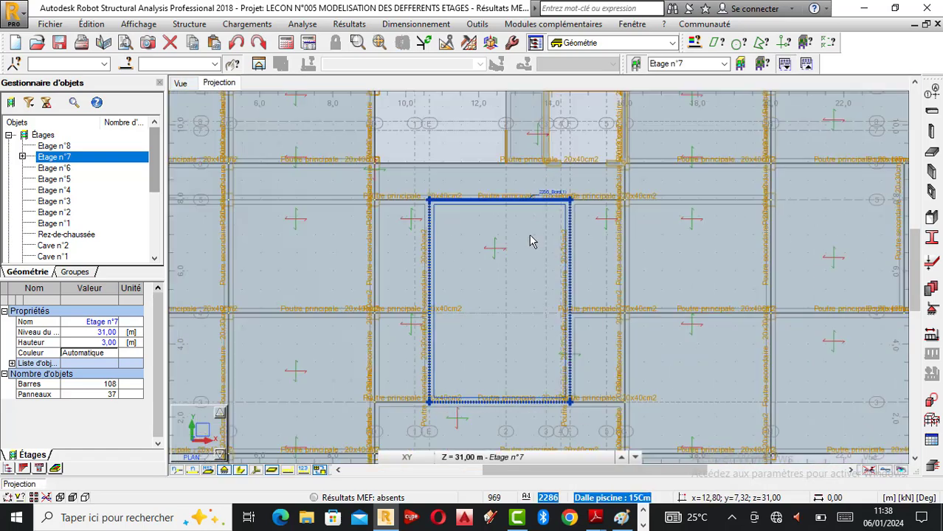
{"action": "scroll", "coordinate": [532, 241], "scroll_direction": "up", "scroll_amount": 1}
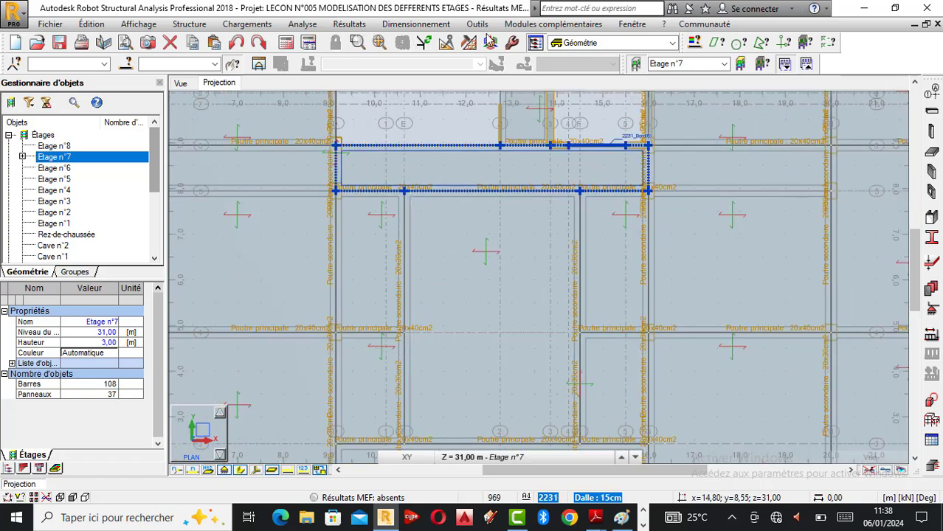
Step: Dimension the pool slab's width along its upper edge, from (10.65; 7.95) to (14.50; 7.95), with the dimension line at y = 8.50
{"action": "left_click", "coordinate": [477, 24]}
{"action": "left_click", "coordinate": [495, 52]}
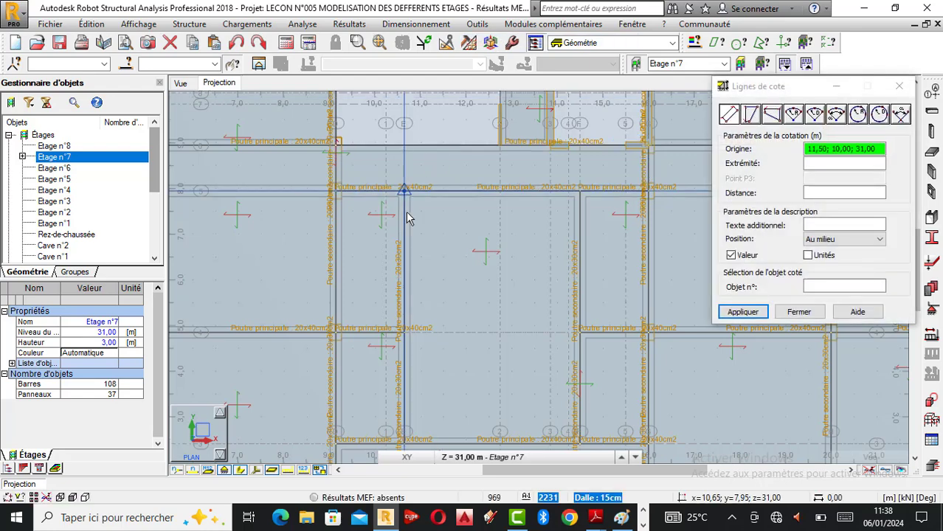
{"action": "left_click", "coordinate": [404, 191]}
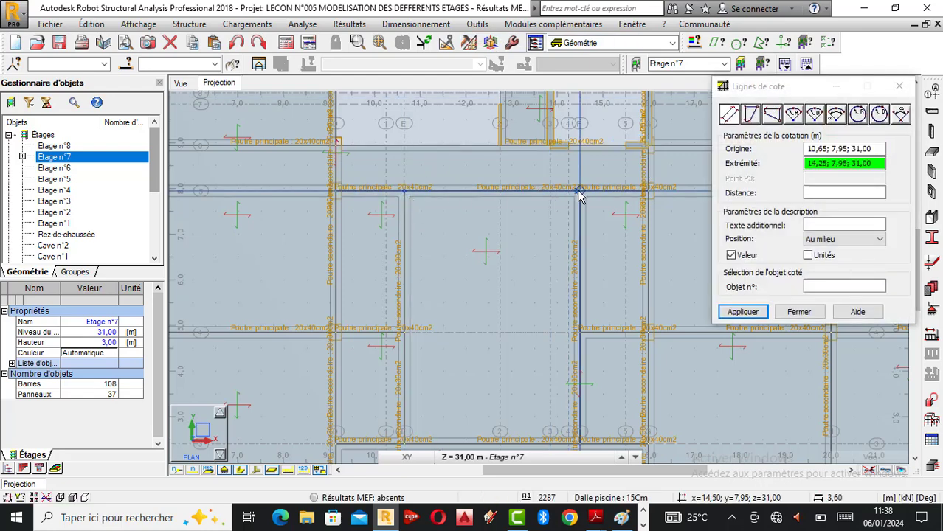
{"action": "left_click", "coordinate": [580, 191]}
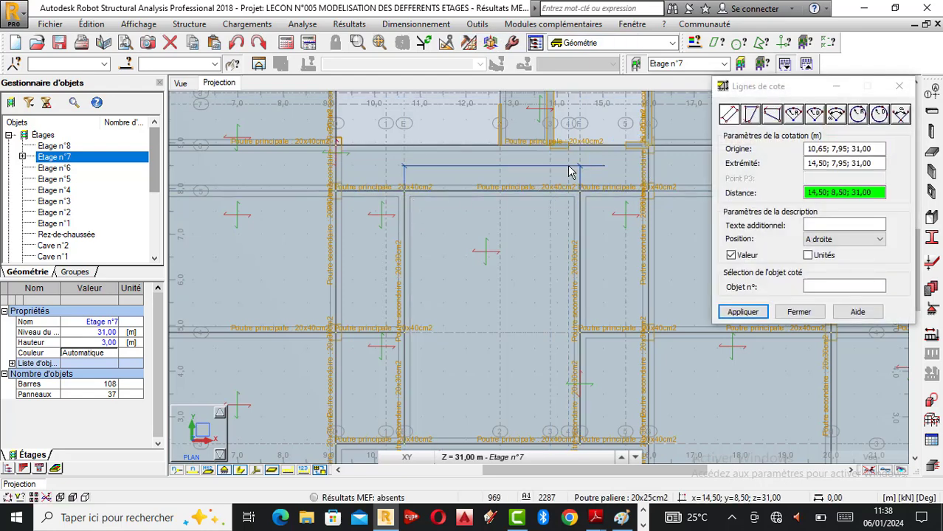
{"action": "left_click", "coordinate": [570, 169]}
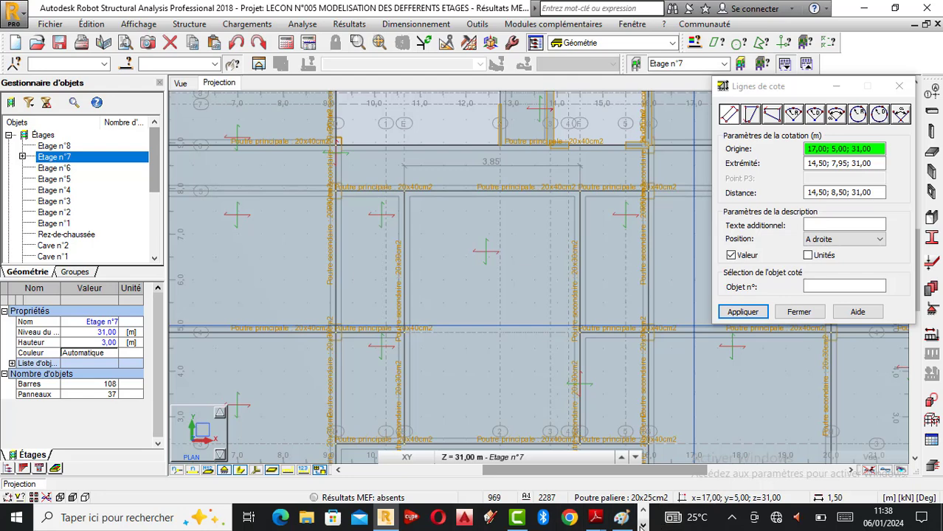
{"action": "left_click", "coordinate": [642, 523]}
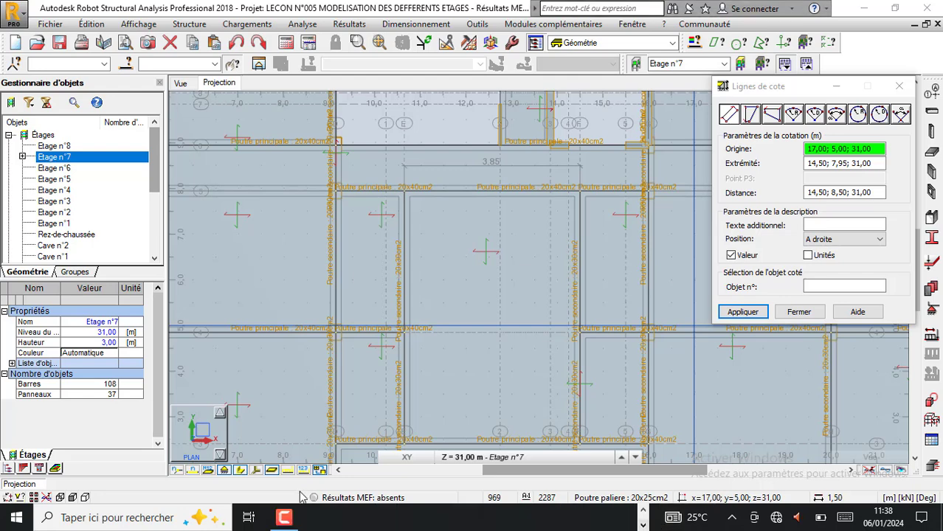
{"action": "left_click", "coordinate": [110, 523]}
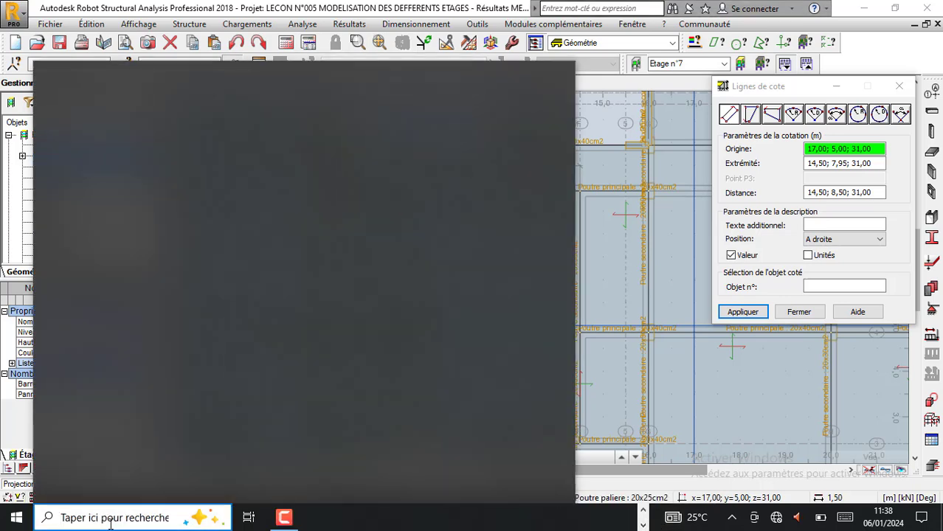
{"action": "type", "text": "calc"}
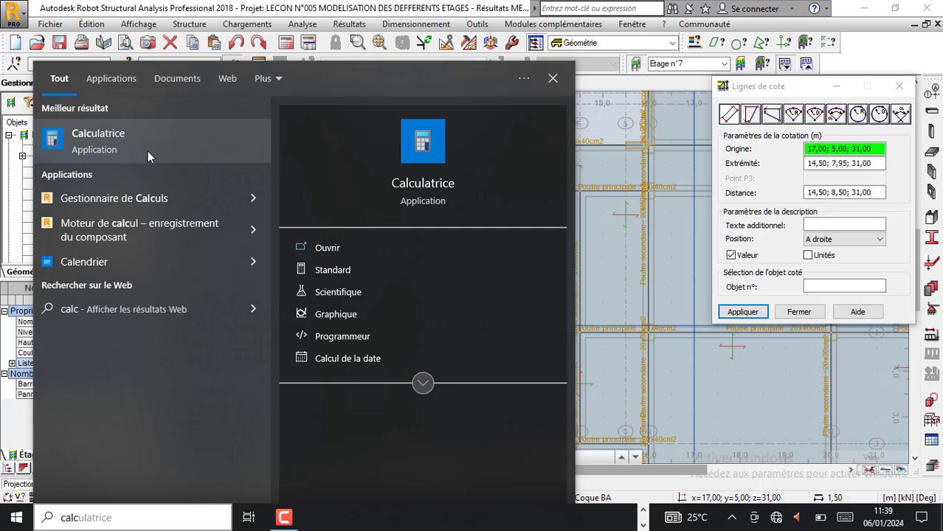
{"action": "left_click", "coordinate": [117, 146]}
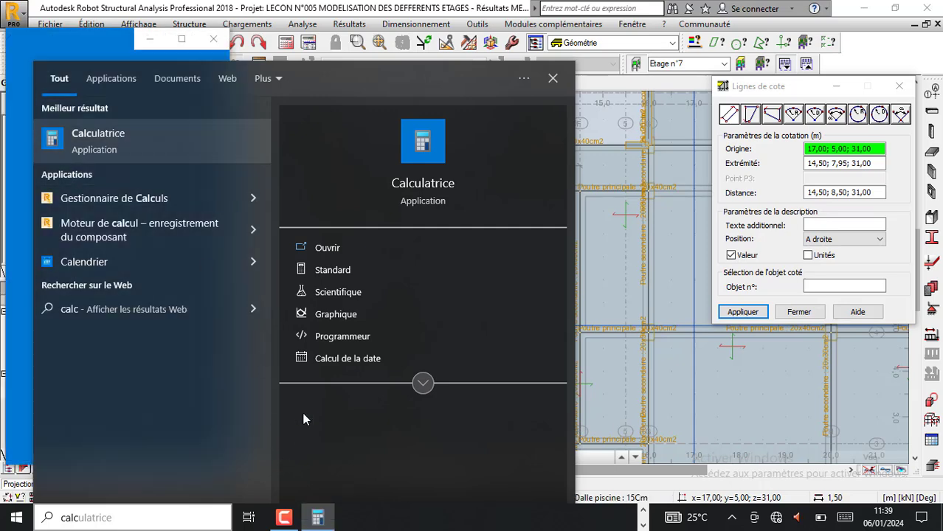
{"action": "left_click", "coordinate": [553, 79]}
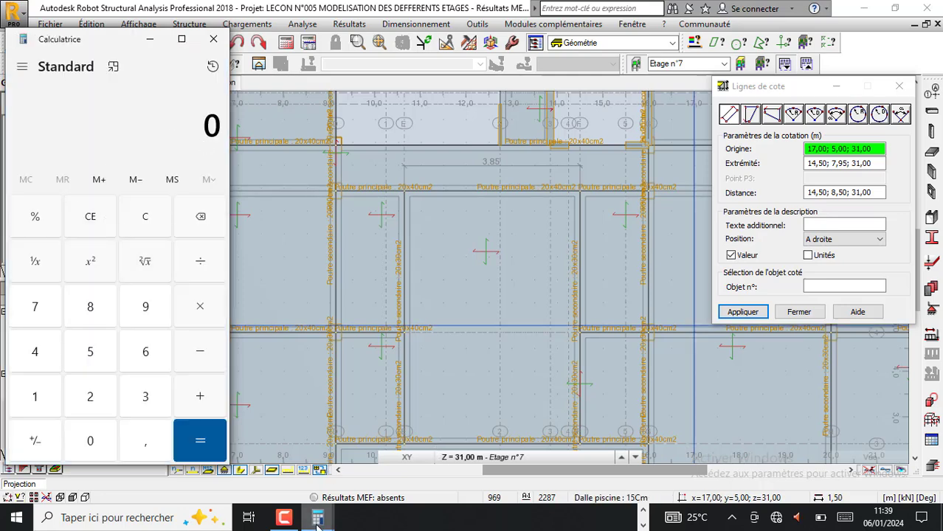
{"action": "mouse_move", "coordinate": [317, 516]}
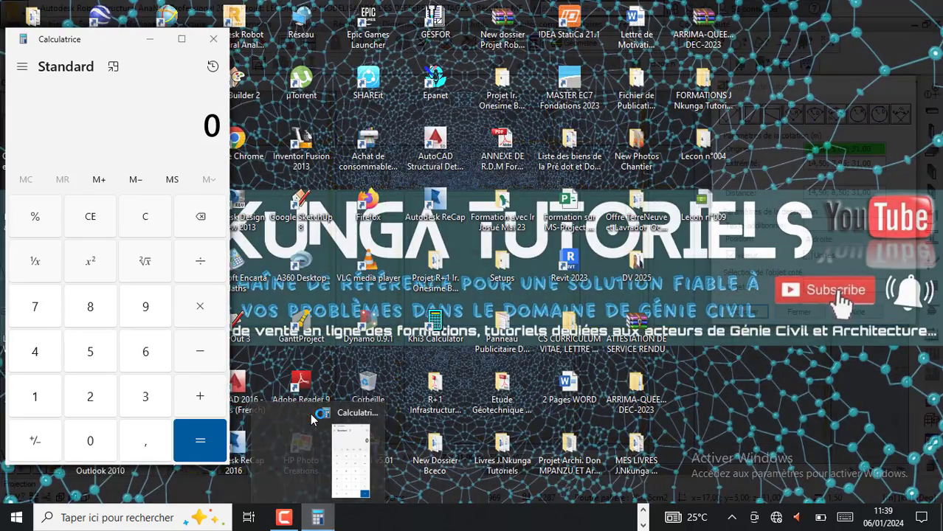
{"action": "left_click", "coordinate": [307, 414]}
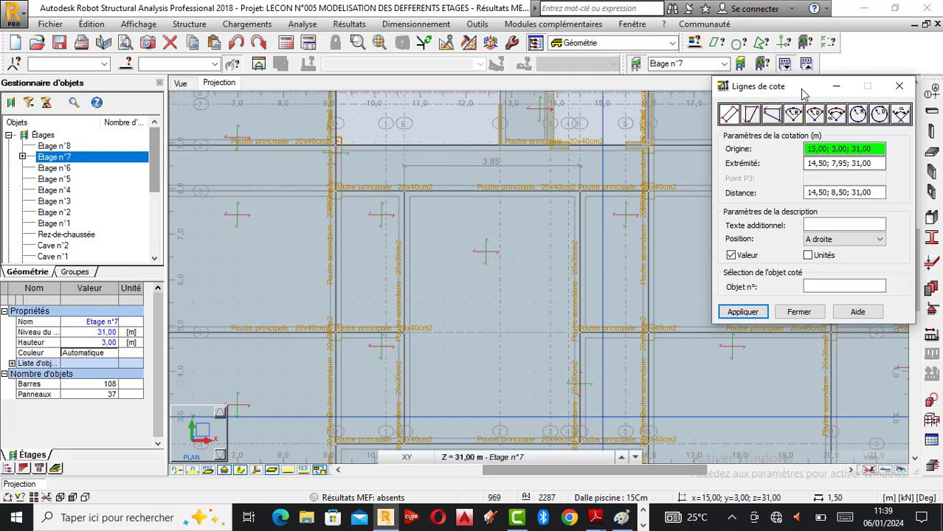
Step: Dimension the pool slab's length from (14.50; 7.95) to (14.50; 2.41), with the dimension line at x = 15.25, and finish dimensioning
{"action": "left_click", "coordinate": [582, 193]}
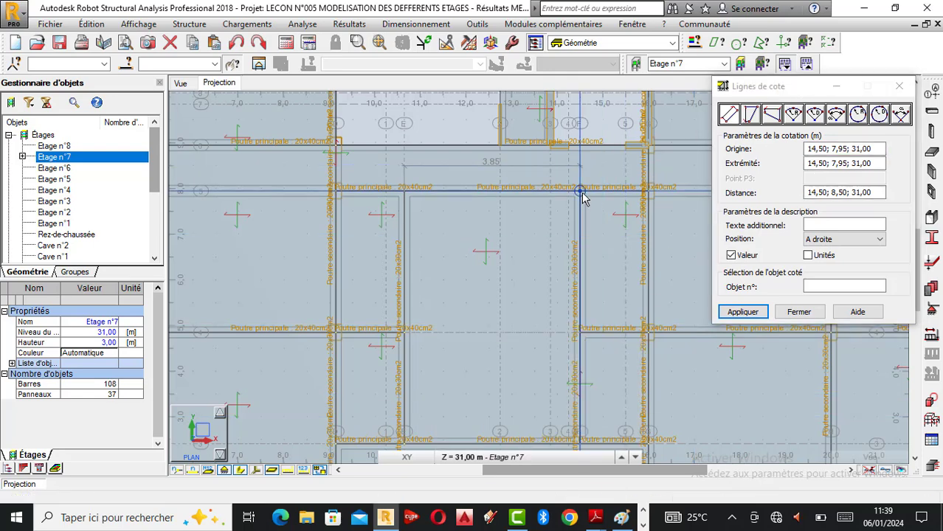
{"action": "left_click", "coordinate": [581, 447]}
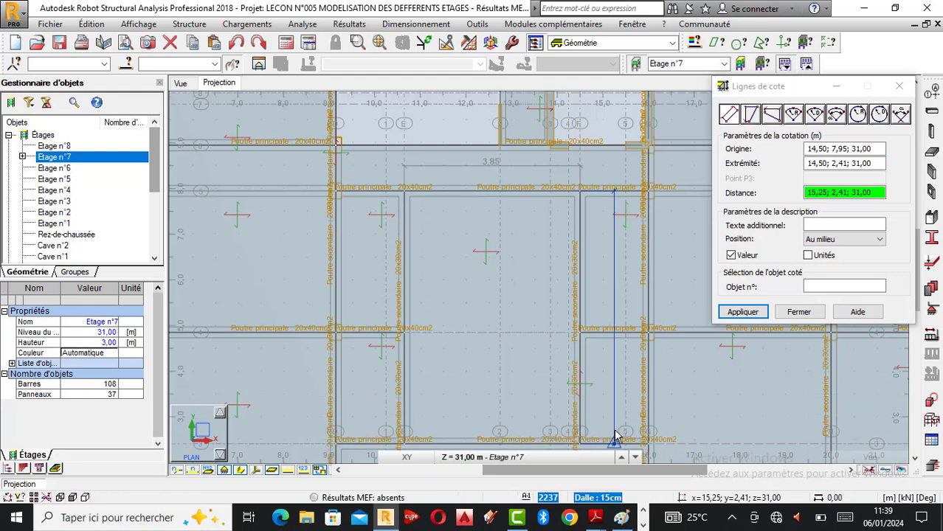
{"action": "left_click", "coordinate": [616, 436]}
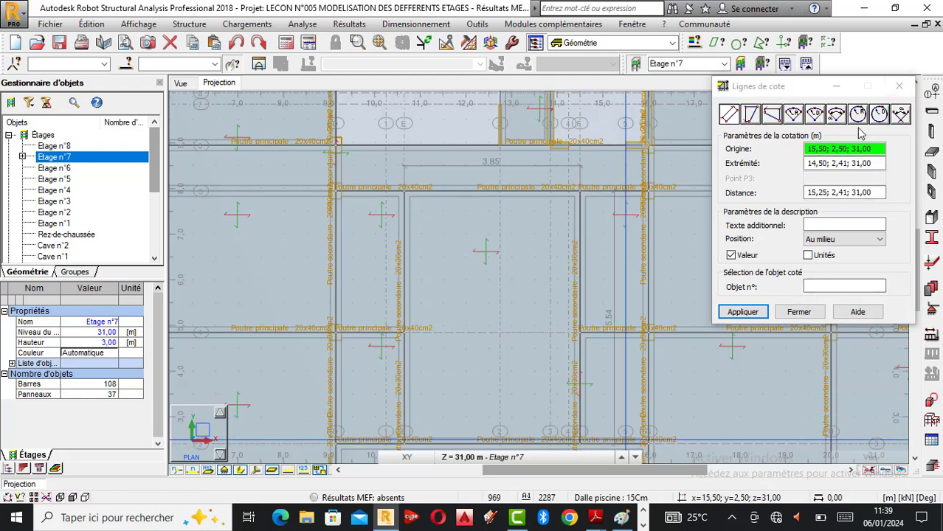
{"action": "left_click", "coordinate": [899, 86]}
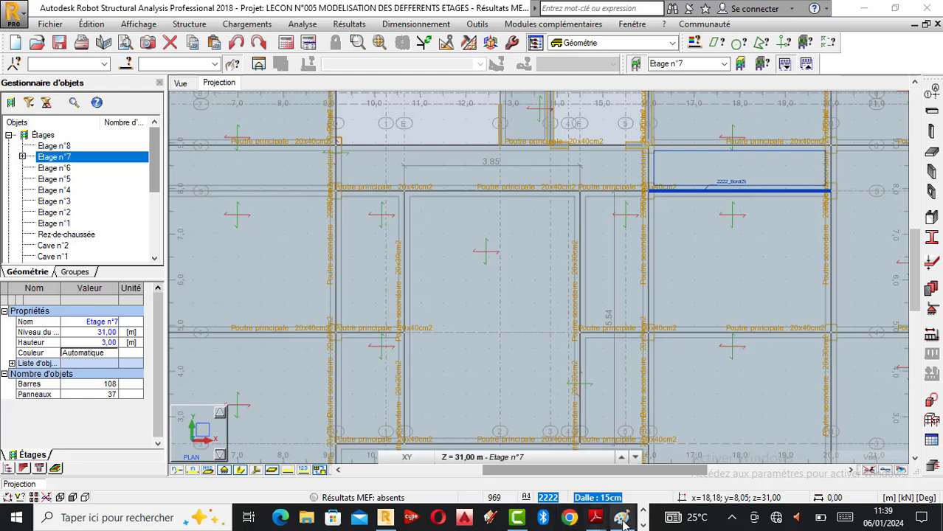
Step: Switch to the Windows Calculator, narrow its window beside the plan, and divide the pool width 3,85 by 3
{"action": "left_click", "coordinate": [158, 521]}
{"action": "type", "text": "ca"}
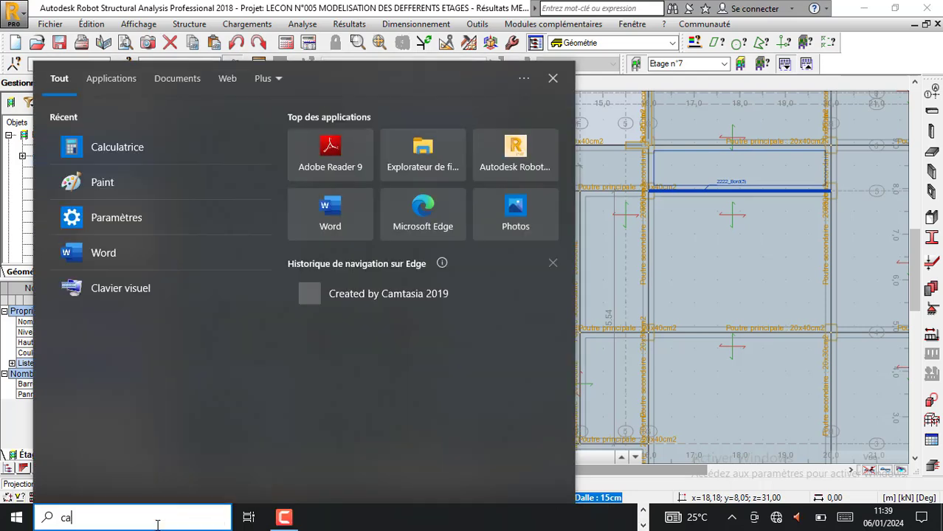
{"action": "type", "text": "l"}
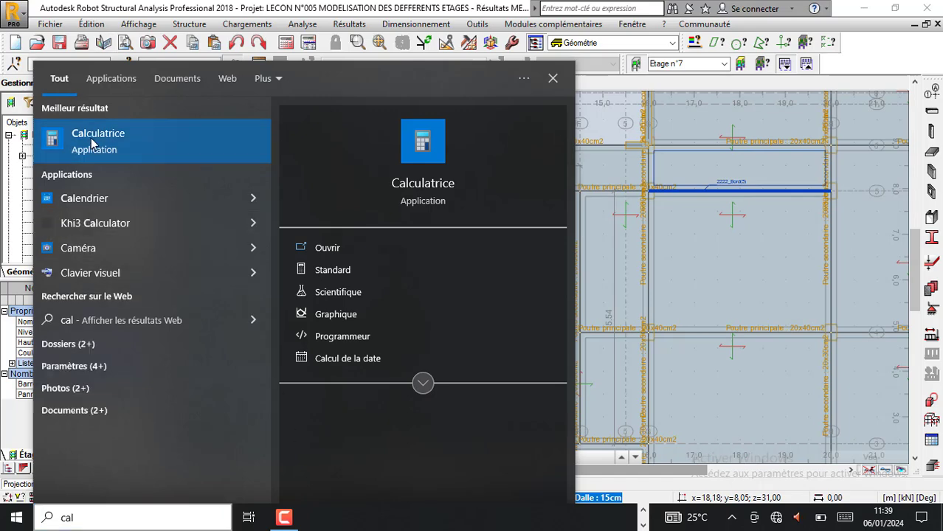
{"action": "left_click", "coordinate": [91, 138]}
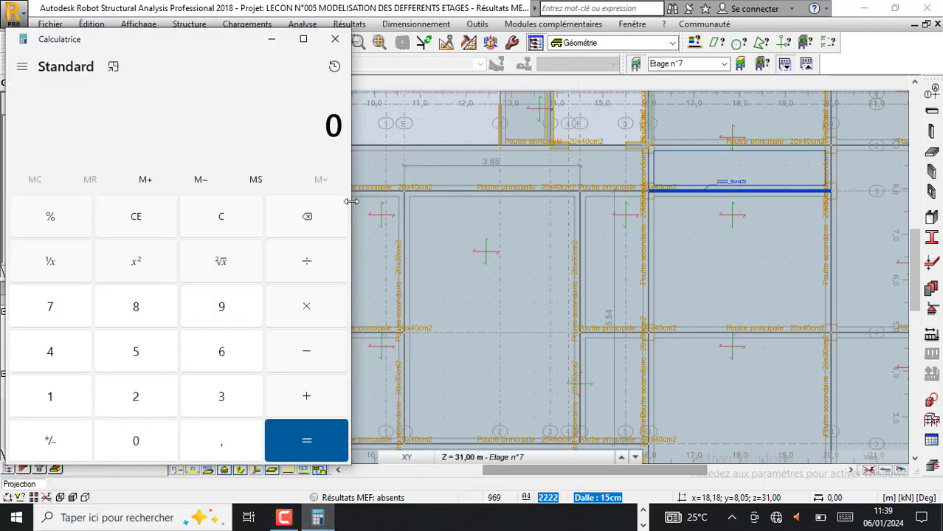
{"action": "left_click_drag", "start_coordinate": [351, 201], "coordinate": [267, 202]}
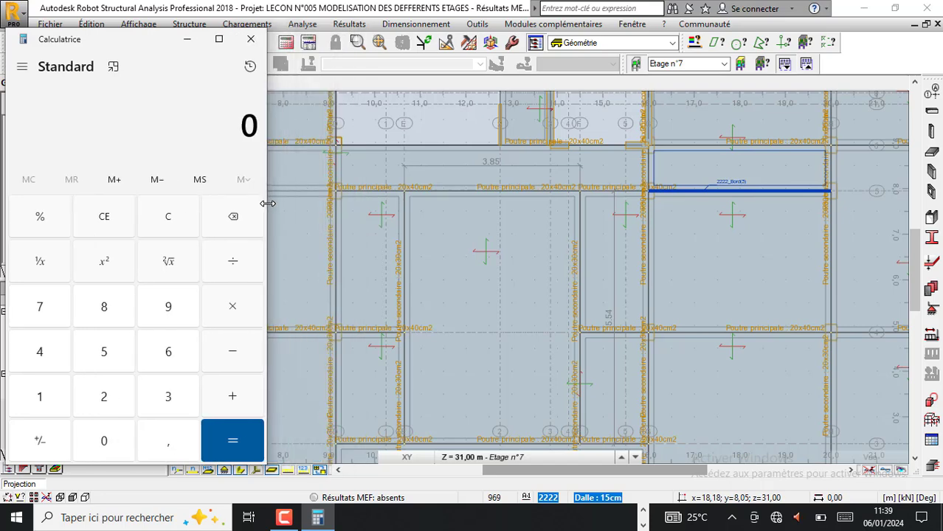
{"action": "left_click", "coordinate": [168, 396]}
{"action": "left_click", "coordinate": [173, 437]}
{"action": "left_click", "coordinate": [110, 307]}
{"action": "left_click", "coordinate": [105, 350]}
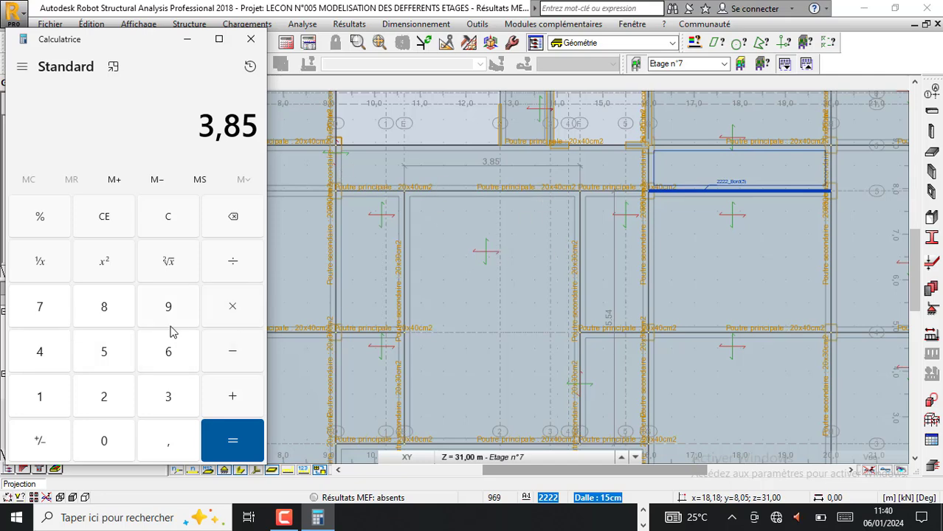
{"action": "left_click", "coordinate": [236, 269]}
{"action": "left_click", "coordinate": [172, 399]}
{"action": "left_click", "coordinate": [230, 438]}
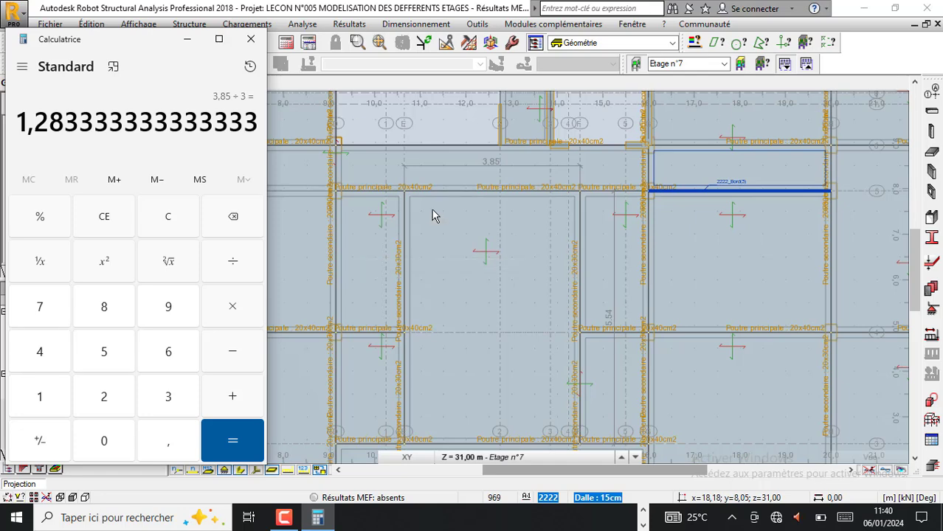
Step: Start defining X construction lines from axis E at 10.65 m, with the repetition count set to 3
{"action": "scroll", "coordinate": [422, 206], "scroll_direction": "down", "scroll_amount": 2}
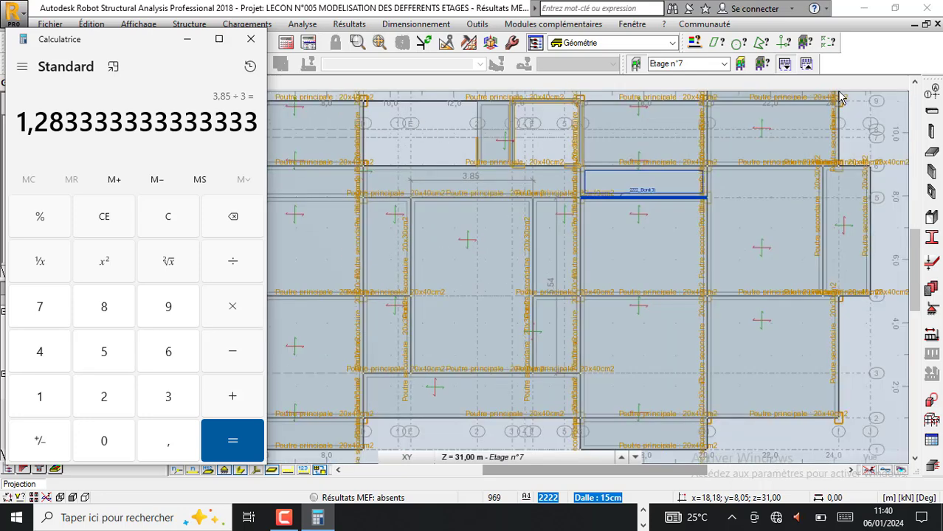
{"action": "left_click", "coordinate": [933, 101]}
{"action": "left_click", "coordinate": [932, 97]}
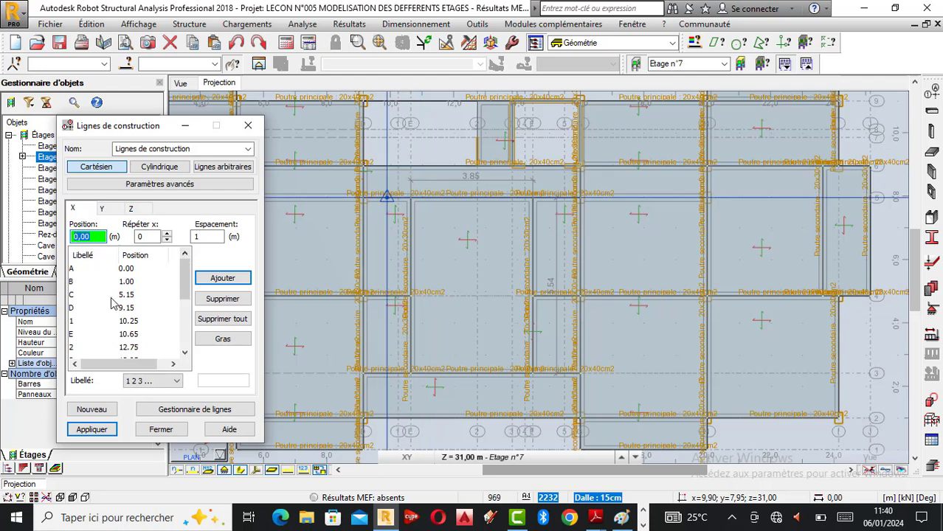
{"action": "left_click", "coordinate": [77, 333]}
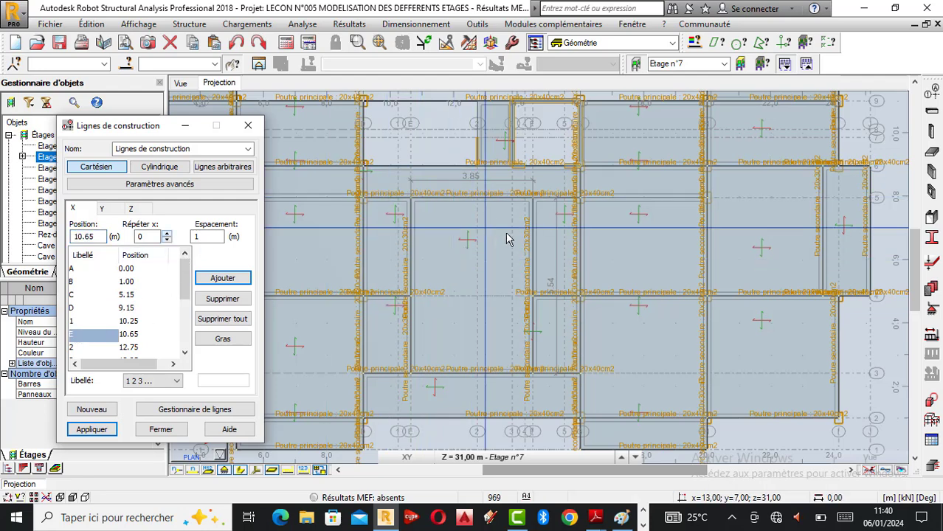
{"action": "left_click", "coordinate": [168, 233]}
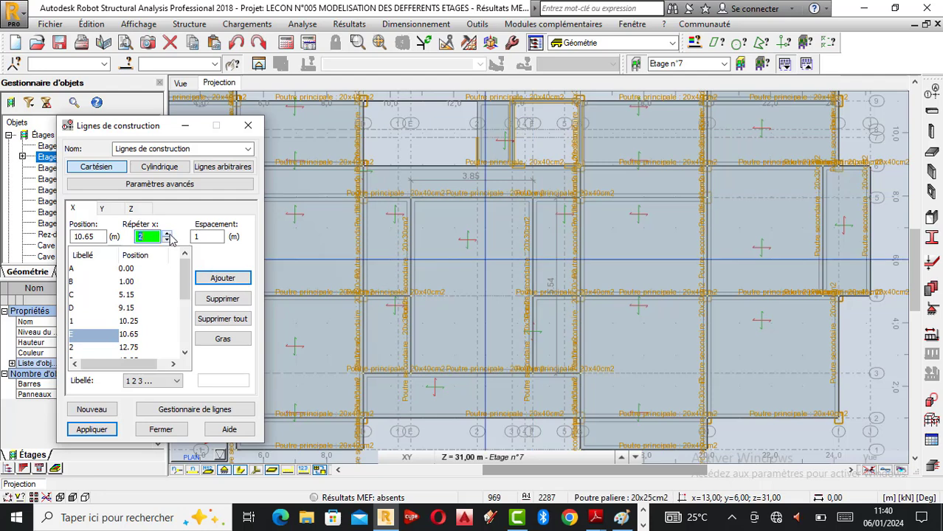
{"action": "left_click", "coordinate": [169, 234]}
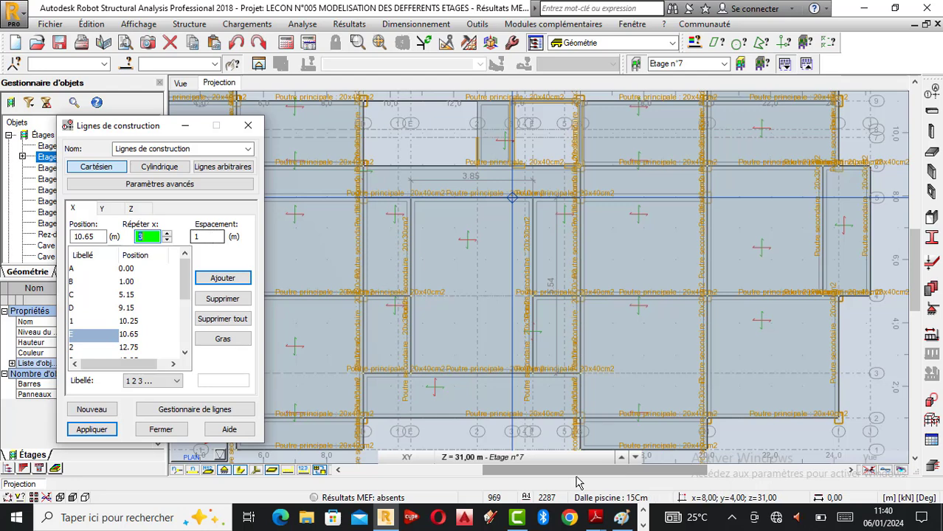
{"action": "left_click", "coordinate": [644, 522]}
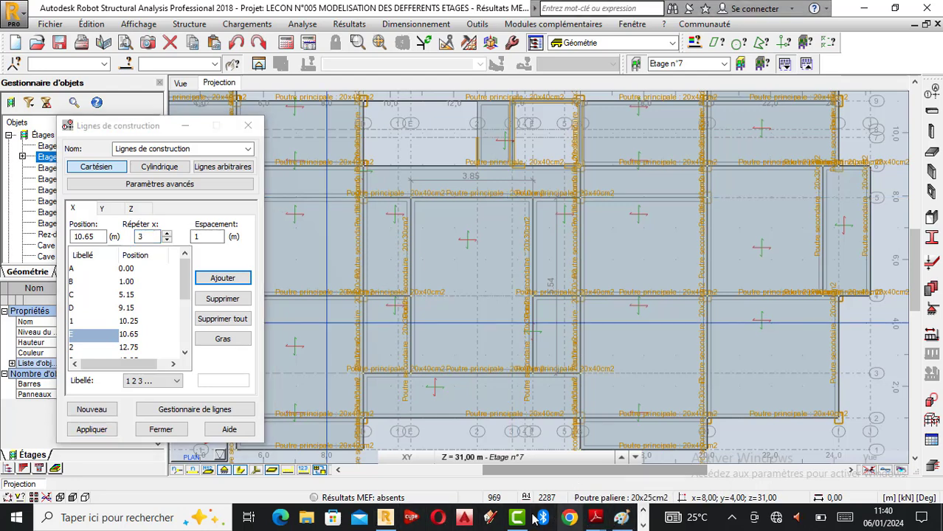
{"action": "left_click", "coordinate": [642, 523]}
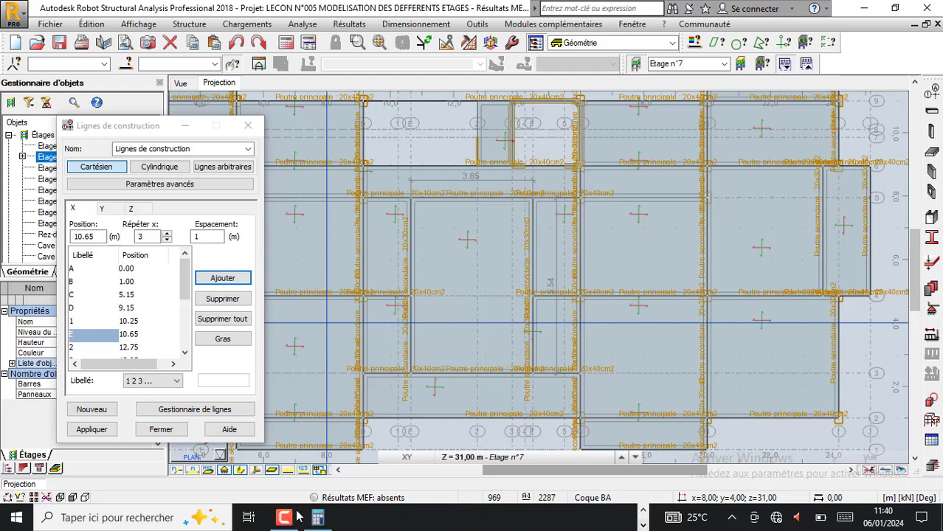
{"action": "left_click", "coordinate": [285, 517]}
{"action": "left_click", "coordinate": [643, 524]}
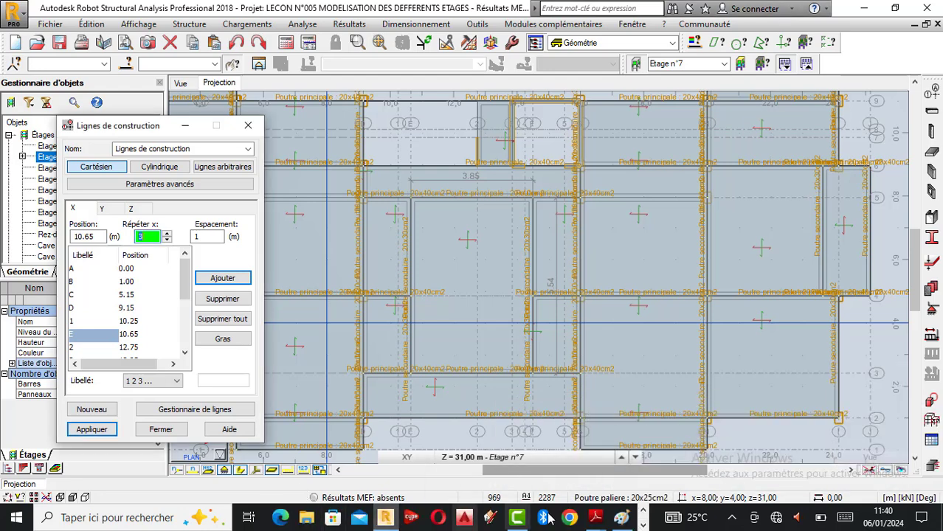
Step: Switch briefly to the Windows Calculator to read the result of dividing the pool width by 3
{"action": "left_click", "coordinate": [643, 523]}
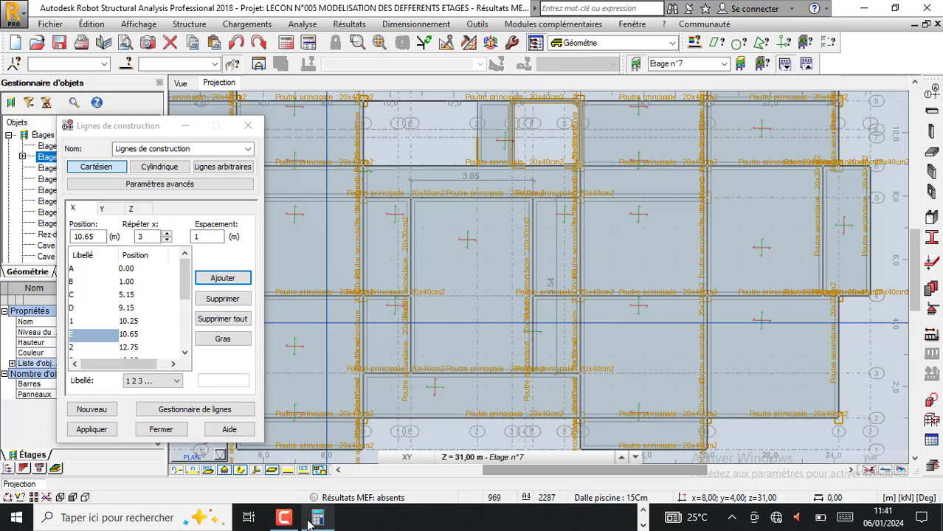
{"action": "left_click", "coordinate": [317, 517]}
{"action": "left_click", "coordinate": [187, 38]}
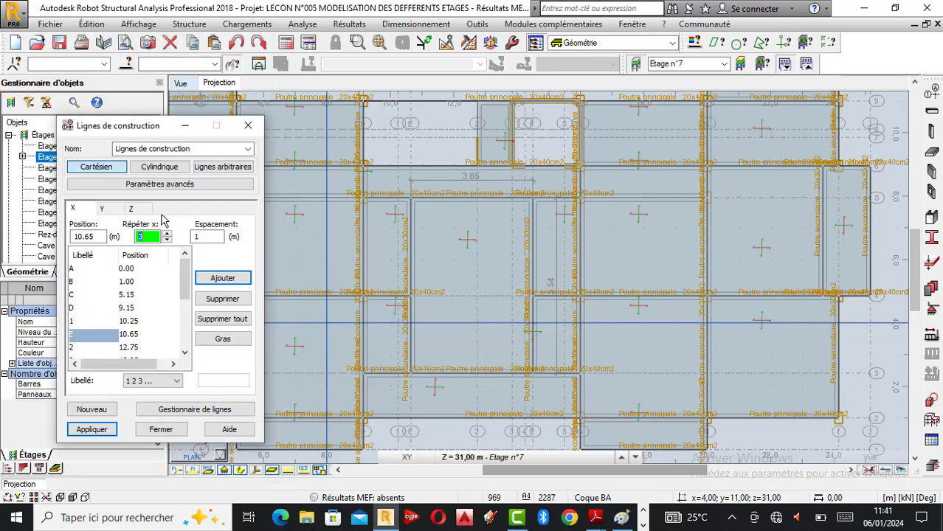
Step: Set the spacing to 1,28333 m with the pop-up calculator, and add and apply the repeated X construction lines
{"action": "double_click", "coordinate": [209, 238]}
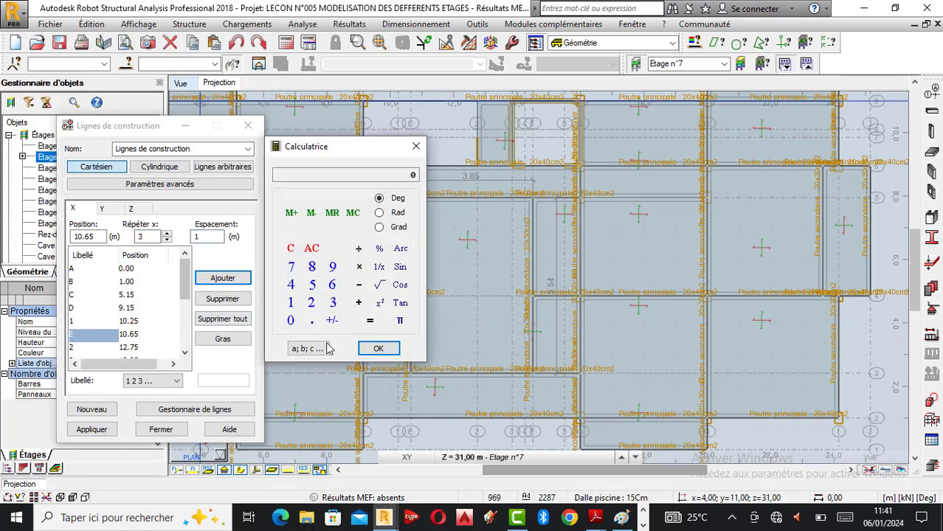
{"action": "left_click", "coordinate": [290, 302]}
{"action": "left_click", "coordinate": [312, 320]}
{"action": "left_click", "coordinate": [312, 302]}
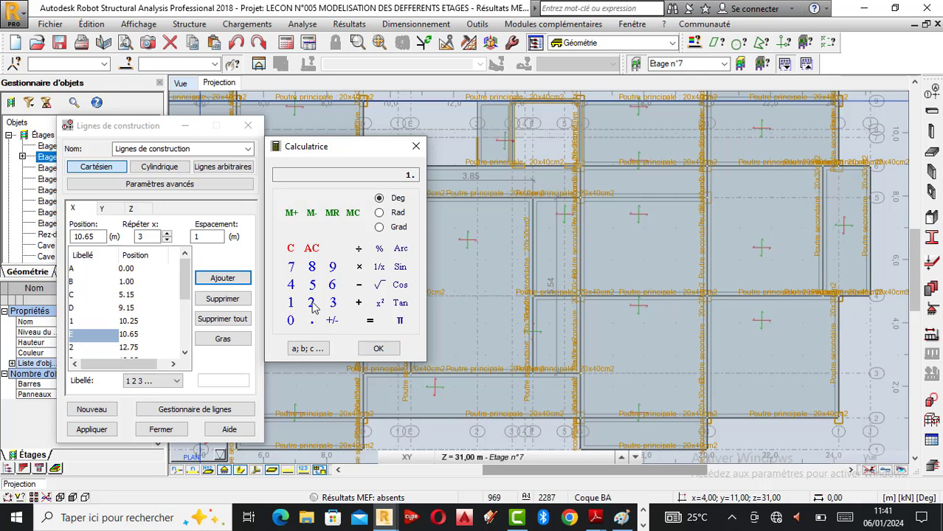
{"action": "left_click", "coordinate": [311, 266]}
{"action": "left_click", "coordinate": [337, 307]}
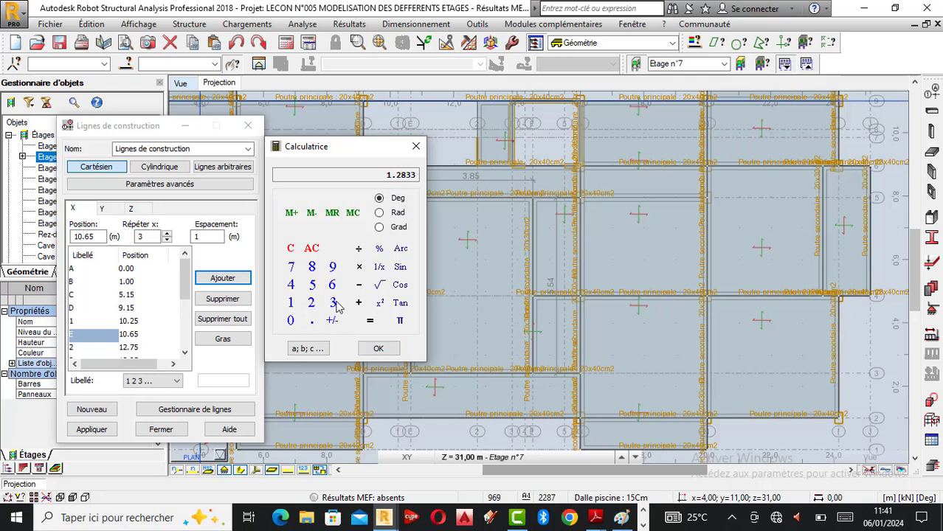
{"action": "left_click", "coordinate": [379, 349]}
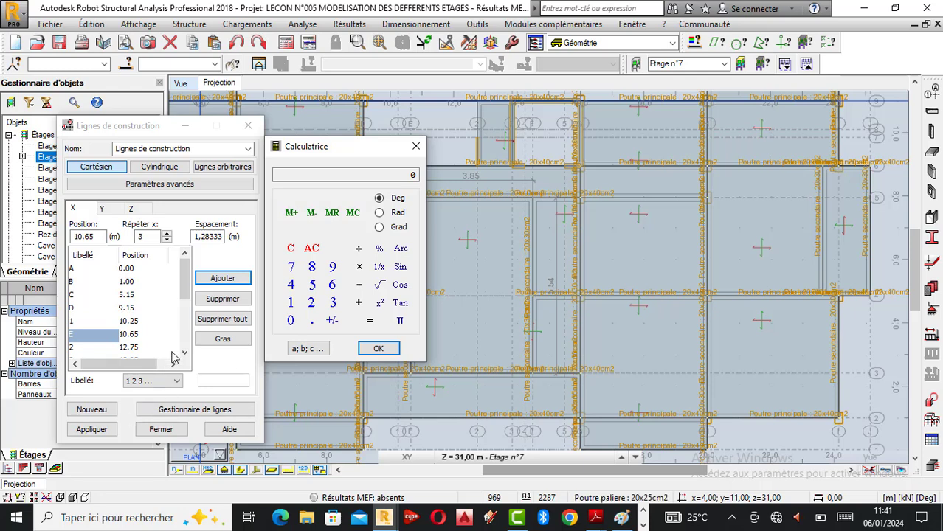
{"action": "left_click", "coordinate": [214, 278]}
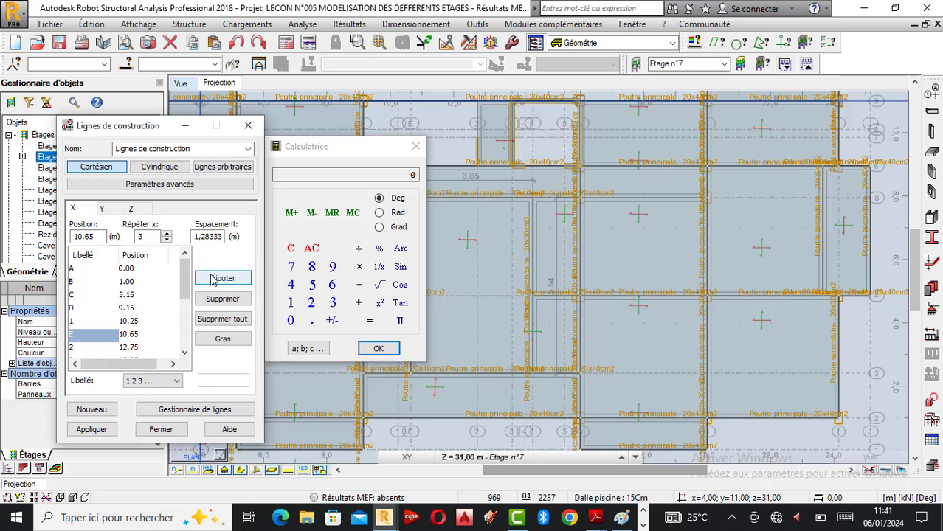
{"action": "left_click", "coordinate": [92, 430]}
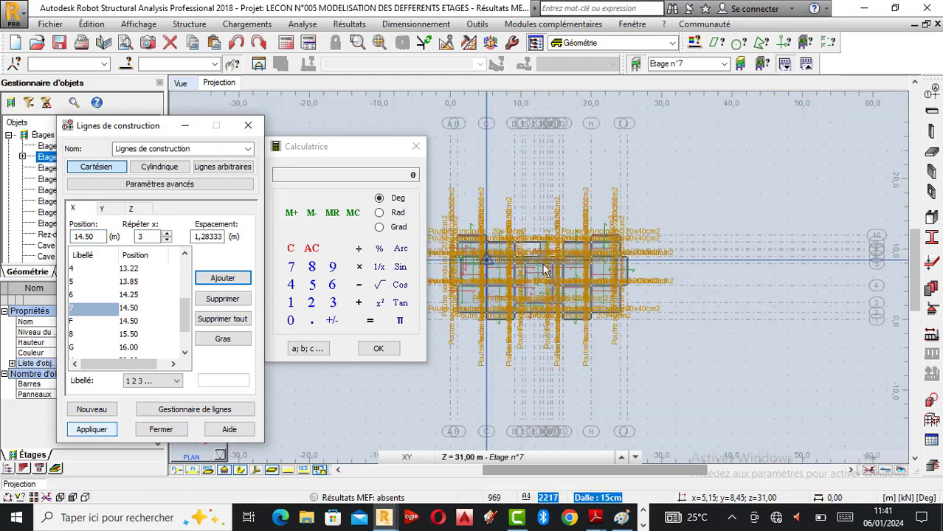
Step: Start the Beam command and define a new rectangular concrete section with b = 25 cm and h = 15 cm
{"action": "scroll", "coordinate": [540, 285], "scroll_direction": "up", "scroll_amount": 5}
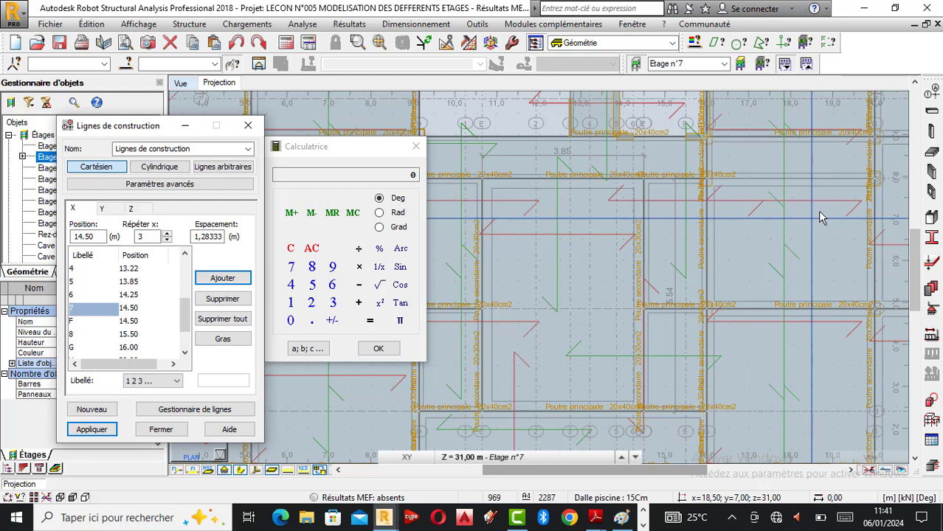
{"action": "scroll", "coordinate": [657, 231], "scroll_direction": "down", "scroll_amount": 3}
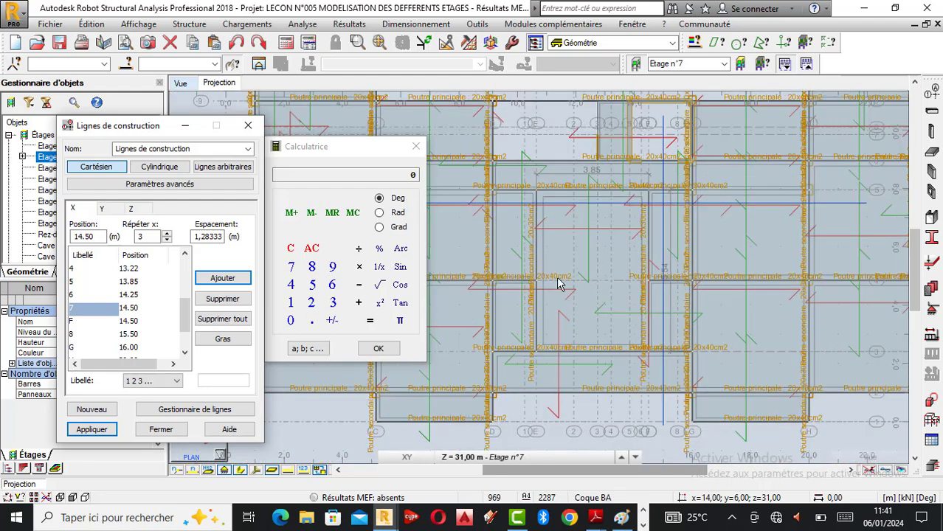
{"action": "scroll", "coordinate": [543, 274], "scroll_direction": "up", "scroll_amount": 1}
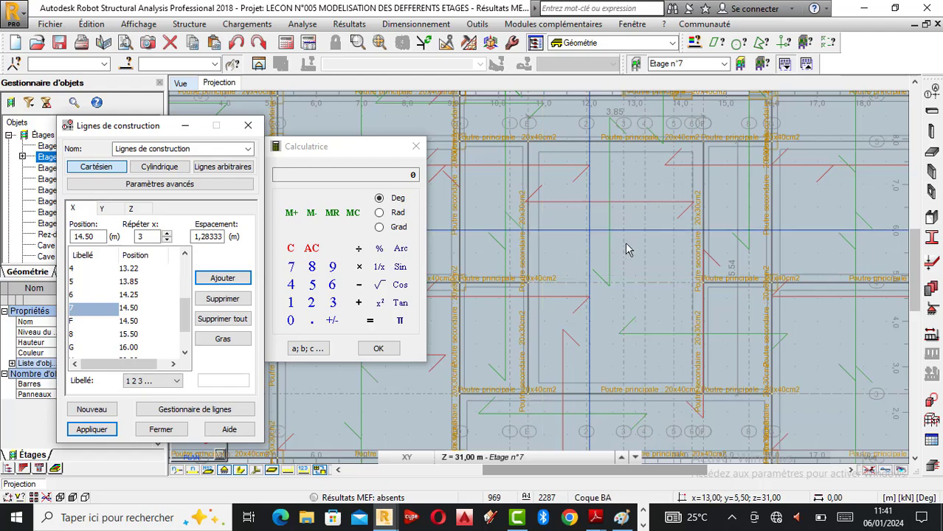
{"action": "scroll", "coordinate": [626, 249], "scroll_direction": "down", "scroll_amount": 4}
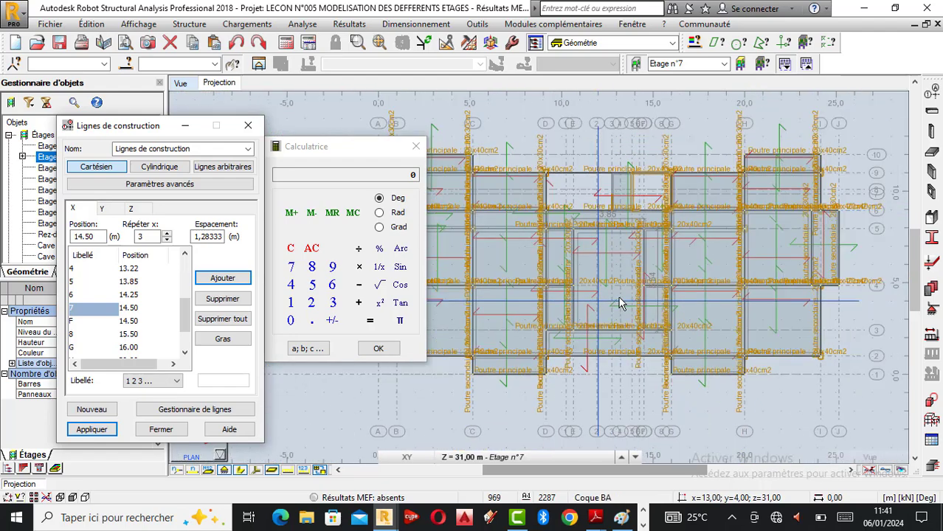
{"action": "scroll", "coordinate": [620, 303], "scroll_direction": "up", "scroll_amount": 2}
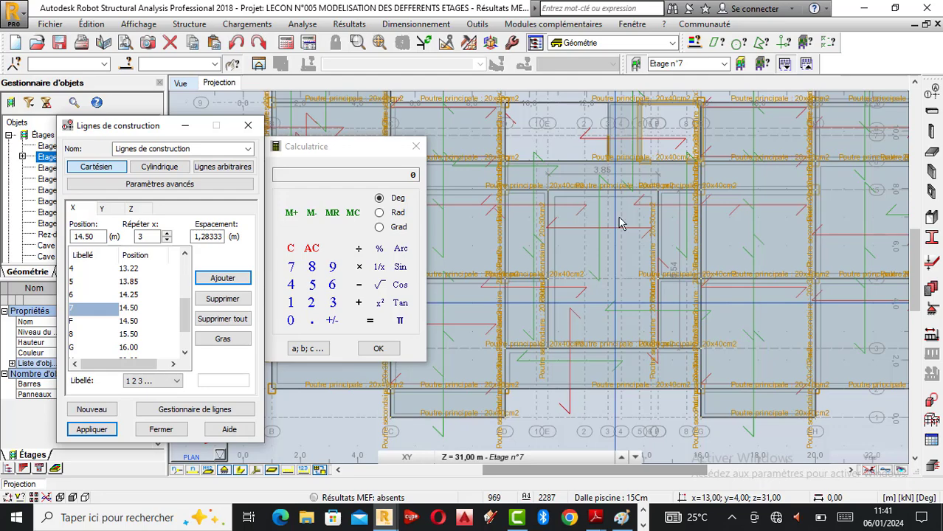
{"action": "scroll", "coordinate": [627, 218], "scroll_direction": "up", "scroll_amount": 1}
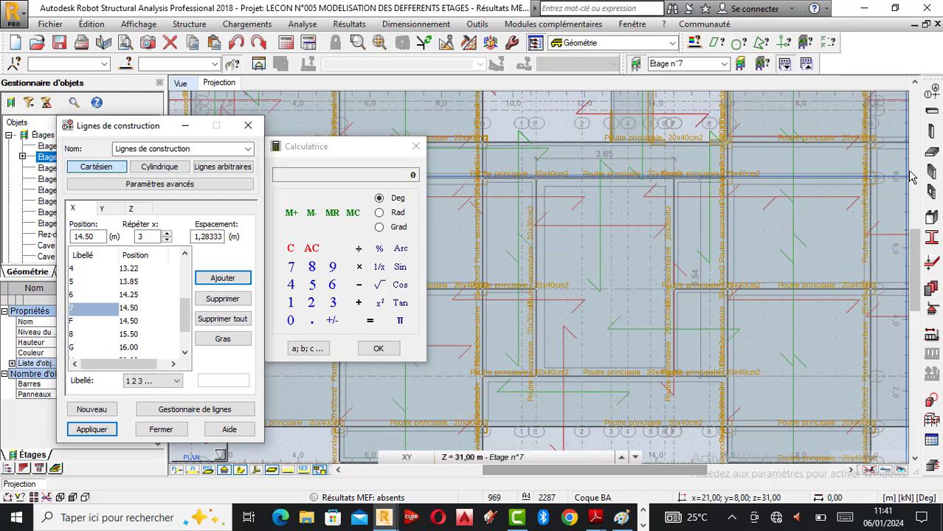
{"action": "left_click", "coordinate": [931, 112]}
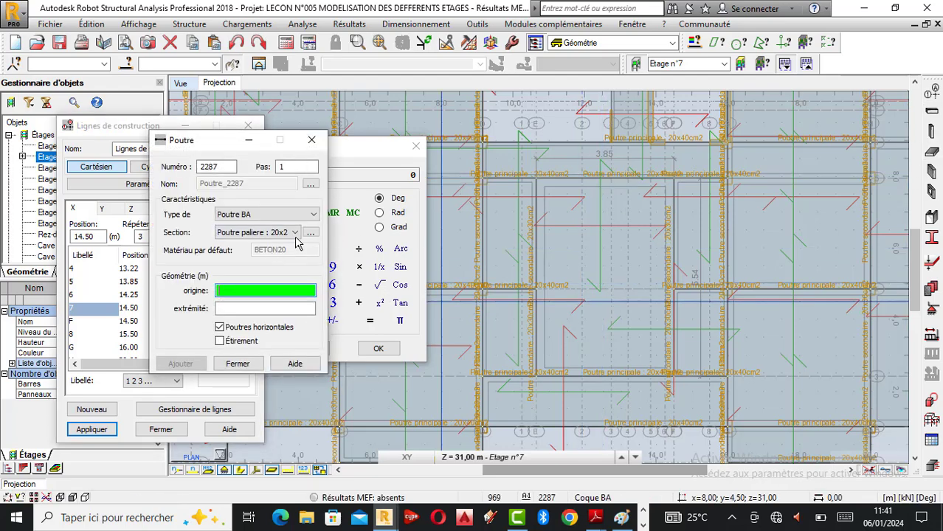
{"action": "left_click", "coordinate": [310, 232]}
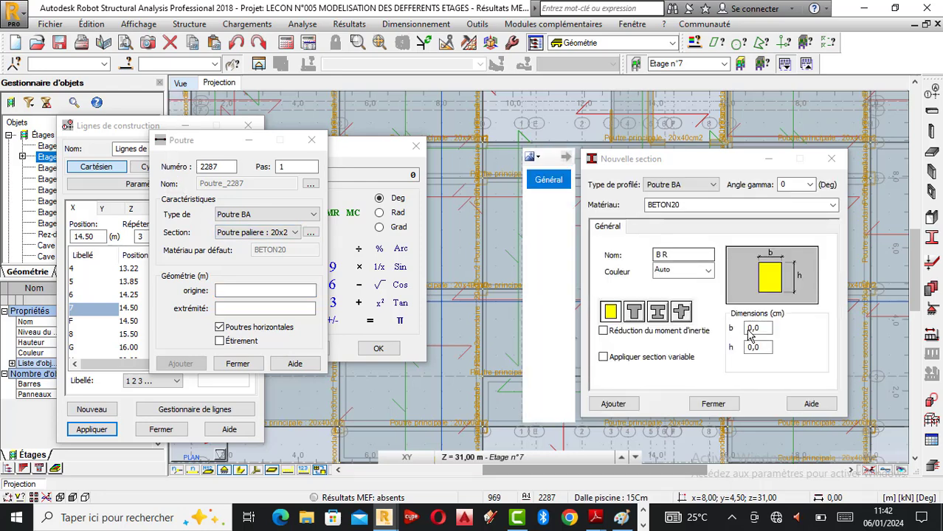
{"action": "double_click", "coordinate": [750, 330]}
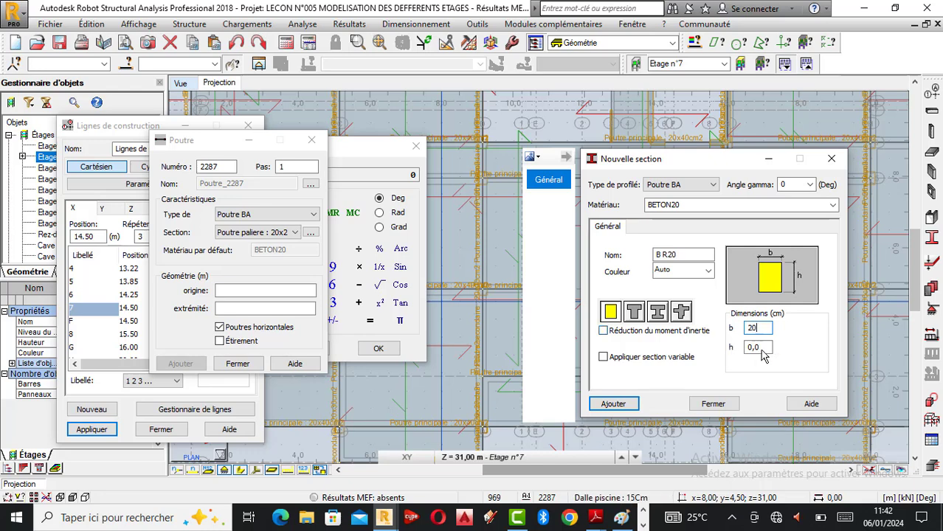
{"action": "left_click_drag", "start_coordinate": [761, 348], "coordinate": [701, 342]}
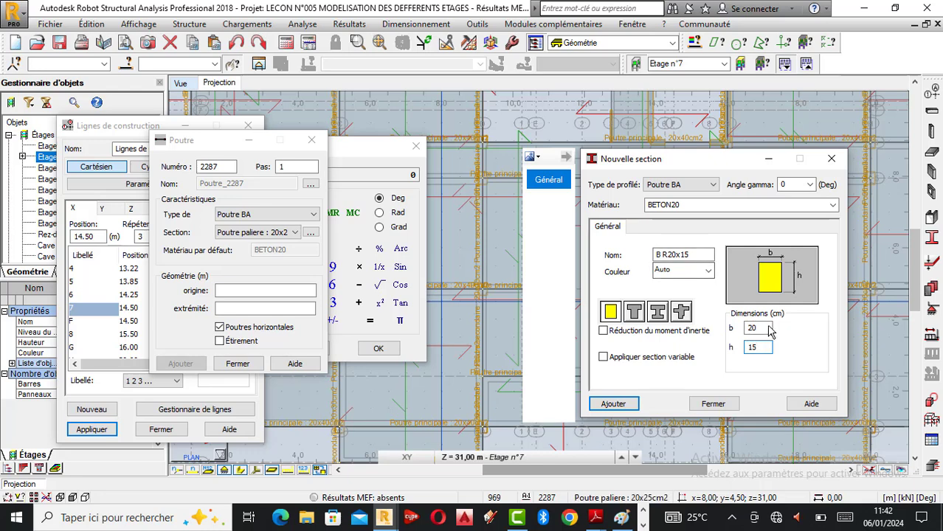
{"action": "left_click_drag", "start_coordinate": [767, 328], "coordinate": [737, 329]}
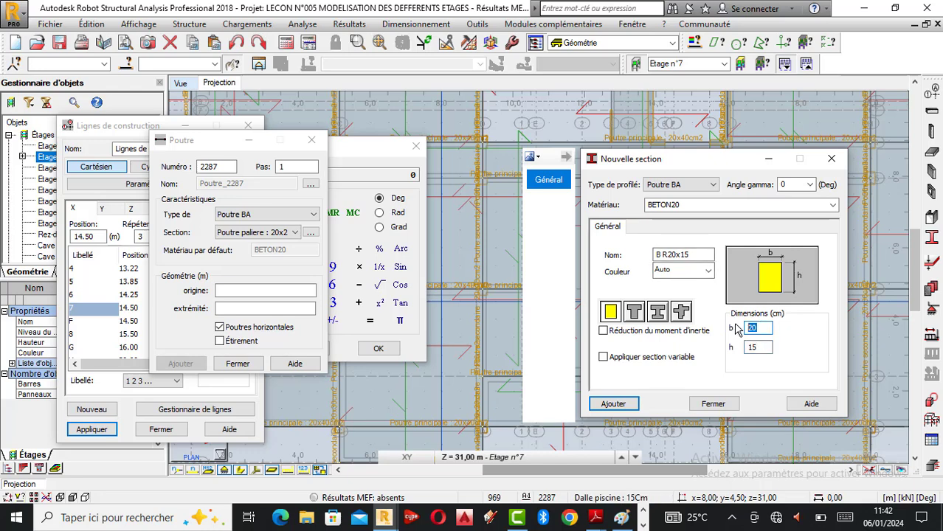
{"action": "type", "text": "25"}
Step: Name the new beam section "Poutre noyée : 25x15cm2"
{"action": "left_click_drag", "start_coordinate": [668, 256], "coordinate": [638, 255]}
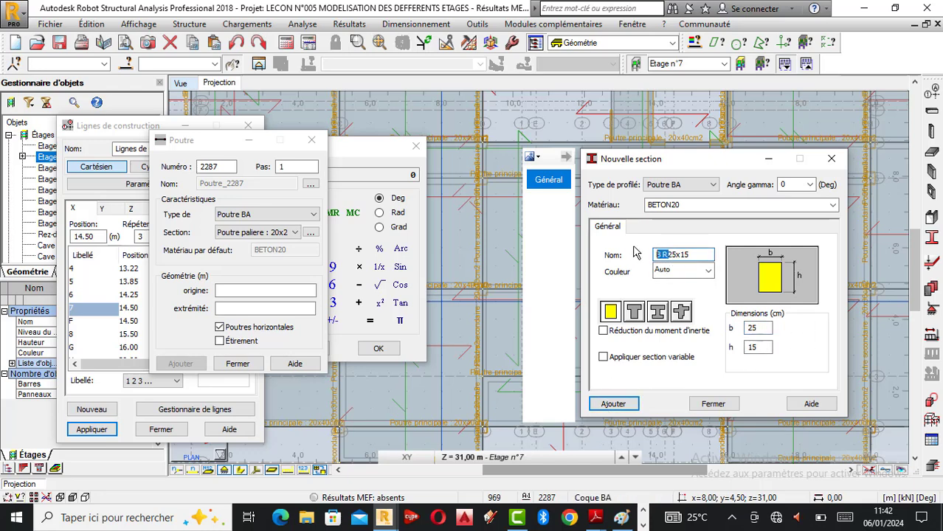
{"action": "type", "text": "P"}
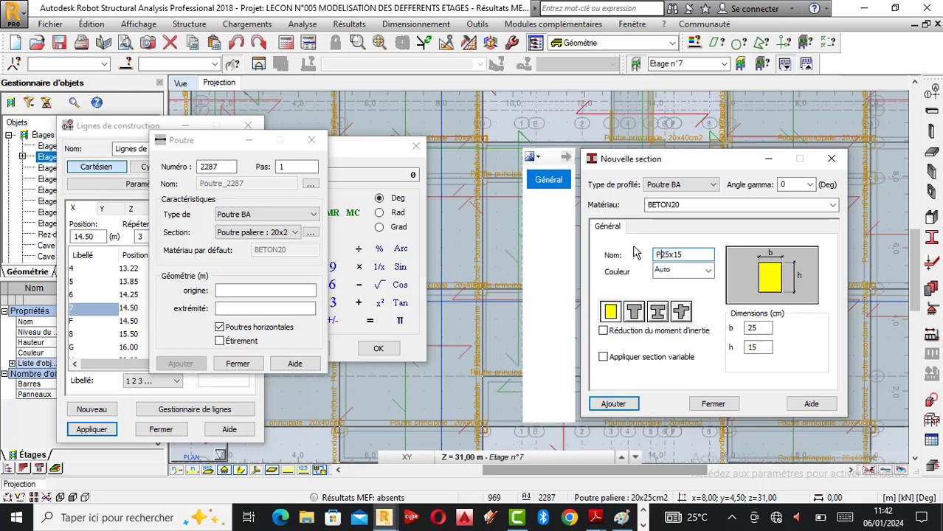
{"action": "type", "text": "outre no"}
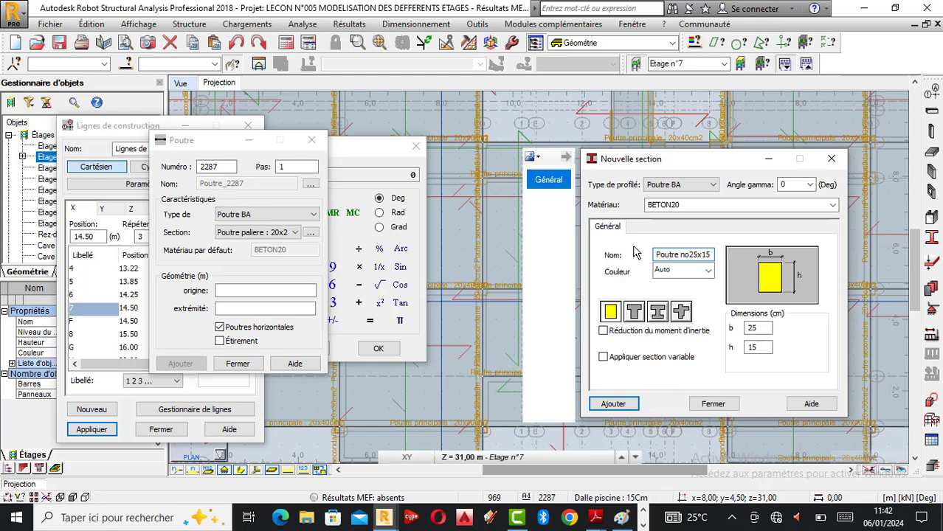
{"action": "type", "text": "y"}
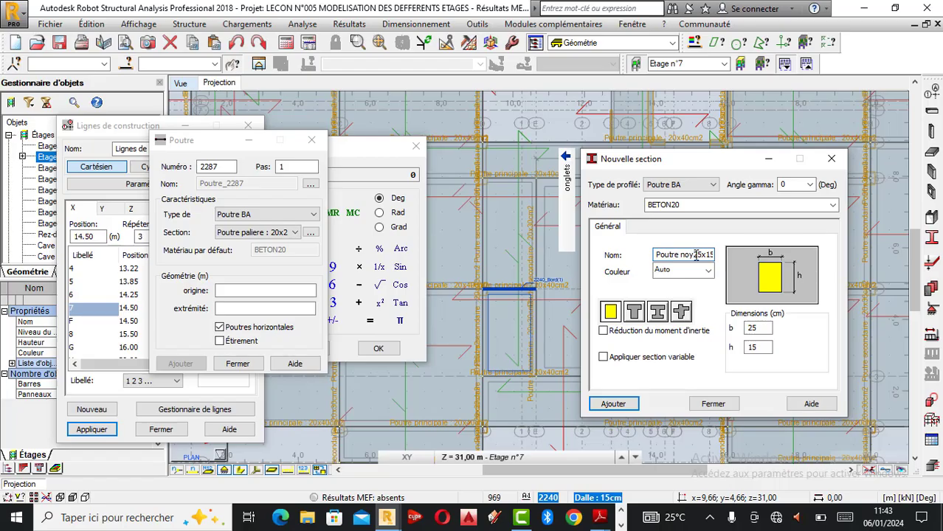
{"action": "type", "text": "ée : 2"}
{"action": "key", "text": "End"}
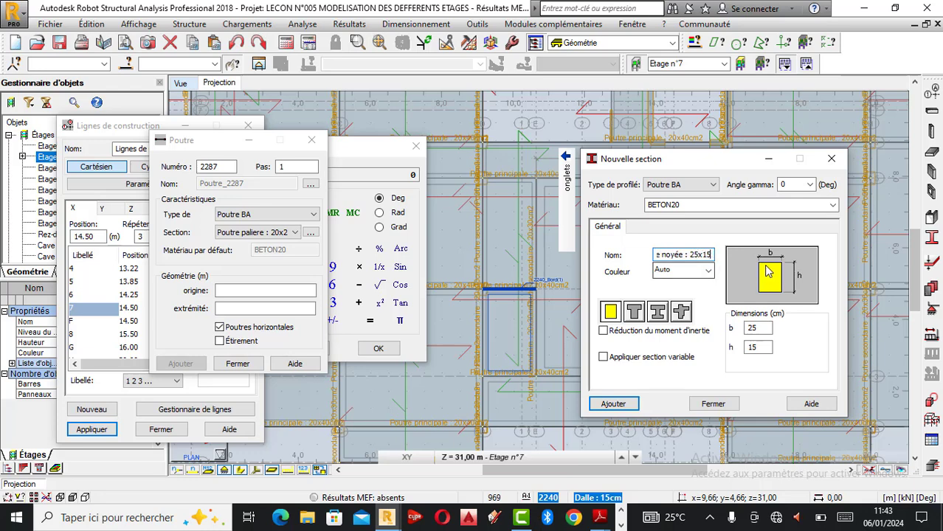
{"action": "type", "text": "cm2"}
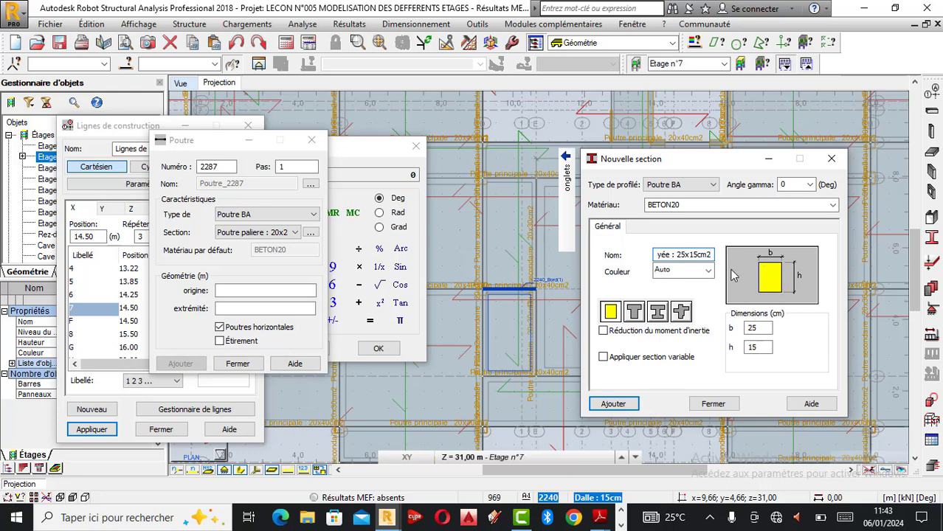
Step: Give the new section a light green colour, add it to the section list, and finish the section definition
{"action": "left_click", "coordinate": [688, 272]}
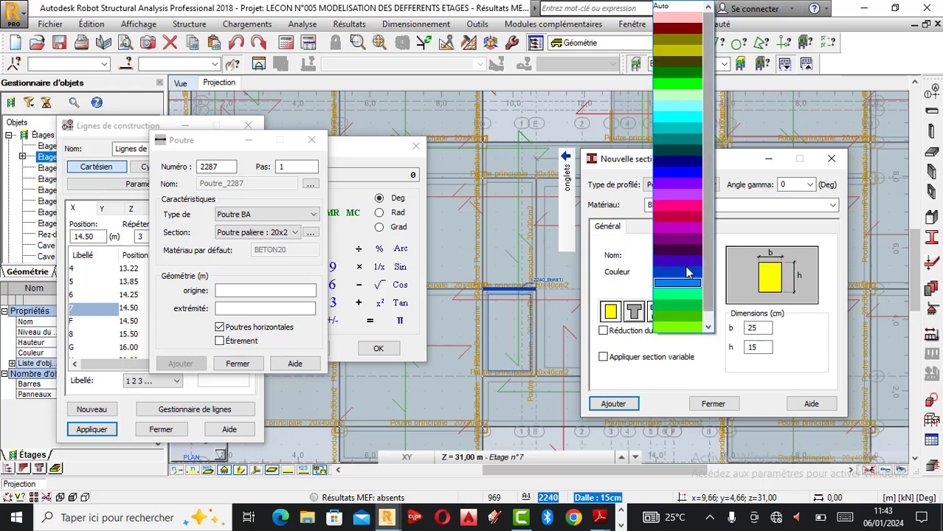
{"action": "left_click", "coordinate": [677, 94]}
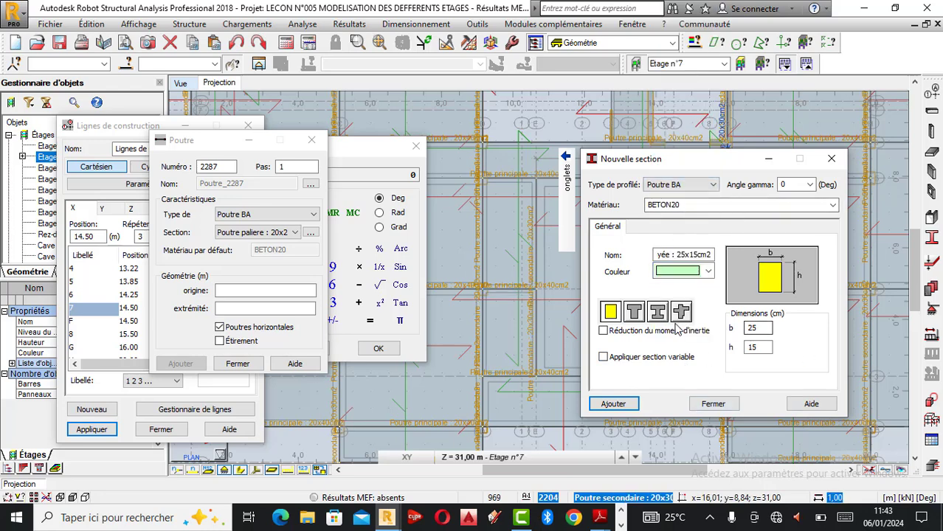
{"action": "left_click", "coordinate": [617, 408]}
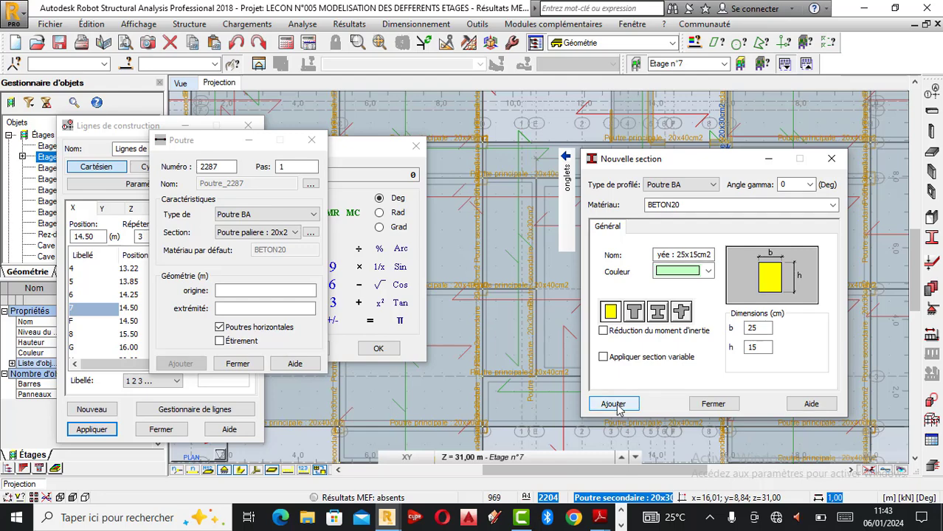
{"action": "left_click", "coordinate": [713, 404]}
Step: Clear the plan and draw two Poutre noyée beams across the pool slab at x = 11,93 and x = 13,22, from y = 2,41 to y = 7,95
{"action": "left_click_drag", "start_coordinate": [221, 144], "coordinate": [155, 144]}
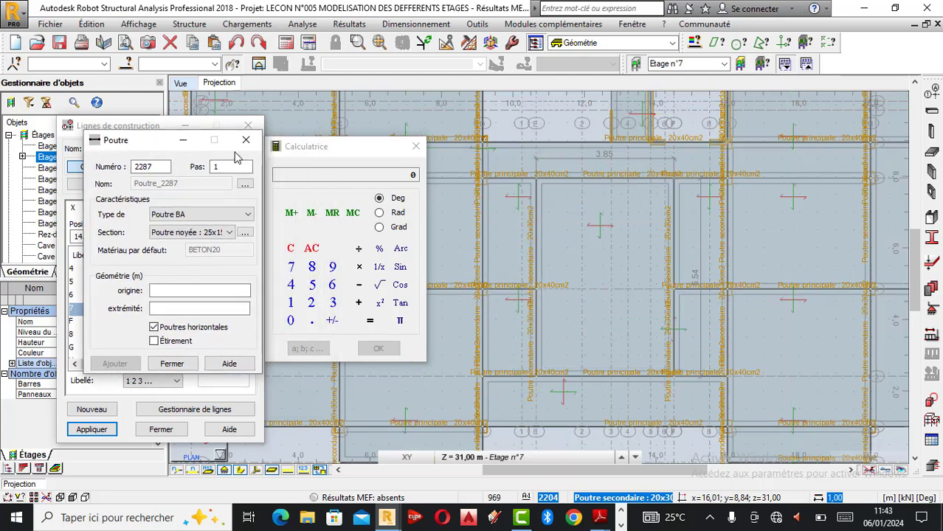
{"action": "left_click", "coordinate": [419, 147]}
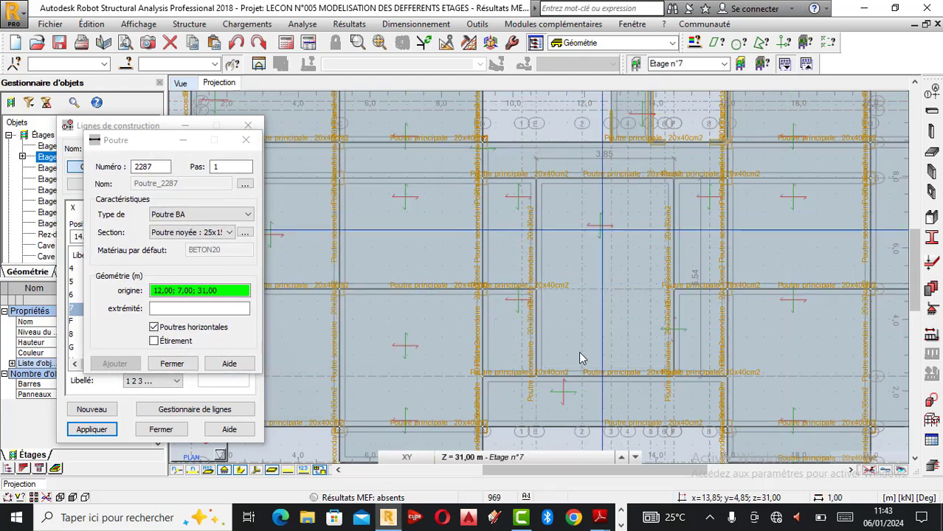
{"action": "scroll", "coordinate": [579, 369], "scroll_direction": "up", "scroll_amount": 1}
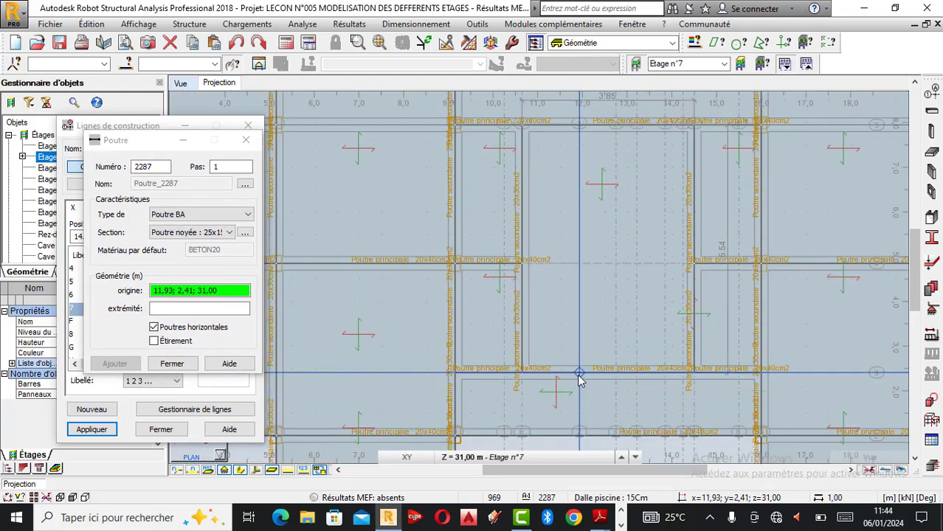
{"action": "left_click", "coordinate": [579, 374]}
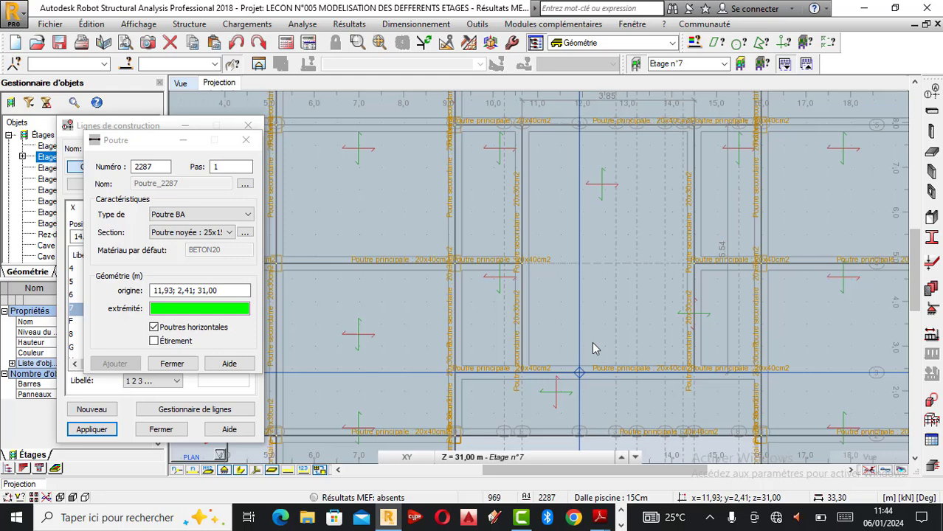
{"action": "left_click", "coordinate": [579, 126]}
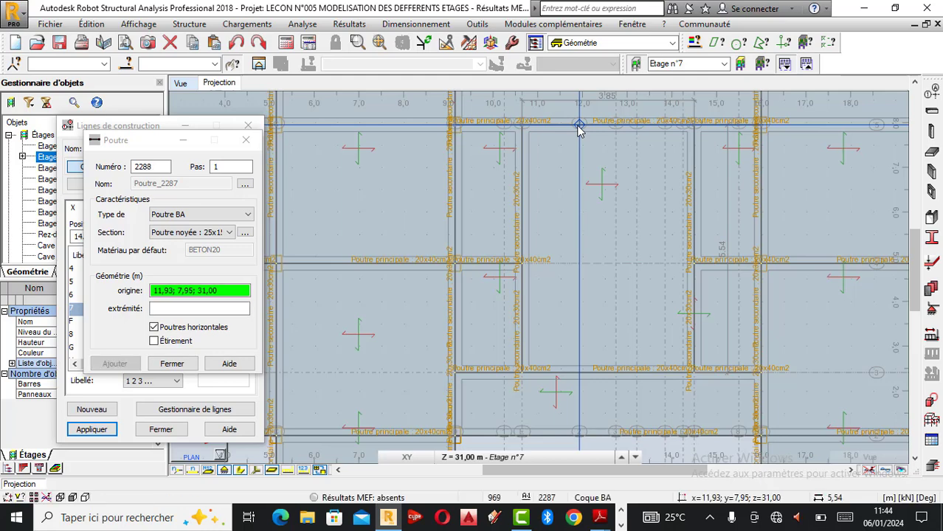
{"action": "left_click", "coordinate": [637, 374]}
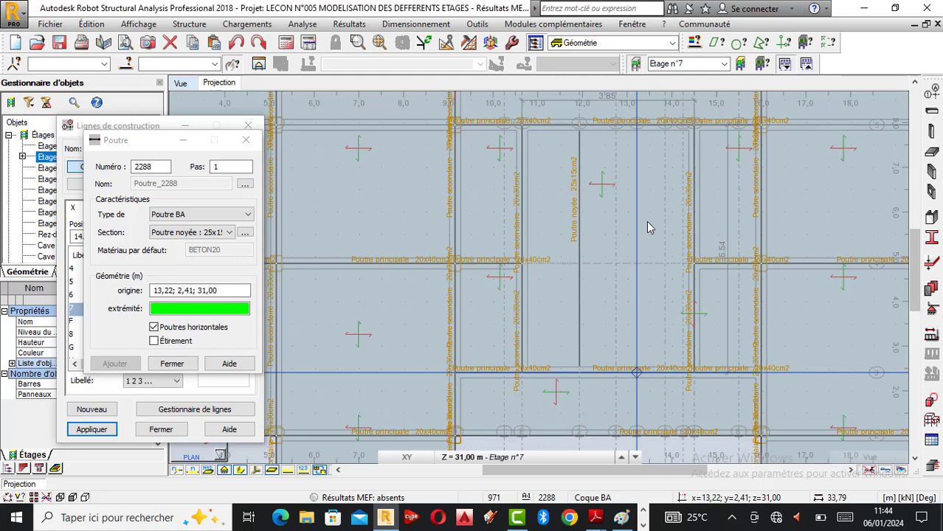
{"action": "left_click", "coordinate": [638, 130]}
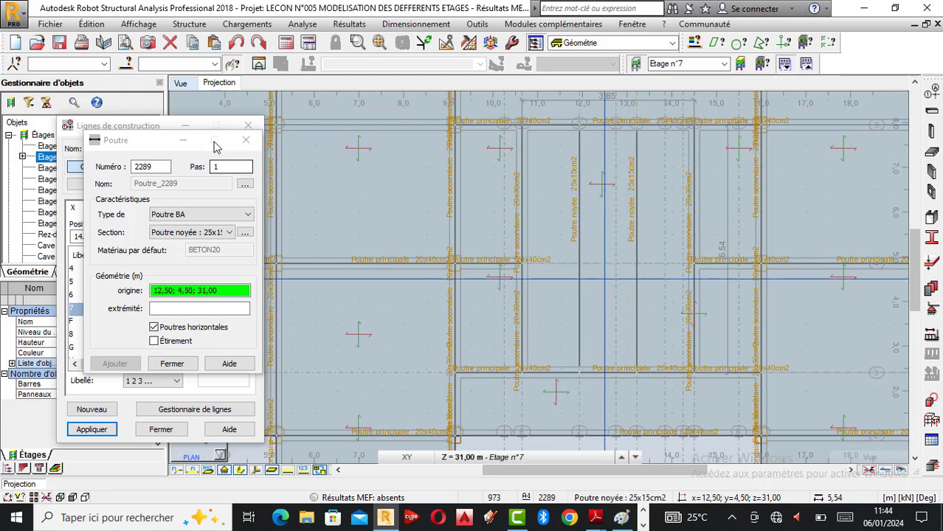
Step: Close the beam definition and divide the pool slab's 5,54 m length by 4 in the Calculator
{"action": "left_click", "coordinate": [246, 141]}
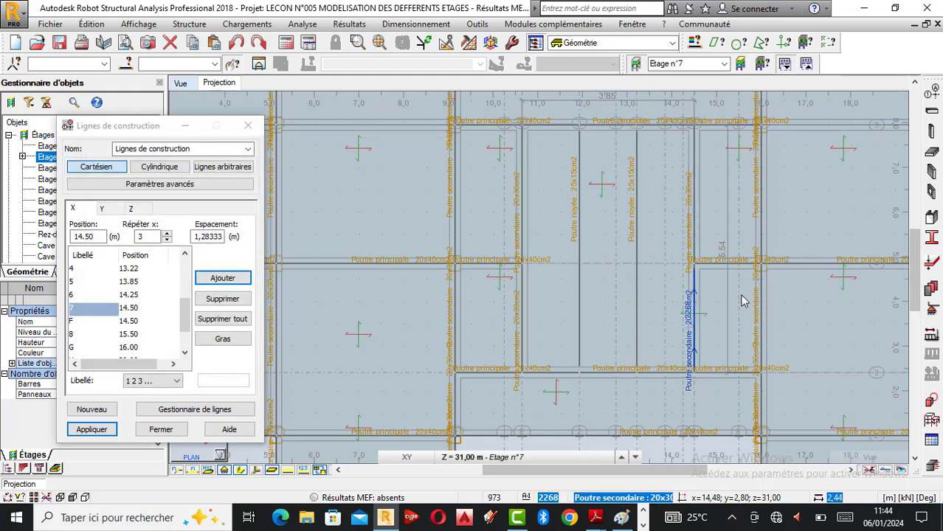
{"action": "left_click", "coordinate": [642, 525]}
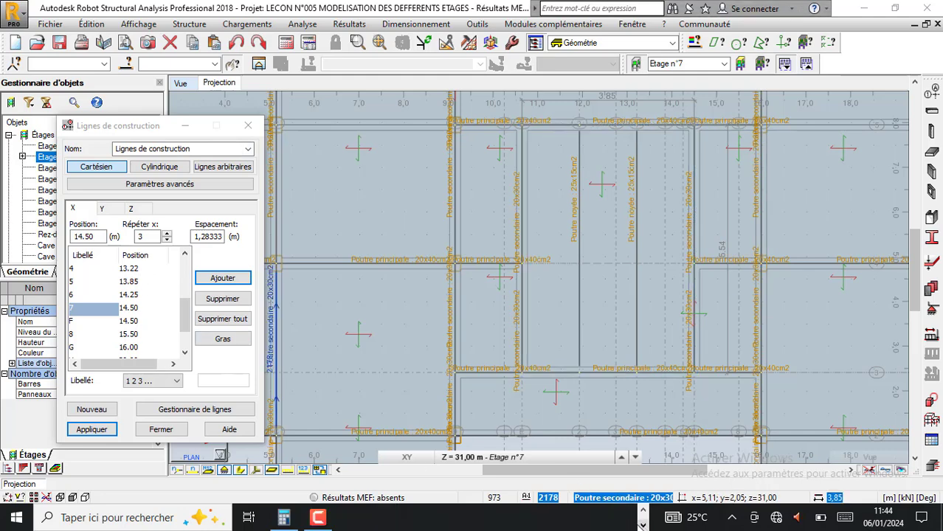
{"action": "left_click", "coordinate": [283, 519]}
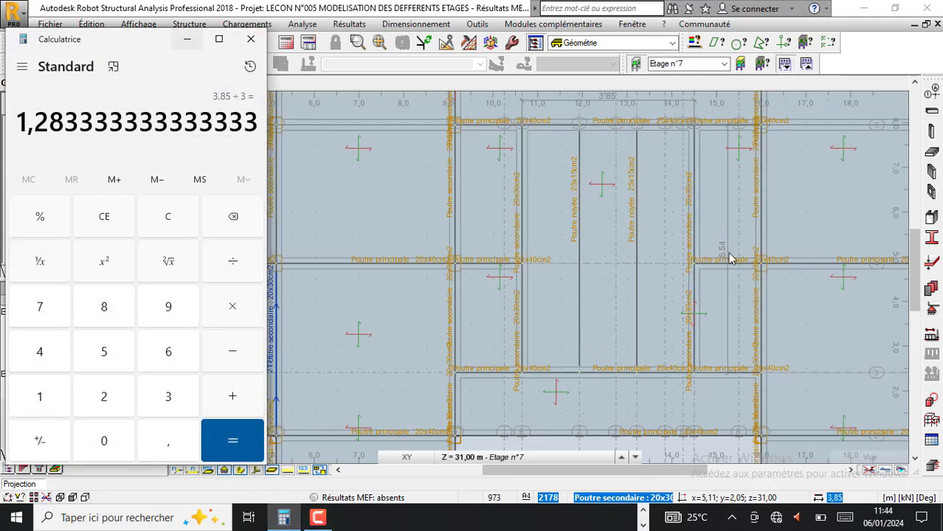
{"action": "left_click", "coordinate": [190, 219]}
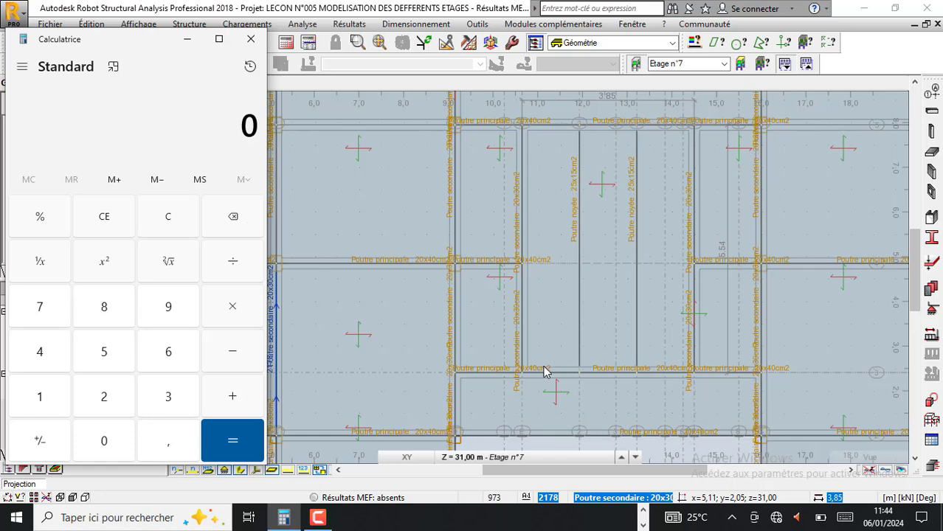
{"action": "left_click", "coordinate": [109, 356]}
{"action": "left_click", "coordinate": [169, 442]}
{"action": "left_click", "coordinate": [105, 353]}
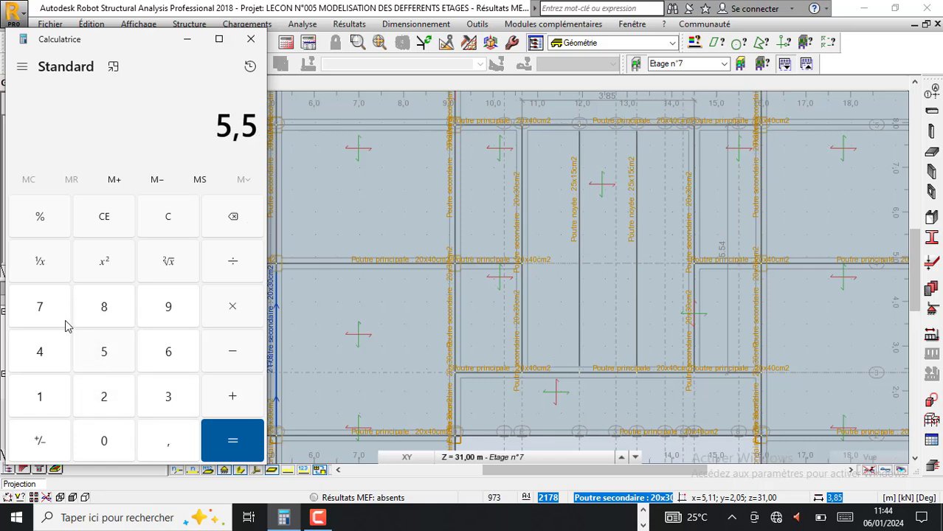
{"action": "left_click", "coordinate": [39, 354]}
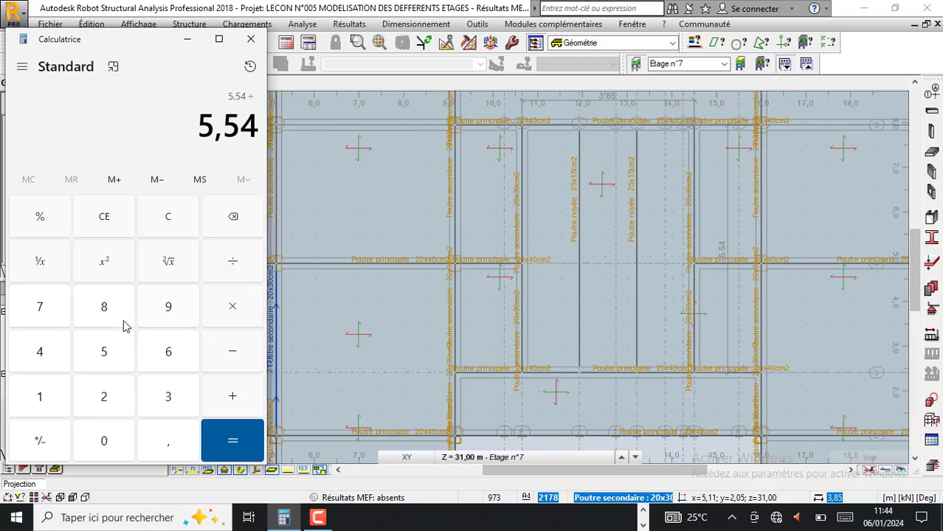
{"action": "left_click", "coordinate": [56, 354]}
{"action": "left_click", "coordinate": [229, 441]}
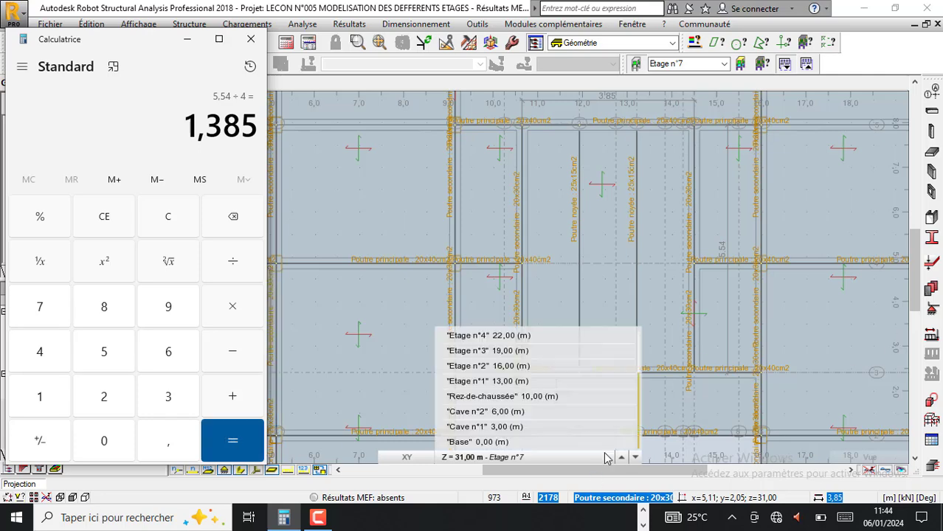
{"action": "left_click", "coordinate": [643, 525]}
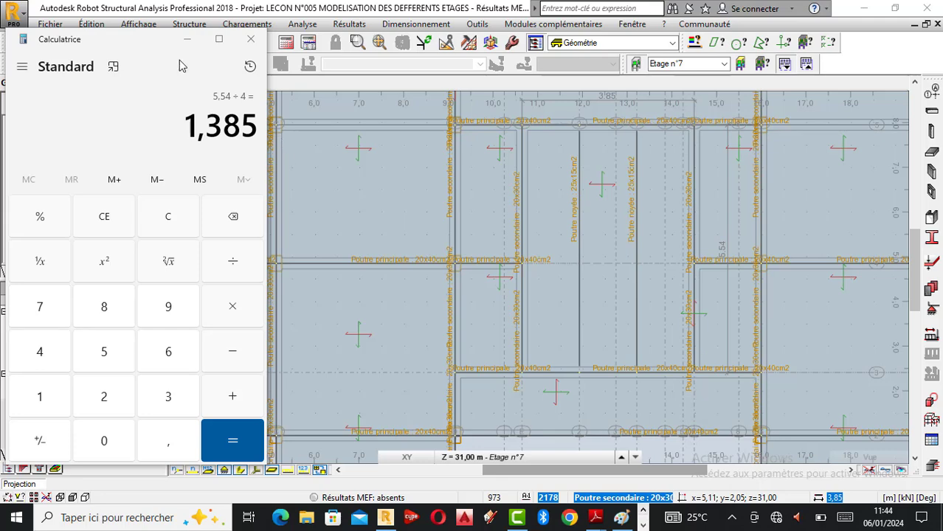
{"action": "left_click", "coordinate": [187, 39]}
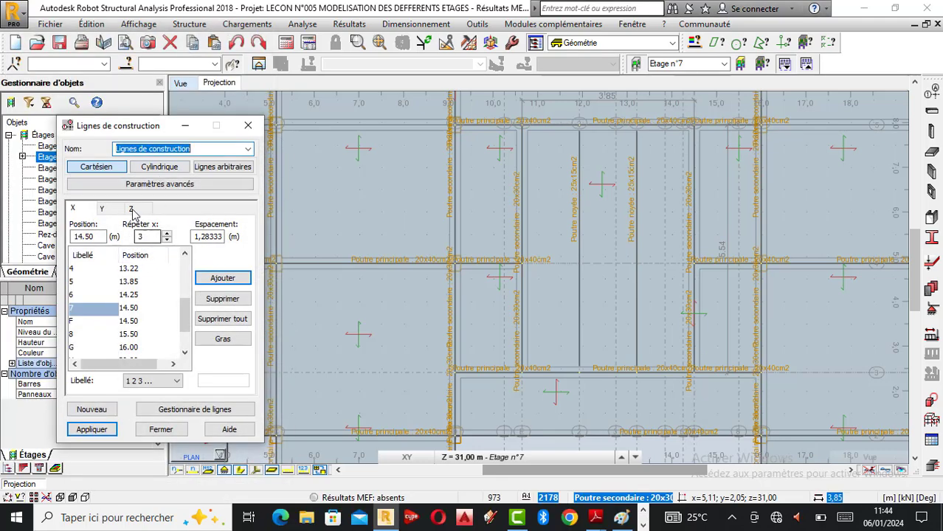
Step: For the Y construction lines, take the existing 2.41 m line as the start position and set 4 repetitions
{"action": "left_click", "coordinate": [103, 210]}
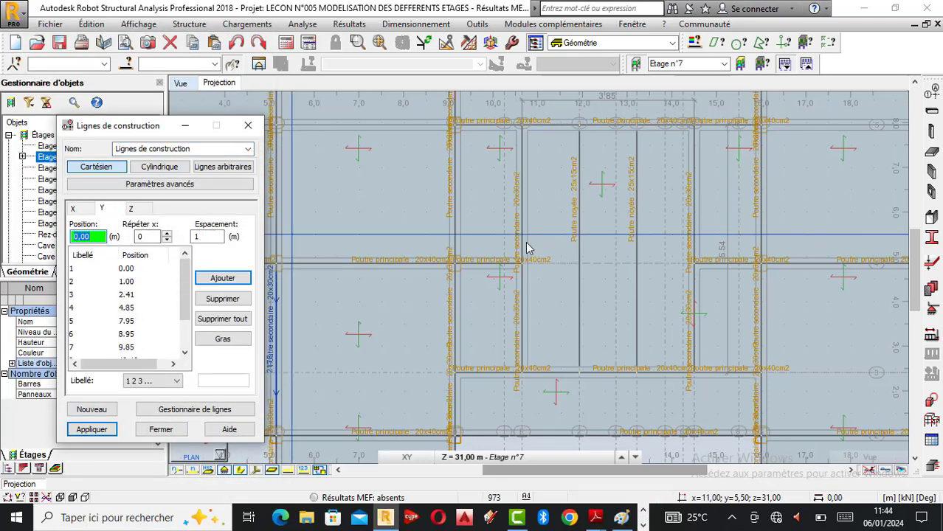
{"action": "scroll", "coordinate": [476, 248], "scroll_direction": "down", "scroll_amount": 3}
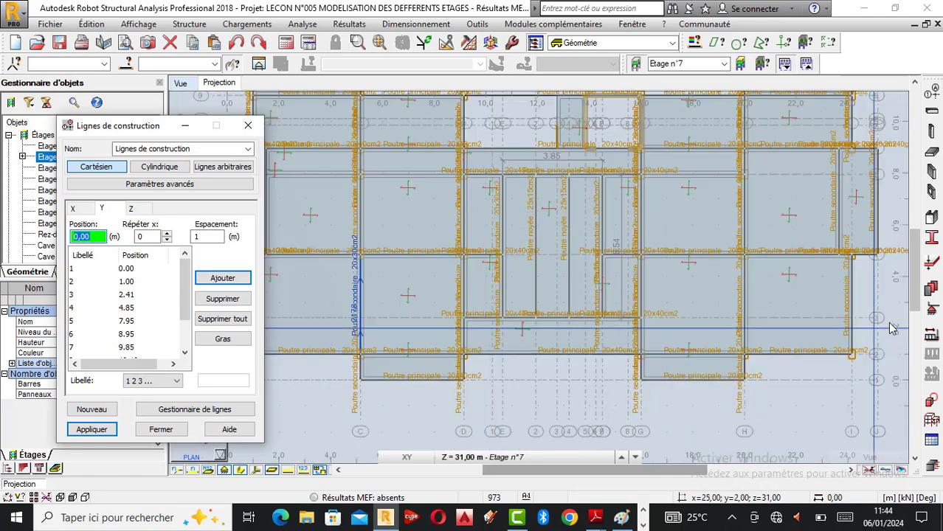
{"action": "scroll", "coordinate": [890, 338], "scroll_direction": "up", "scroll_amount": 1}
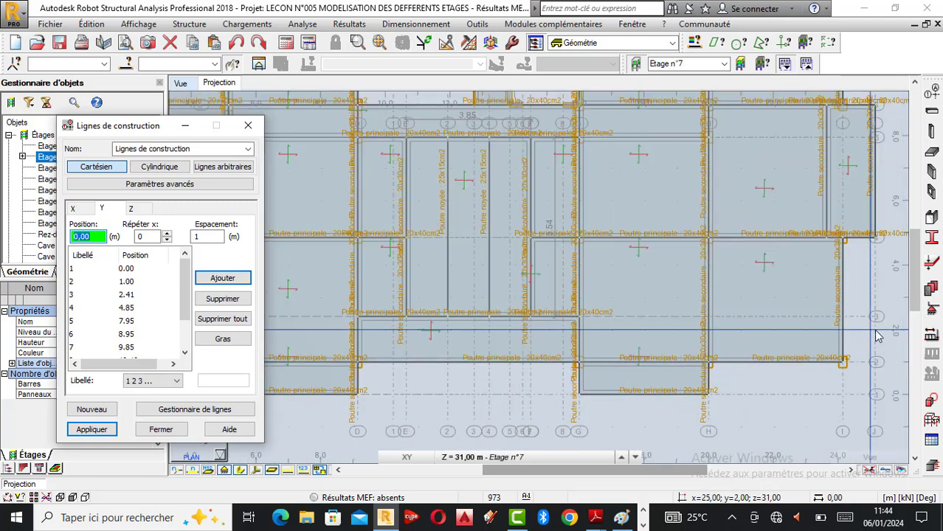
{"action": "left_click", "coordinate": [77, 295]}
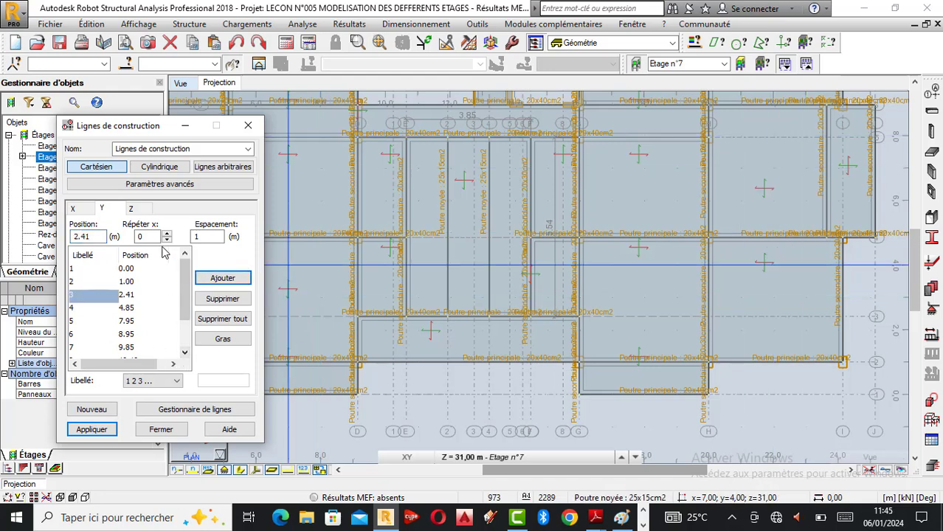
{"action": "left_click", "coordinate": [166, 234]}
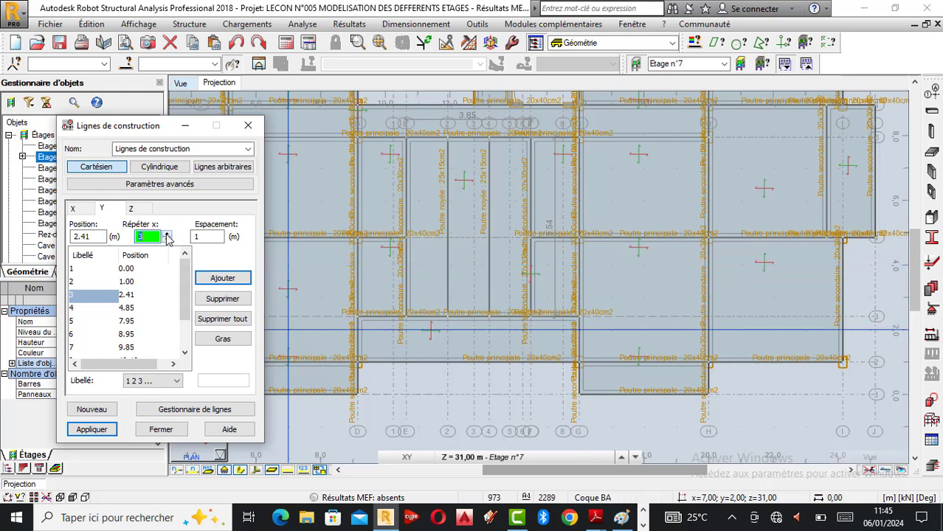
{"action": "left_click", "coordinate": [167, 233]}
Step: Switch to the Calculator to reread the quotient of 5,54 ÷ 4, then return to the construction line settings
{"action": "left_click", "coordinate": [642, 524]}
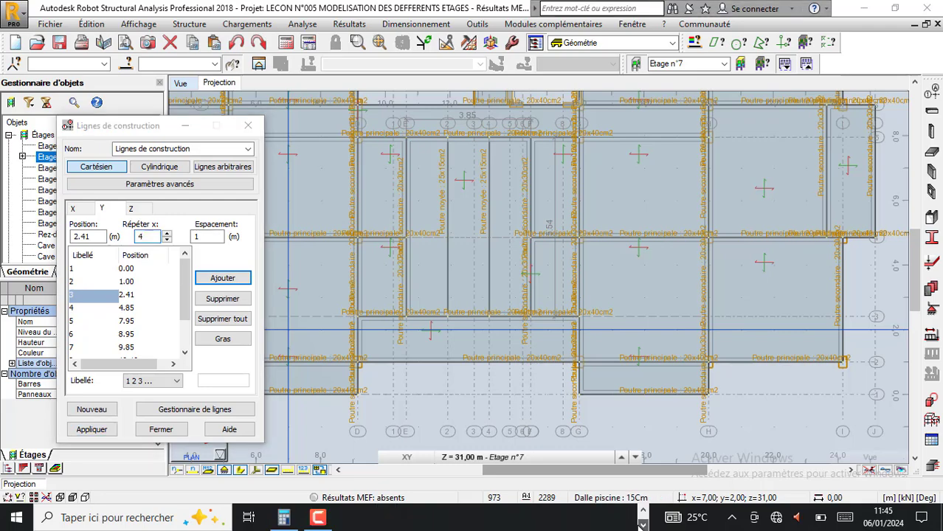
{"action": "left_click", "coordinate": [283, 517]}
{"action": "left_click", "coordinate": [284, 517]}
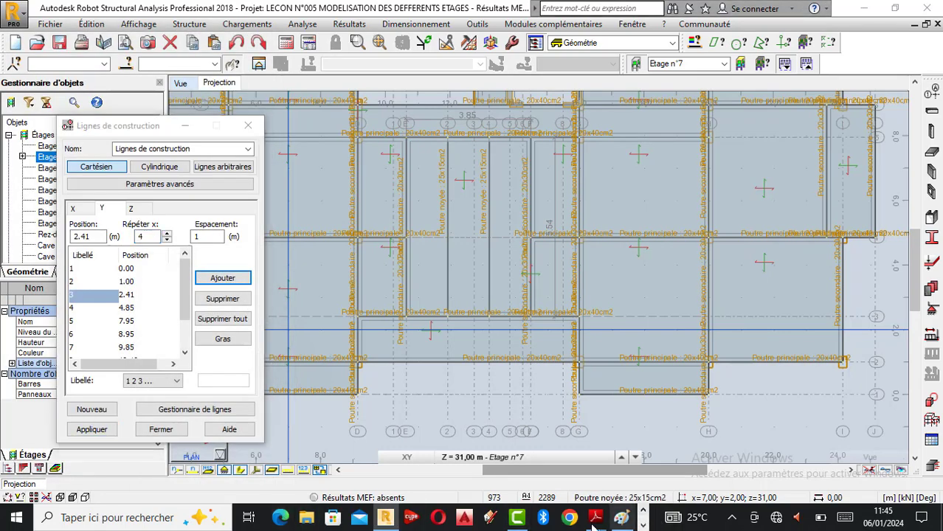
{"action": "left_click", "coordinate": [642, 525]}
{"action": "left_click", "coordinate": [285, 519]}
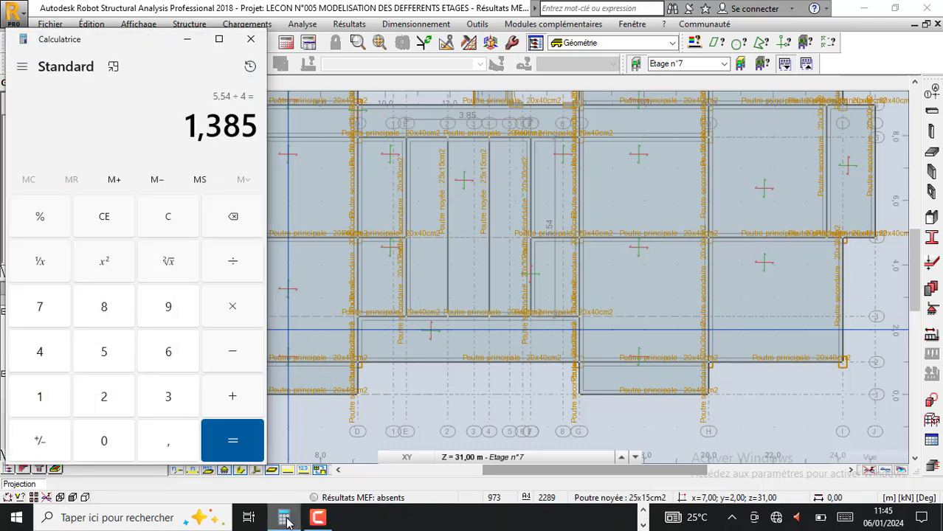
{"action": "left_click", "coordinate": [188, 39]}
Step: Set the Y line spacing to 1,385 m, add the repeated lines and apply them to the plan
{"action": "left_click", "coordinate": [212, 237]}
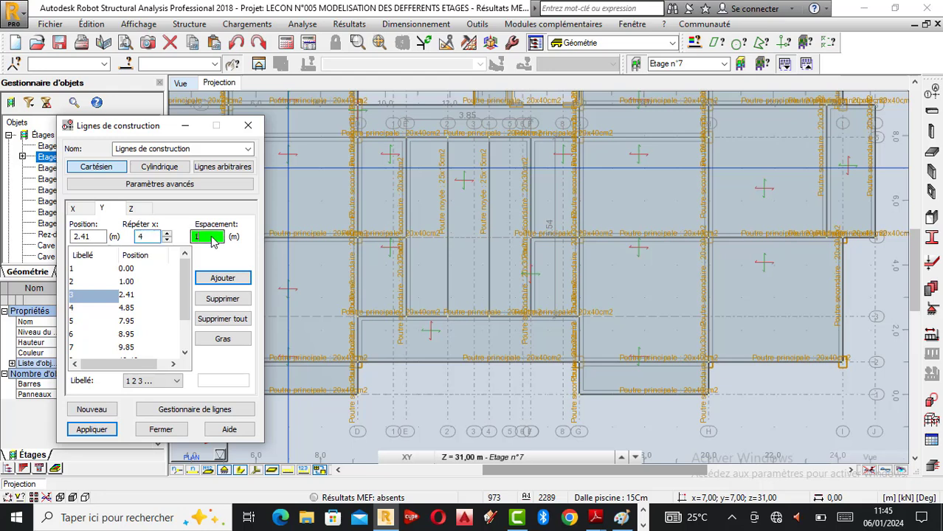
{"action": "left_click", "coordinate": [291, 303]}
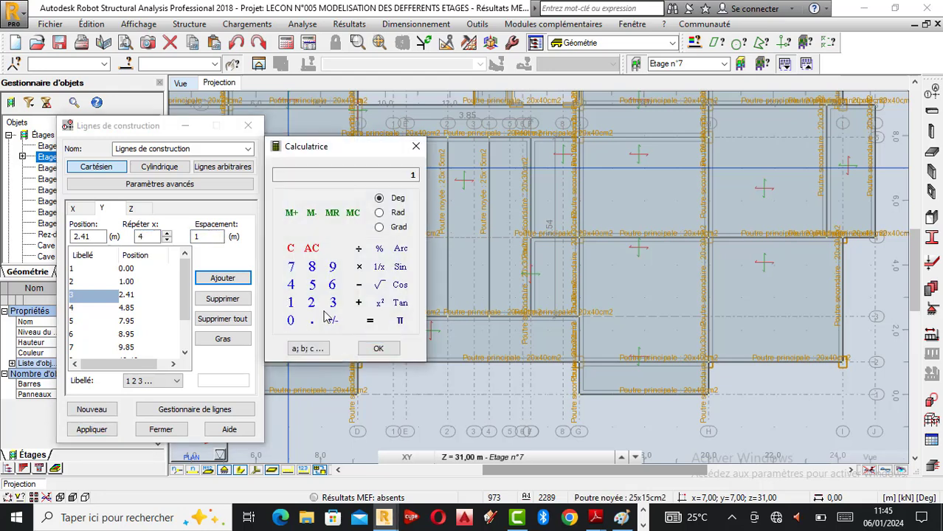
{"action": "left_click", "coordinate": [312, 269]}
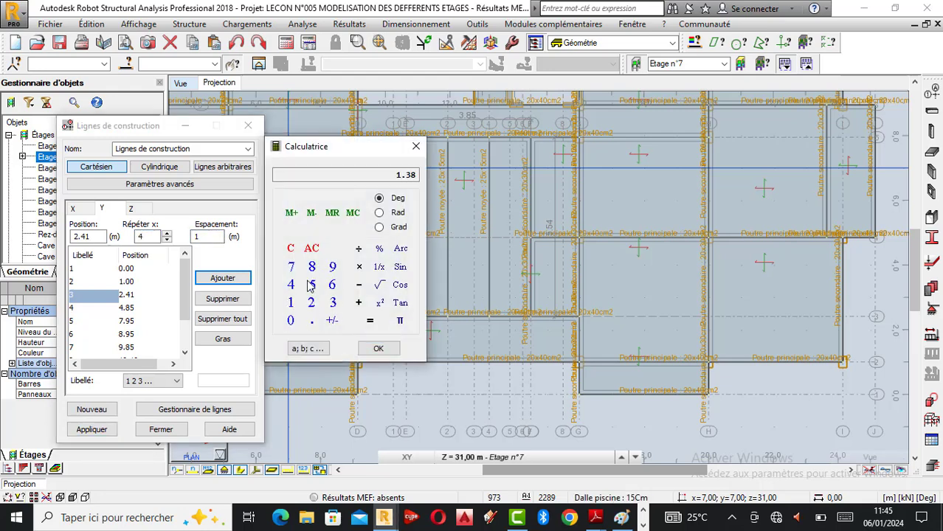
{"action": "left_click", "coordinate": [380, 347]}
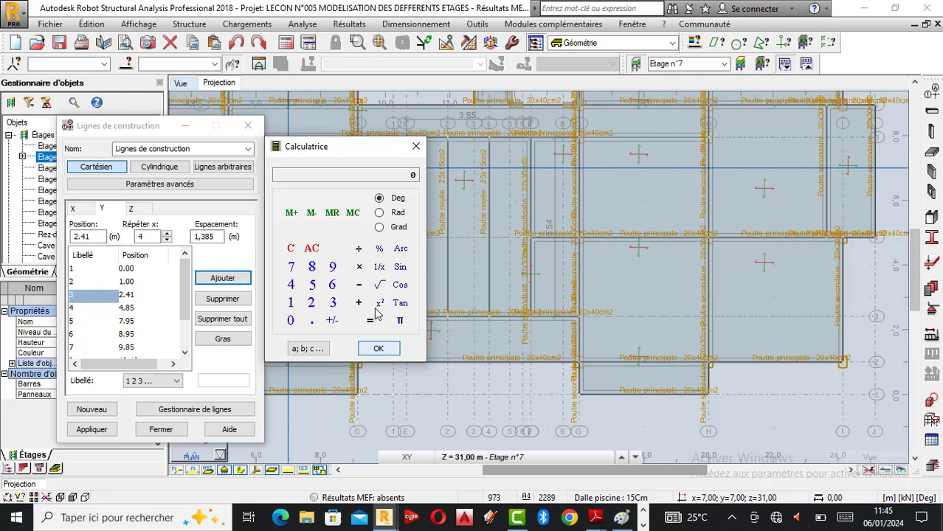
{"action": "left_click", "coordinate": [415, 147]}
{"action": "left_click", "coordinate": [222, 278]}
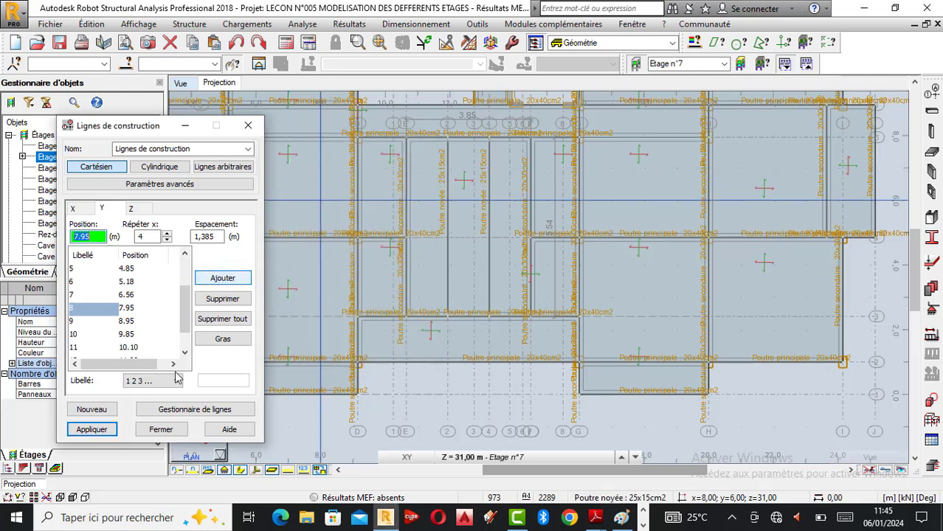
{"action": "left_click", "coordinate": [92, 429]}
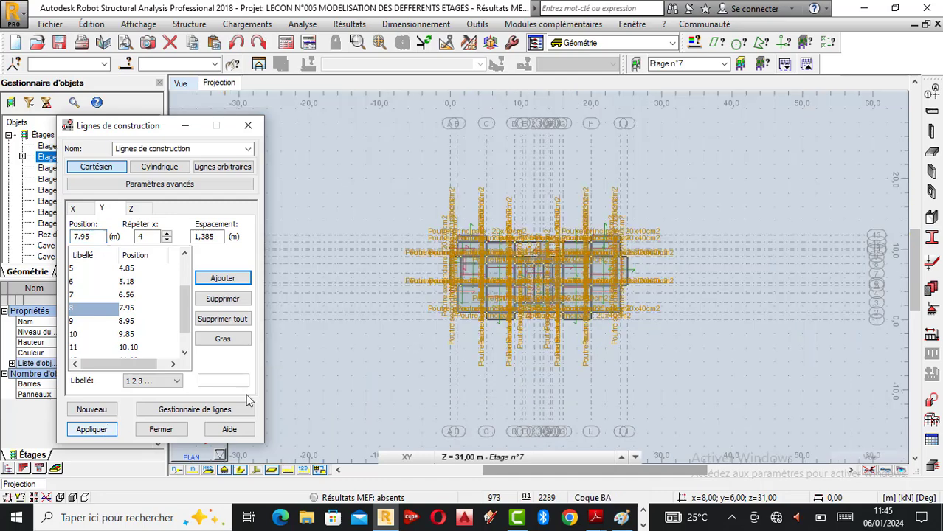
Step: Draw a Poutre noyée 25x15 beam along y = 3,79, from x = 9,15 to x = 14,50, at the pool slab
{"action": "scroll", "coordinate": [557, 292], "scroll_direction": "up", "scroll_amount": 5}
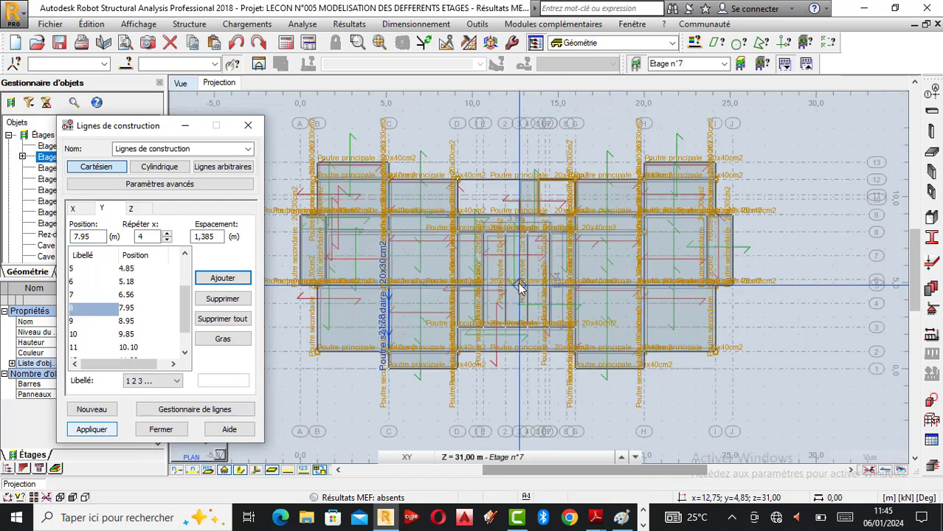
{"action": "scroll", "coordinate": [518, 283], "scroll_direction": "up", "scroll_amount": 4}
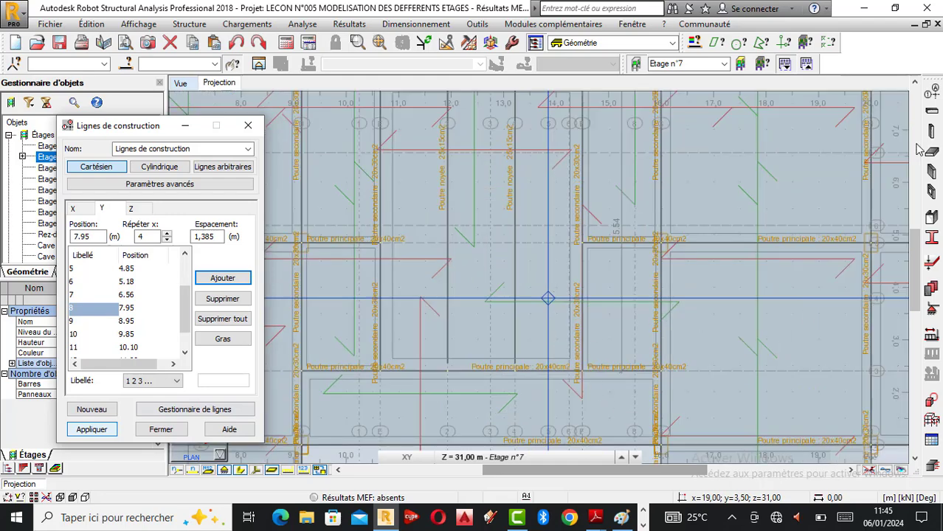
{"action": "left_click", "coordinate": [932, 124]}
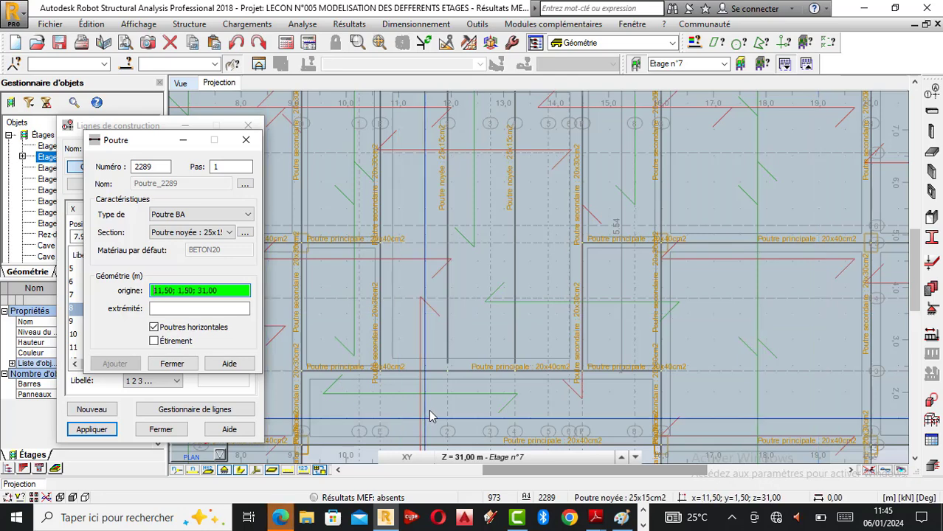
{"action": "left_click", "coordinate": [300, 301]}
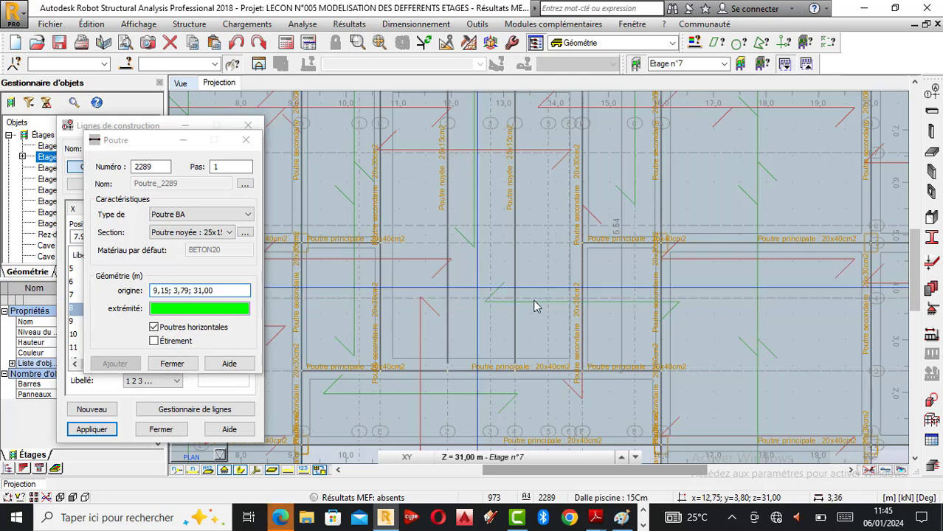
{"action": "left_click", "coordinate": [583, 303]}
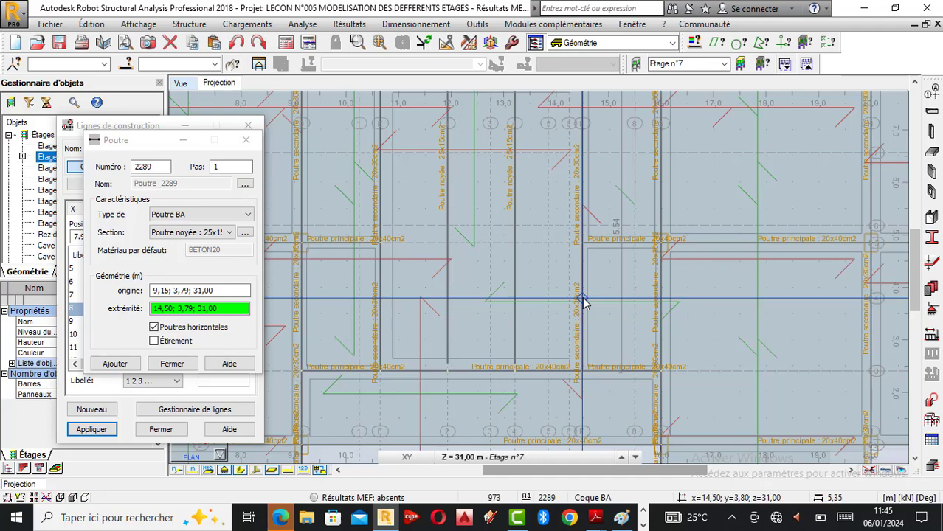
Step: Draw two more Poutre noyée beams from x = 9,15 to x = 14,50, at y = 5,18 and y = 6,57
{"action": "scroll", "coordinate": [583, 302], "scroll_direction": "down", "scroll_amount": 2}
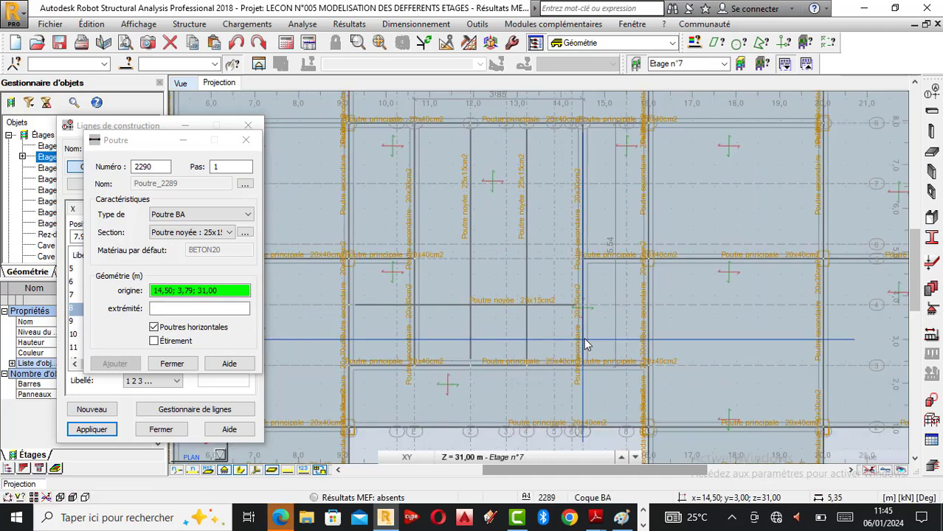
{"action": "scroll", "coordinate": [564, 327], "scroll_direction": "down", "scroll_amount": 1}
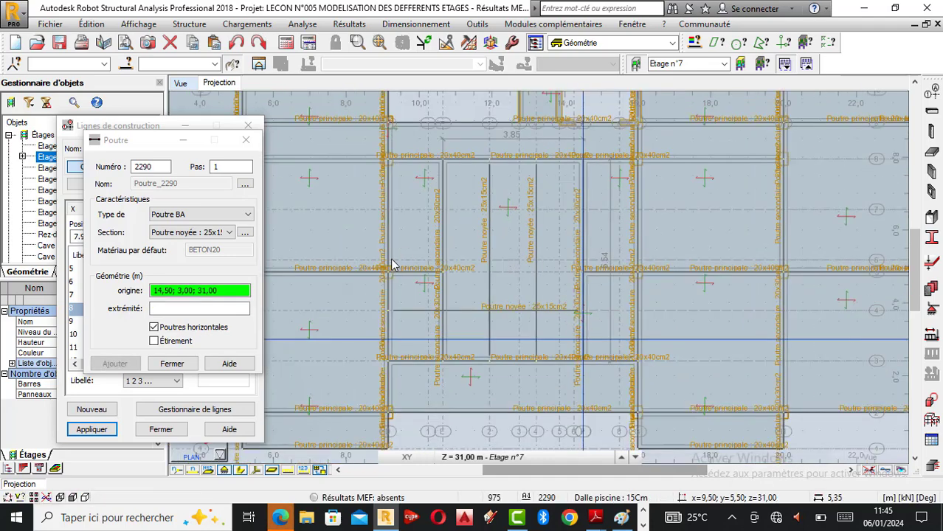
{"action": "scroll", "coordinate": [405, 271], "scroll_direction": "up", "scroll_amount": 2}
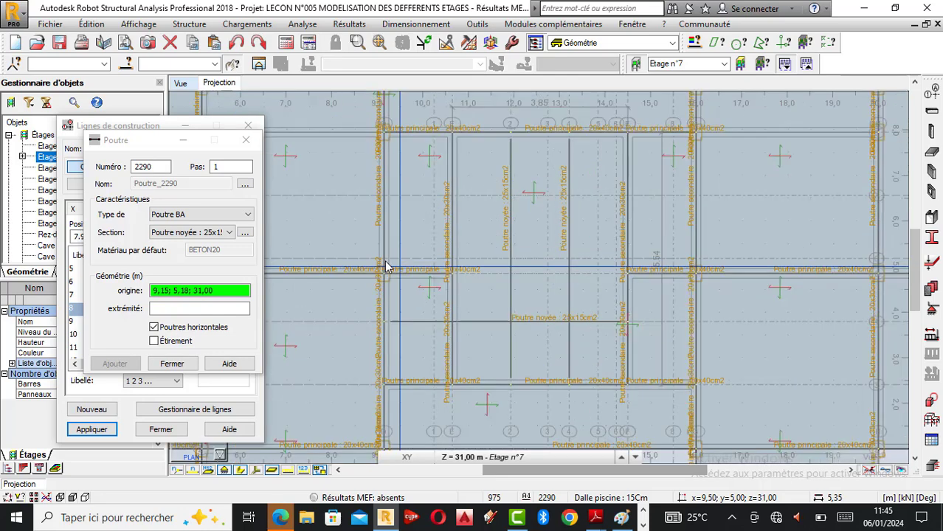
{"action": "left_click", "coordinate": [529, 264]}
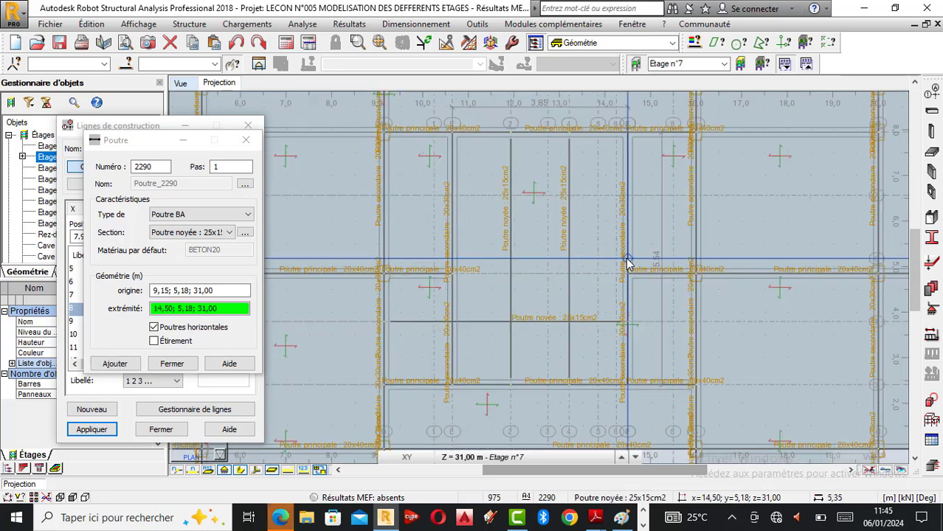
{"action": "left_click", "coordinate": [627, 263]}
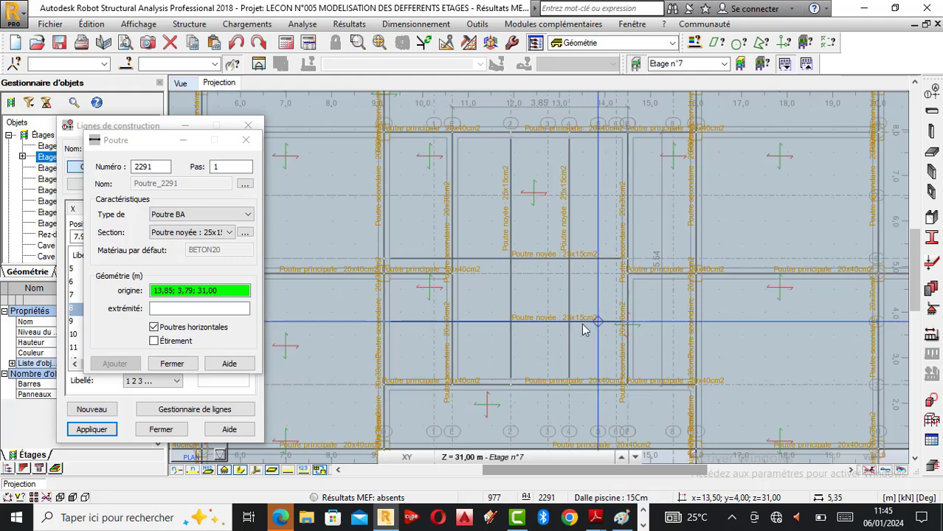
{"action": "left_click", "coordinate": [383, 200]}
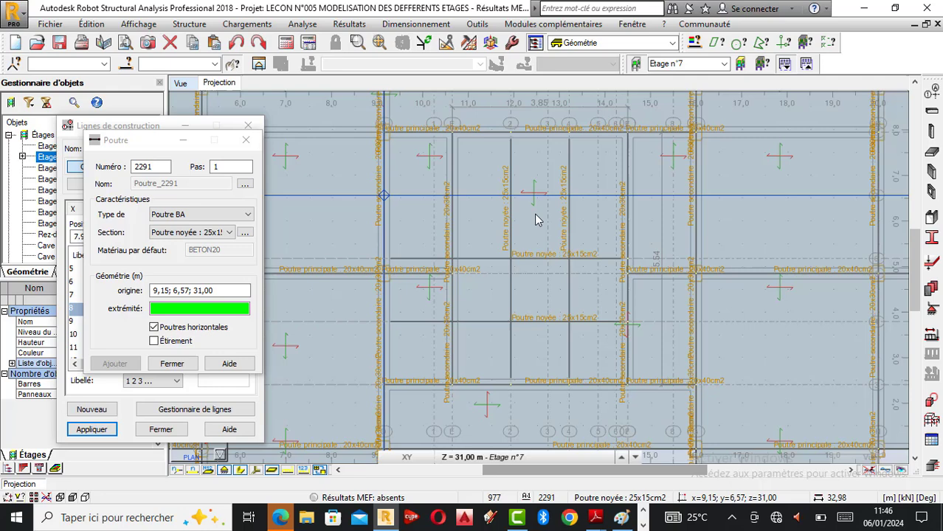
{"action": "left_click", "coordinate": [627, 200]}
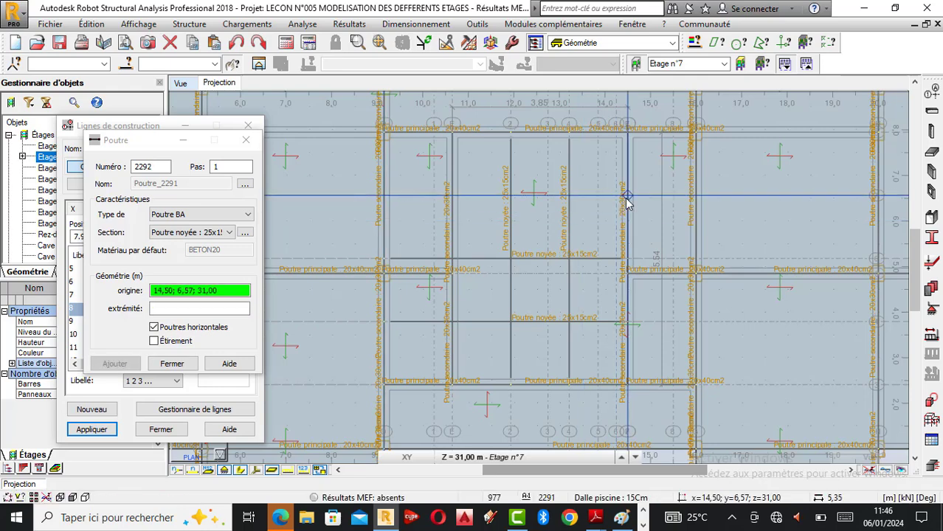
Step: Close the beam and construction line settings, then inspect the pool's beam grid from a rotated 3D view
{"action": "left_click", "coordinate": [245, 141]}
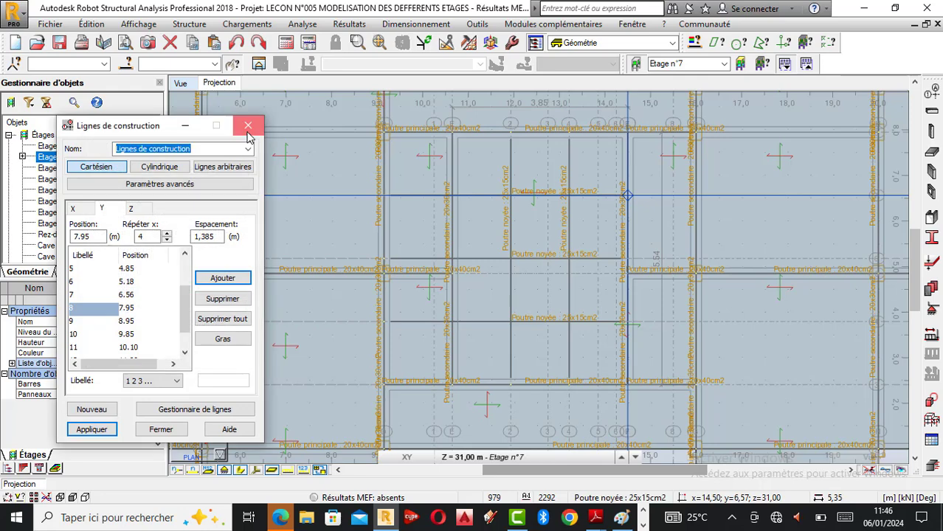
{"action": "left_click", "coordinate": [256, 117]}
{"action": "left_click", "coordinate": [180, 84]}
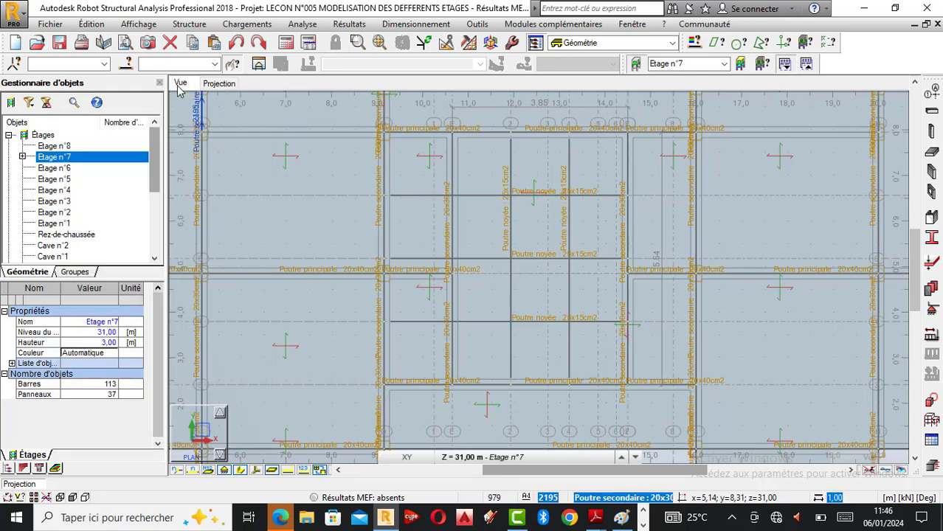
{"action": "left_click", "coordinate": [180, 85]}
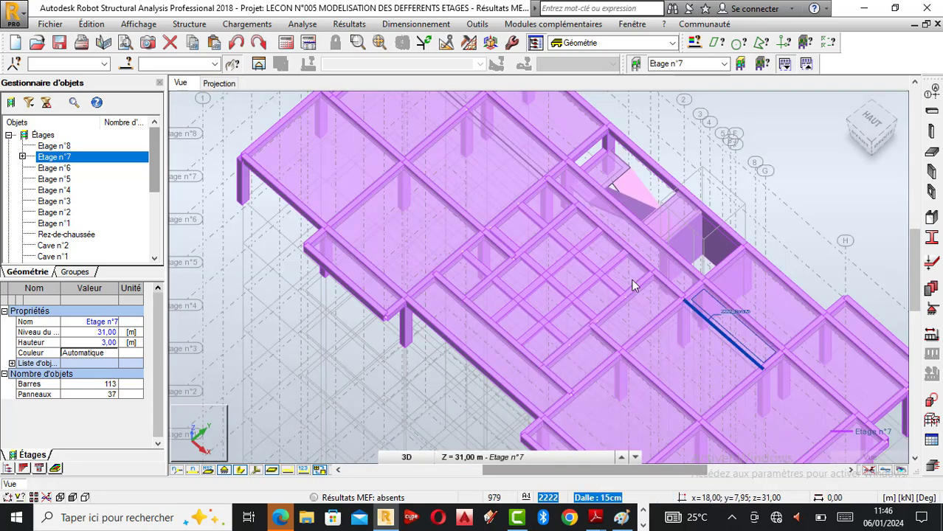
{"action": "right_click", "coordinate": [706, 144]}
{"action": "left_click", "coordinate": [744, 200]}
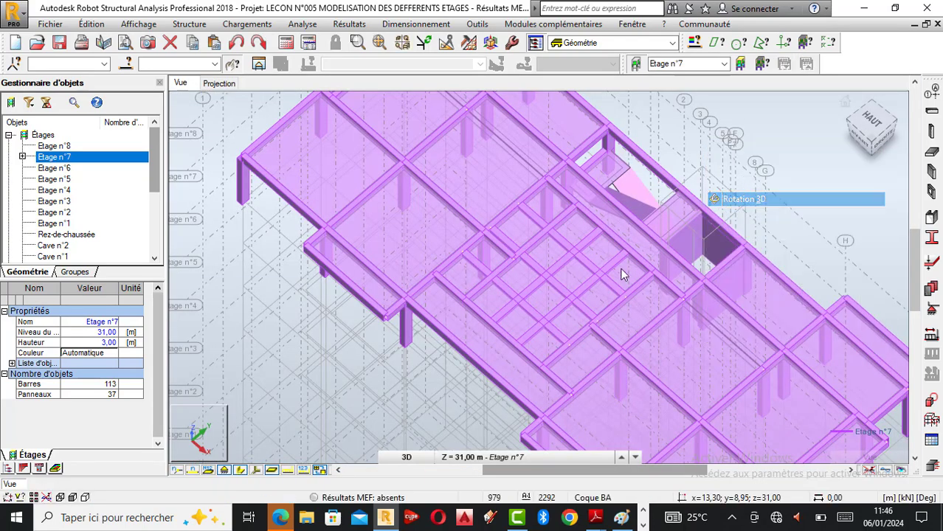
{"action": "left_click_drag", "start_coordinate": [622, 274], "coordinate": [554, 333]}
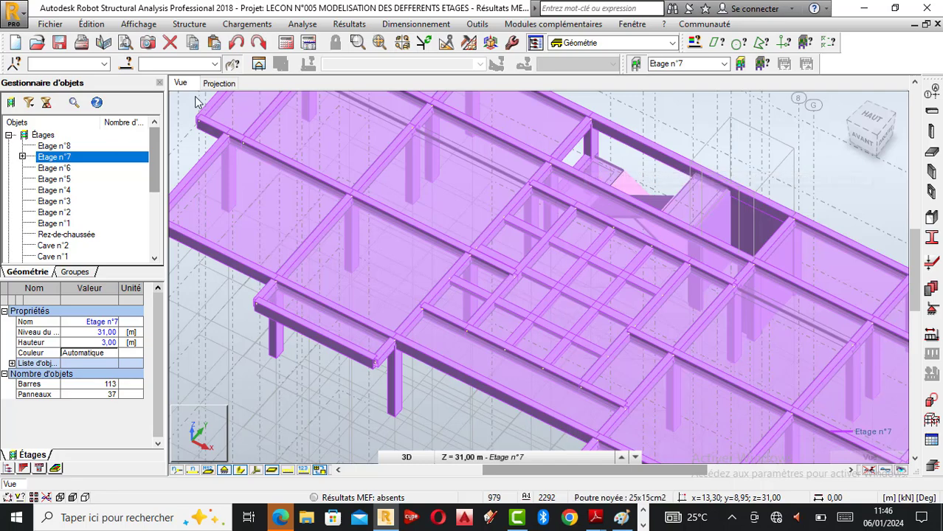
Step: Return to the plan and delete the three horizontal Poutre noyée beams that start at x = 9,15
{"action": "left_click", "coordinate": [220, 83]}
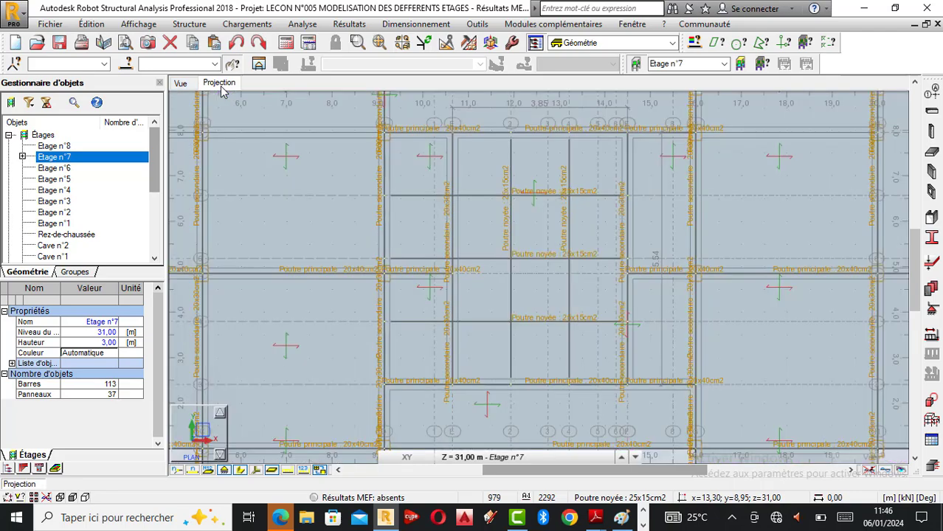
{"action": "left_click", "coordinate": [433, 322]}
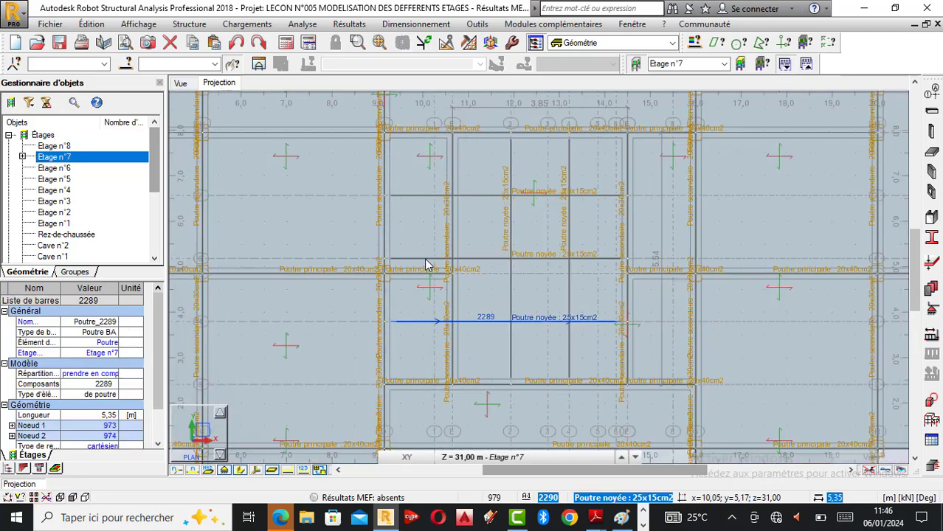
{"action": "left_click", "coordinate": [428, 205]}
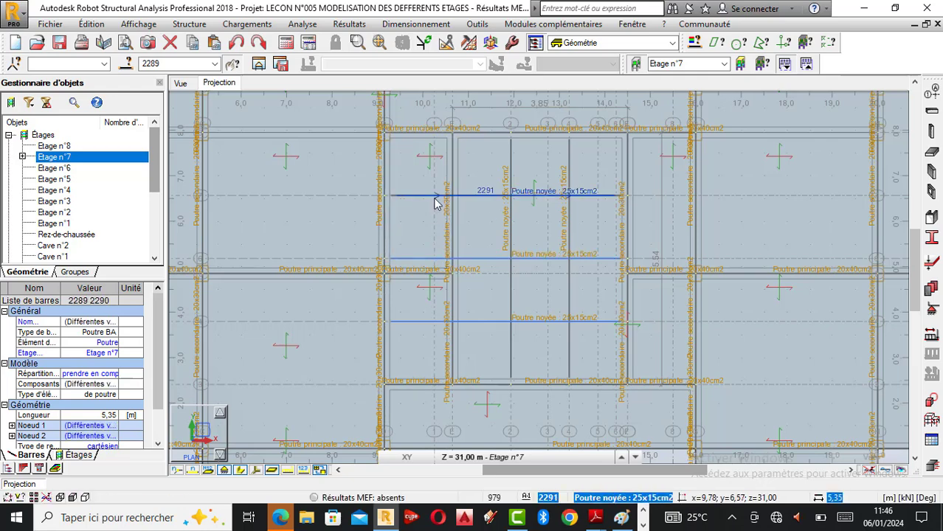
{"action": "left_click", "coordinate": [520, 221]}
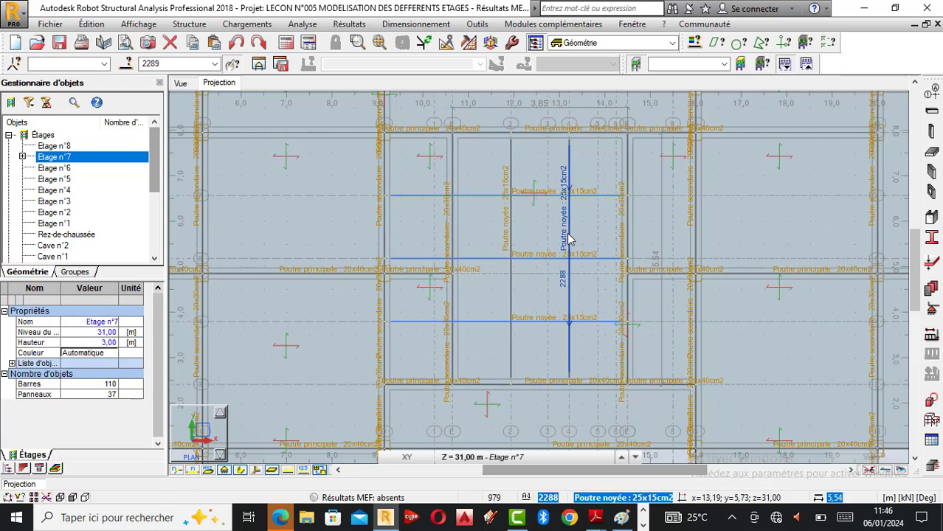
Step: Draw three Poutre noyée 25x15 beams across the pool from x = 10,65 to x = 14,50, at y = 3,79, 5,18 and 6,57
{"action": "left_click", "coordinate": [932, 112]}
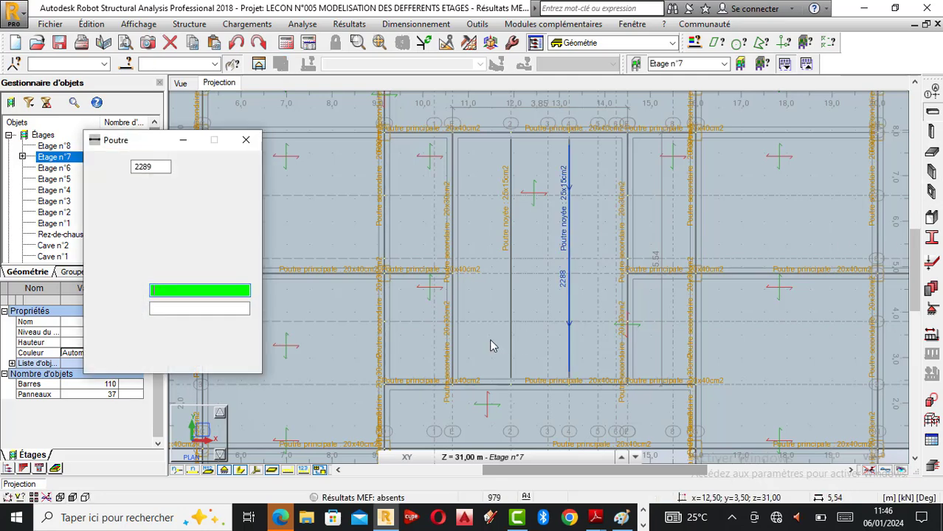
{"action": "left_click", "coordinate": [452, 327]}
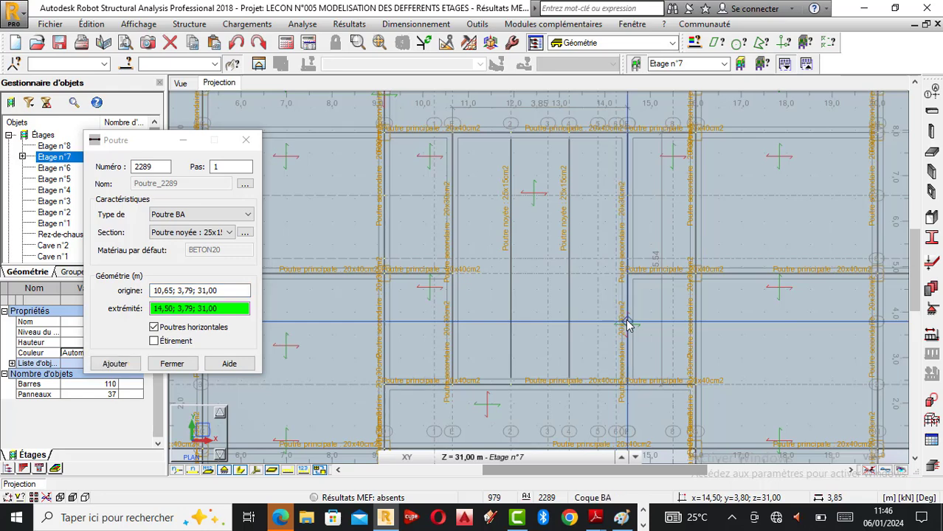
{"action": "left_click", "coordinate": [465, 273]}
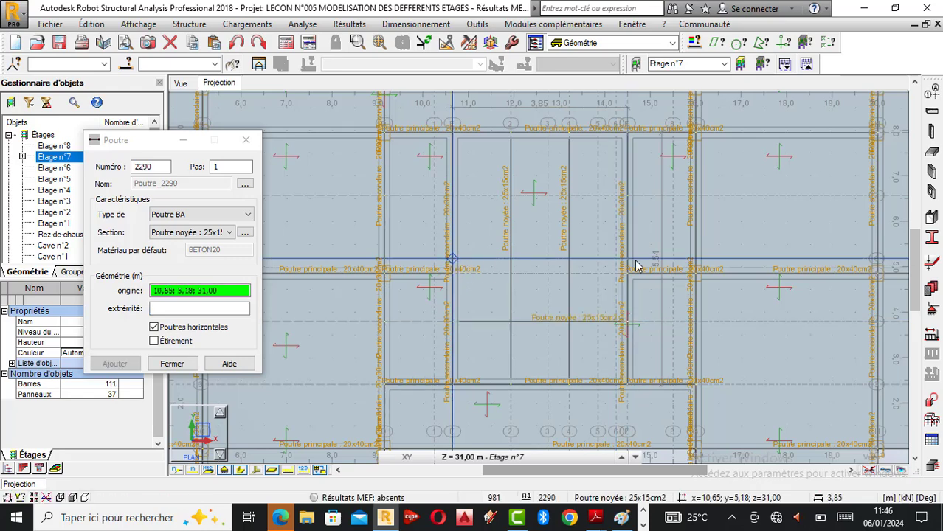
{"action": "left_click", "coordinate": [455, 263]}
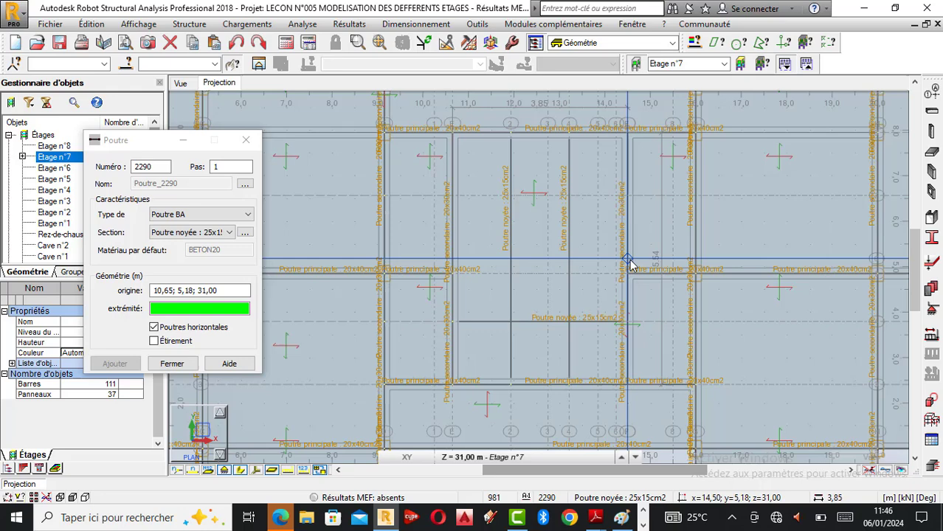
{"action": "left_click", "coordinate": [454, 198]}
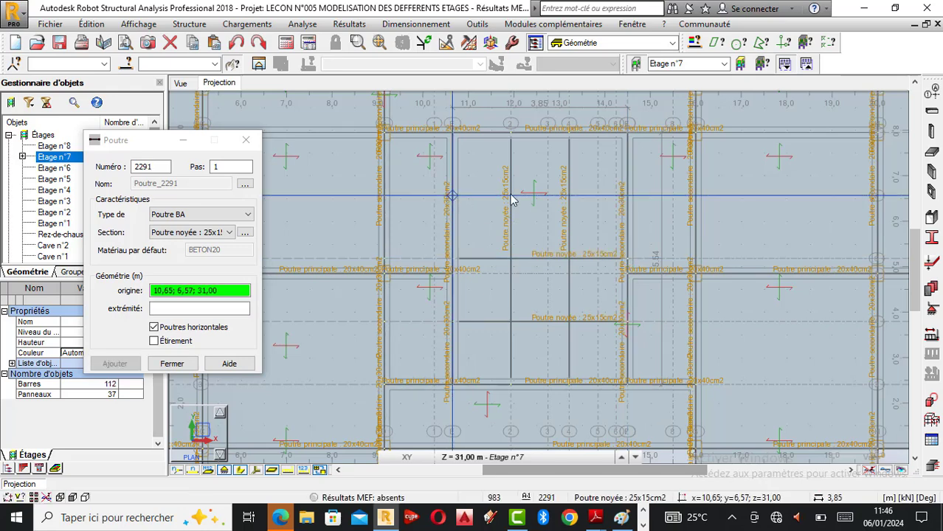
{"action": "left_click", "coordinate": [630, 198]}
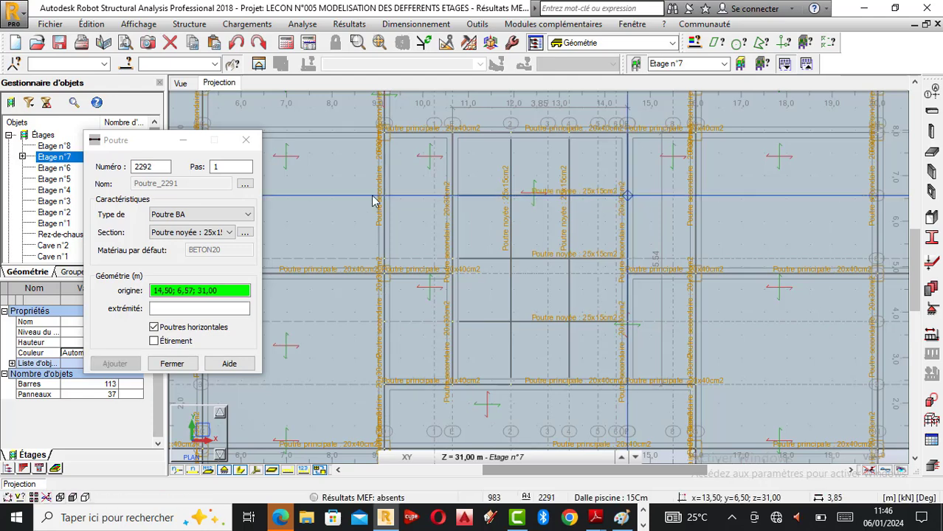
{"action": "left_click", "coordinate": [246, 139]}
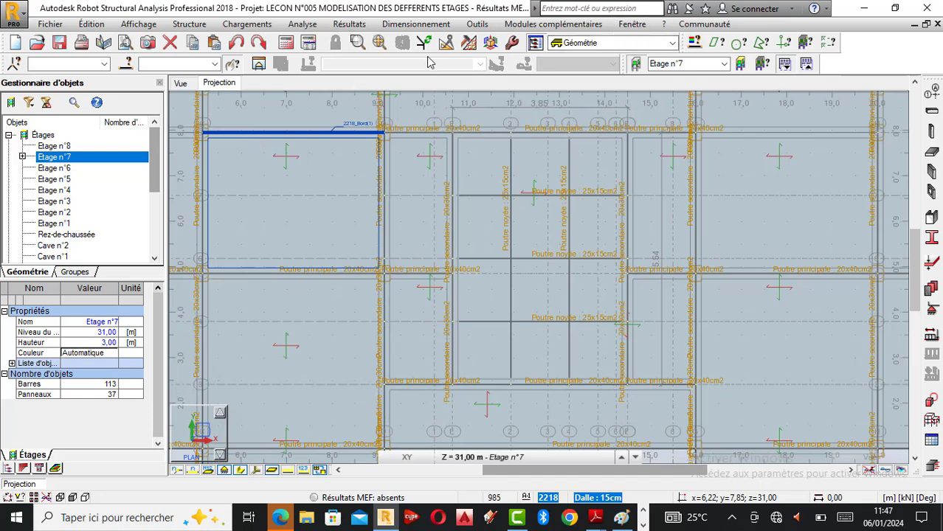
Step: Show all storeys of the building in the 3D view and rotate the model to see the pool level
{"action": "left_click", "coordinate": [180, 84]}
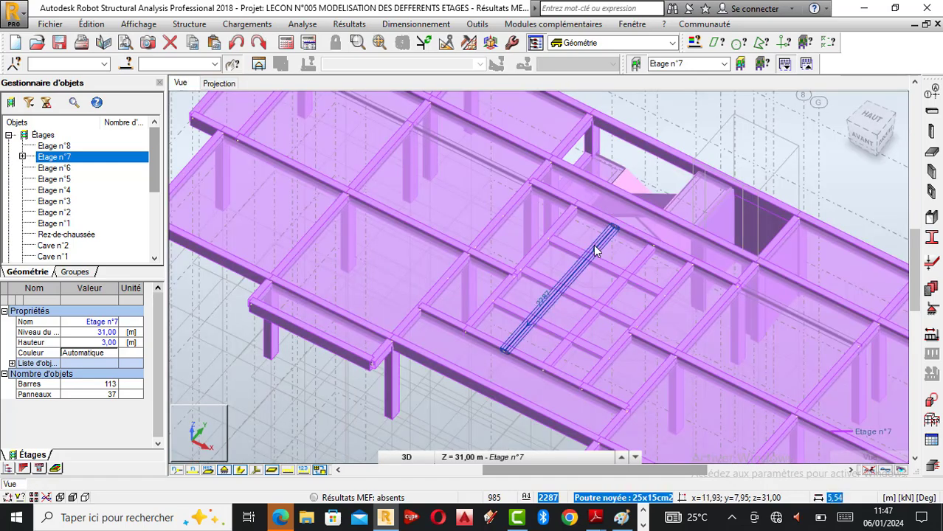
{"action": "scroll", "coordinate": [596, 251], "scroll_direction": "down", "scroll_amount": 1}
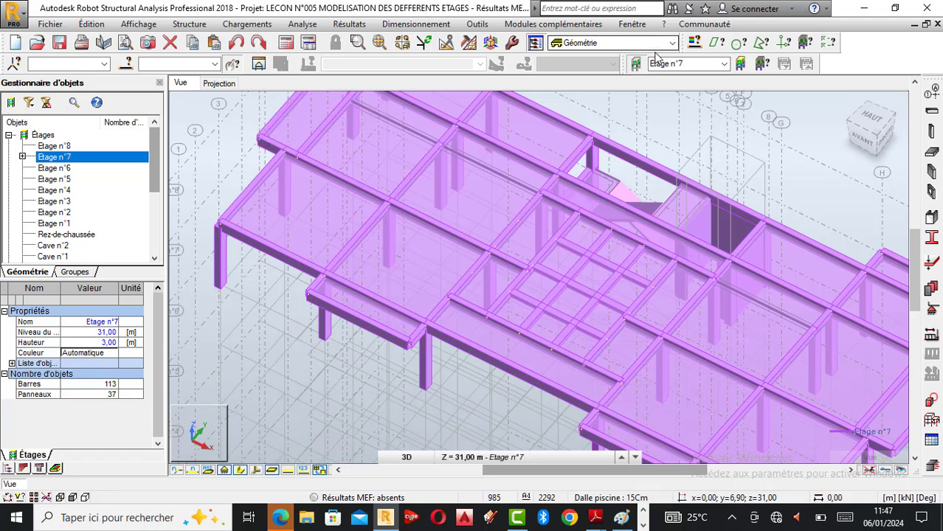
{"action": "left_click", "coordinate": [636, 65]}
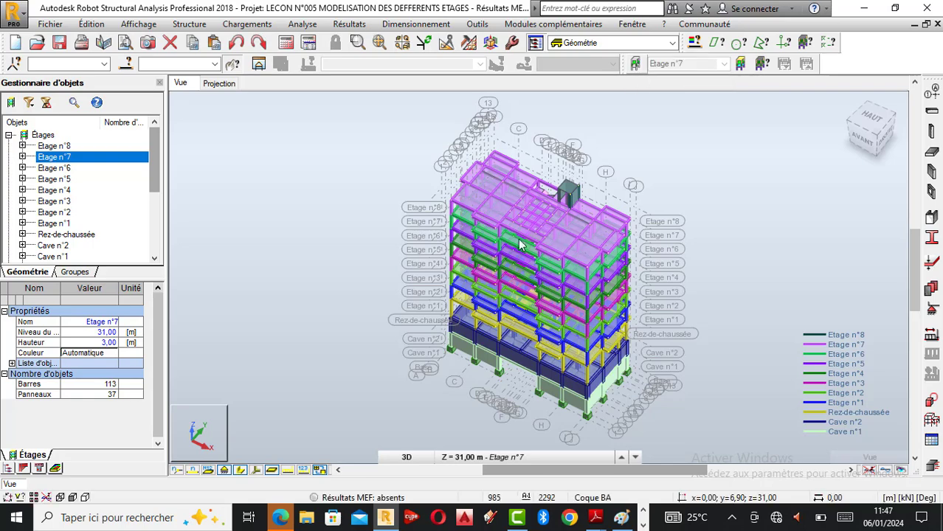
{"action": "right_click", "coordinate": [618, 196]}
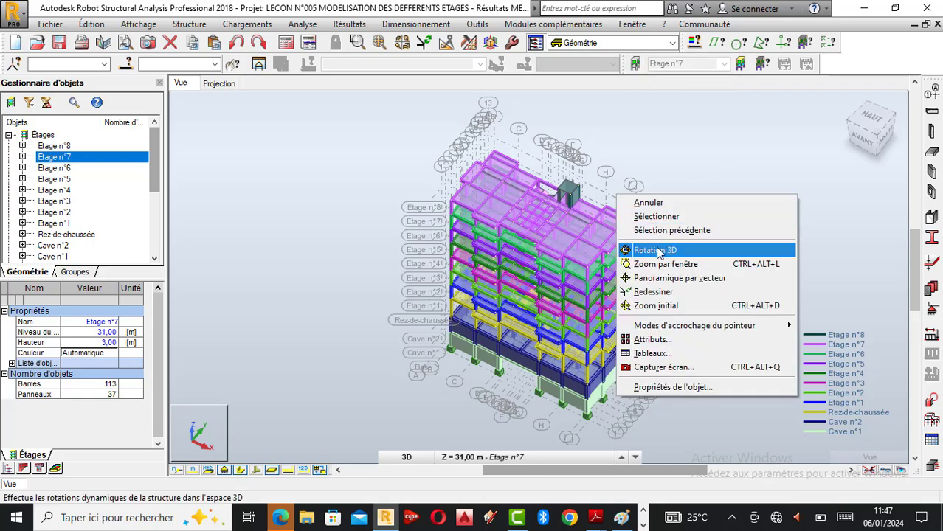
{"action": "left_click", "coordinate": [673, 250]}
{"action": "left_click_drag", "start_coordinate": [605, 226], "coordinate": [505, 171]}
Step: Examine the pool's beam grid on the complete building, turning the bar section shapes off and on again
{"action": "scroll", "coordinate": [552, 213], "scroll_direction": "up", "scroll_amount": 5}
{"action": "scroll", "coordinate": [505, 172], "scroll_direction": "up", "scroll_amount": 2}
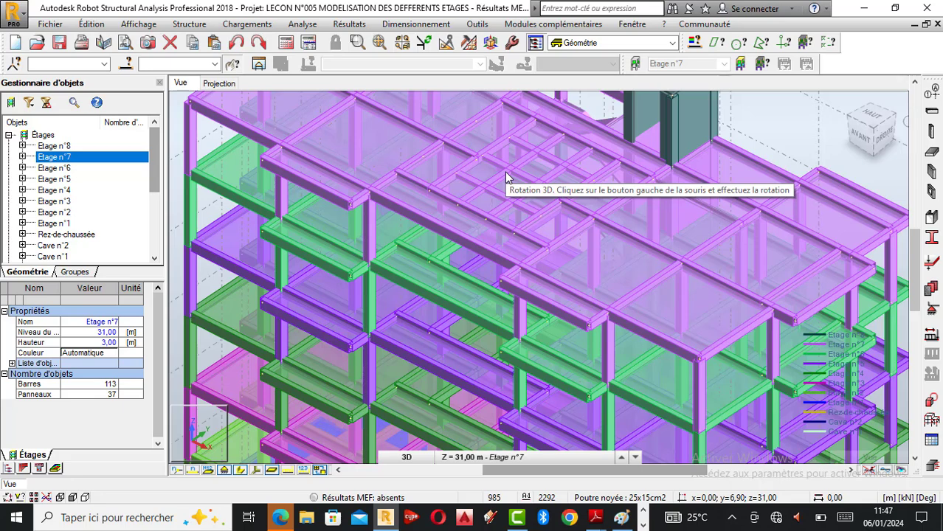
{"action": "scroll", "coordinate": [472, 236], "scroll_direction": "down", "scroll_amount": 2}
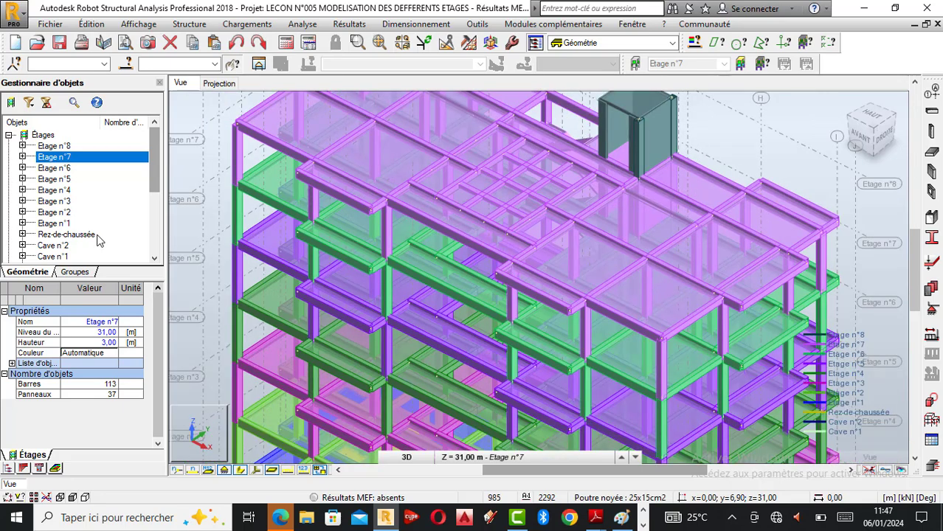
{"action": "left_click", "coordinate": [241, 471]}
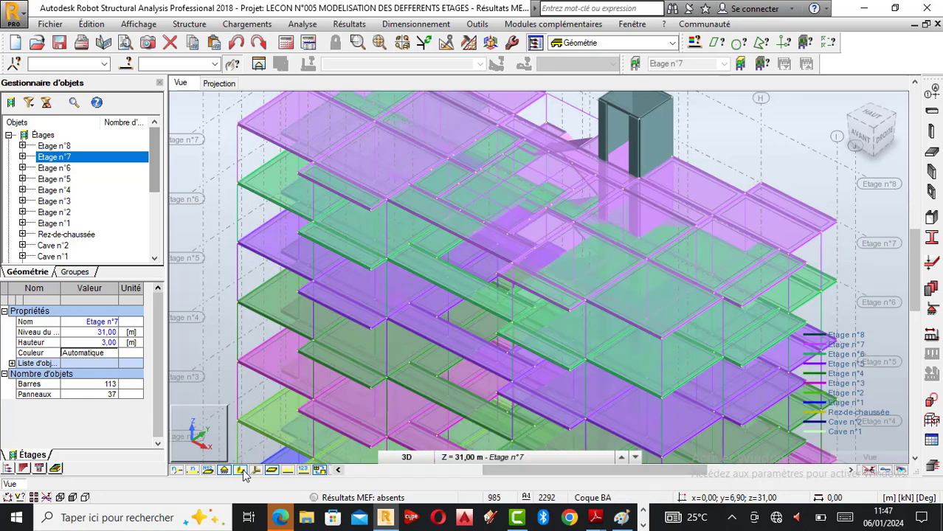
{"action": "left_click", "coordinate": [241, 471]}
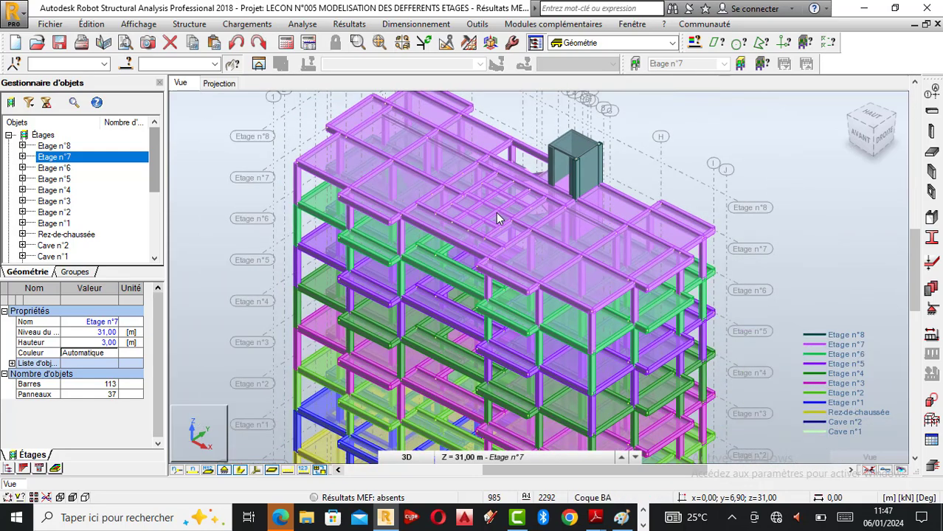
{"action": "scroll", "coordinate": [496, 212], "scroll_direction": "up", "scroll_amount": 2}
{"action": "scroll", "coordinate": [496, 185], "scroll_direction": "down", "scroll_amount": 1}
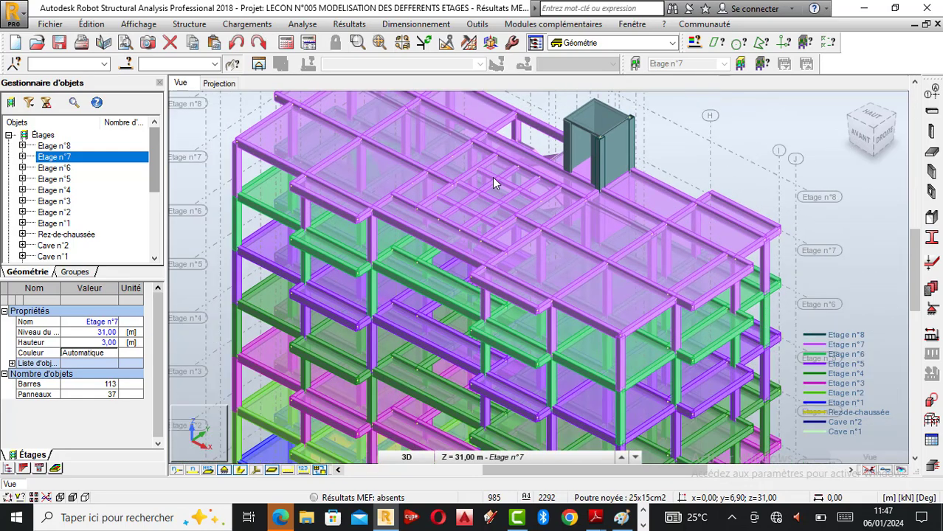
{"action": "scroll", "coordinate": [492, 178], "scroll_direction": "down", "scroll_amount": 1}
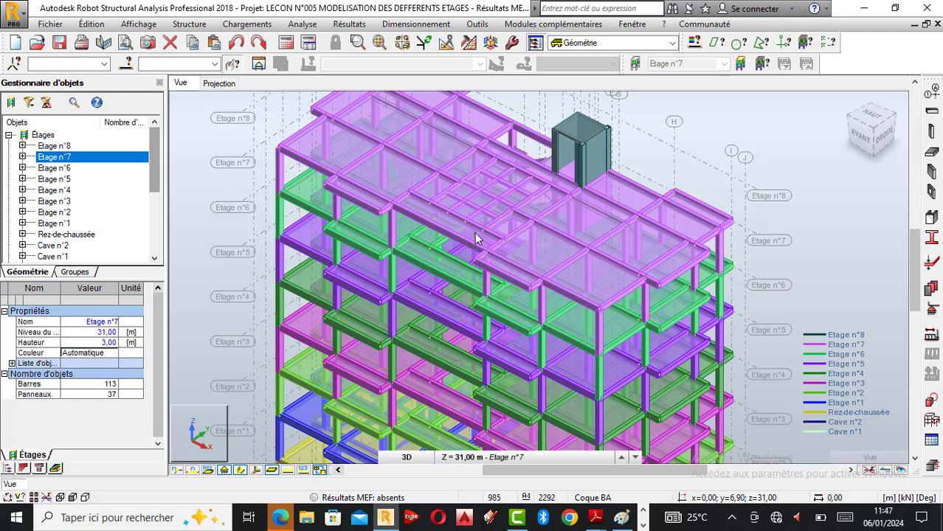
{"action": "scroll", "coordinate": [467, 212], "scroll_direction": "up", "scroll_amount": 2}
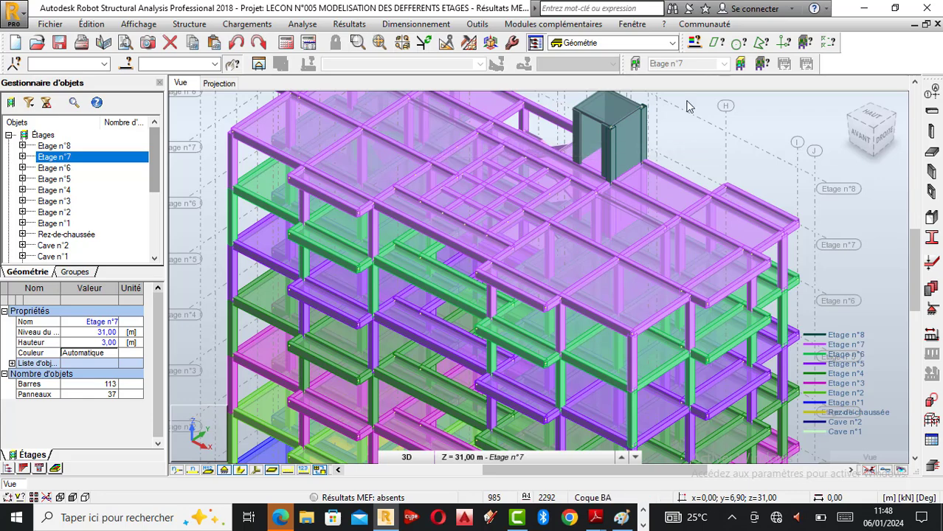
Step: Start a new uniform wall thickness of 15 cm for the Voile, naming it Voile piscine : 15 cm
{"action": "left_click", "coordinate": [931, 172]}
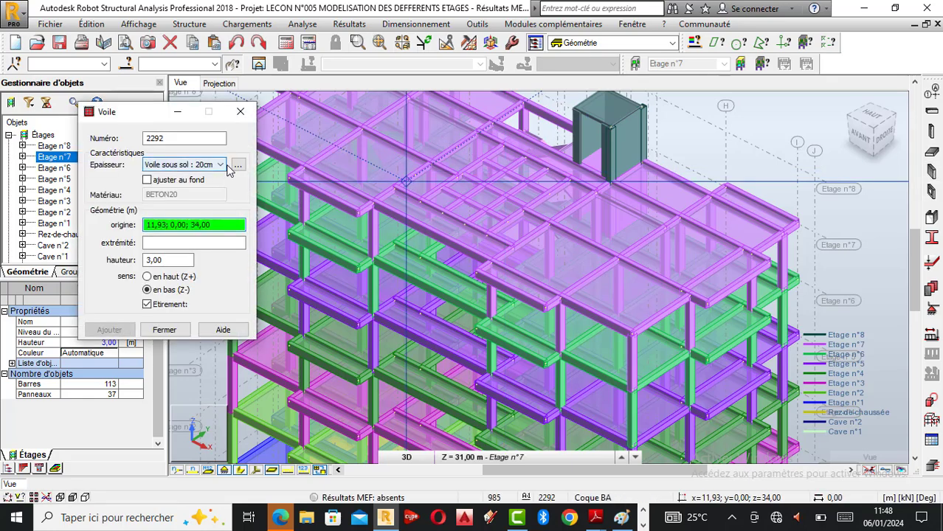
{"action": "left_click", "coordinate": [235, 165]}
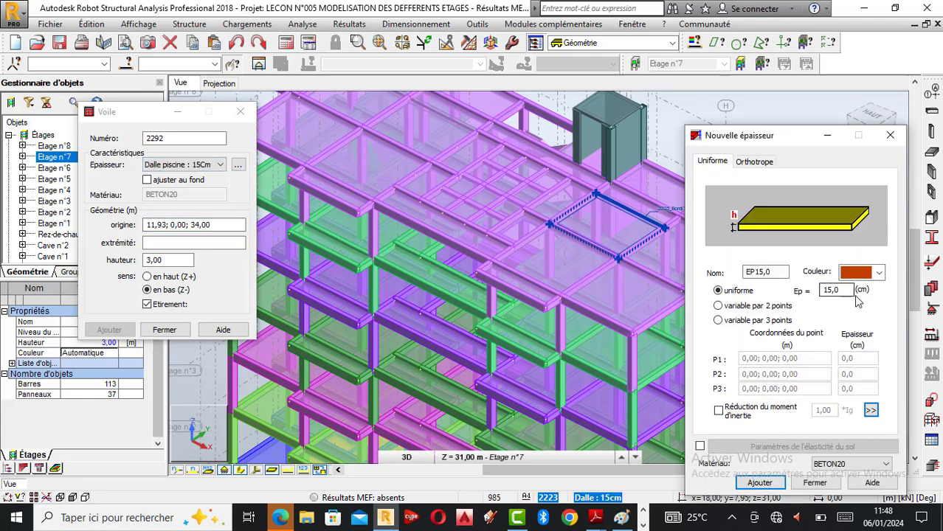
{"action": "left_click", "coordinate": [841, 291]}
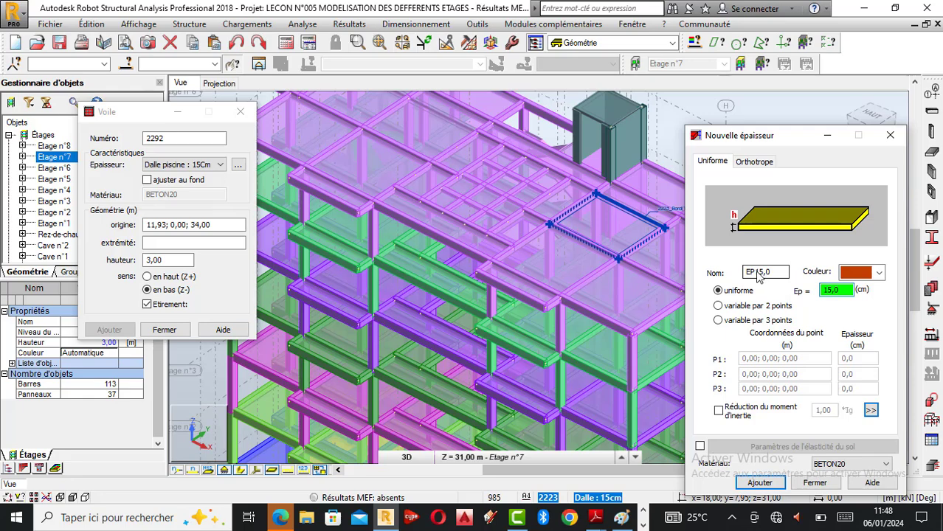
{"action": "left_click_drag", "start_coordinate": [760, 274], "coordinate": [731, 274]}
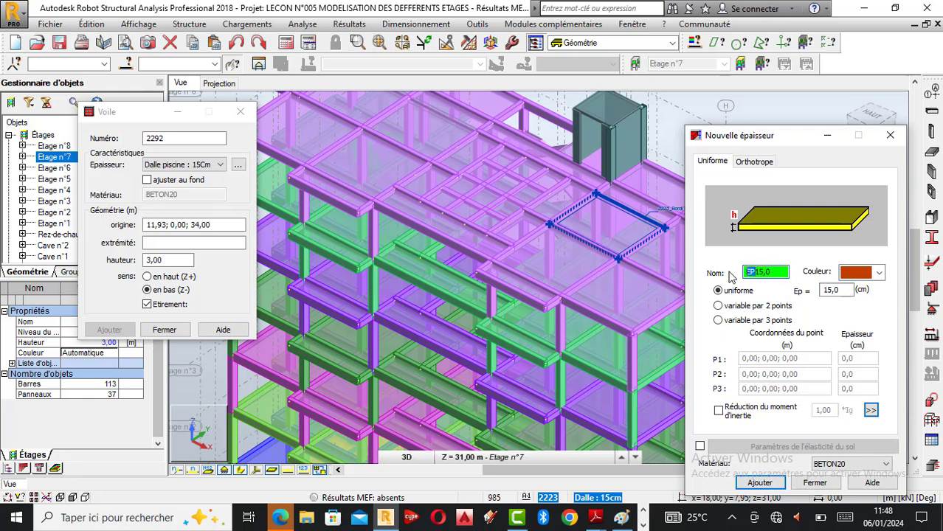
{"action": "type", "text": "V"}
{"action": "type", "text": "oile "}
{"action": "type", "text": "pis"}
{"action": "type", "text": "cine"}
{"action": "type", "text": " ;"}
{"action": "key", "text": "End"}
{"action": "type", "text": ",0 cm"}
{"action": "left_click", "coordinate": [777, 272]}
{"action": "key", "text": "BackSpace"}
{"action": "key", "text": "BackSpace"}
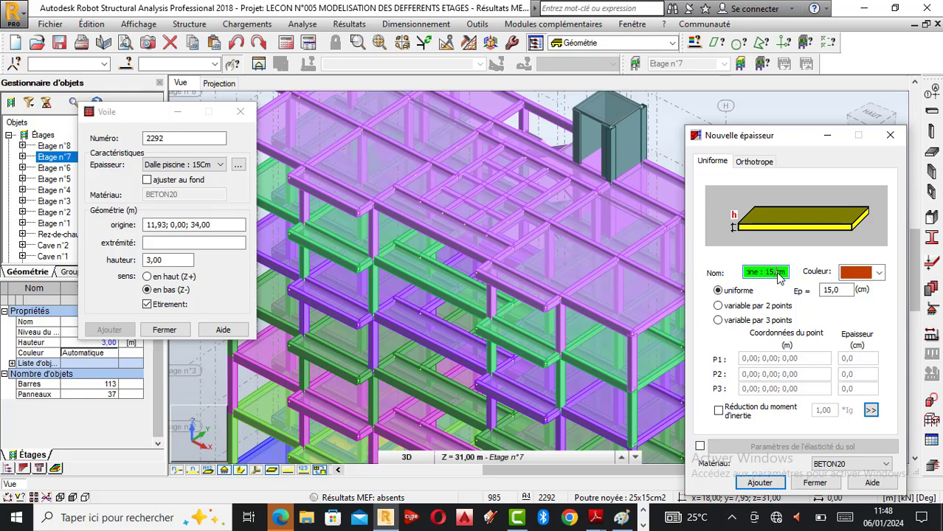
{"action": "key", "text": "BackSpace"}
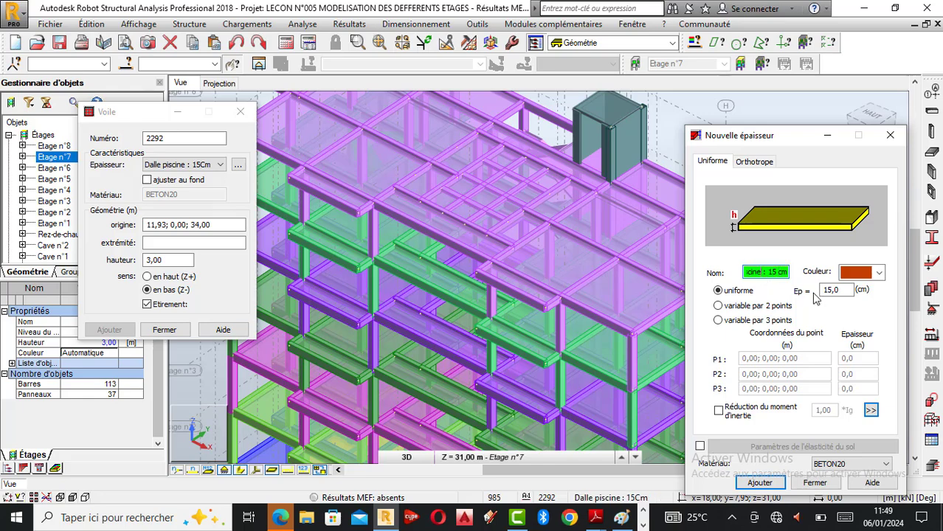
{"action": "key", "text": "Home"}
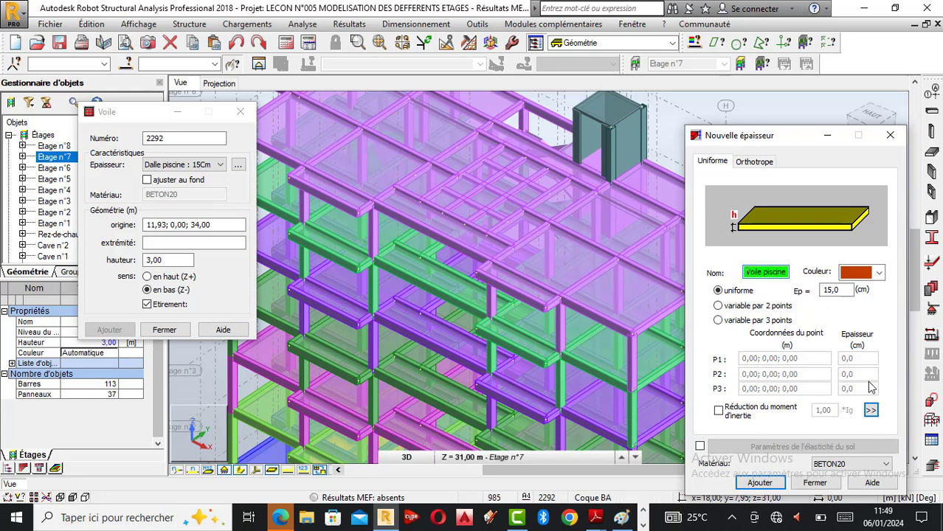
Step: Colour the Voile piscine : 15 cm thickness pink and add it to the available wall thicknesses
{"action": "left_click", "coordinate": [878, 273]}
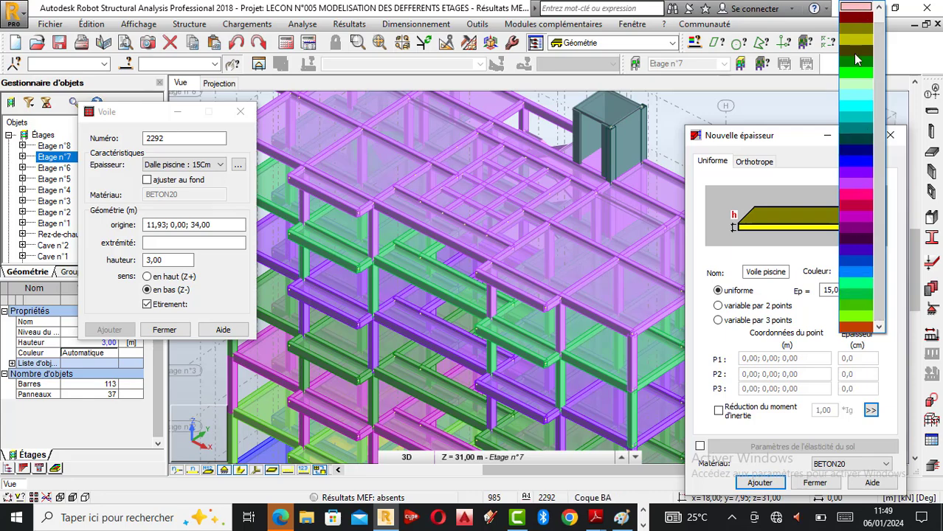
{"action": "left_click", "coordinate": [856, 150]}
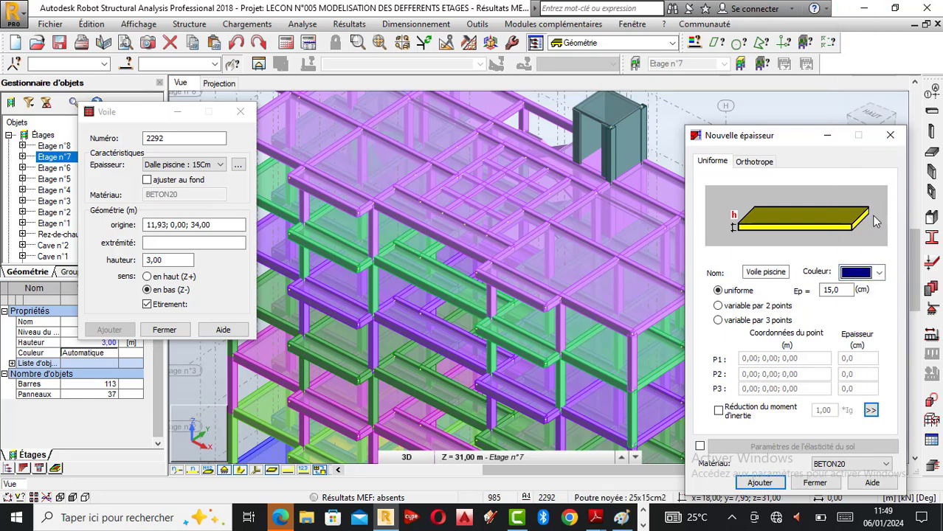
{"action": "left_click", "coordinate": [868, 271]}
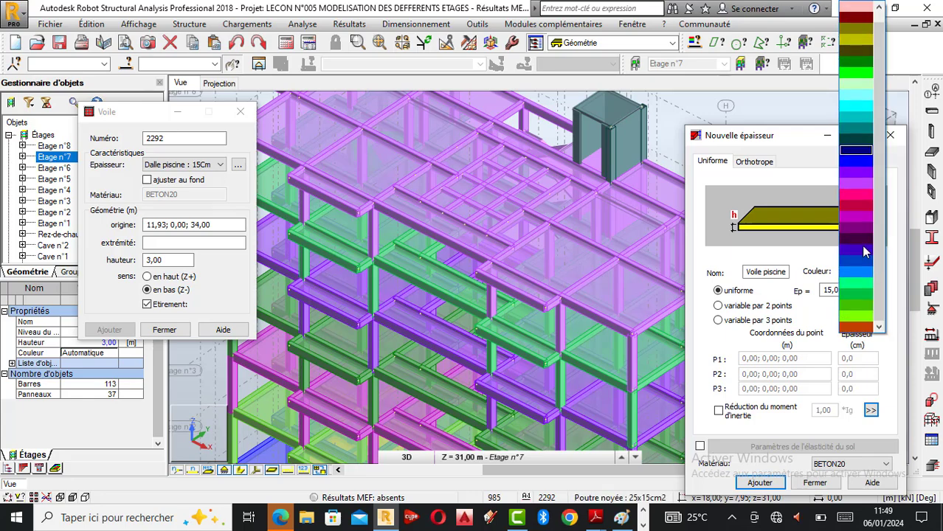
{"action": "left_click", "coordinate": [856, 197]}
{"action": "left_click", "coordinate": [760, 483]}
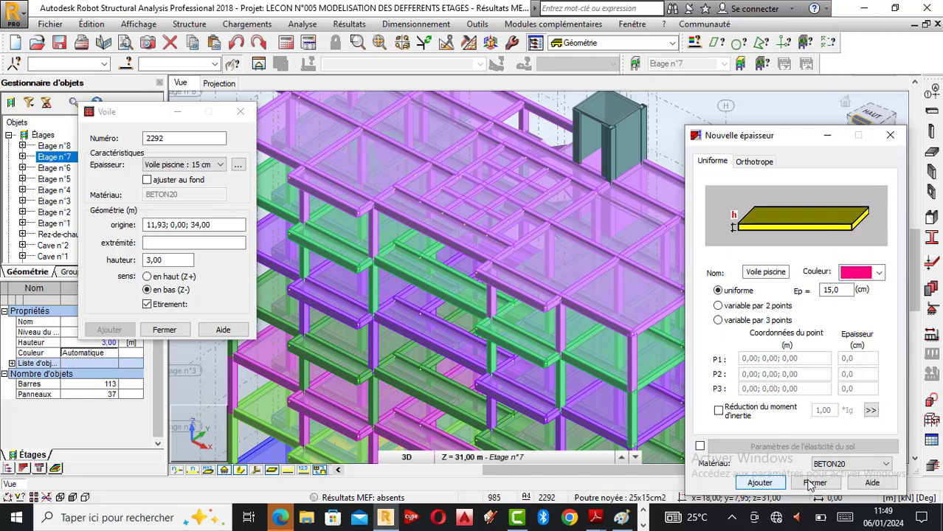
{"action": "left_click", "coordinate": [814, 483]}
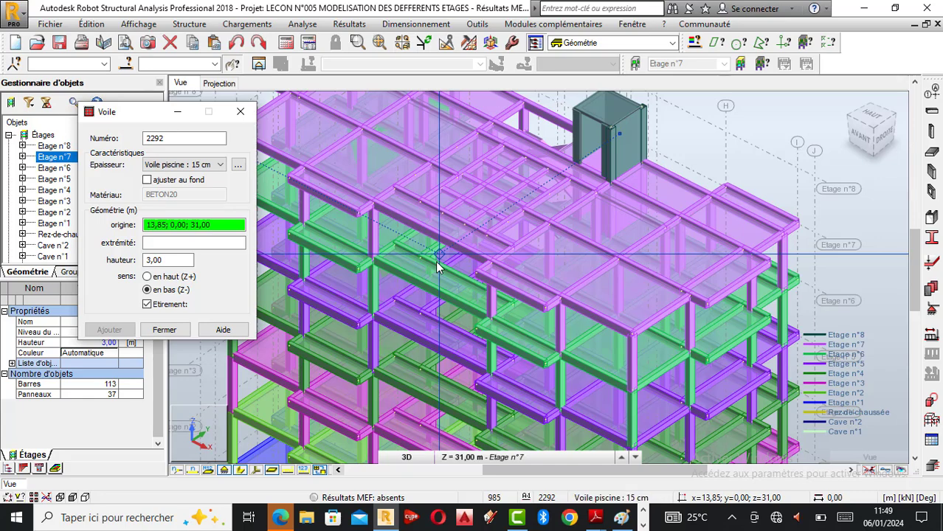
Step: Set the Voile height to 1,20 m and its direction to en haut (Z+)
{"action": "scroll", "coordinate": [456, 169], "scroll_direction": "up", "scroll_amount": 3}
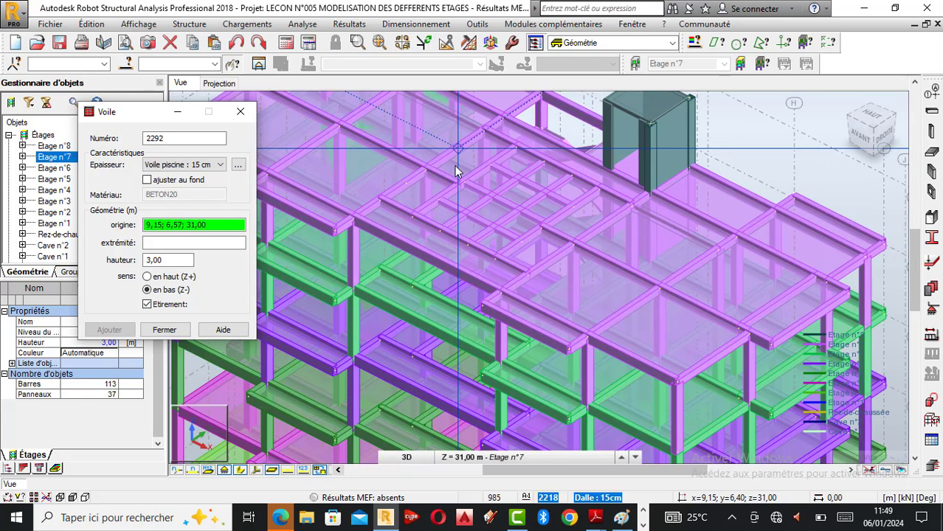
{"action": "scroll", "coordinate": [456, 170], "scroll_direction": "up", "scroll_amount": 1}
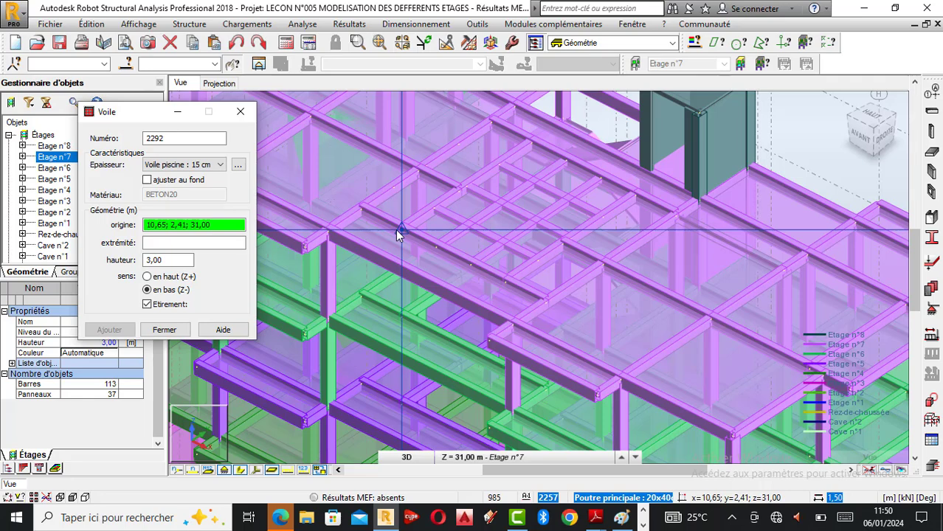
{"action": "scroll", "coordinate": [427, 211], "scroll_direction": "down", "scroll_amount": 1}
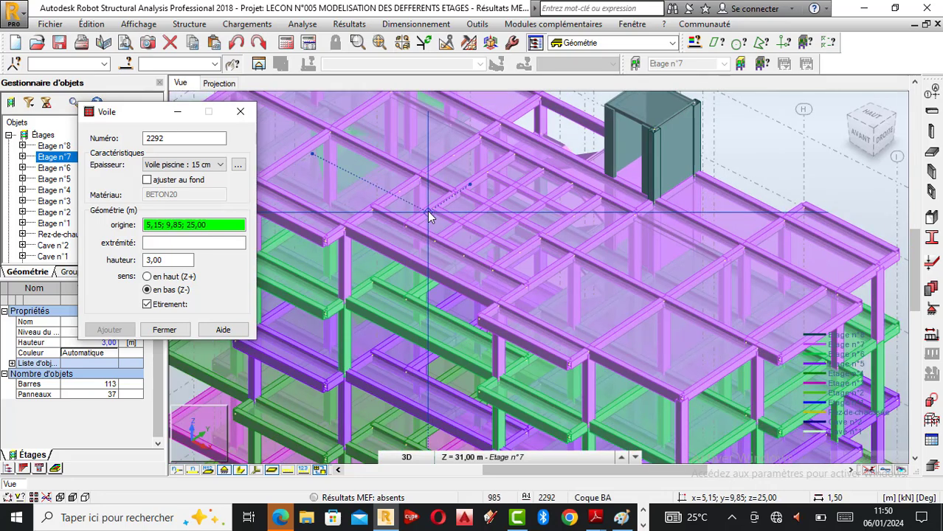
{"action": "scroll", "coordinate": [405, 221], "scroll_direction": "up", "scroll_amount": 1}
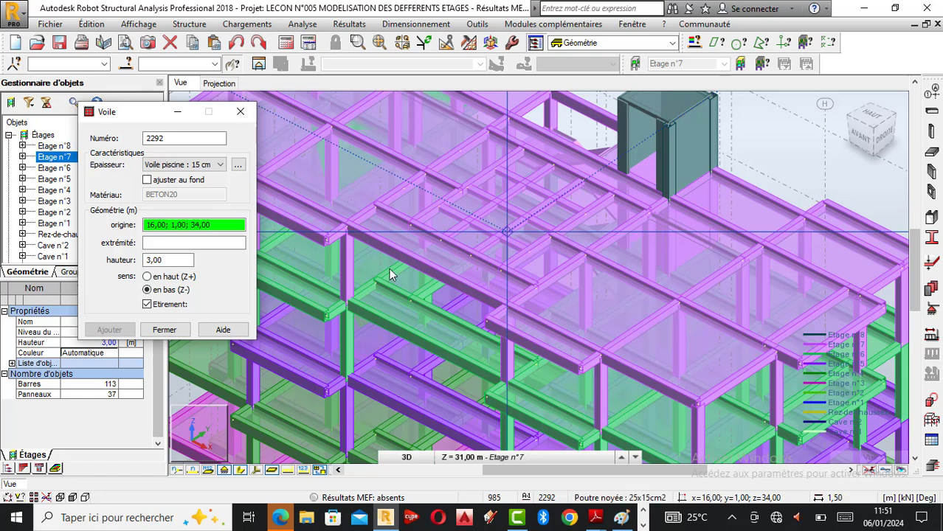
{"action": "left_click", "coordinate": [151, 263]}
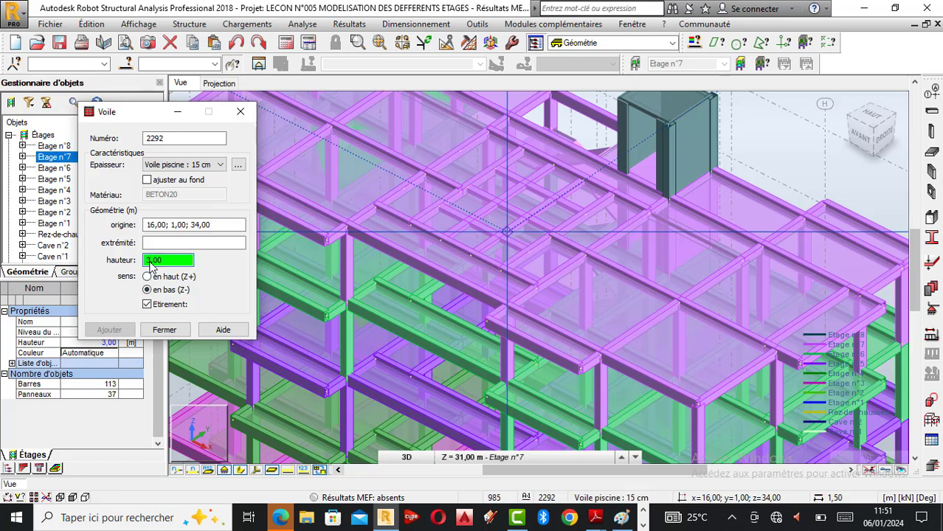
{"action": "type", "text": "1,0"}
{"action": "key", "text": "BackSpace"}
{"action": "type", "text": "2"}
{"action": "left_click", "coordinate": [147, 277]}
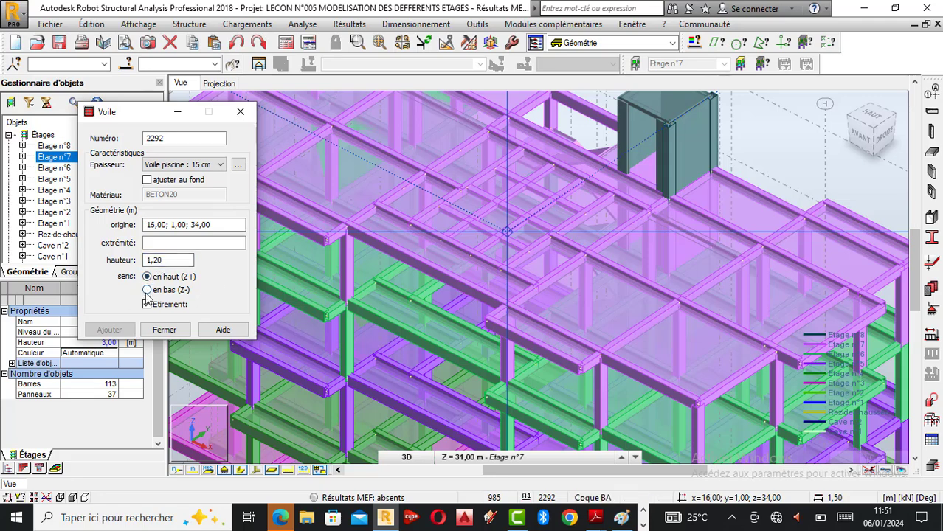
Step: Turn off the bar section shapes so the pool's corner nodes can be picked as wall points
{"action": "left_click", "coordinate": [188, 225]}
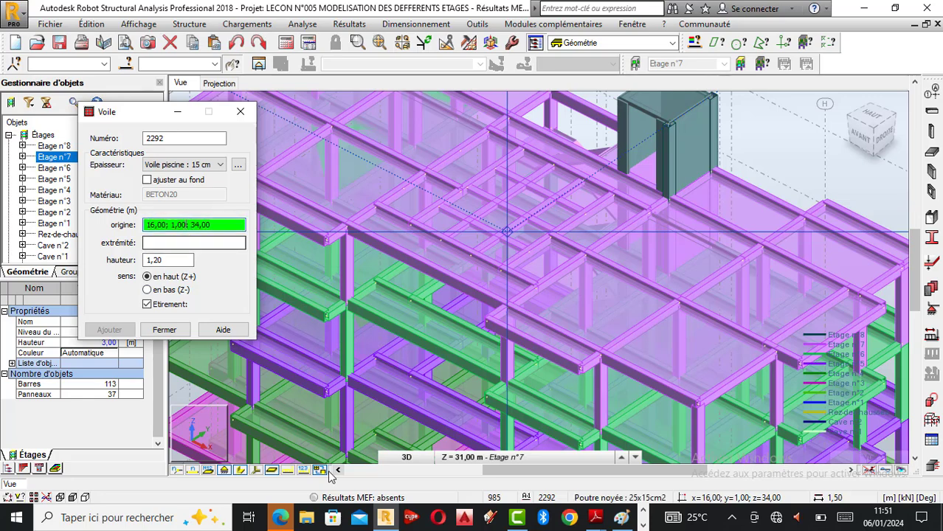
{"action": "left_click", "coordinate": [241, 472]}
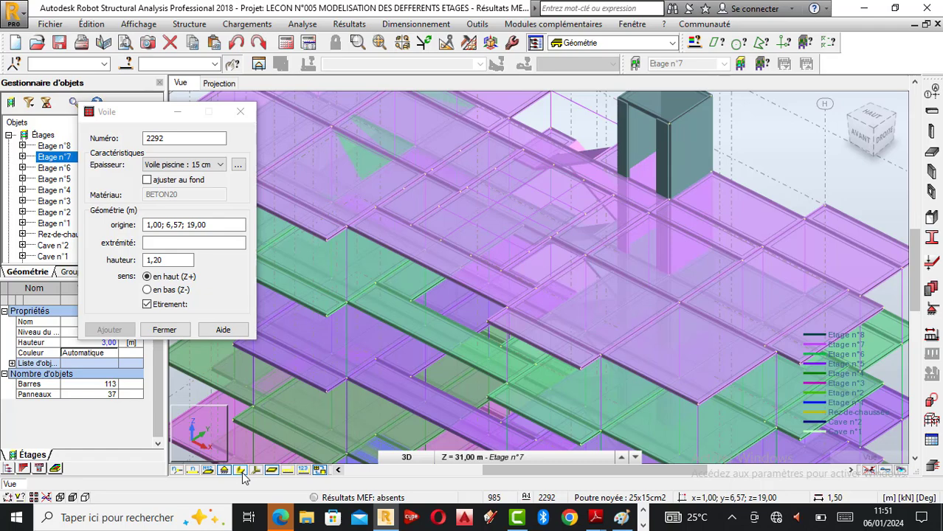
{"action": "left_click", "coordinate": [241, 472]}
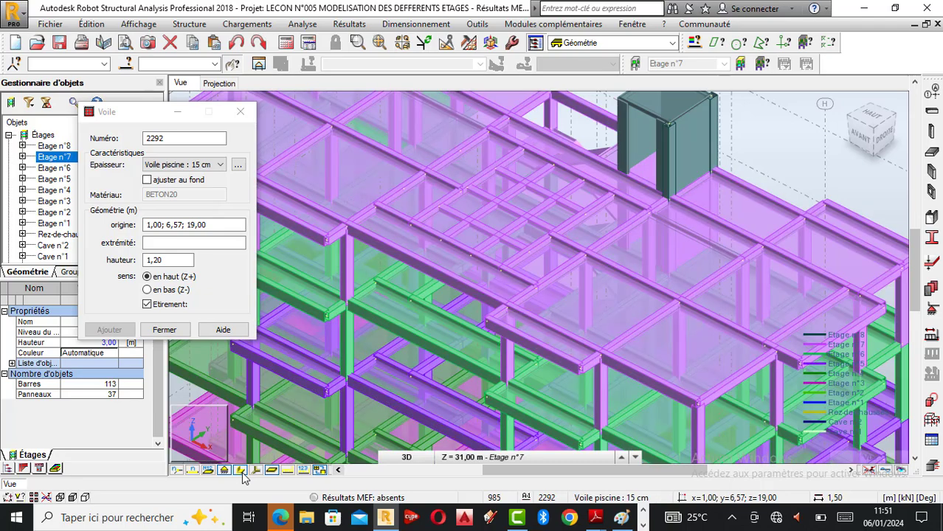
{"action": "left_click", "coordinate": [241, 472]}
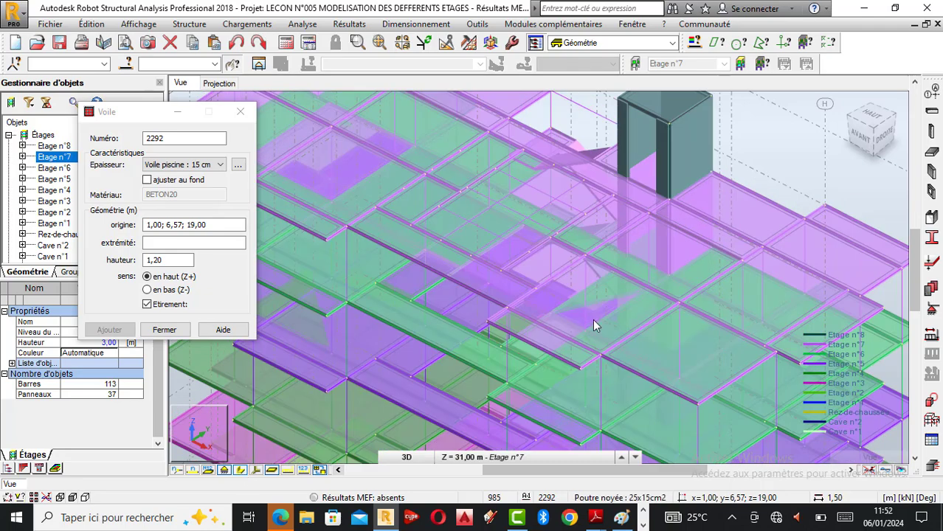
Step: Draw two 1,20 m high Voile piscine walls from (14,50; 7,95) through (14,50; 2,41) to (9,15; 2,41) at z = 31,00
{"action": "scroll", "coordinate": [653, 216], "scroll_direction": "up", "scroll_amount": 1}
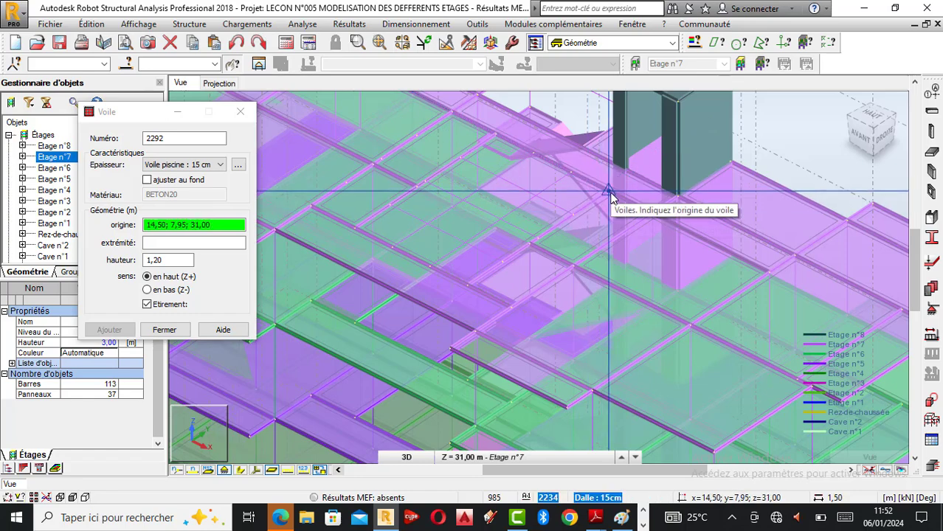
{"action": "left_click", "coordinate": [609, 192]}
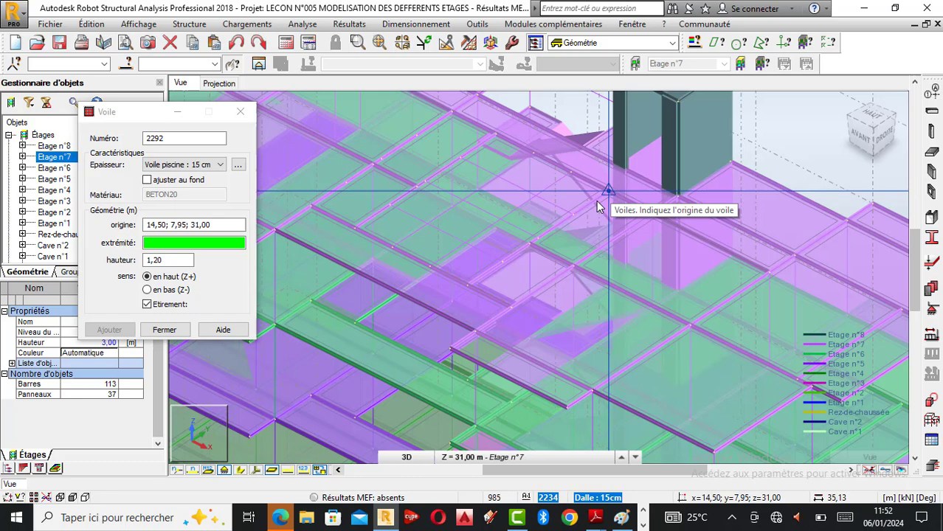
{"action": "left_click", "coordinate": [470, 285]}
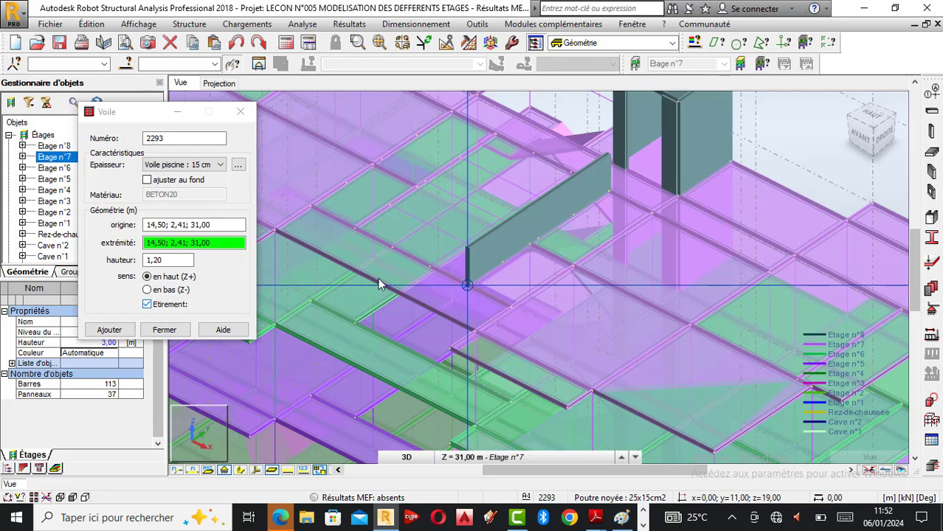
{"action": "left_click", "coordinate": [309, 210]}
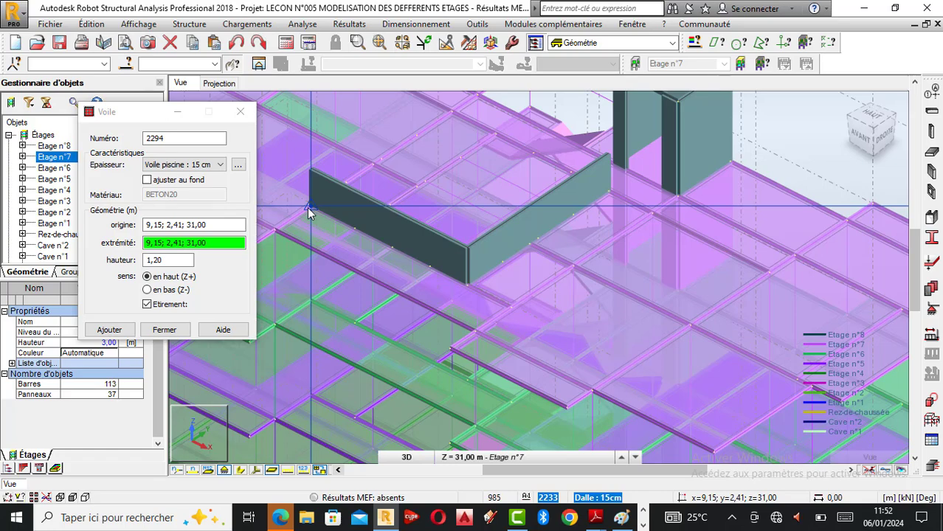
Step: Undo the two pool walls and try to set the Voile height to 1,50 m
{"action": "left_click", "coordinate": [239, 44]}
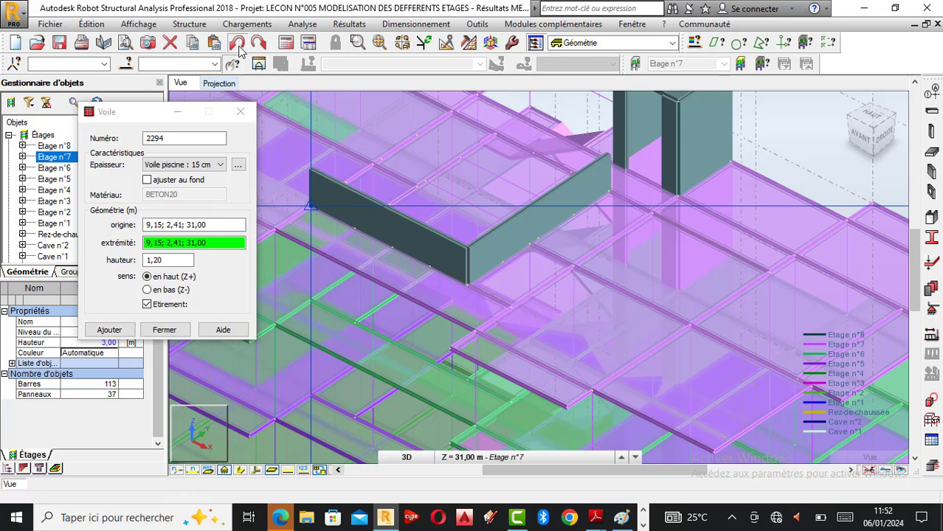
{"action": "left_click", "coordinate": [239, 44]}
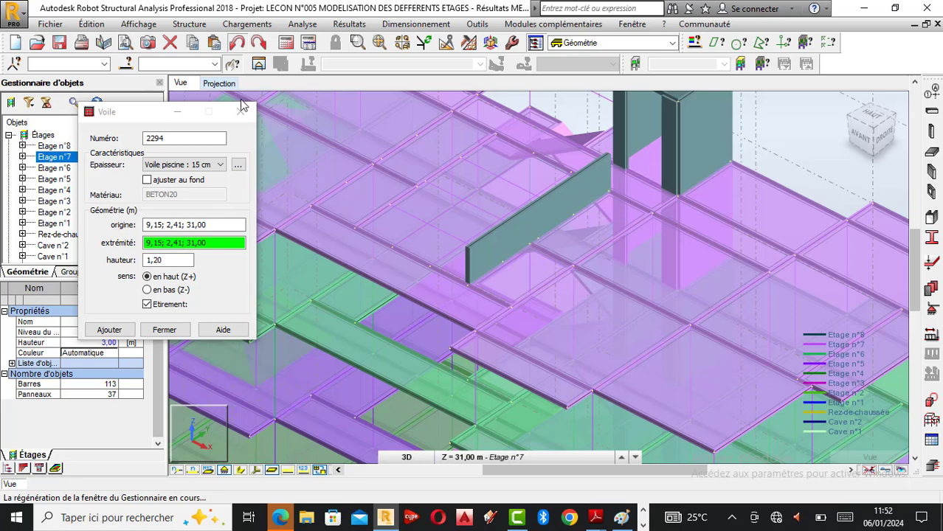
{"action": "left_click", "coordinate": [173, 261]}
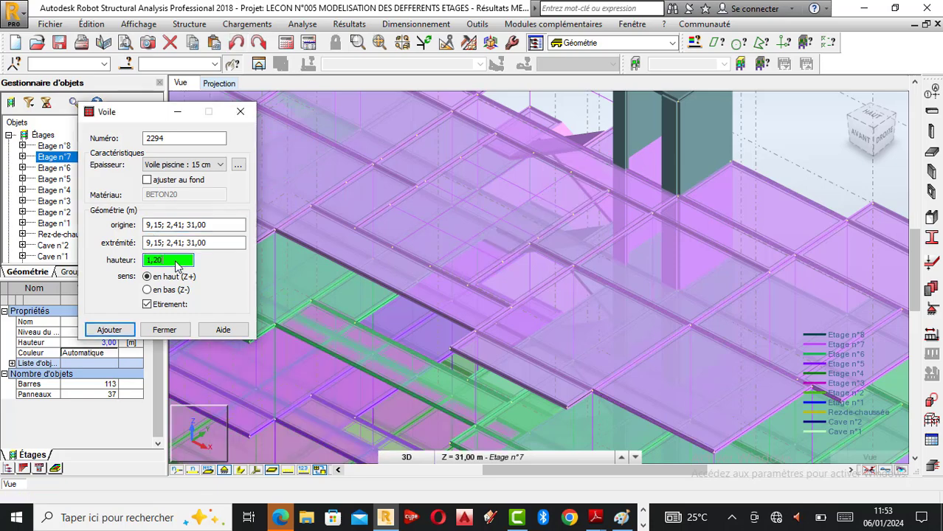
{"action": "key", "text": "BackSpace"}
{"action": "type", "text": "50"}
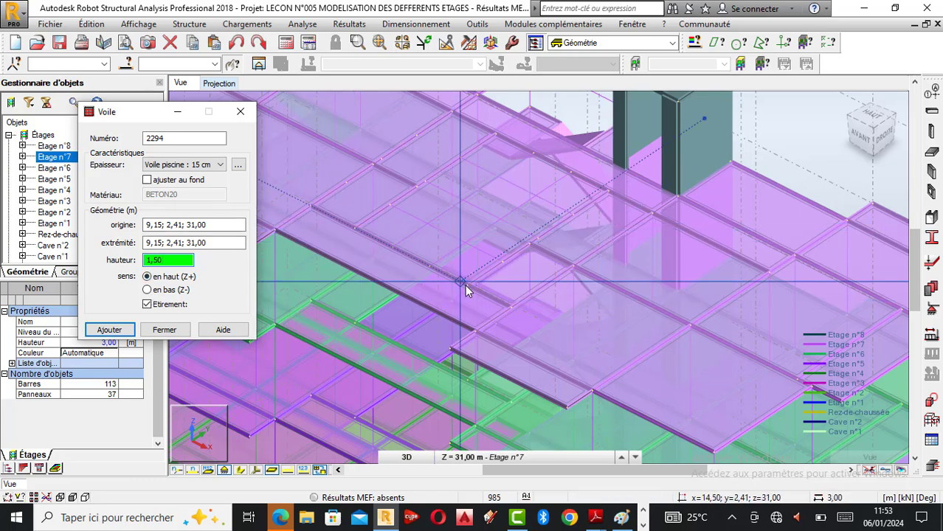
{"action": "left_click", "coordinate": [610, 191]}
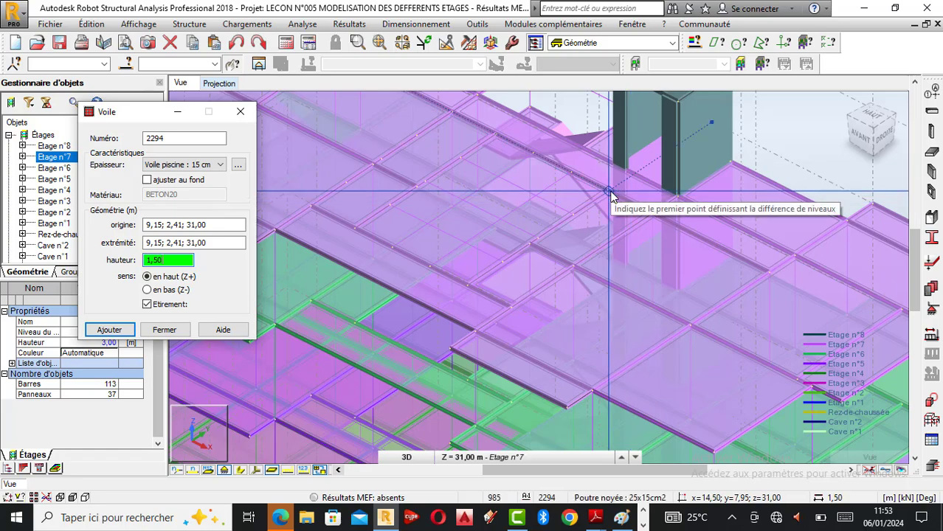
{"action": "left_click", "coordinate": [241, 113]}
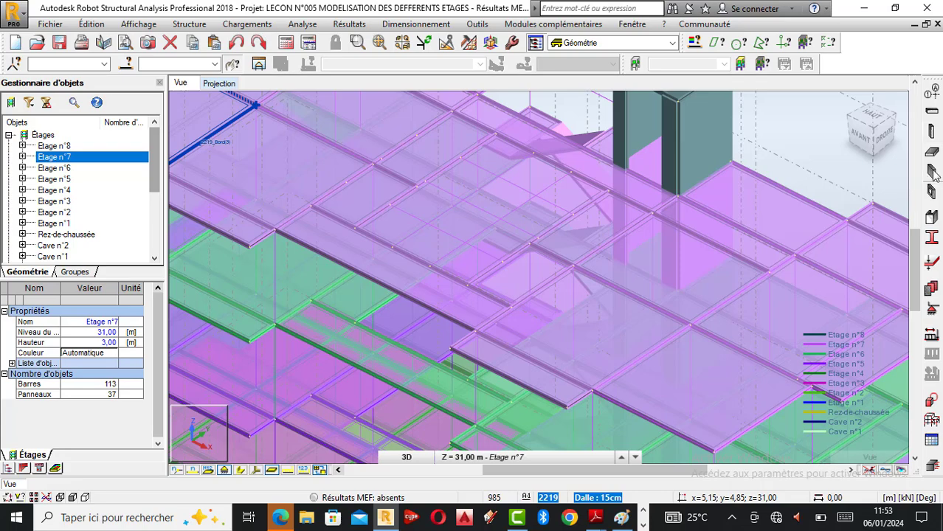
Step: Restart the Voile definition with the Voile piscine : 15 cm thickness and set its height to 1,50 m
{"action": "left_click", "coordinate": [932, 170]}
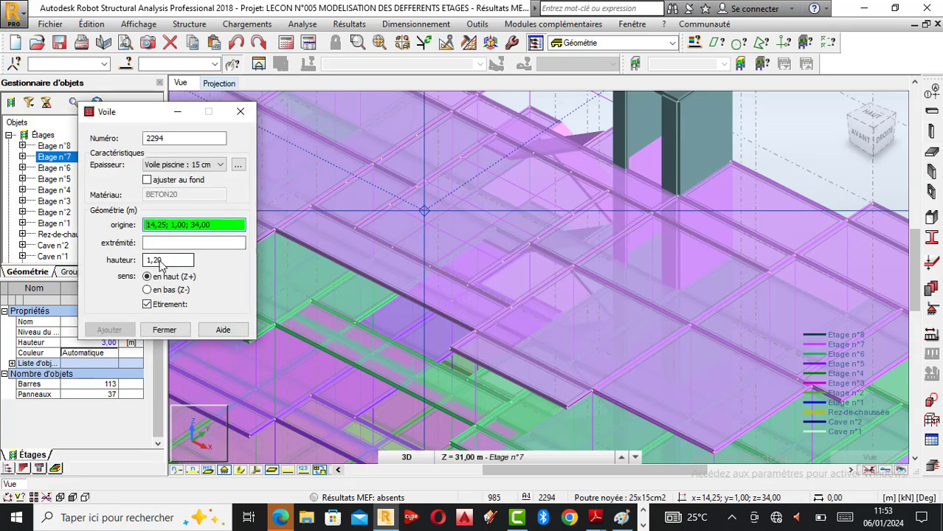
{"action": "left_click", "coordinate": [161, 262]}
{"action": "key", "text": "BackSpace"}
{"action": "key", "text": "BackSpace"}
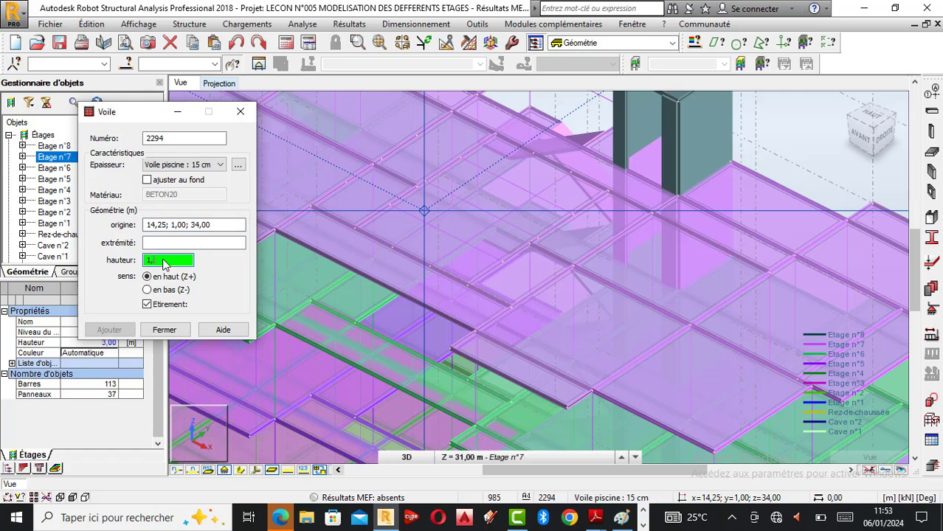
{"action": "type", "text": "50"}
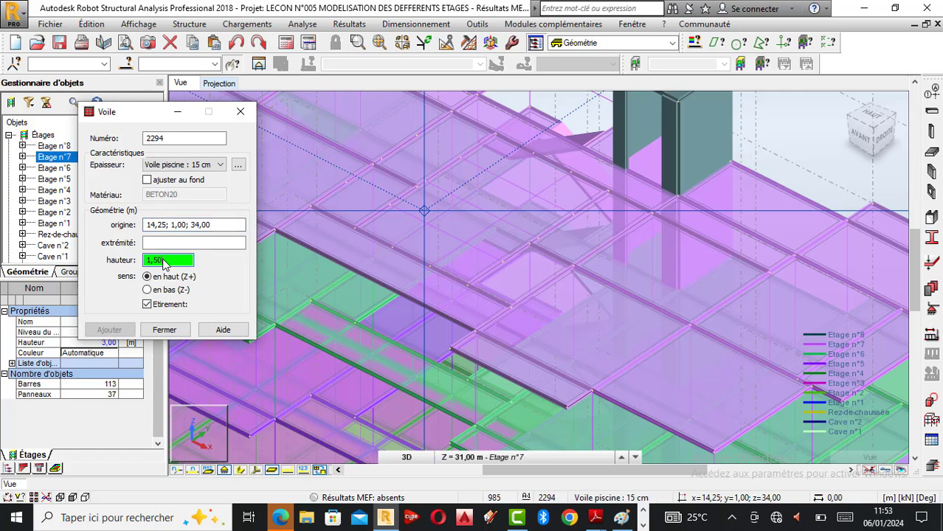
Step: Draw four 1,50 m high pool walls through (14,50; 7,95), (14,50; 2,41), (9,15; 2,41) and (9,15; 7,95) at z = 31,00, closing the rectangle
{"action": "left_click", "coordinate": [177, 228]}
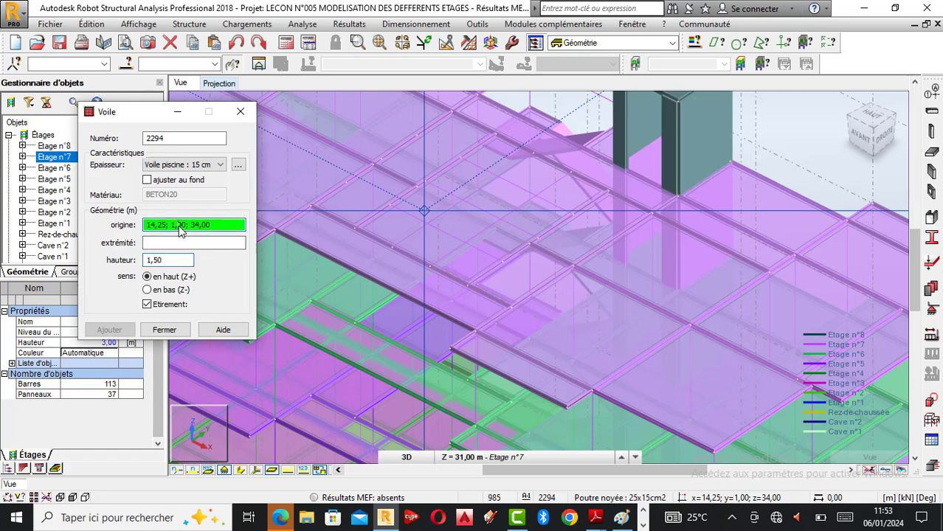
{"action": "left_click", "coordinate": [608, 193]}
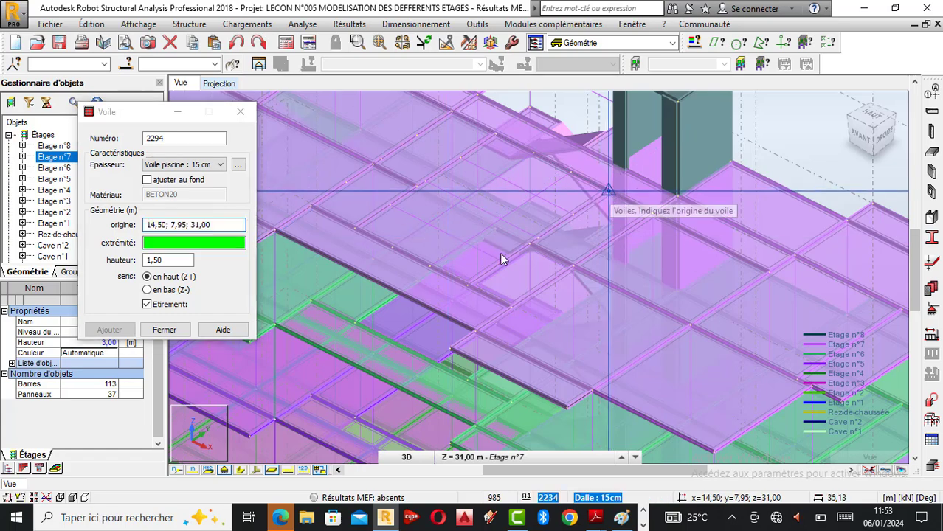
{"action": "left_click", "coordinate": [467, 290]}
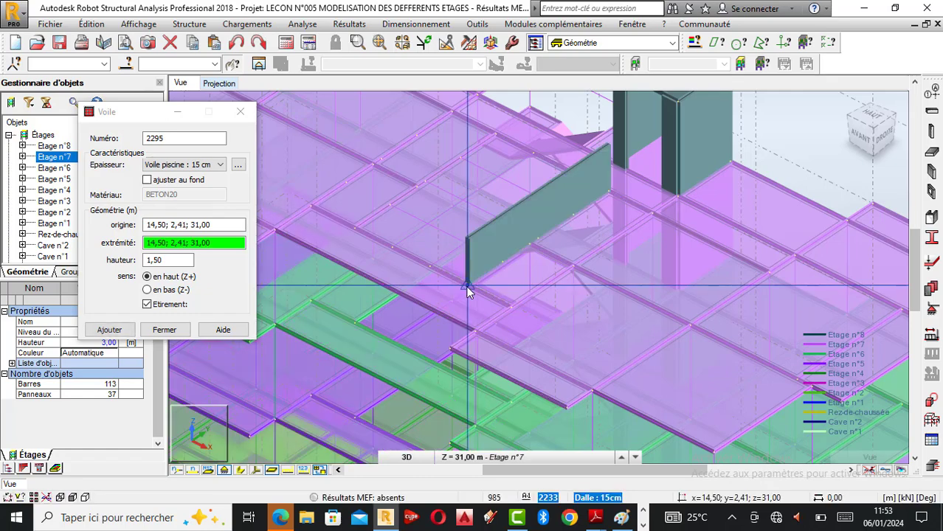
{"action": "left_click", "coordinate": [314, 215]}
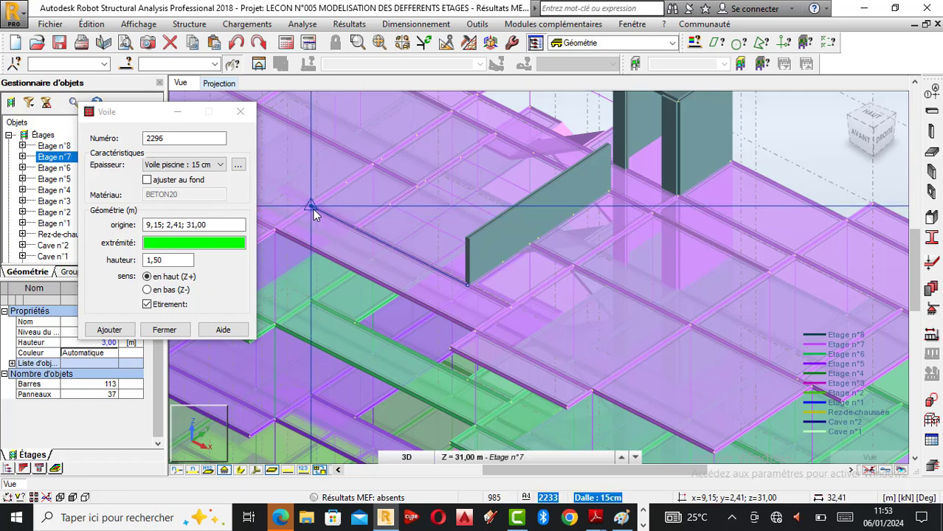
{"action": "left_click", "coordinate": [453, 119]}
{"action": "left_click", "coordinate": [452, 114]}
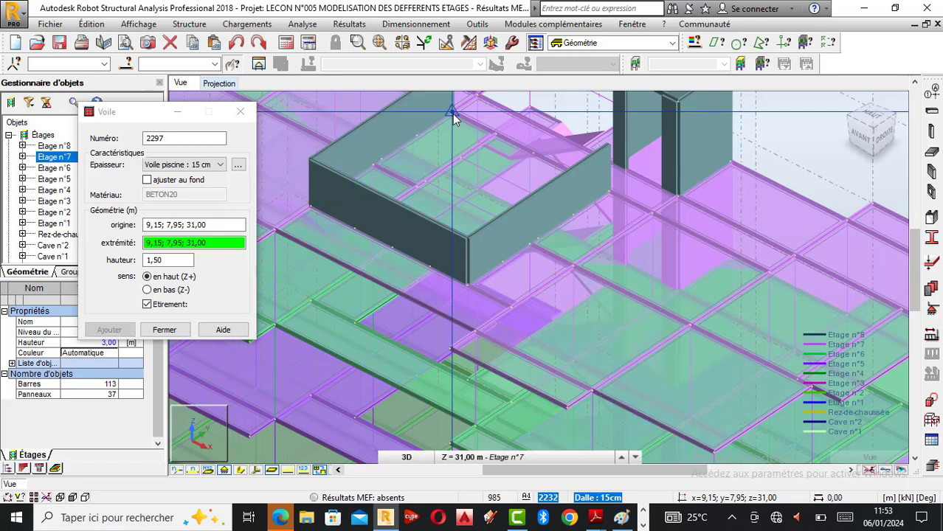
{"action": "left_click", "coordinate": [610, 192]}
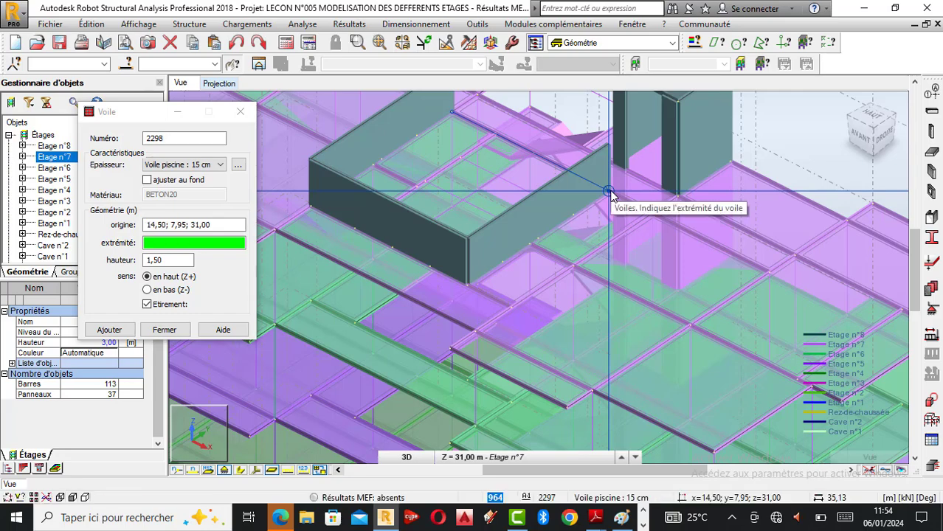
{"action": "left_click", "coordinate": [241, 112]}
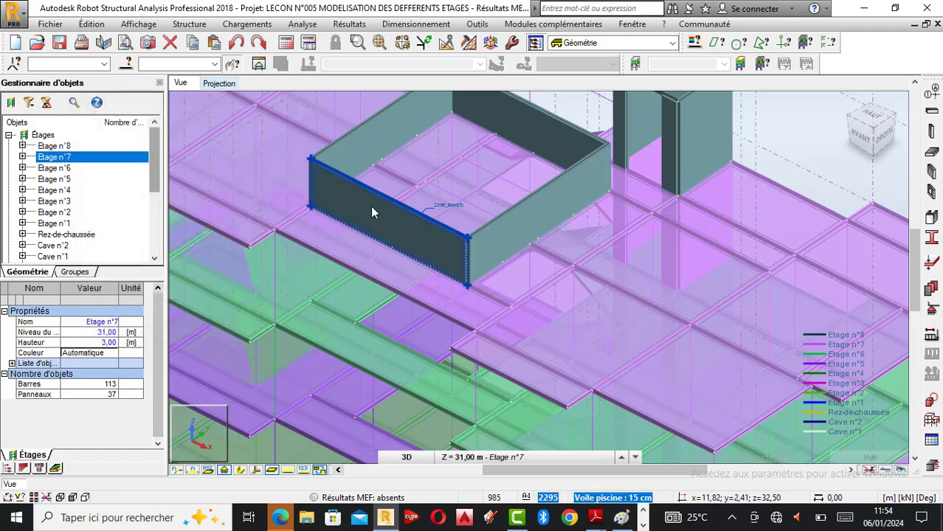
Step: Turn the bar section shapes back on to show the pool walls together with the floor beams and columns
{"action": "scroll", "coordinate": [373, 210], "scroll_direction": "down", "scroll_amount": 1}
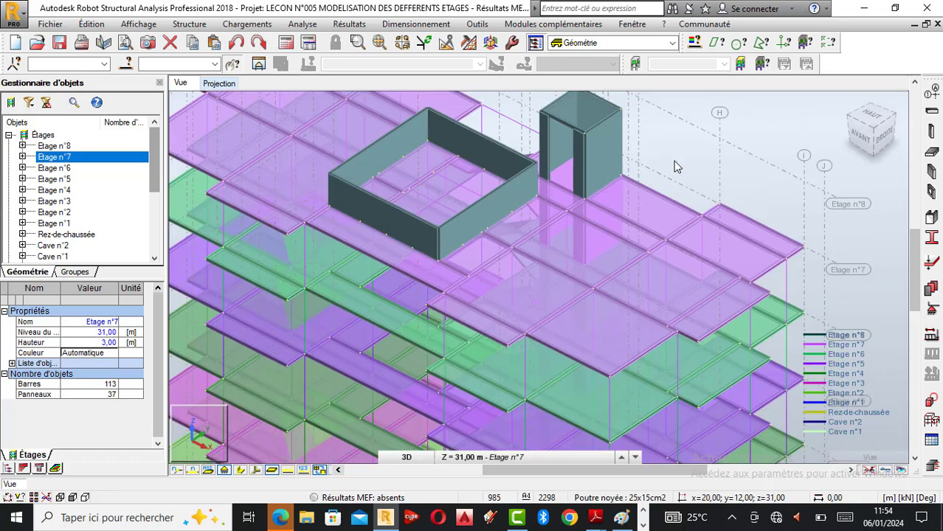
{"action": "left_click", "coordinate": [241, 471]}
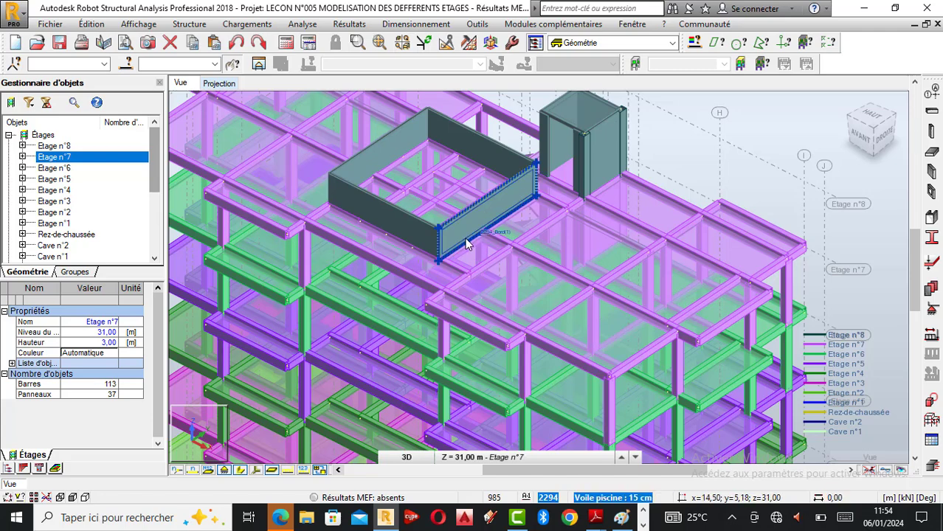
{"action": "scroll", "coordinate": [467, 244], "scroll_direction": "down", "scroll_amount": 2}
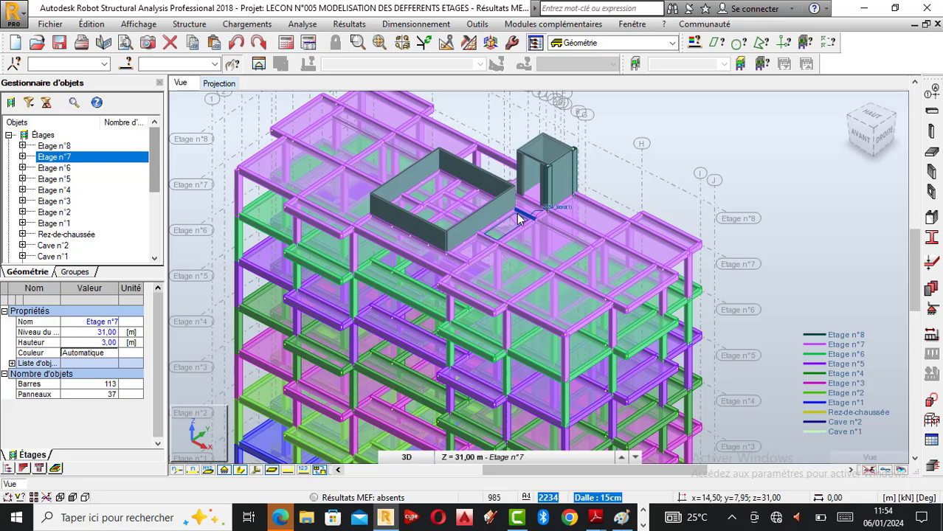
{"action": "scroll", "coordinate": [518, 219], "scroll_direction": "up", "scroll_amount": 2}
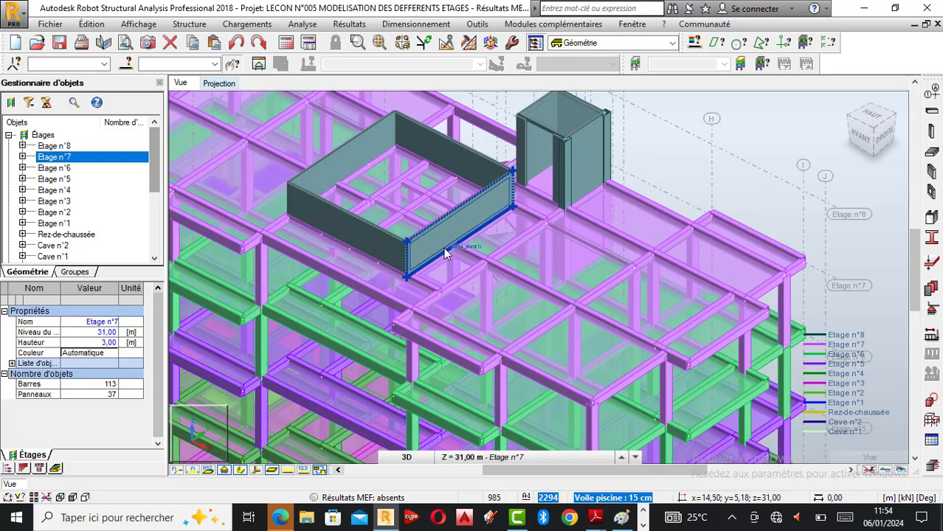
{"action": "scroll", "coordinate": [443, 249], "scroll_direction": "down", "scroll_amount": 2}
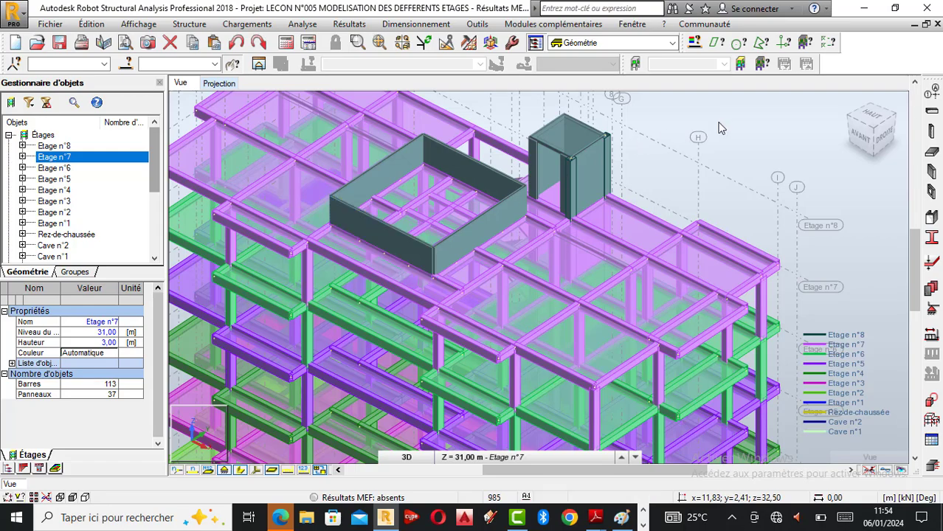
Step: Examine the whole building in 3D from several angles, including the pool walls on Etage n°7
{"action": "right_click", "coordinate": [627, 123]}
{"action": "left_click", "coordinate": [664, 177]}
{"action": "left_click_drag", "start_coordinate": [640, 211], "coordinate": [493, 202]}
{"action": "left_click_drag", "start_coordinate": [504, 237], "coordinate": [507, 280]}
{"action": "scroll", "coordinate": [483, 230], "scroll_direction": "down", "scroll_amount": 3}
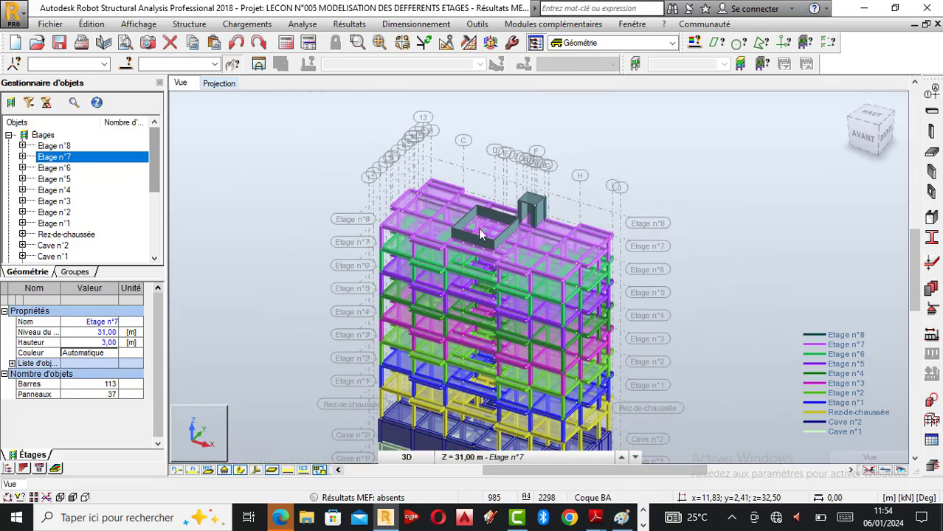
{"action": "scroll", "coordinate": [444, 255], "scroll_direction": "up", "scroll_amount": 2}
{"action": "scroll", "coordinate": [542, 220], "scroll_direction": "down", "scroll_amount": 3}
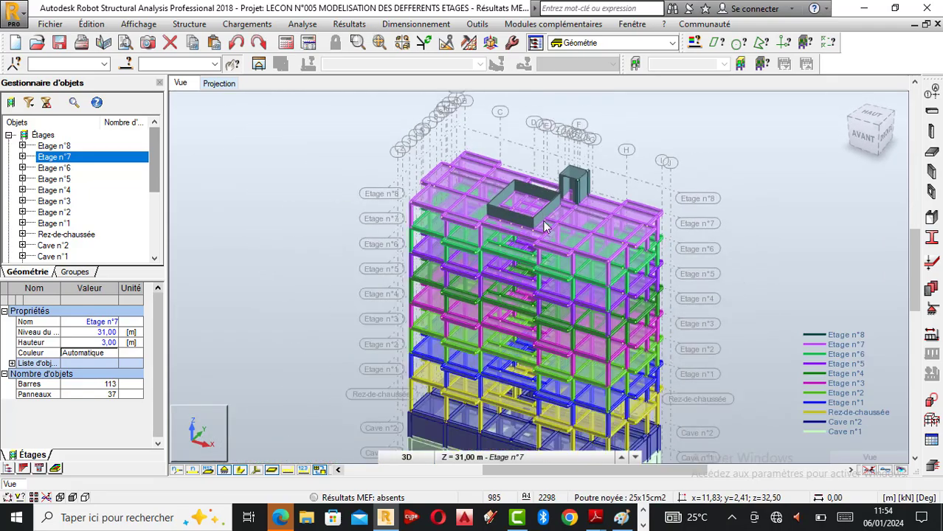
{"action": "scroll", "coordinate": [527, 235], "scroll_direction": "up", "scroll_amount": 1}
{"action": "scroll", "coordinate": [556, 182], "scroll_direction": "down", "scroll_amount": 4}
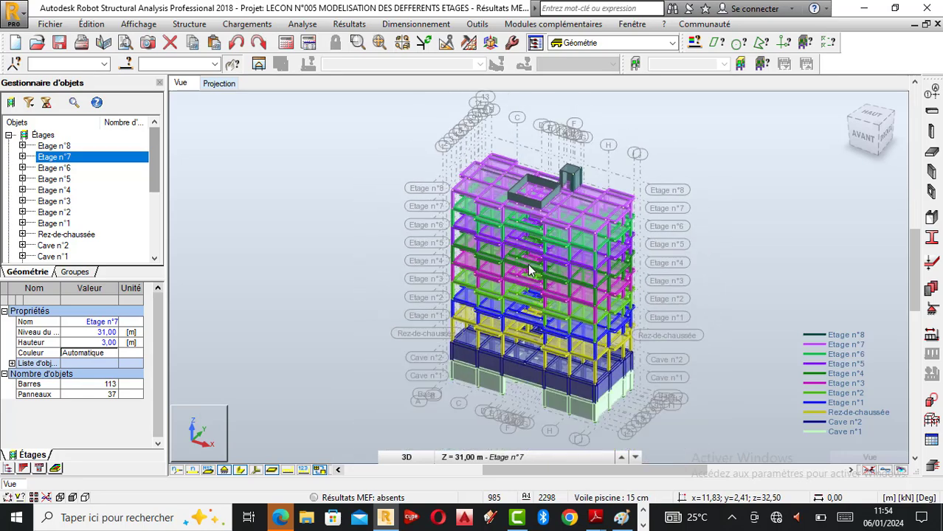
{"action": "scroll", "coordinate": [526, 266], "scroll_direction": "up", "scroll_amount": 3}
{"action": "scroll", "coordinate": [602, 194], "scroll_direction": "down", "scroll_amount": 2}
{"action": "scroll", "coordinate": [548, 217], "scroll_direction": "up", "scroll_amount": 1}
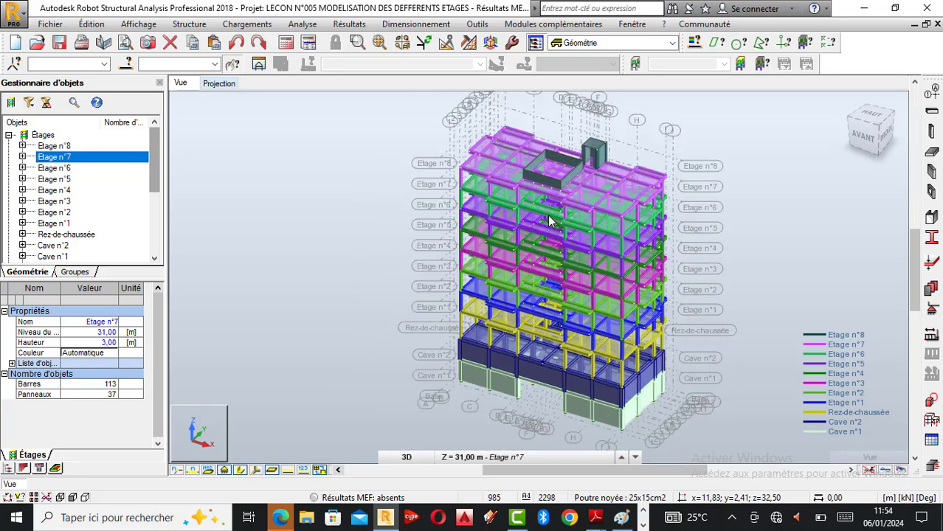
{"action": "middle_click_drag", "start_coordinate": [618, 303], "coordinate": [405, 289], "text": "shift"}
{"action": "middle_click_drag", "start_coordinate": [674, 322], "coordinate": [481, 318], "text": "shift"}
{"action": "scroll", "coordinate": [620, 260], "scroll_direction": "up", "scroll_amount": 1}
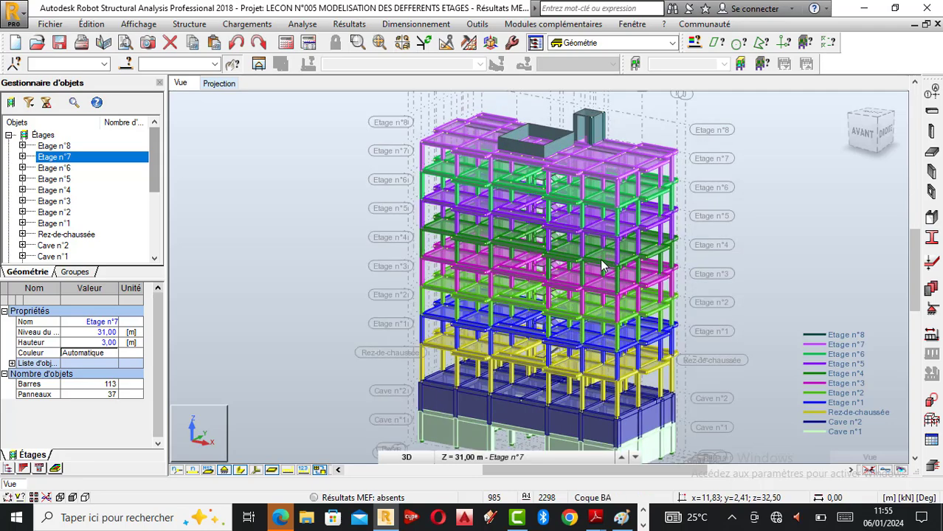
{"action": "scroll", "coordinate": [612, 234], "scroll_direction": "down", "scroll_amount": 1}
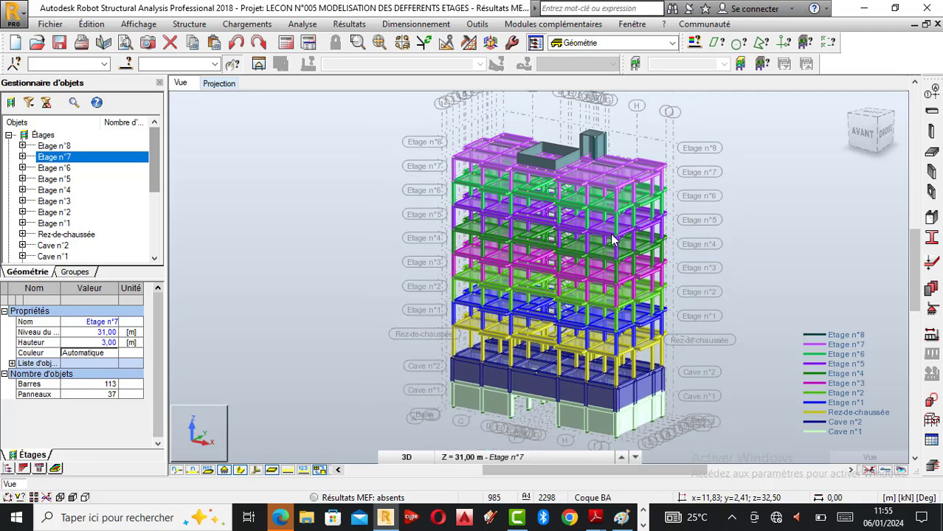
Step: Verify the structure, select the isolated nodes it reports and repeat the verification
{"action": "left_click", "coordinate": [304, 24]}
{"action": "left_click", "coordinate": [352, 151]}
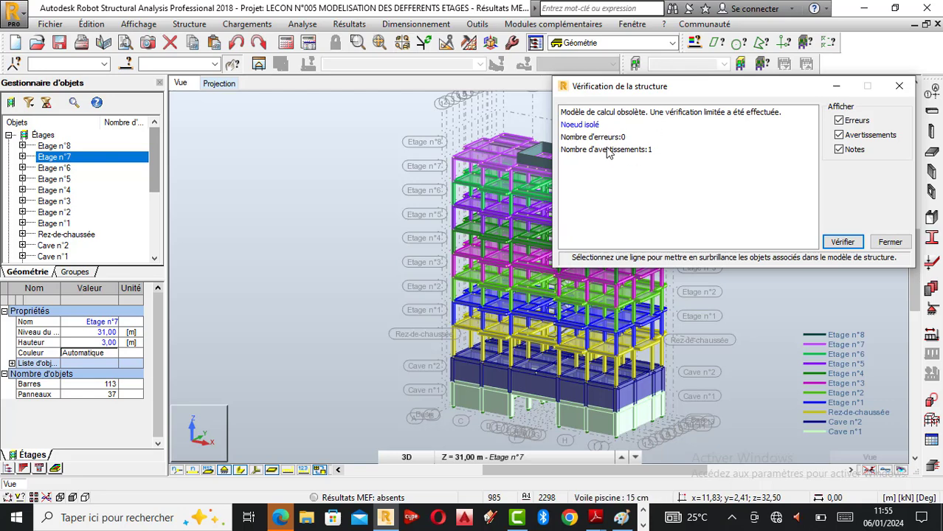
{"action": "left_click", "coordinate": [590, 126]}
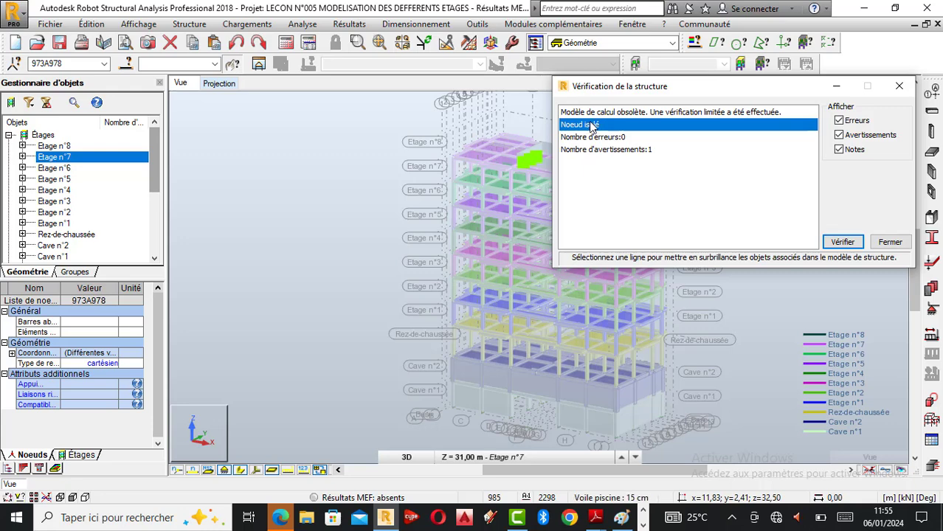
{"action": "left_click", "coordinate": [843, 242]}
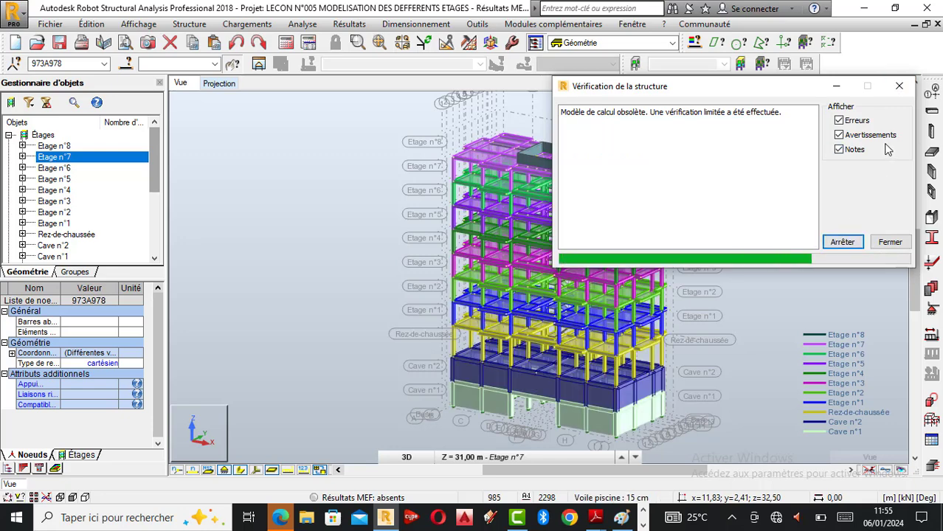
{"action": "left_click", "coordinate": [587, 127]}
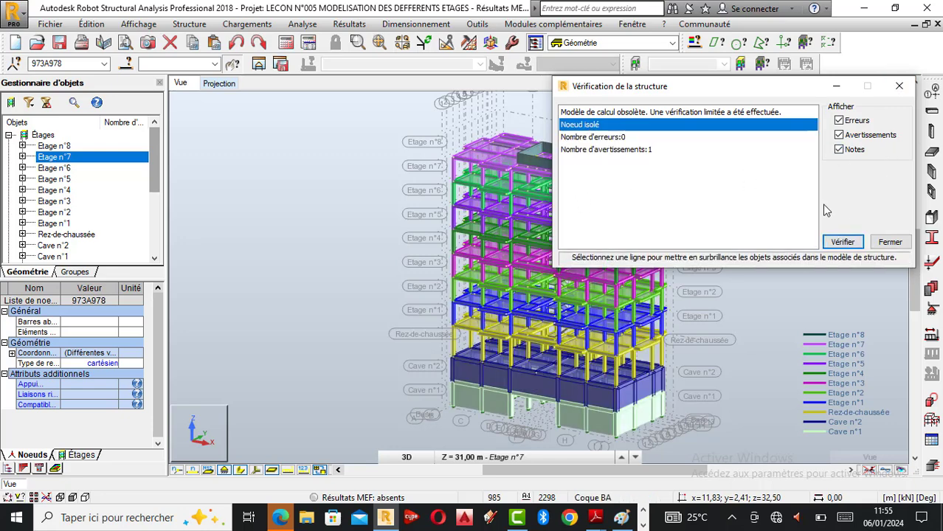
{"action": "left_click", "coordinate": [898, 86]}
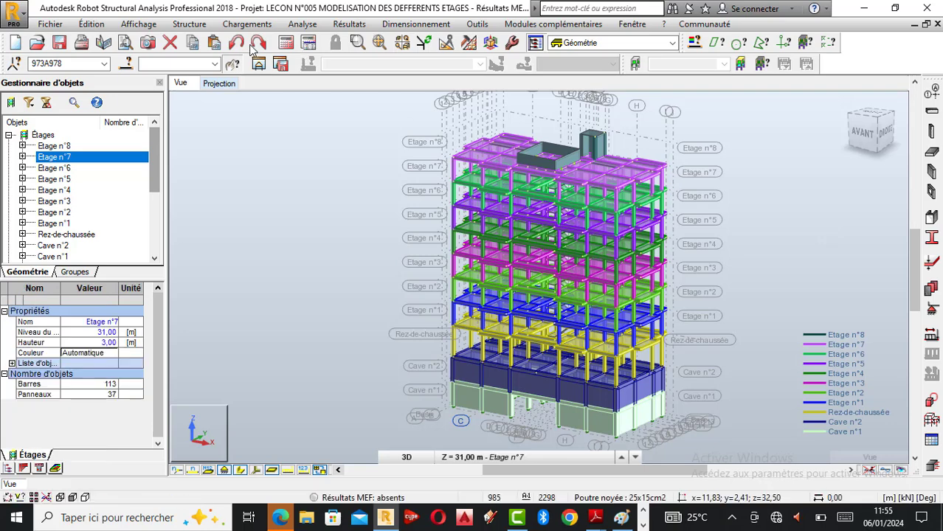
Step: Run the structure verification once more and close its report
{"action": "left_click", "coordinate": [303, 24]}
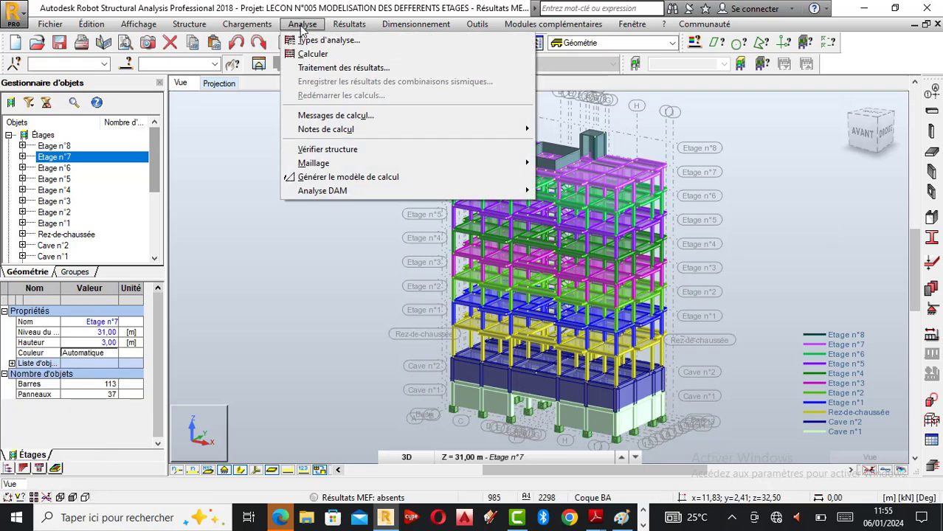
{"action": "left_click", "coordinate": [325, 147]}
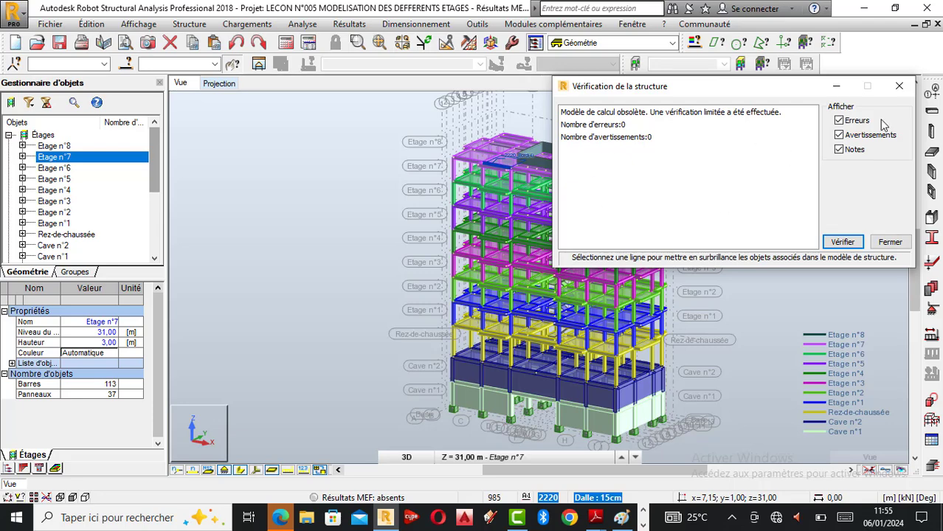
{"action": "left_click", "coordinate": [897, 96]}
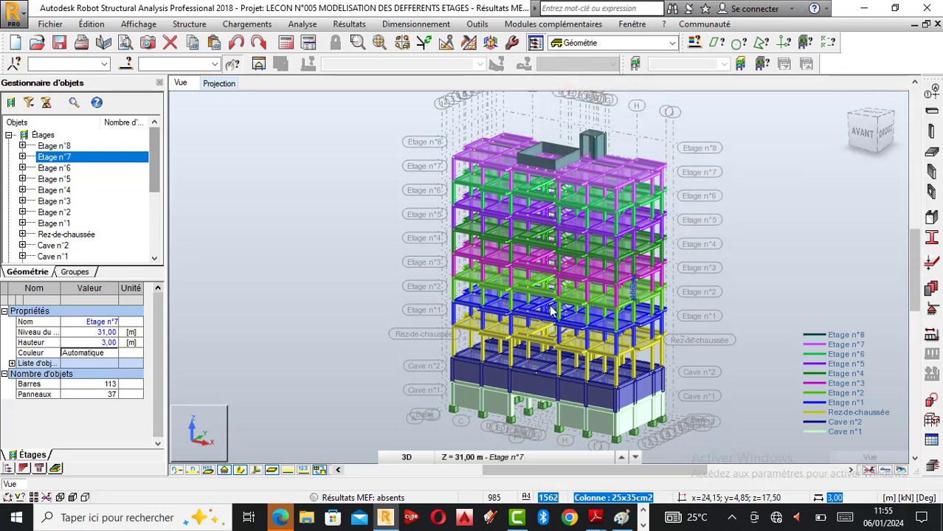
{"action": "scroll", "coordinate": [549, 310], "scroll_direction": "up", "scroll_amount": 2}
{"action": "scroll", "coordinate": [550, 310], "scroll_direction": "down", "scroll_amount": 3}
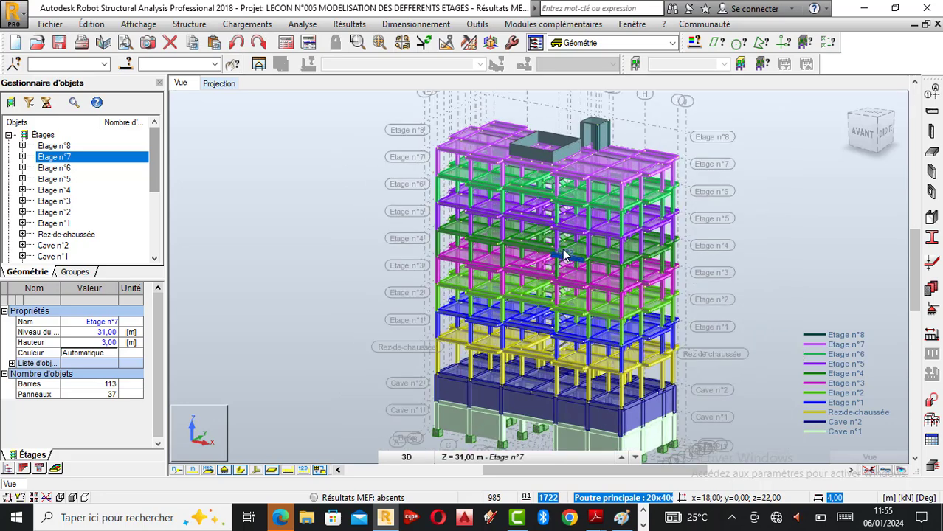
{"action": "scroll", "coordinate": [550, 254], "scroll_direction": "up", "scroll_amount": 1}
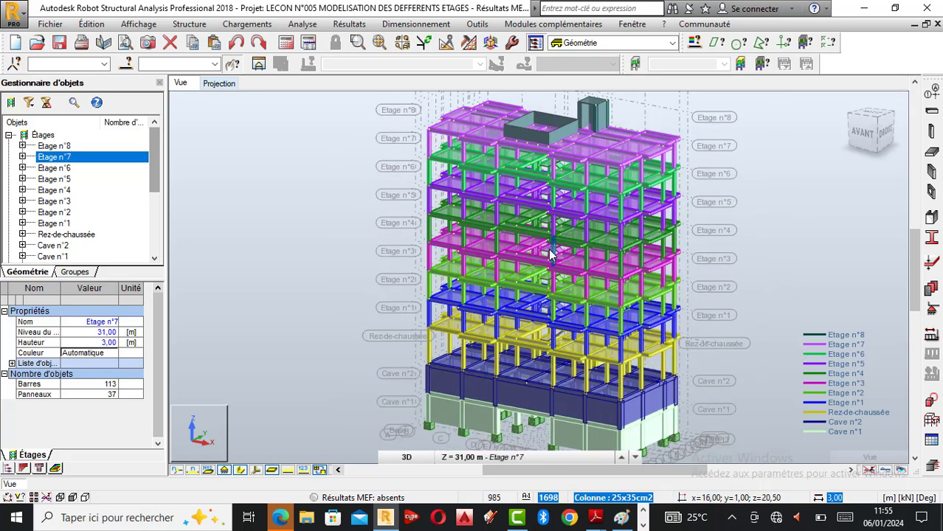
{"action": "scroll", "coordinate": [549, 255], "scroll_direction": "down", "scroll_amount": 1}
{"action": "scroll", "coordinate": [550, 253], "scroll_direction": "up", "scroll_amount": 1}
{"action": "scroll", "coordinate": [550, 251], "scroll_direction": "down", "scroll_amount": 2}
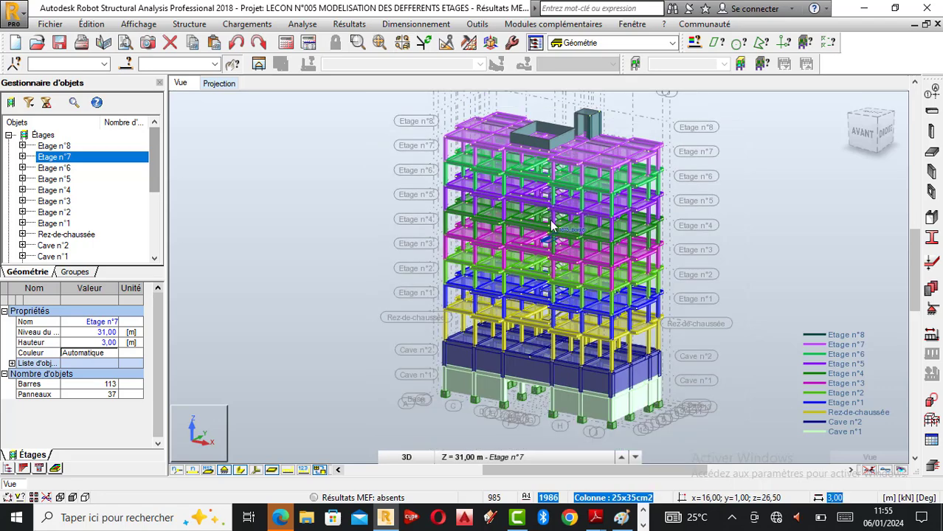
{"action": "scroll", "coordinate": [550, 235], "scroll_direction": "up", "scroll_amount": 2}
{"action": "scroll", "coordinate": [550, 235], "scroll_direction": "up", "scroll_amount": 2}
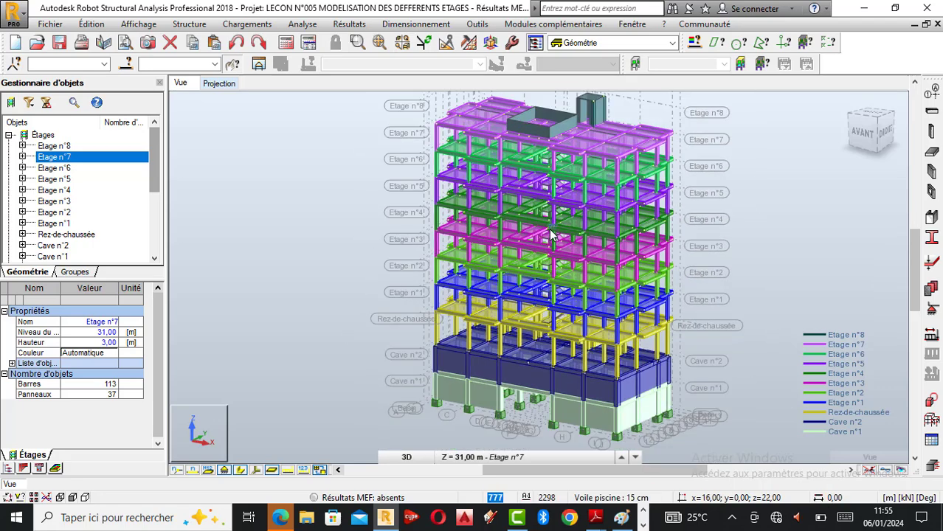
{"action": "scroll", "coordinate": [539, 240], "scroll_direction": "down", "scroll_amount": 1}
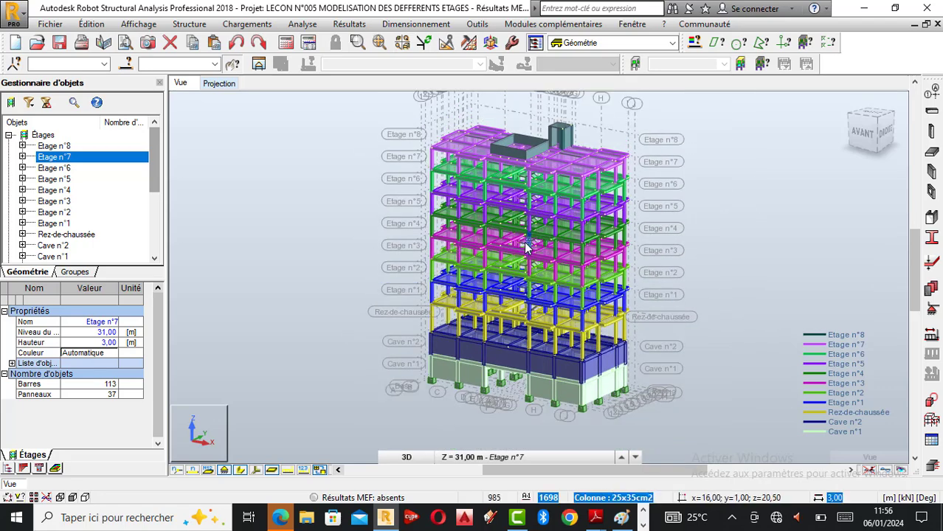
{"action": "scroll", "coordinate": [526, 248], "scroll_direction": "up", "scroll_amount": 1}
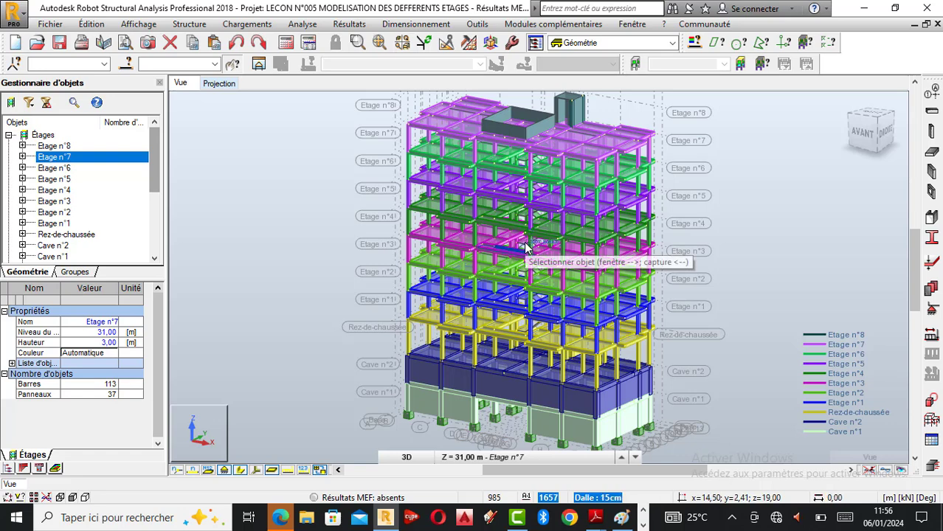